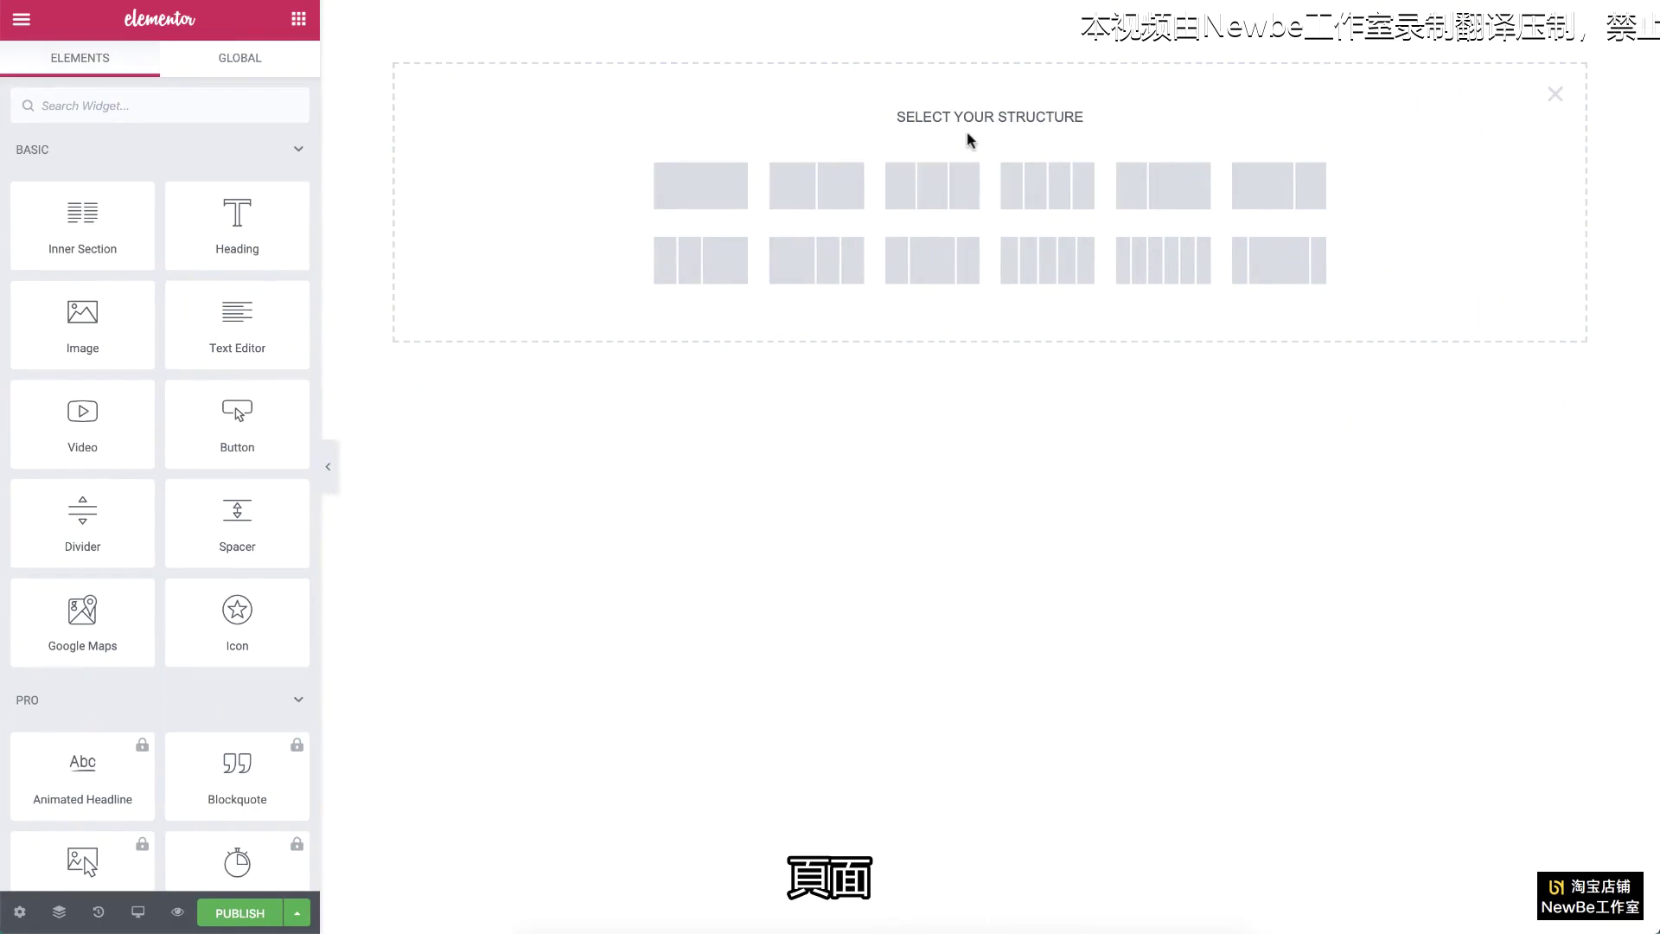
Step: Add a single-column section with a 100 vh minimum height and 800 px boxed content width
{"action": "left_click", "coordinate": [733, 187]}
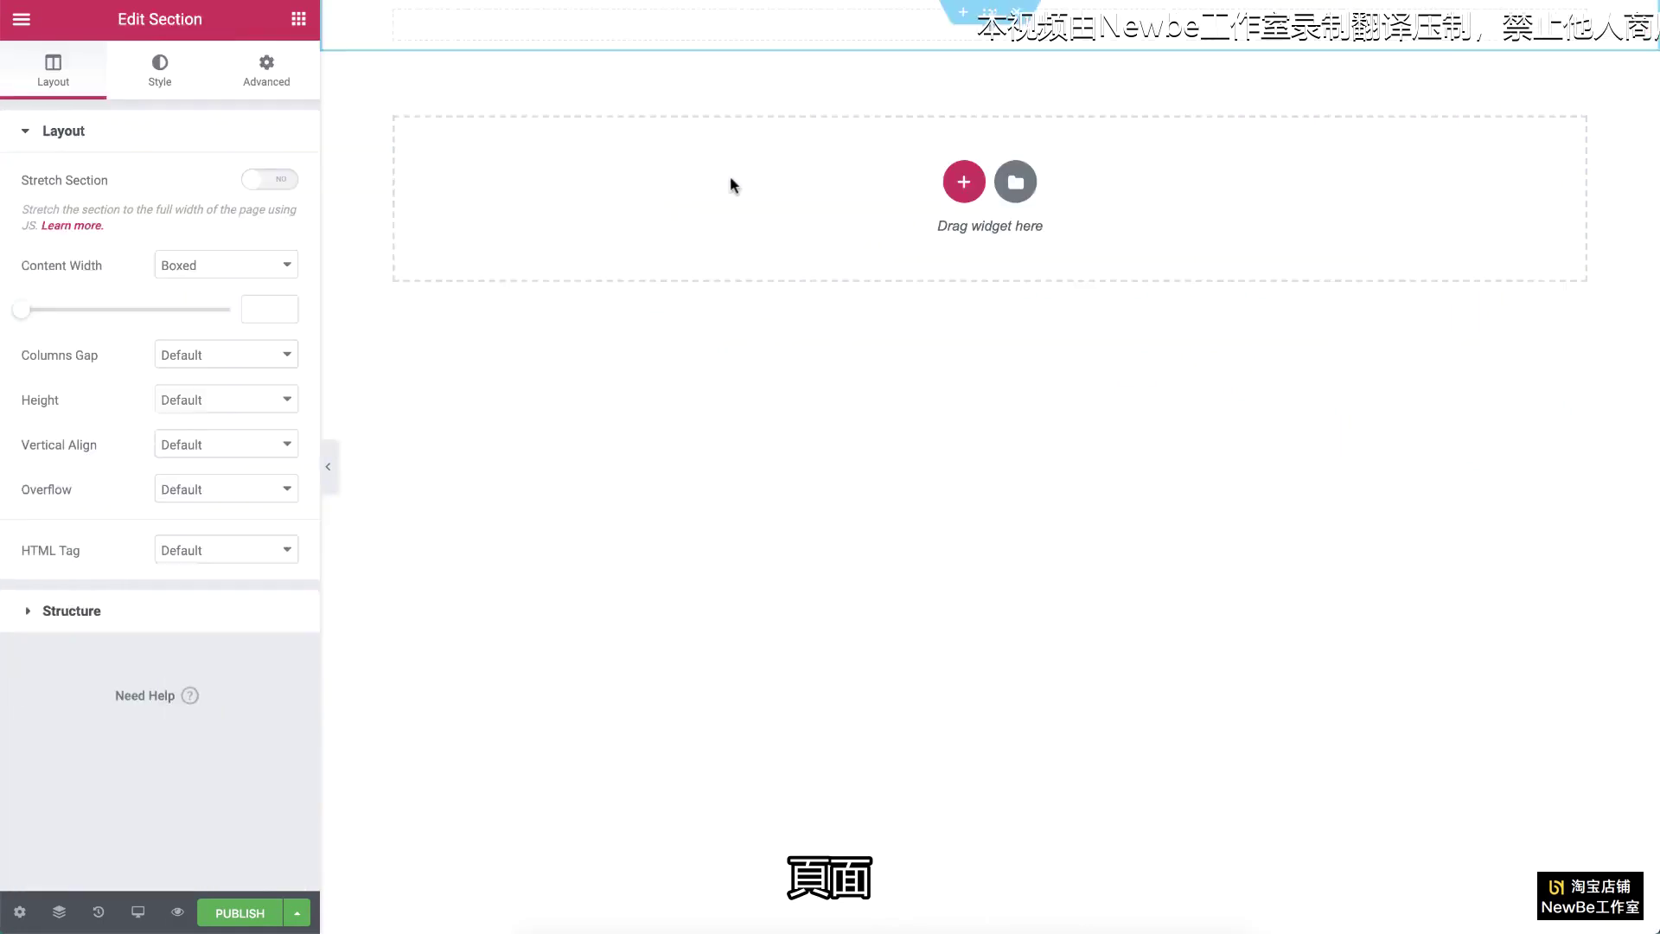
{"action": "left_click", "coordinate": [261, 400]}
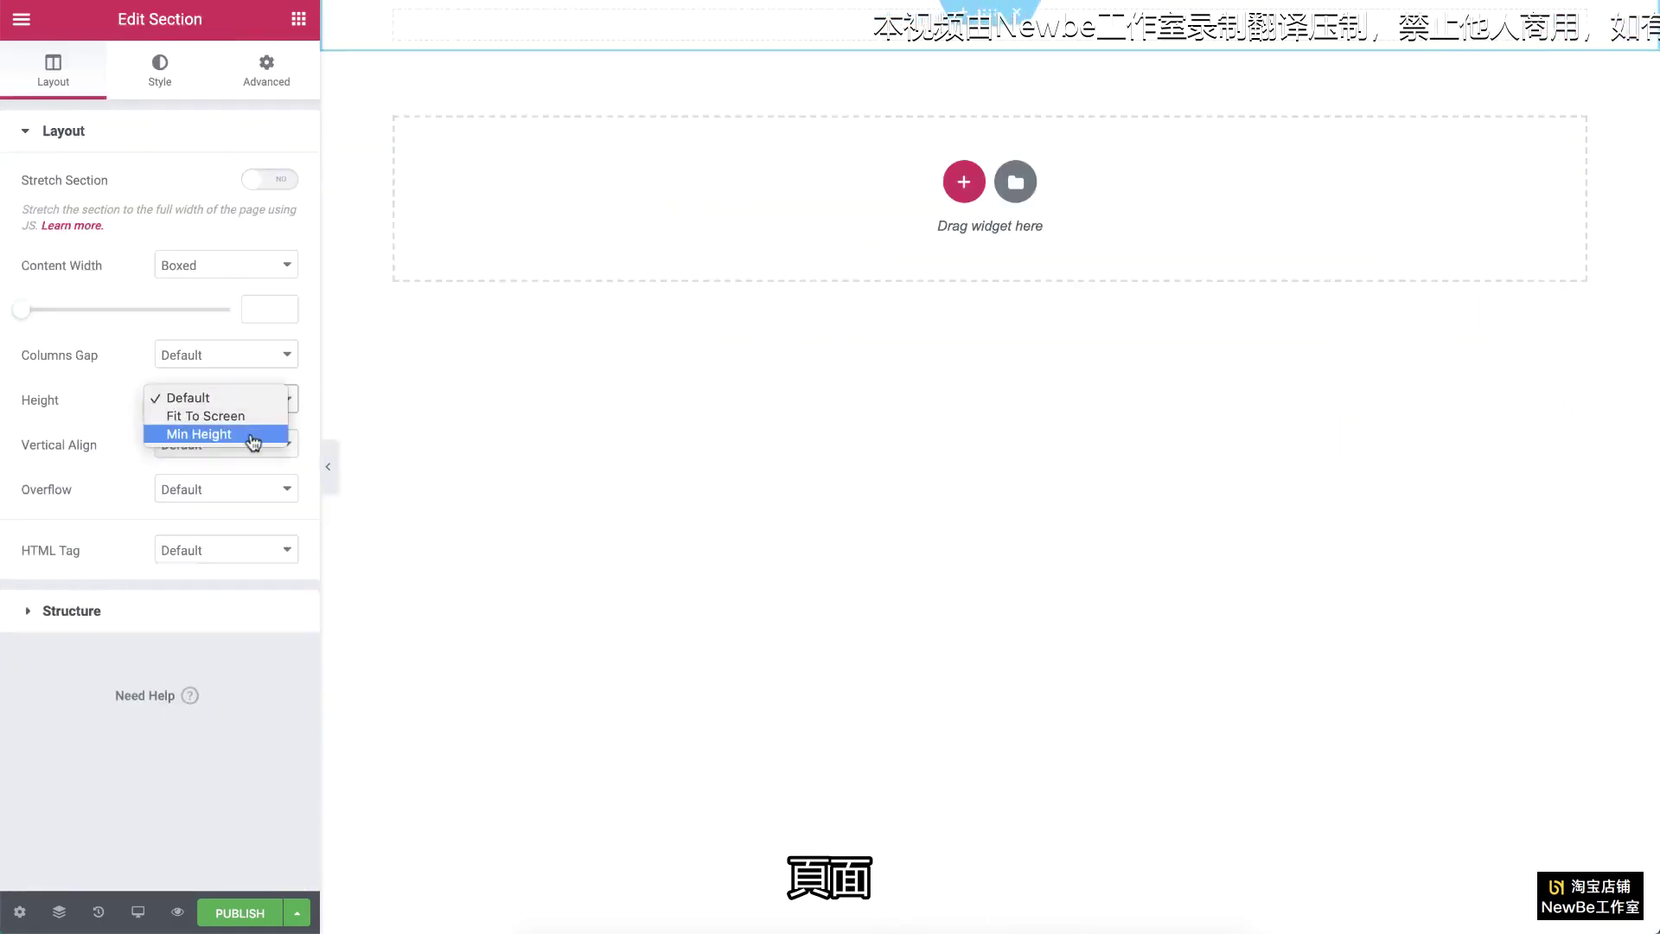
{"action": "left_click", "coordinate": [251, 437]}
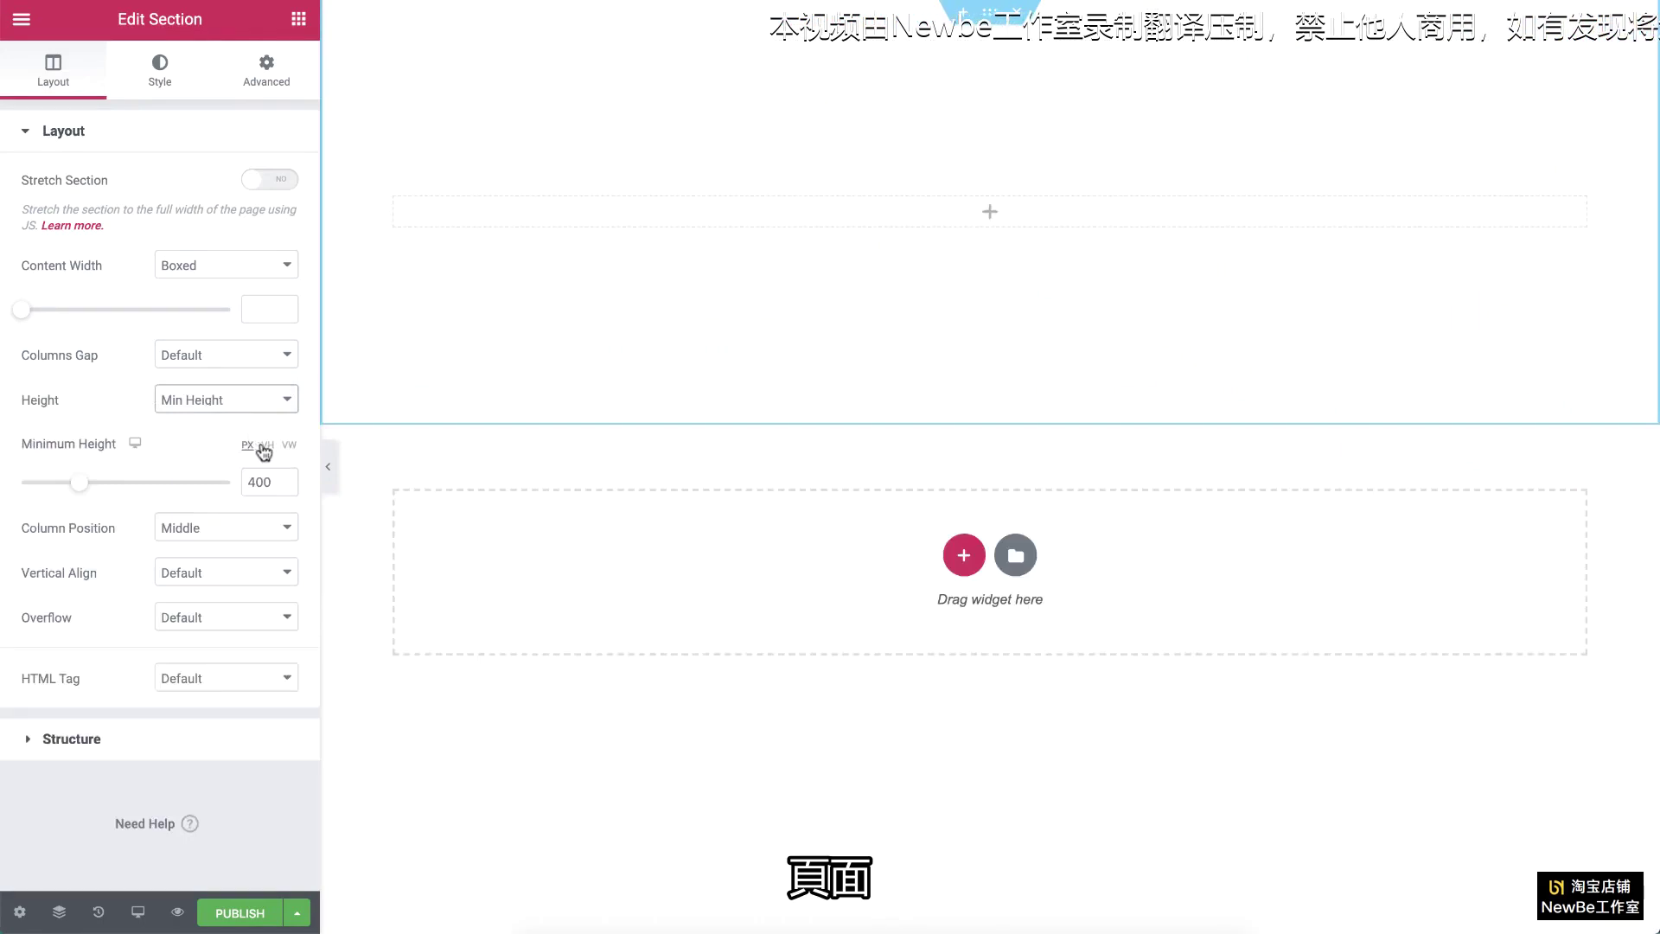
{"action": "left_click", "coordinate": [266, 445]}
{"action": "type", "text": "1"}
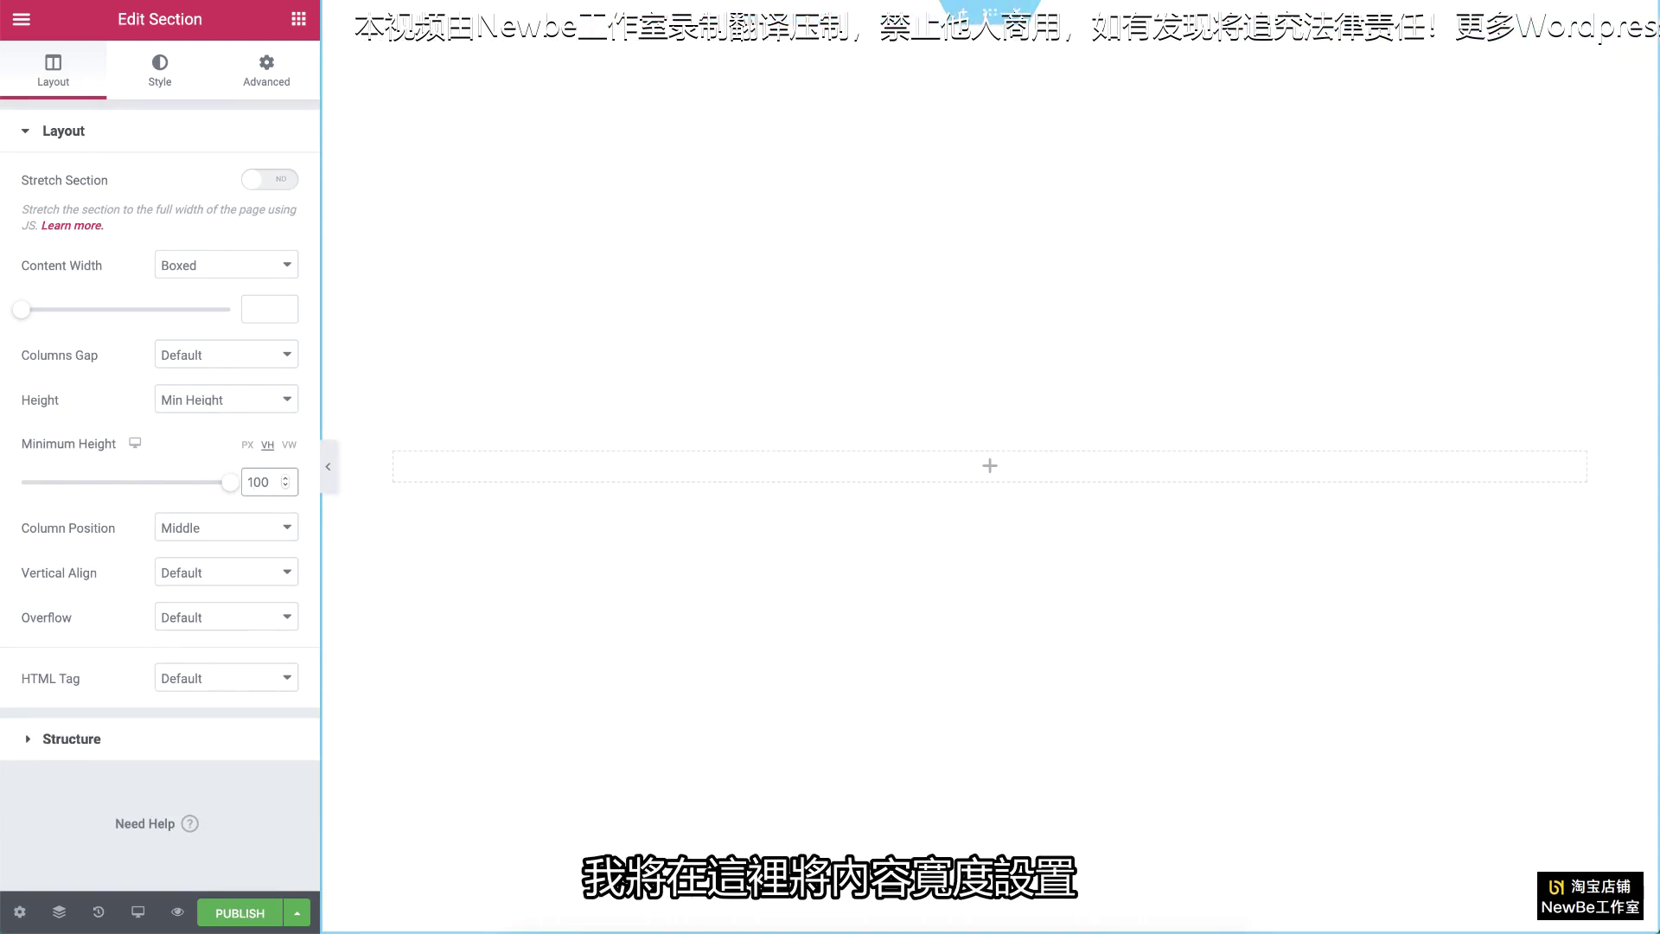
{"action": "left_click", "coordinate": [262, 309]}
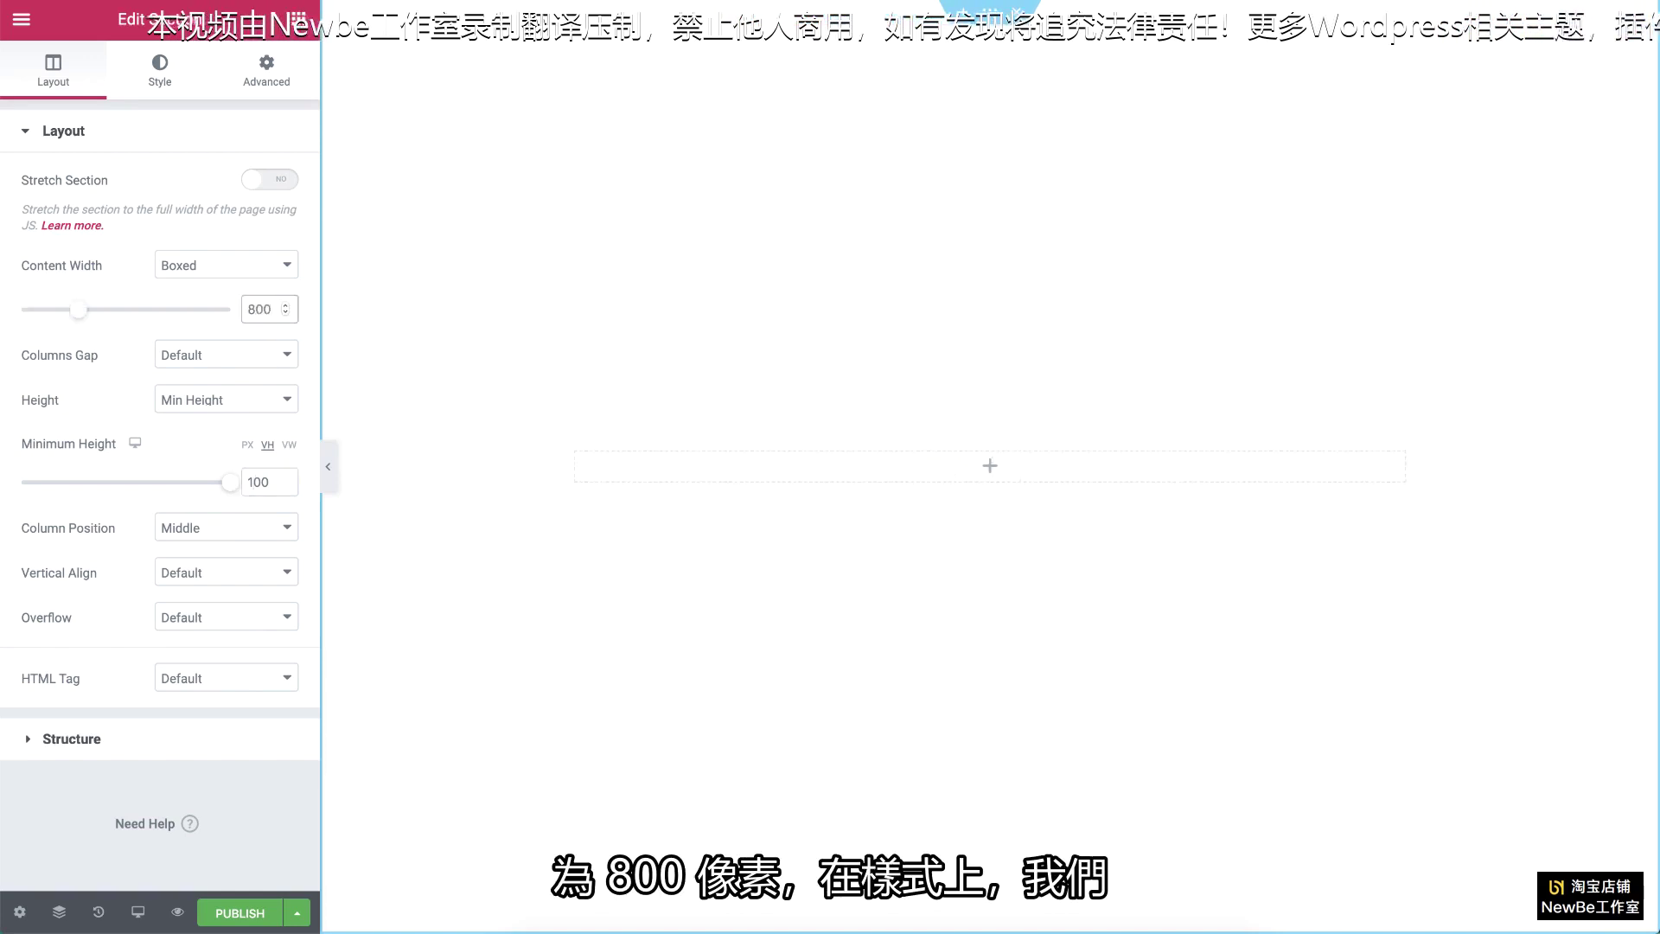
Step: Upload Pexels-Videos-2365383-1.mp4 to the media library through the Classic background image picker
{"action": "left_click", "coordinate": [160, 84]}
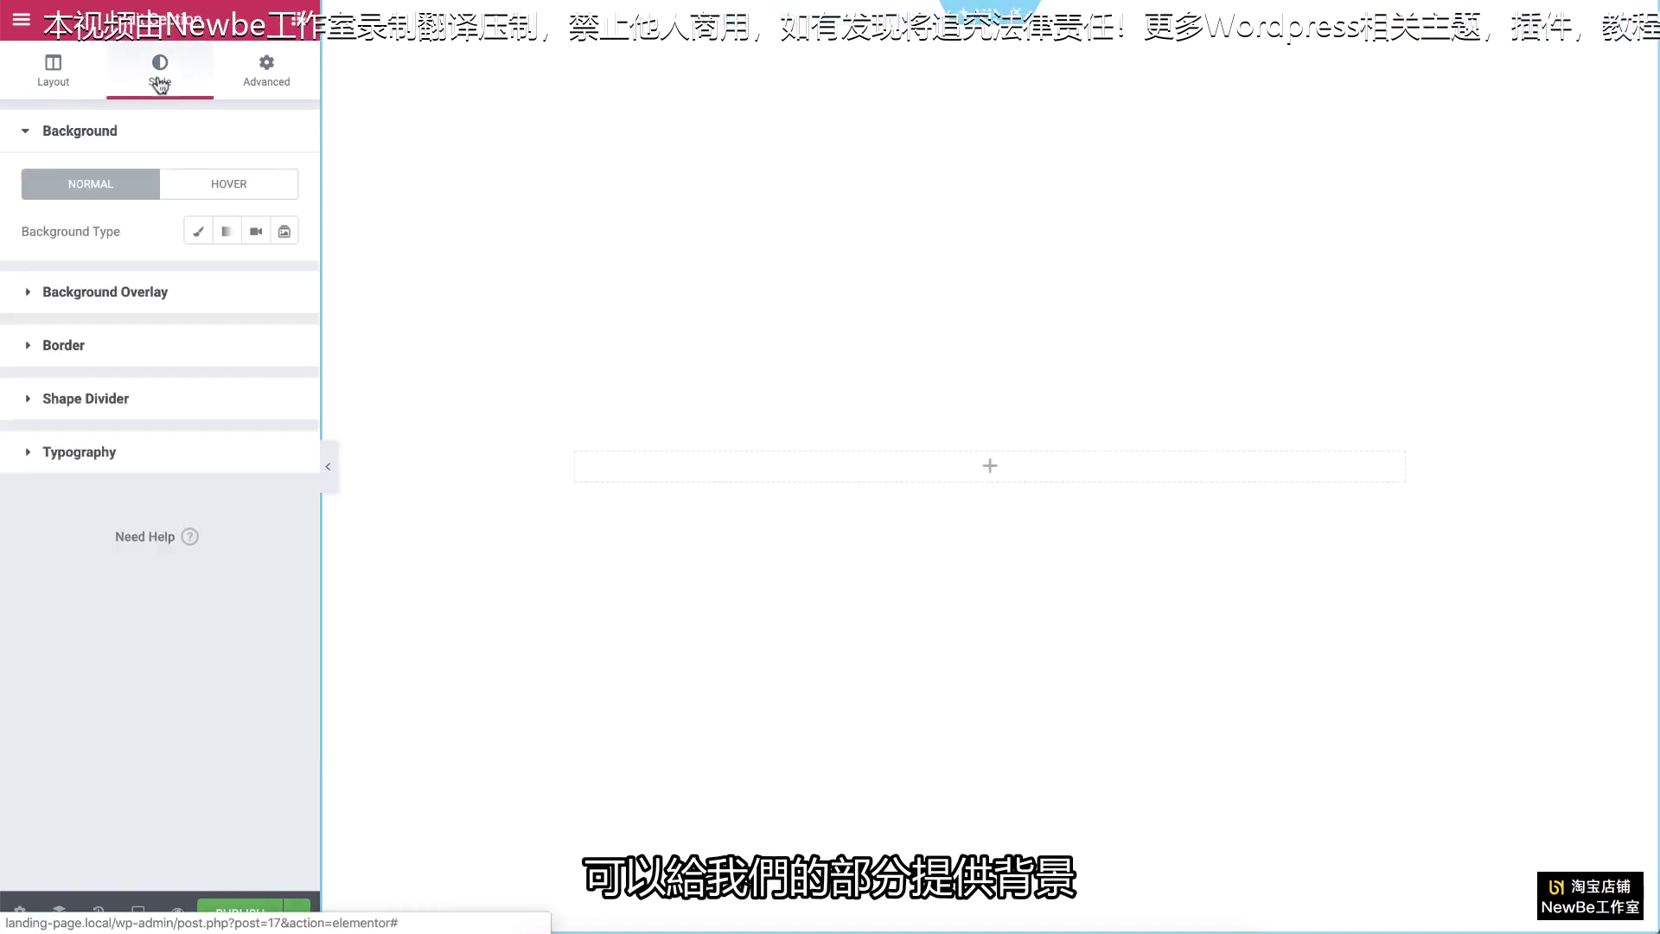
{"action": "left_click", "coordinate": [198, 232]}
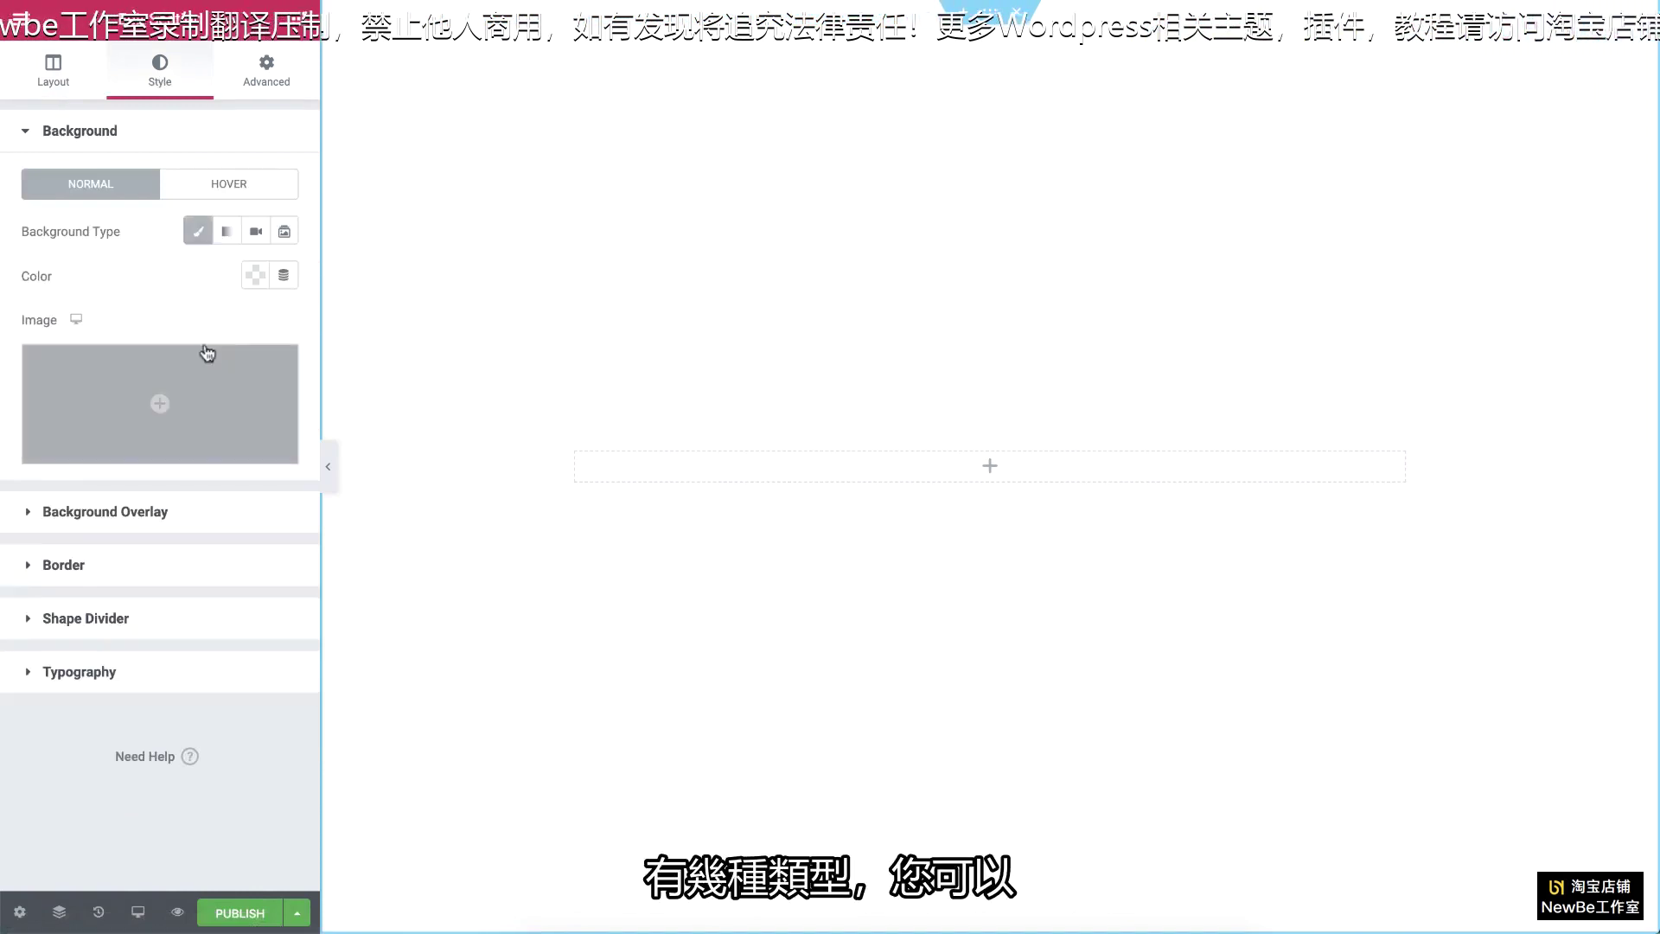
{"action": "mouse_move", "coordinate": [208, 361]}
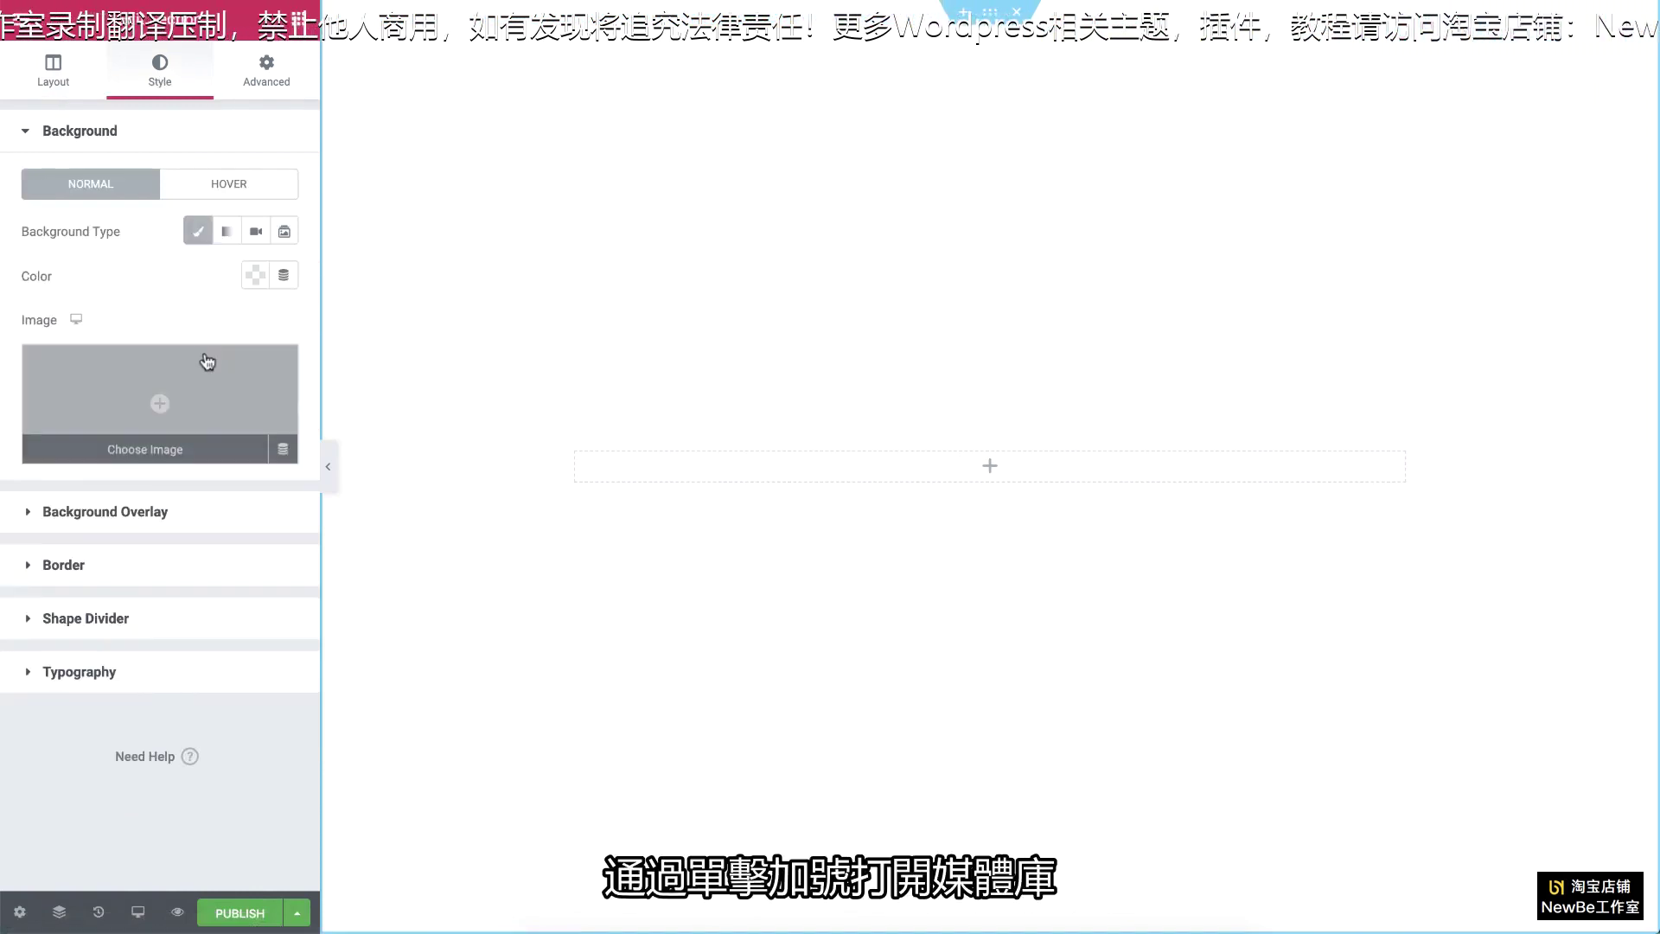
{"action": "left_click", "coordinate": [205, 355]}
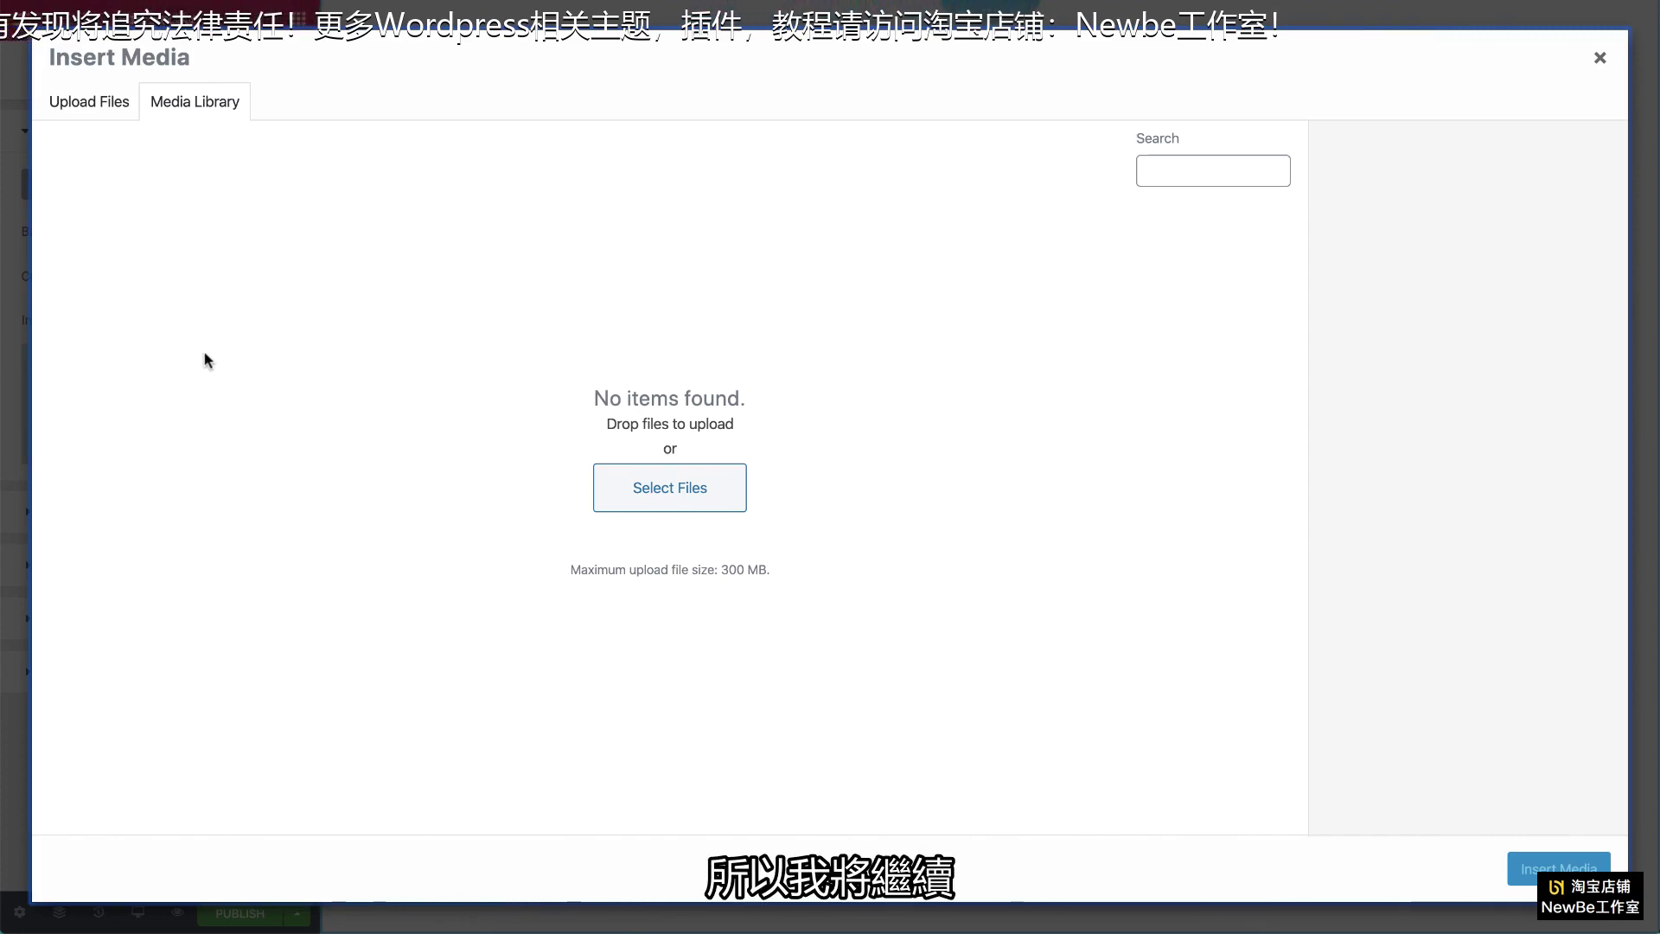
{"action": "left_click_drag", "start_coordinate": [207, 360], "coordinate": [629, 621]}
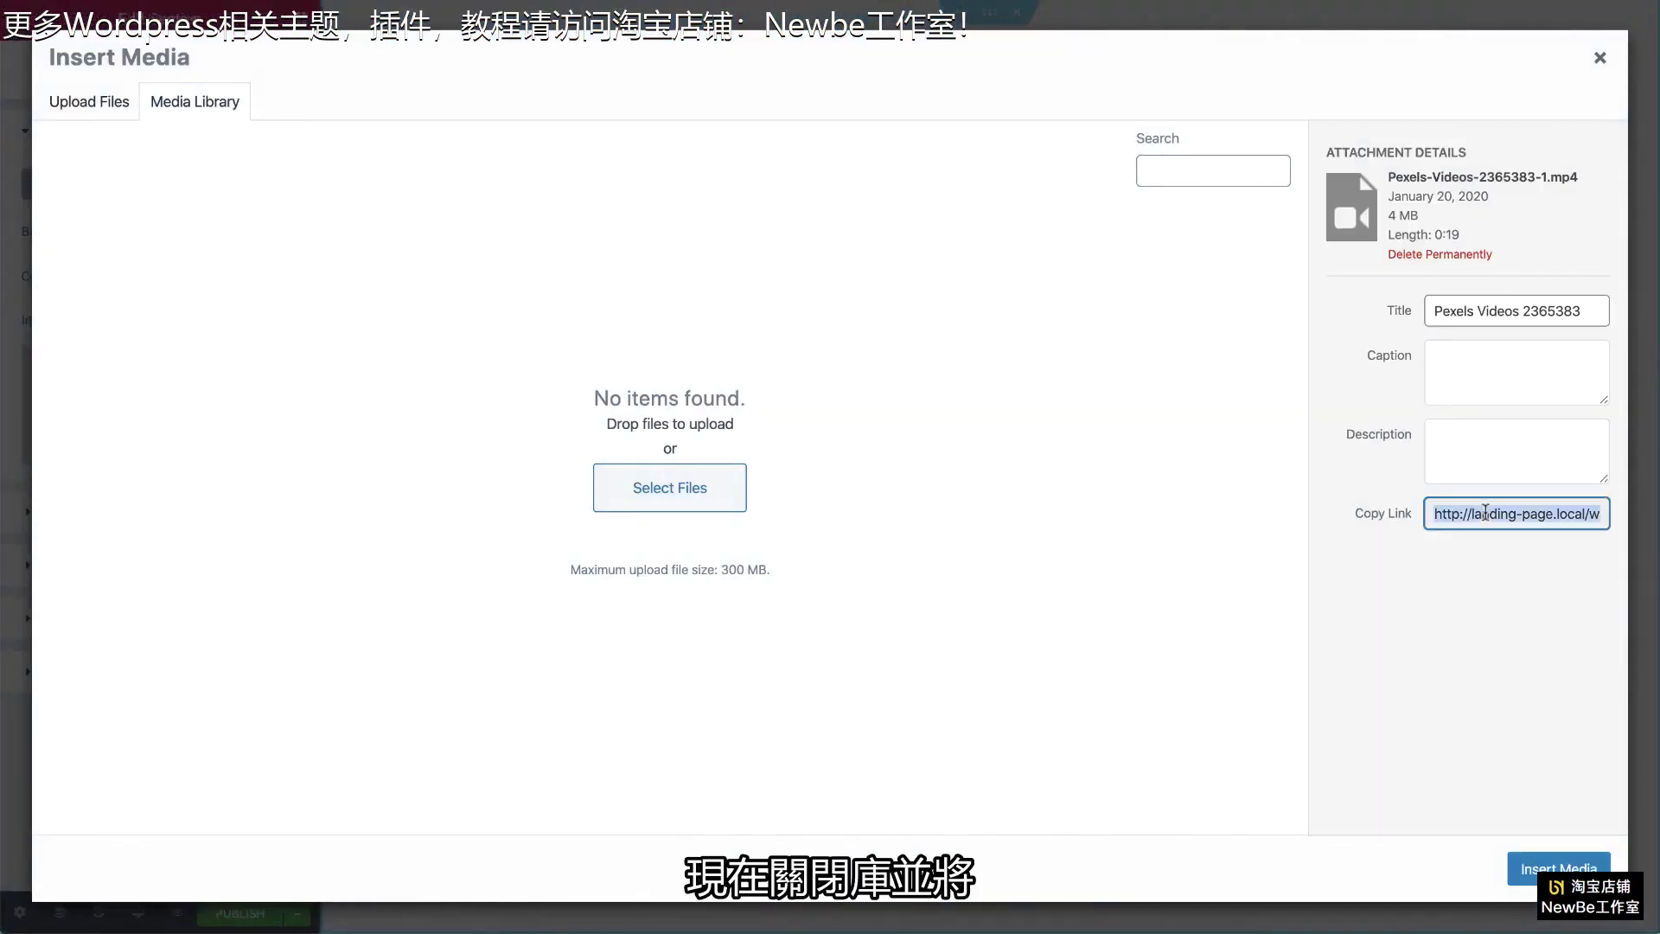
{"action": "key", "text": "Escape"}
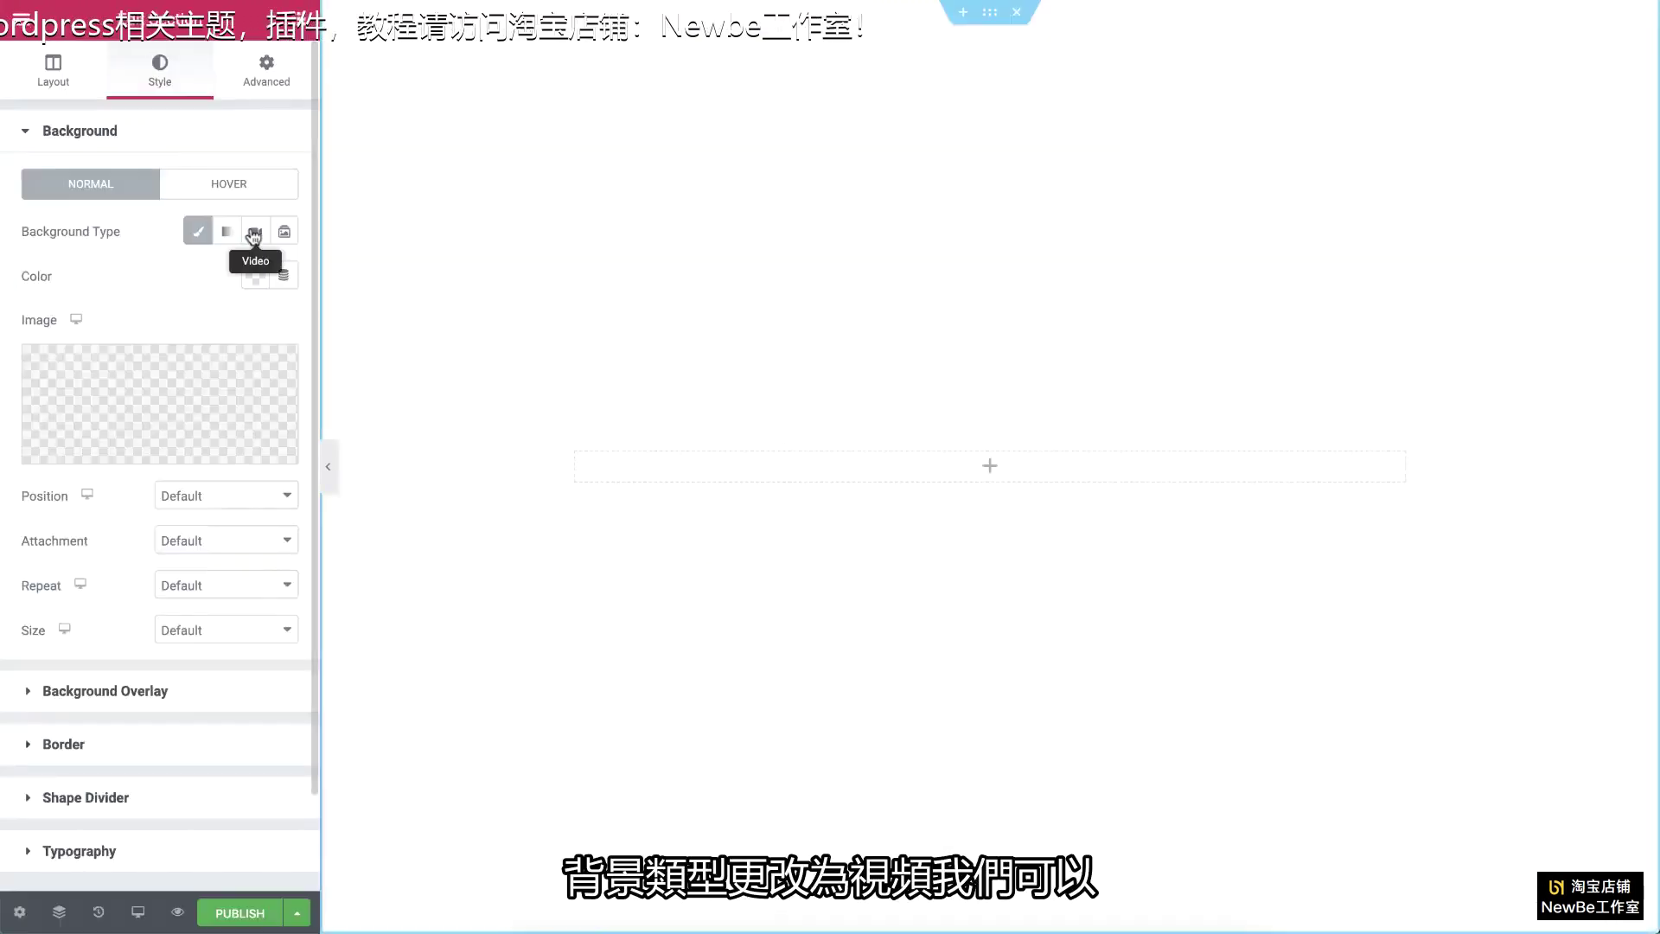
Step: Set the section background to the pasted tulip video link, with Play On Mobile enabled
{"action": "left_click", "coordinate": [253, 233]}
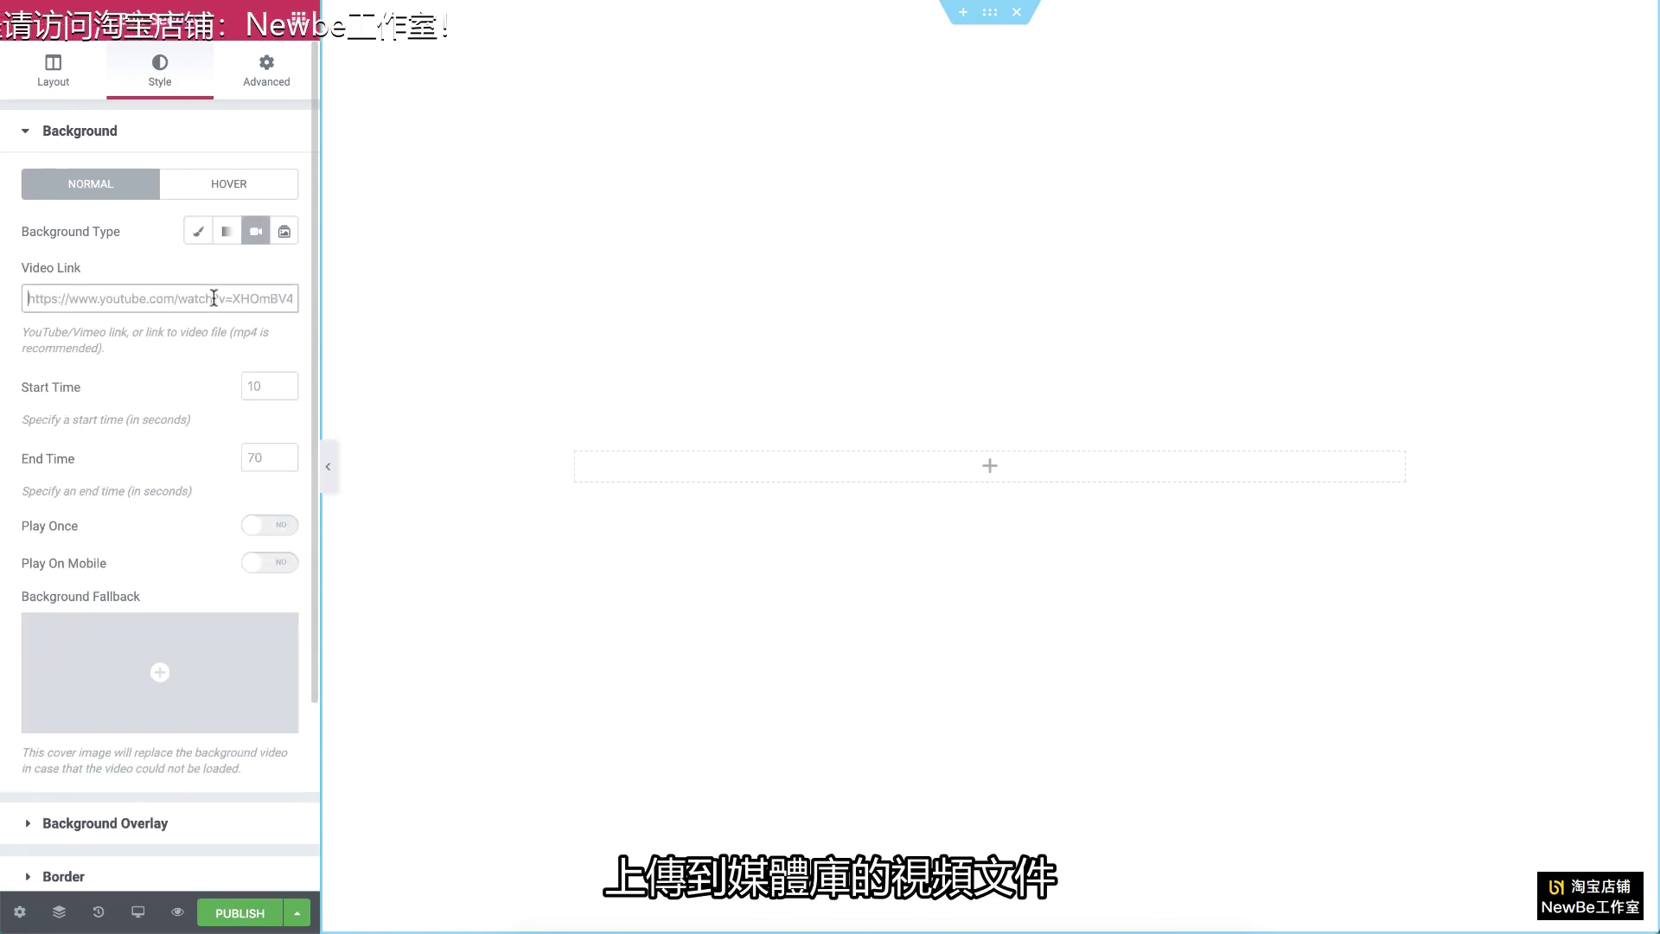
{"action": "key", "text": "ctrl+v"}
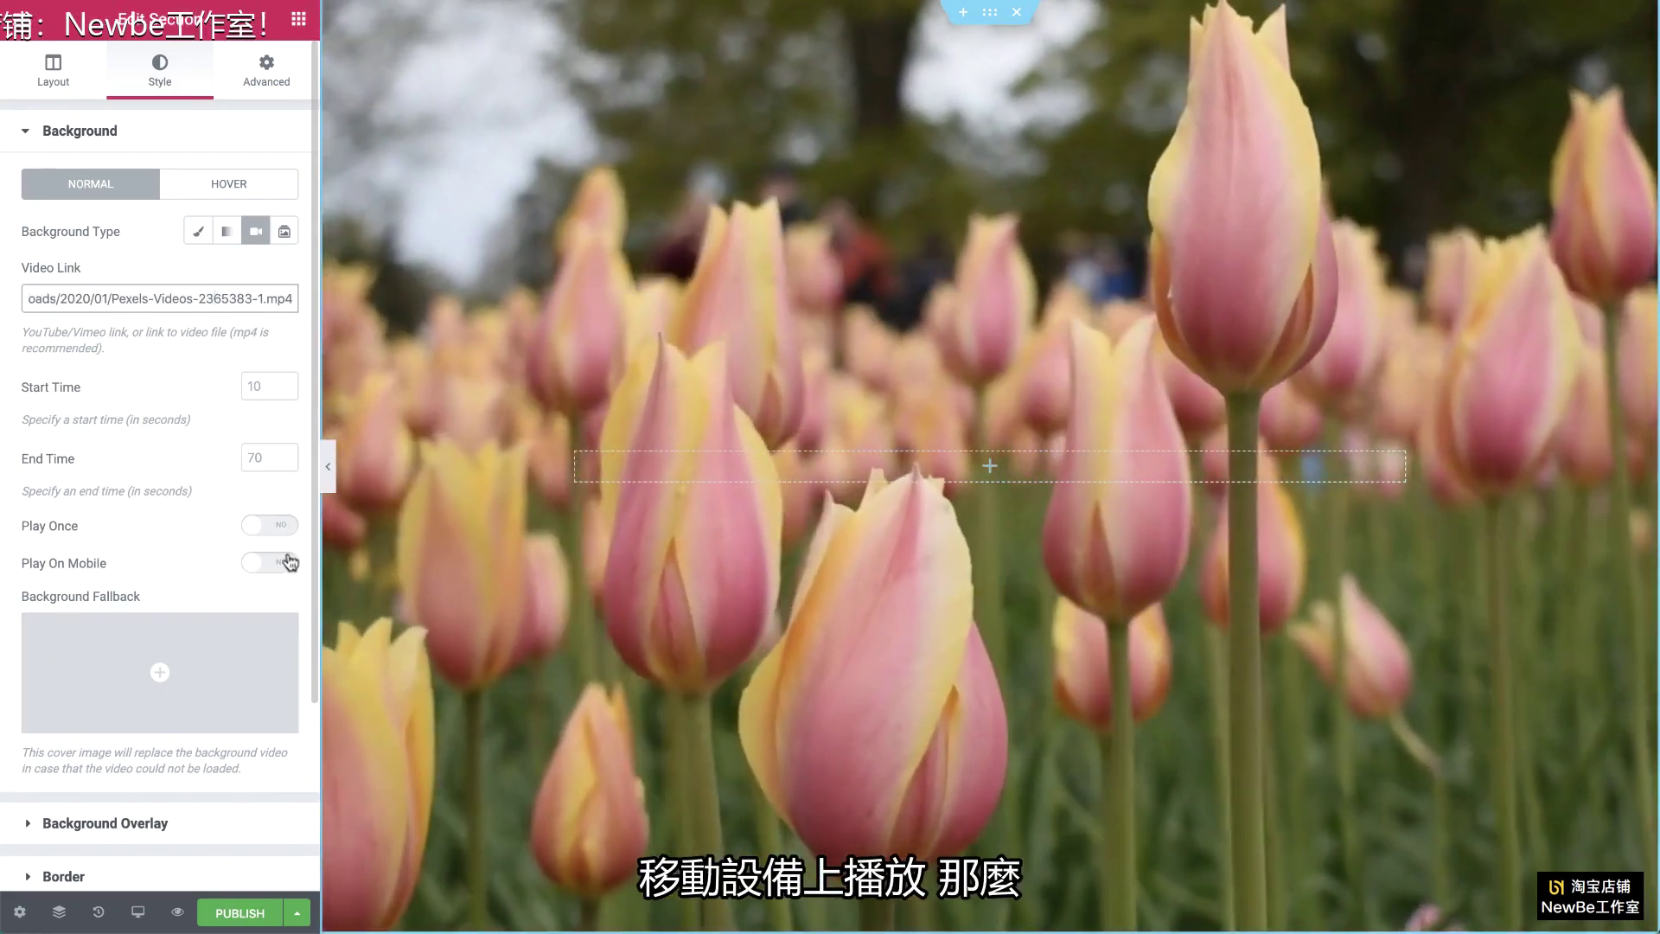
{"action": "left_click", "coordinate": [289, 563]}
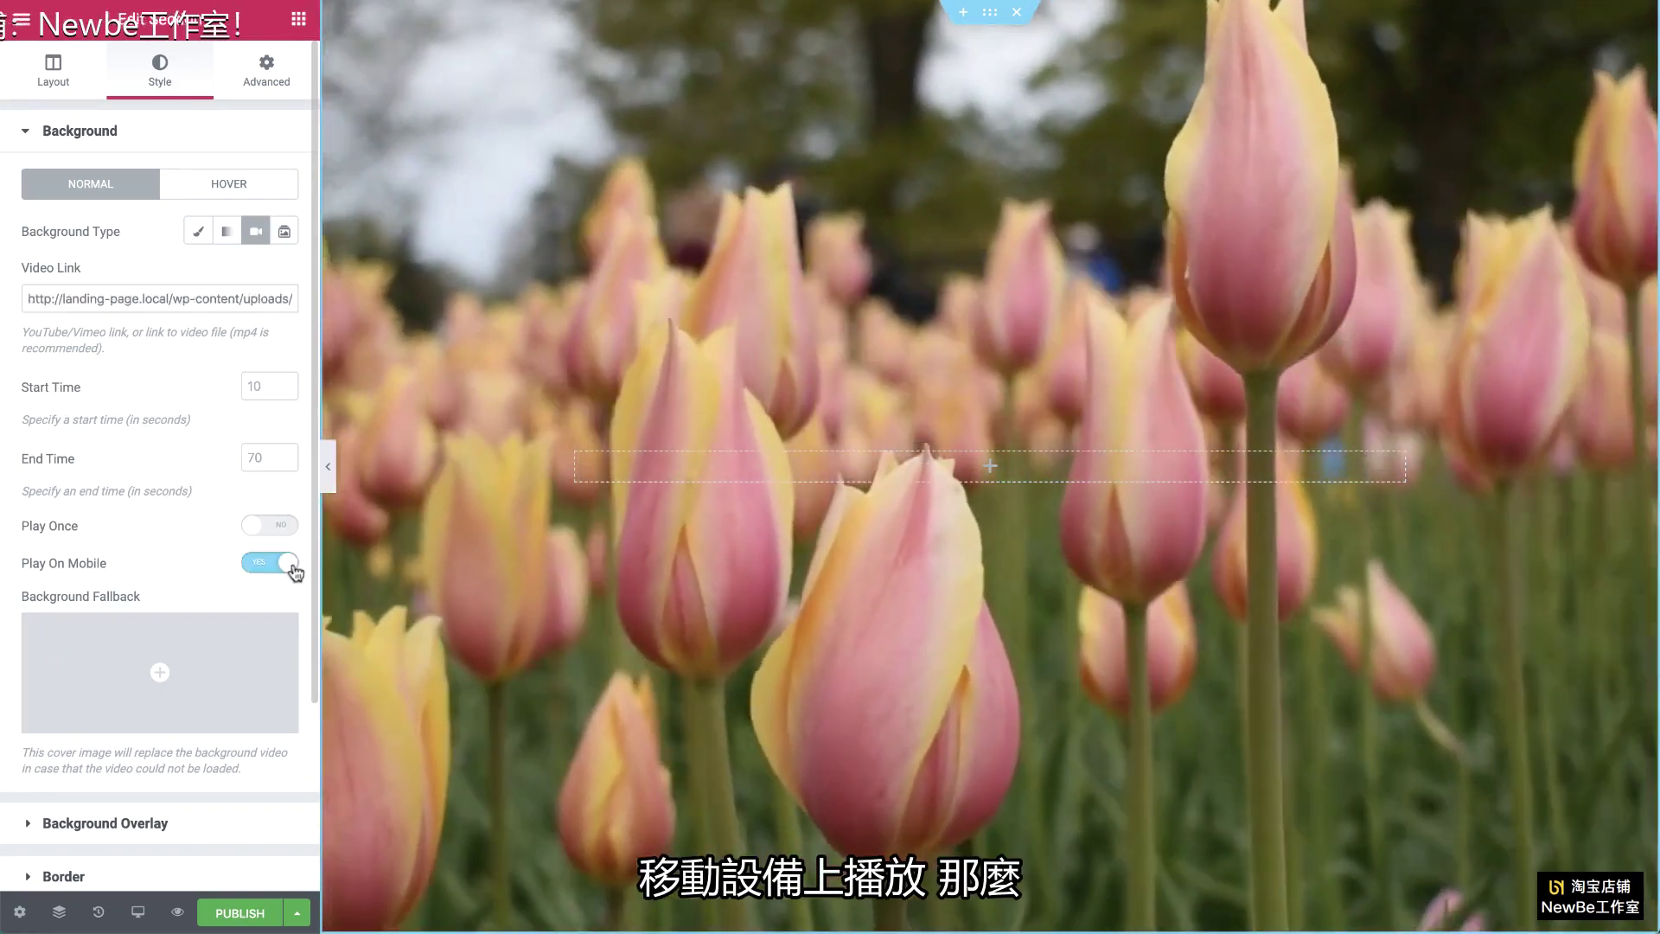
{"action": "left_click", "coordinate": [159, 821]}
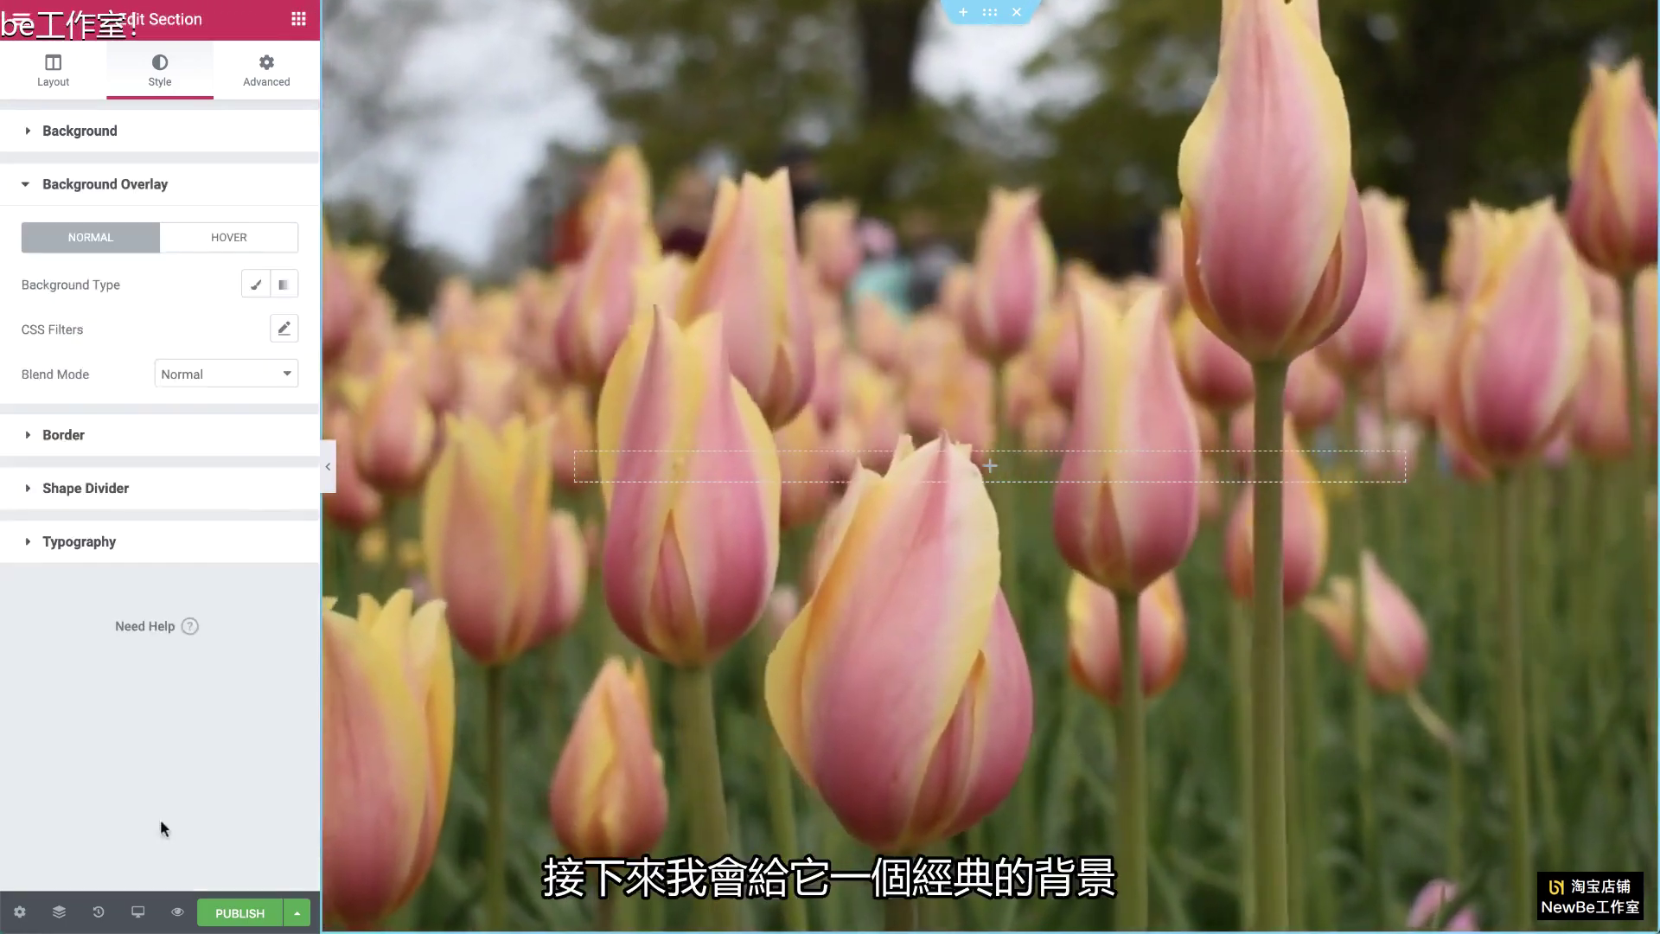
Step: Give the background overlay a Classic #250060 colour and save it to the palette
{"action": "left_click", "coordinate": [256, 284]}
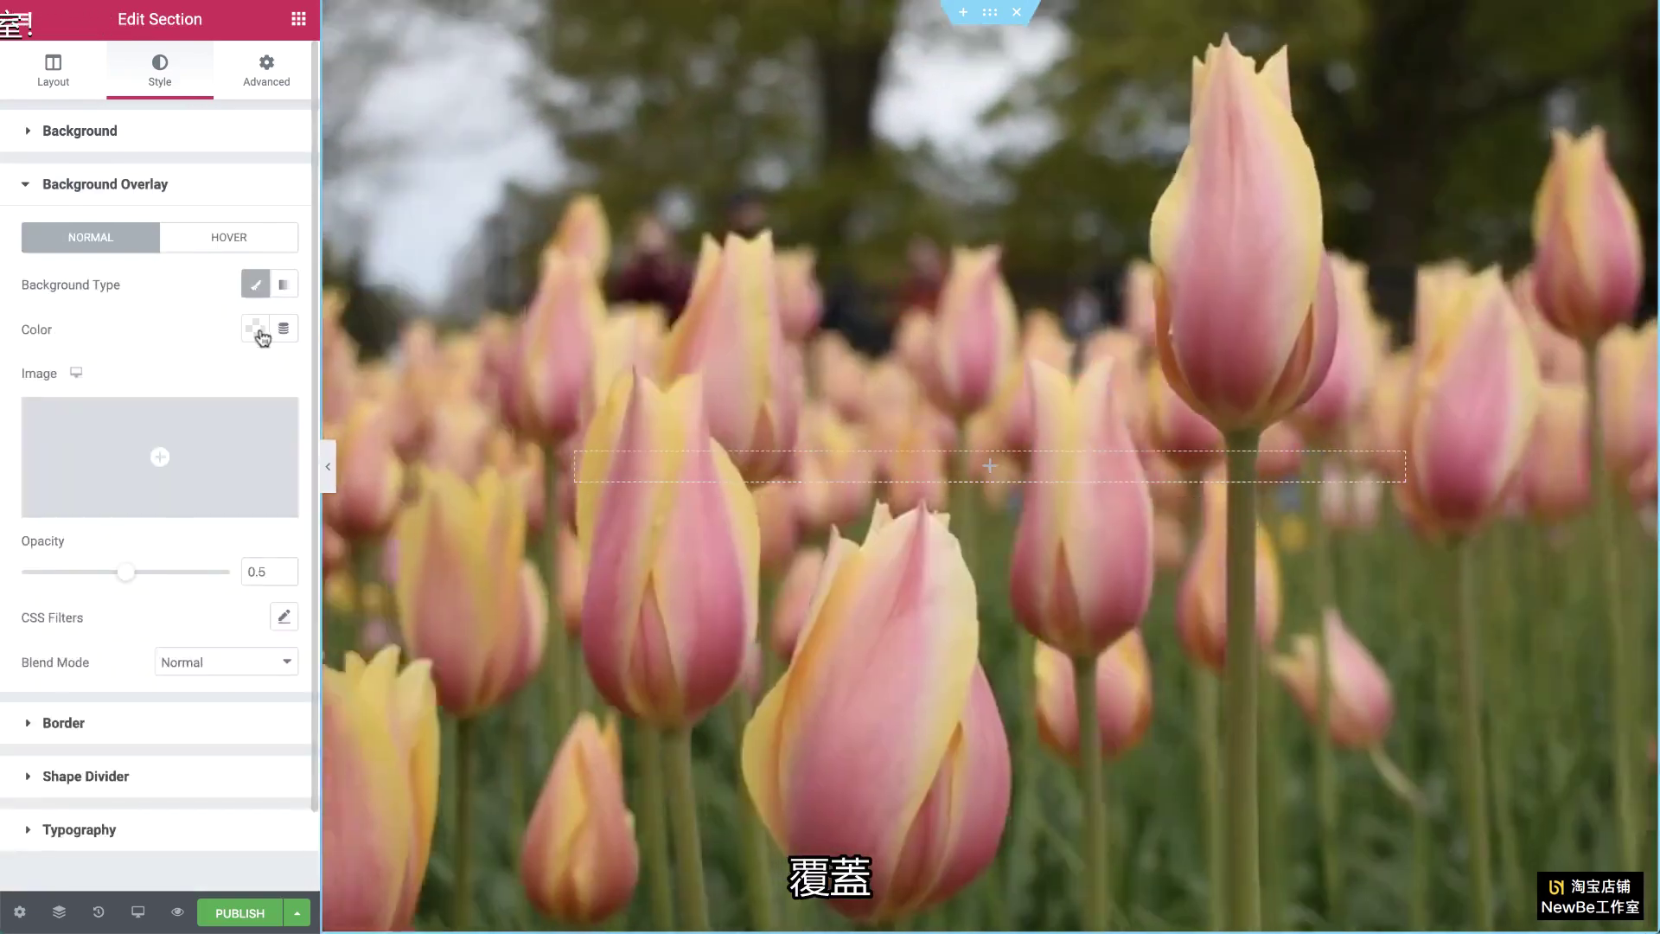
{"action": "left_click", "coordinate": [256, 329]}
{"action": "left_click", "coordinate": [357, 430]}
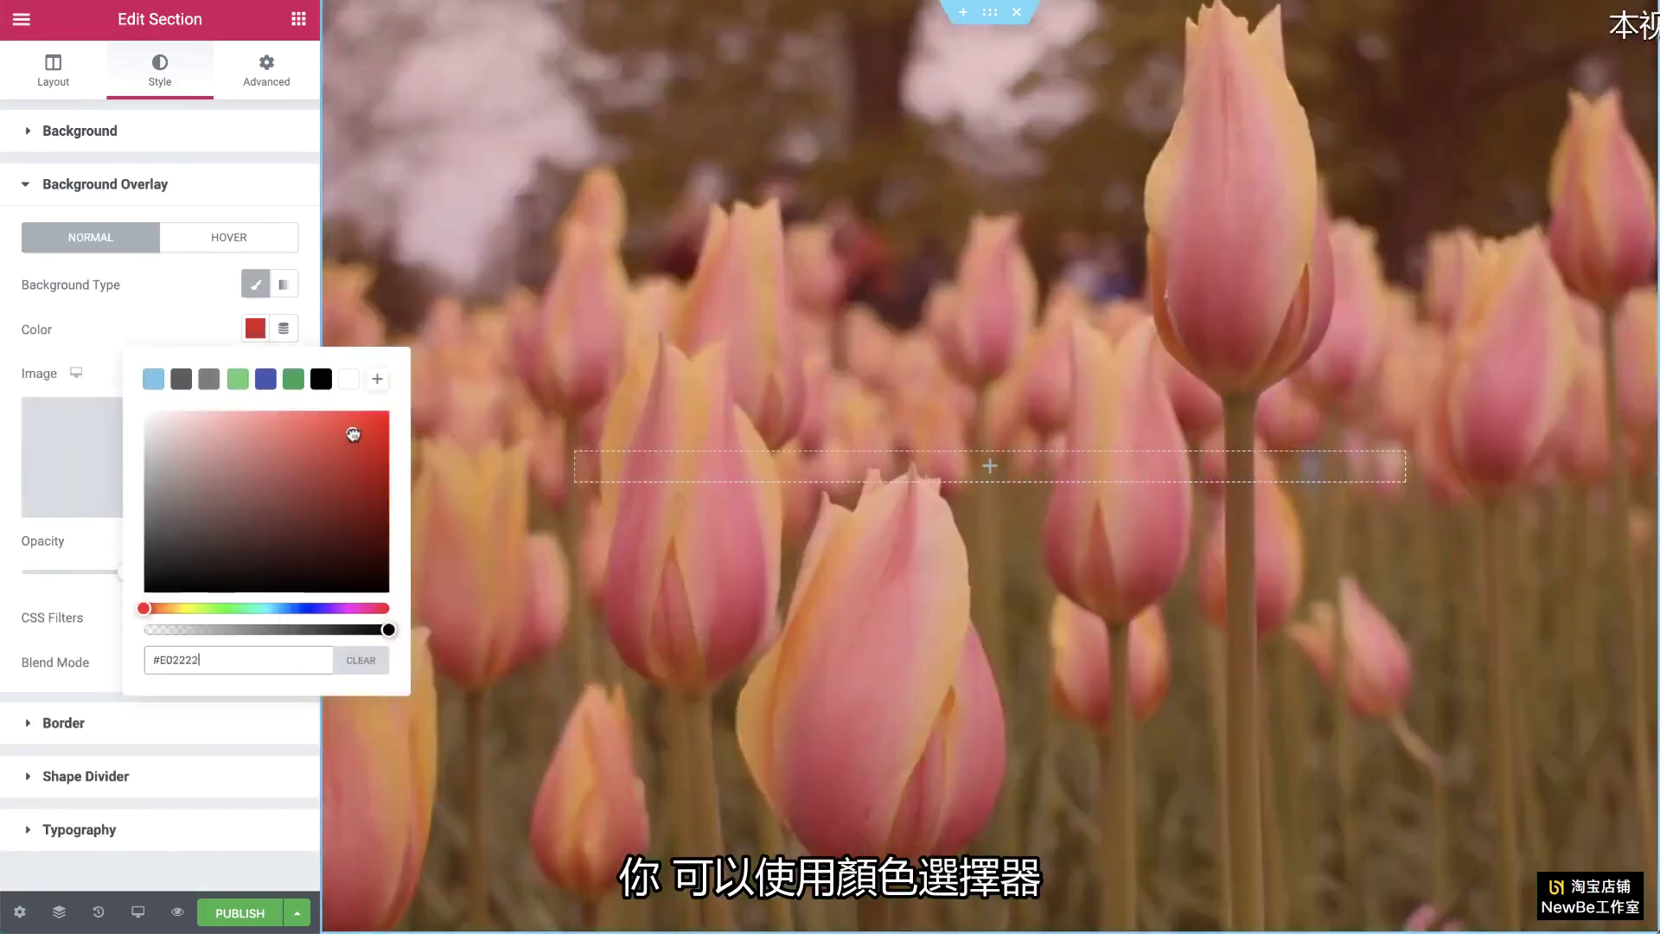
{"action": "left_click", "coordinate": [294, 381]}
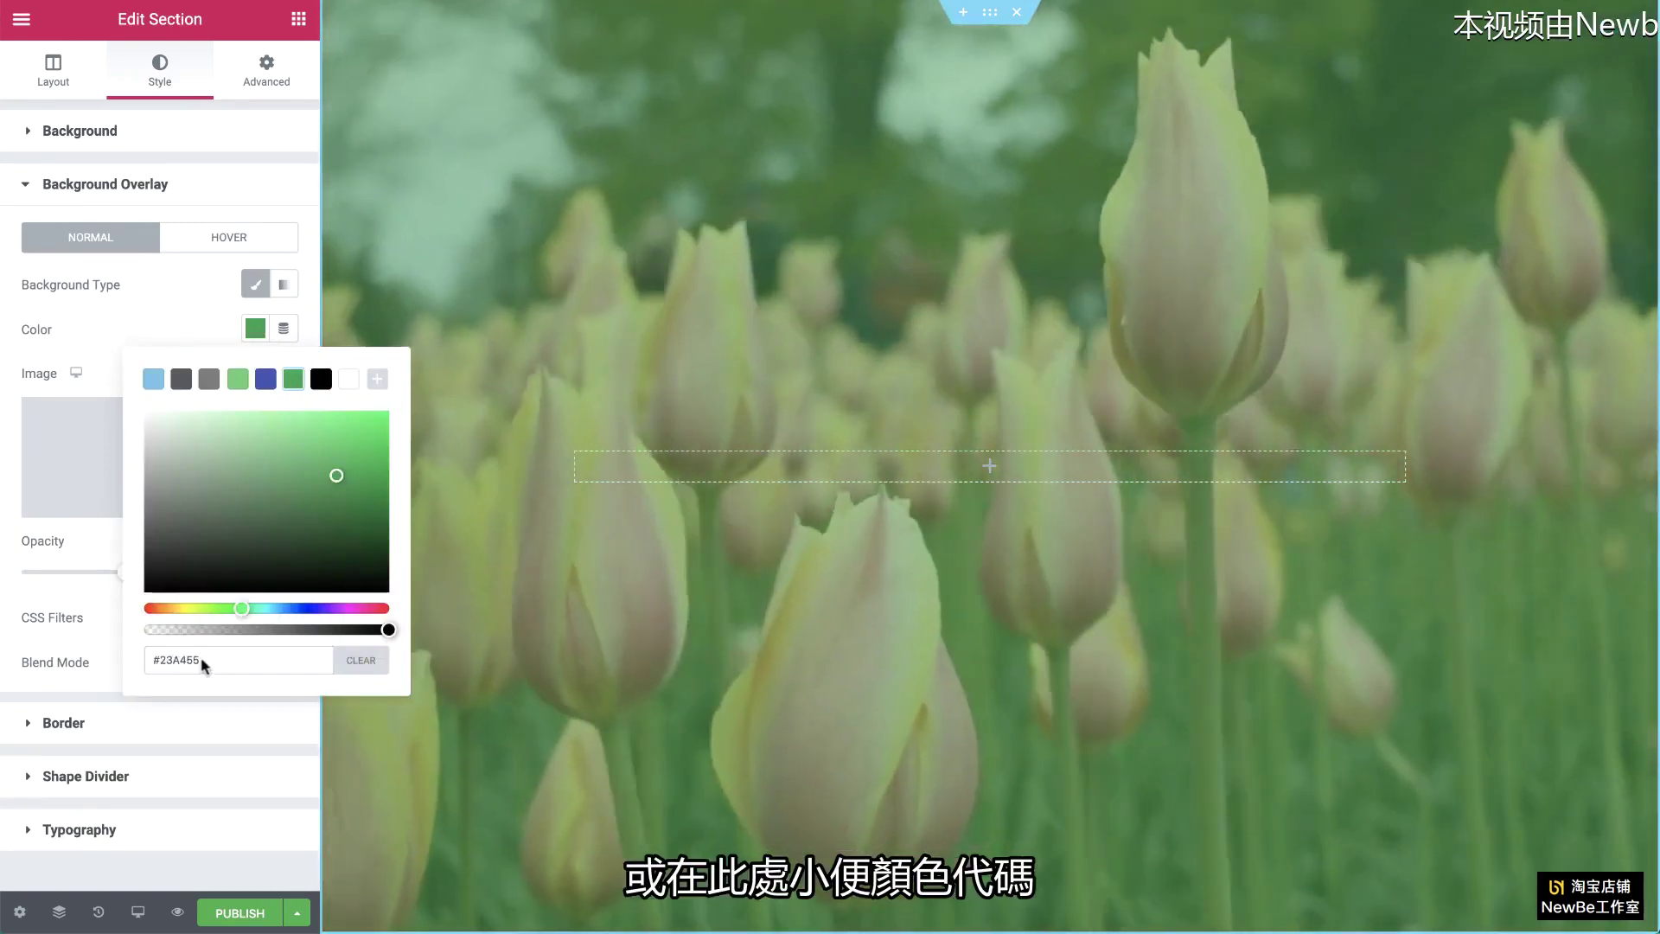
{"action": "left_click_drag", "start_coordinate": [204, 666], "coordinate": [136, 666]}
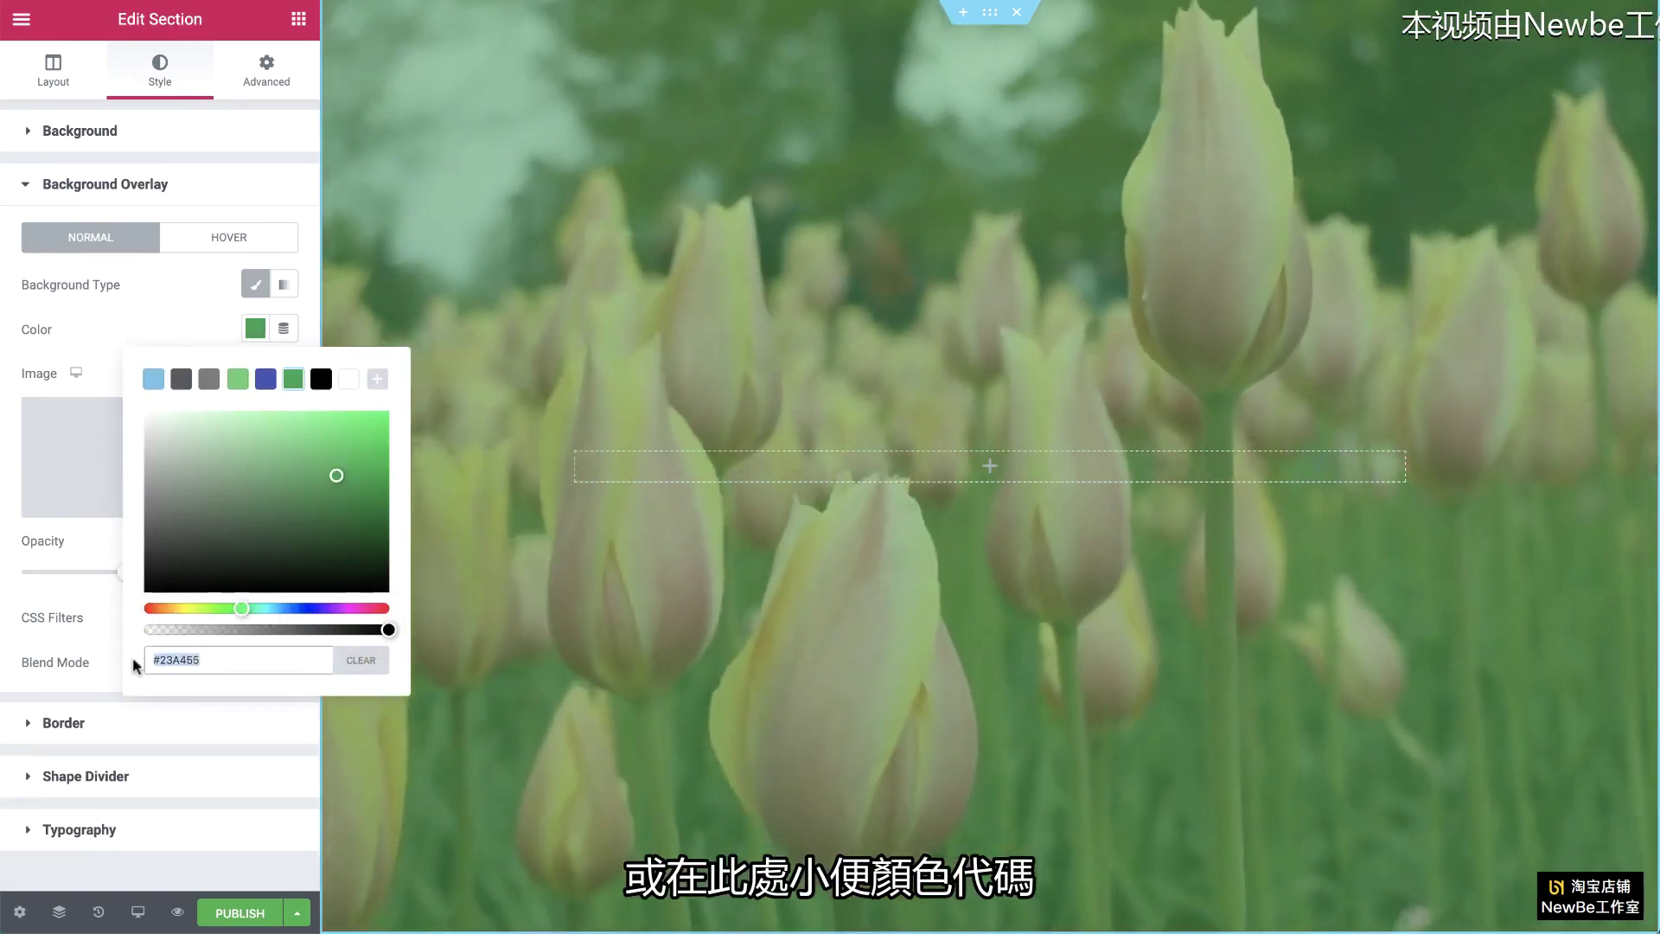
{"action": "type", "text": "#250060"}
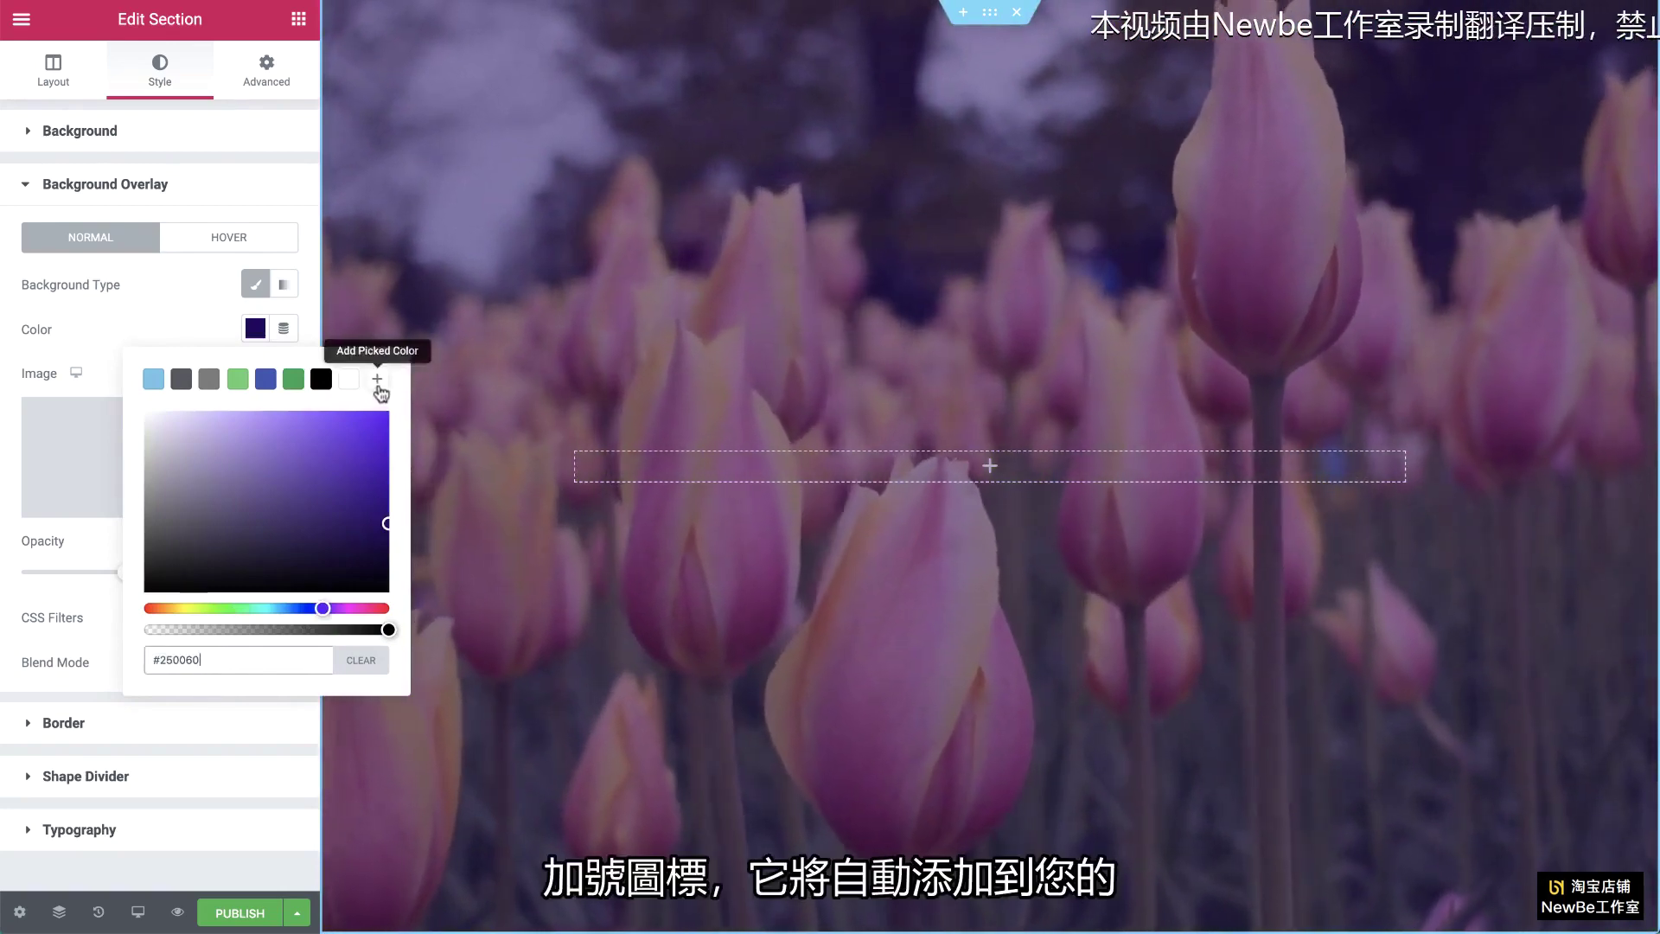
{"action": "left_click", "coordinate": [377, 386]}
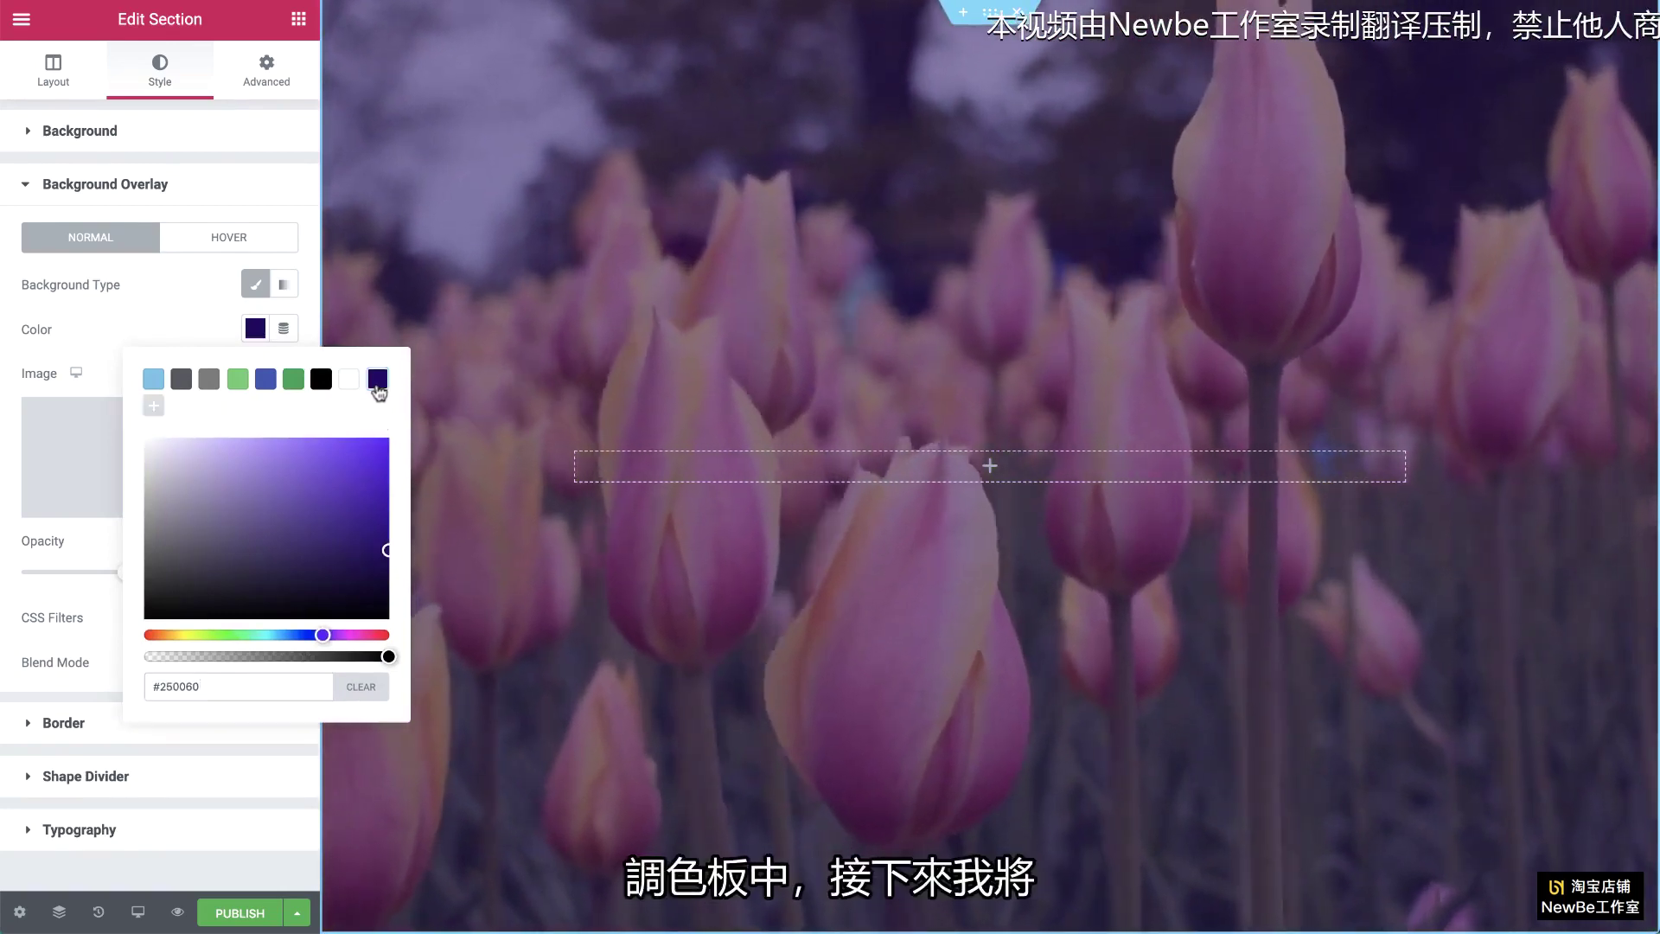
{"action": "left_click", "coordinate": [204, 326]}
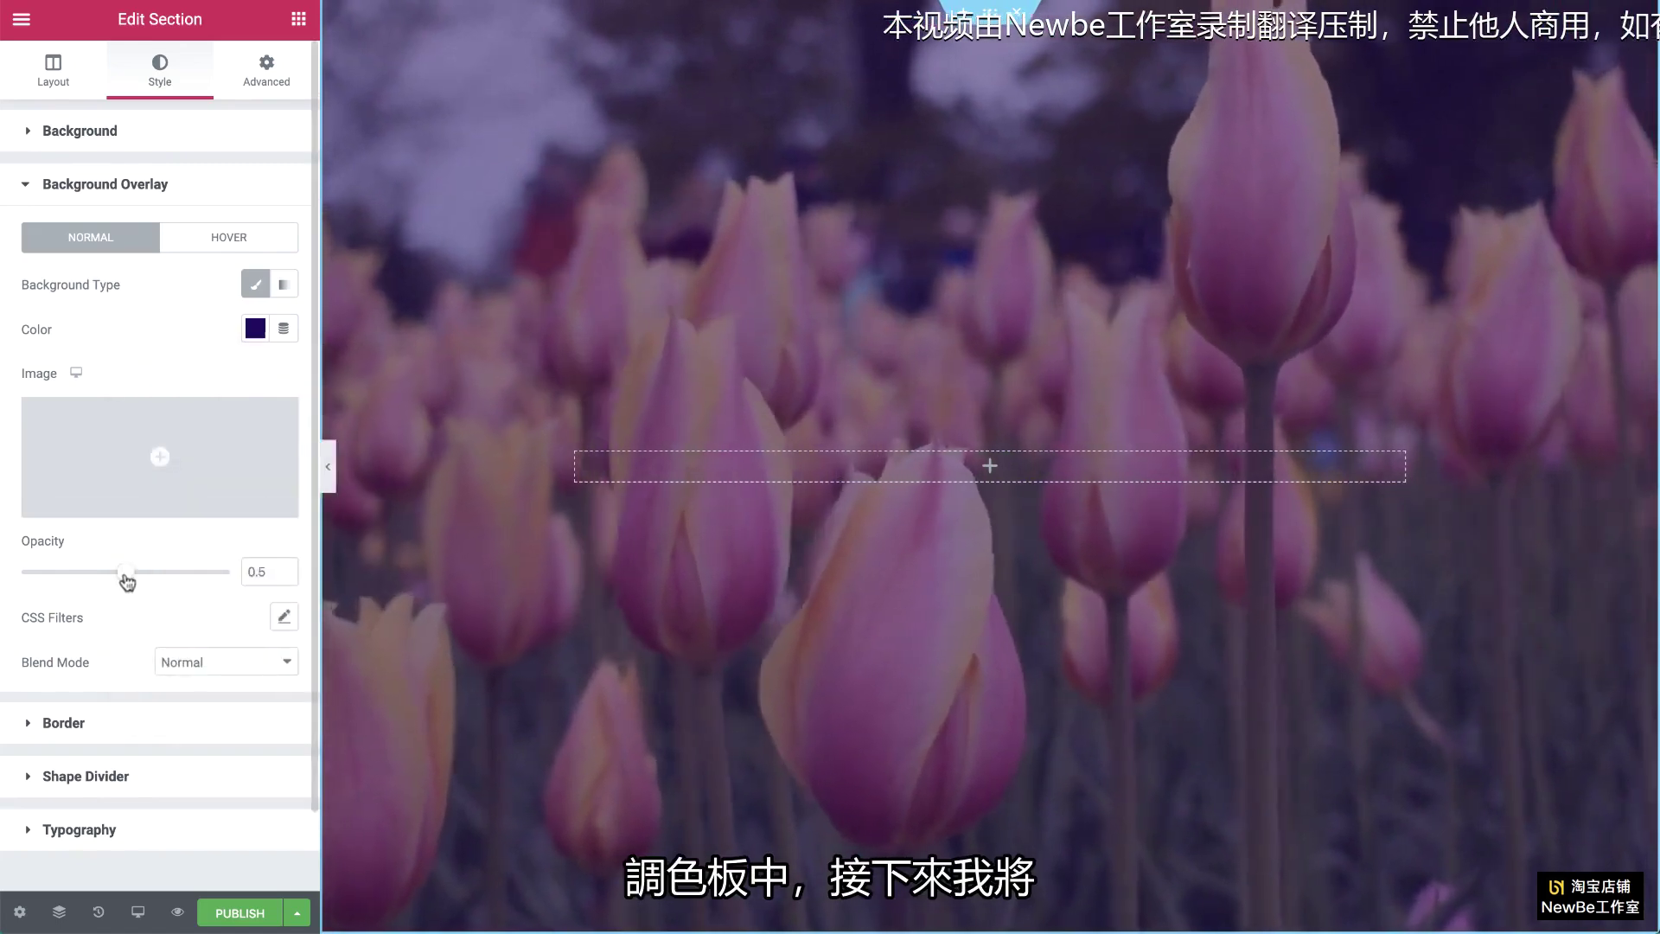
Step: Set the overlay opacity to 0.7 with Darken blend mode
{"action": "left_click_drag", "start_coordinate": [130, 581], "coordinate": [166, 581]}
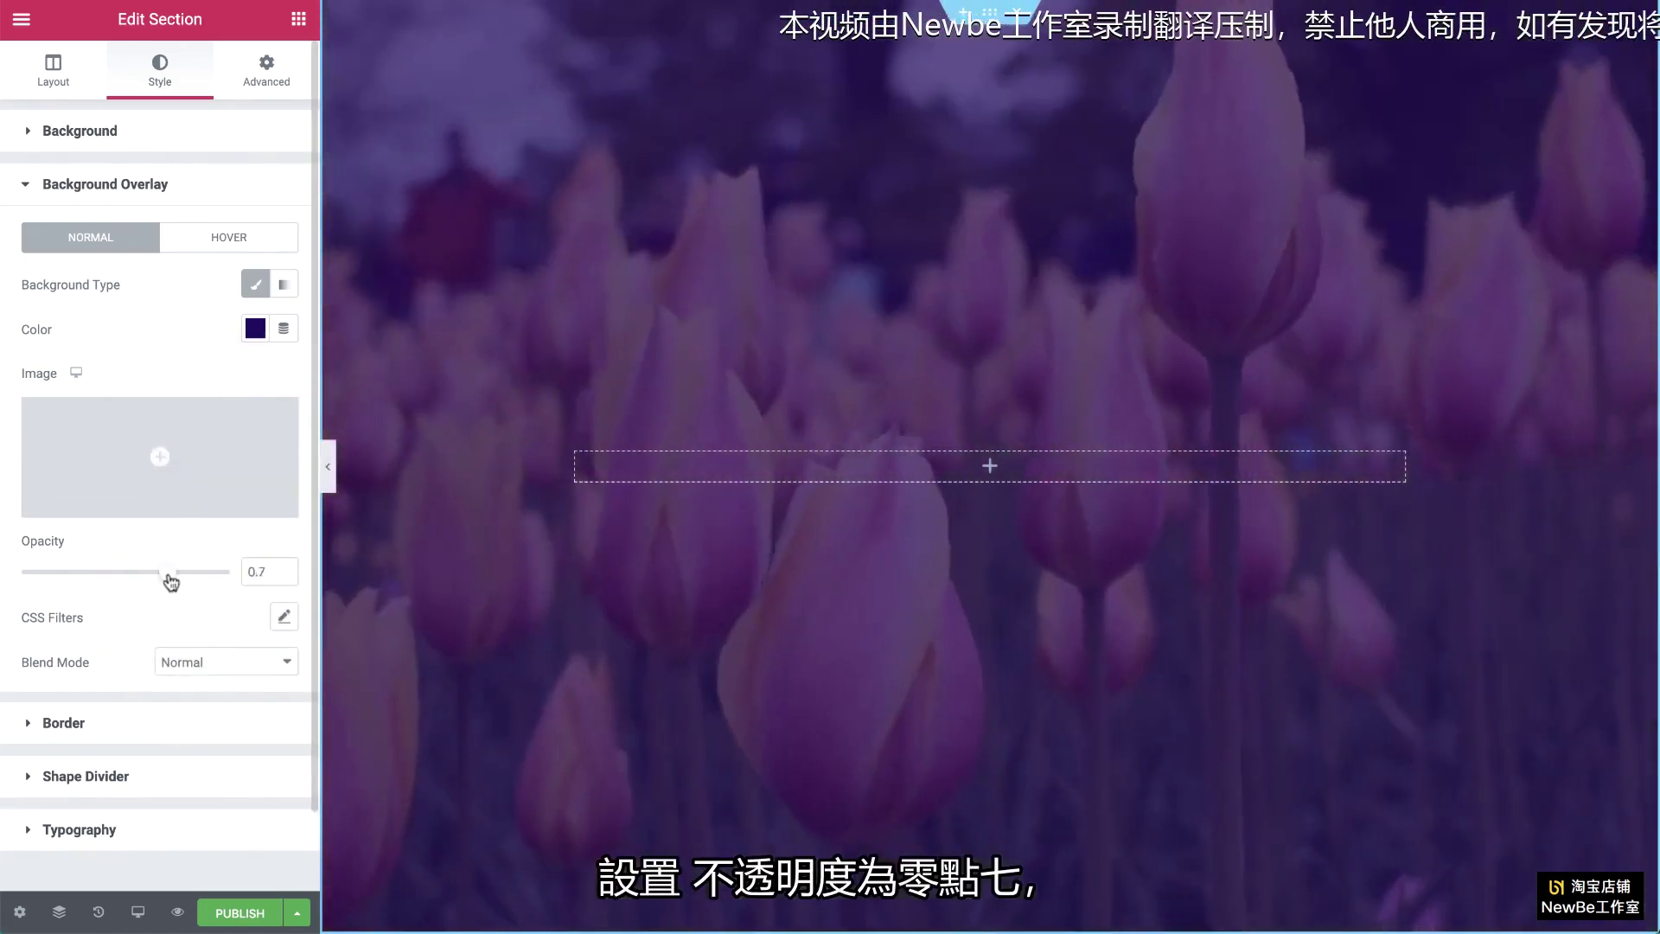
{"action": "left_click", "coordinate": [227, 662]}
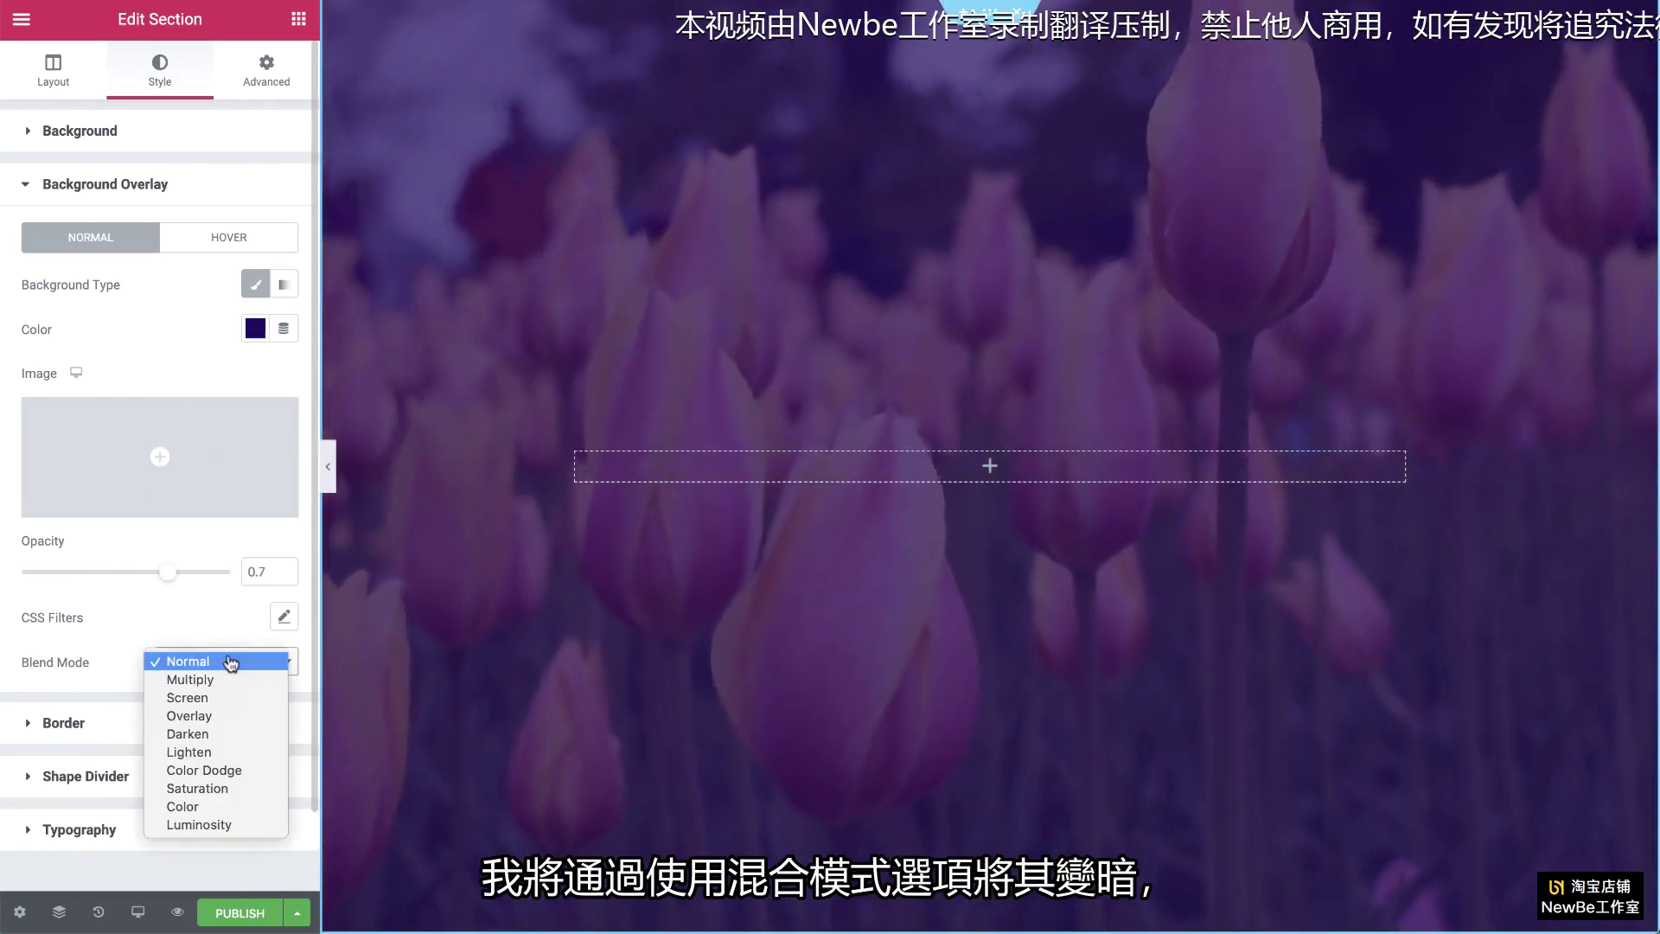
{"action": "left_click", "coordinate": [225, 736]}
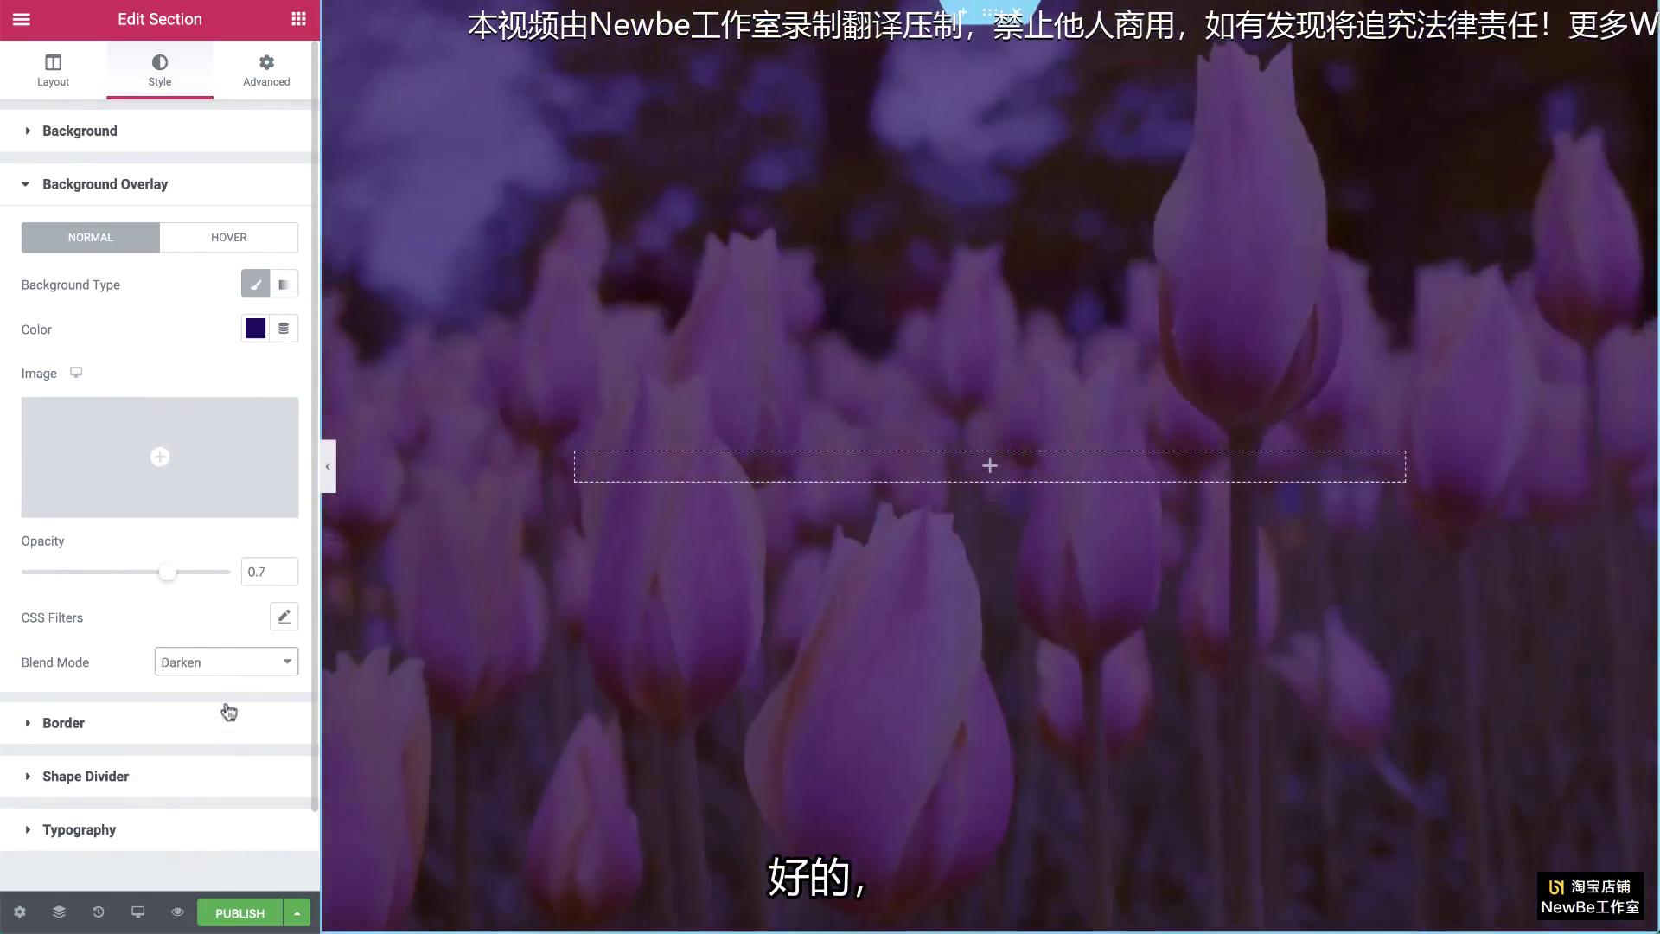
{"action": "left_click", "coordinate": [298, 19]}
Step: Add a text block reading '- the flower shop -', centred and coloured white
{"action": "left_click_drag", "start_coordinate": [237, 319], "coordinate": [803, 453]}
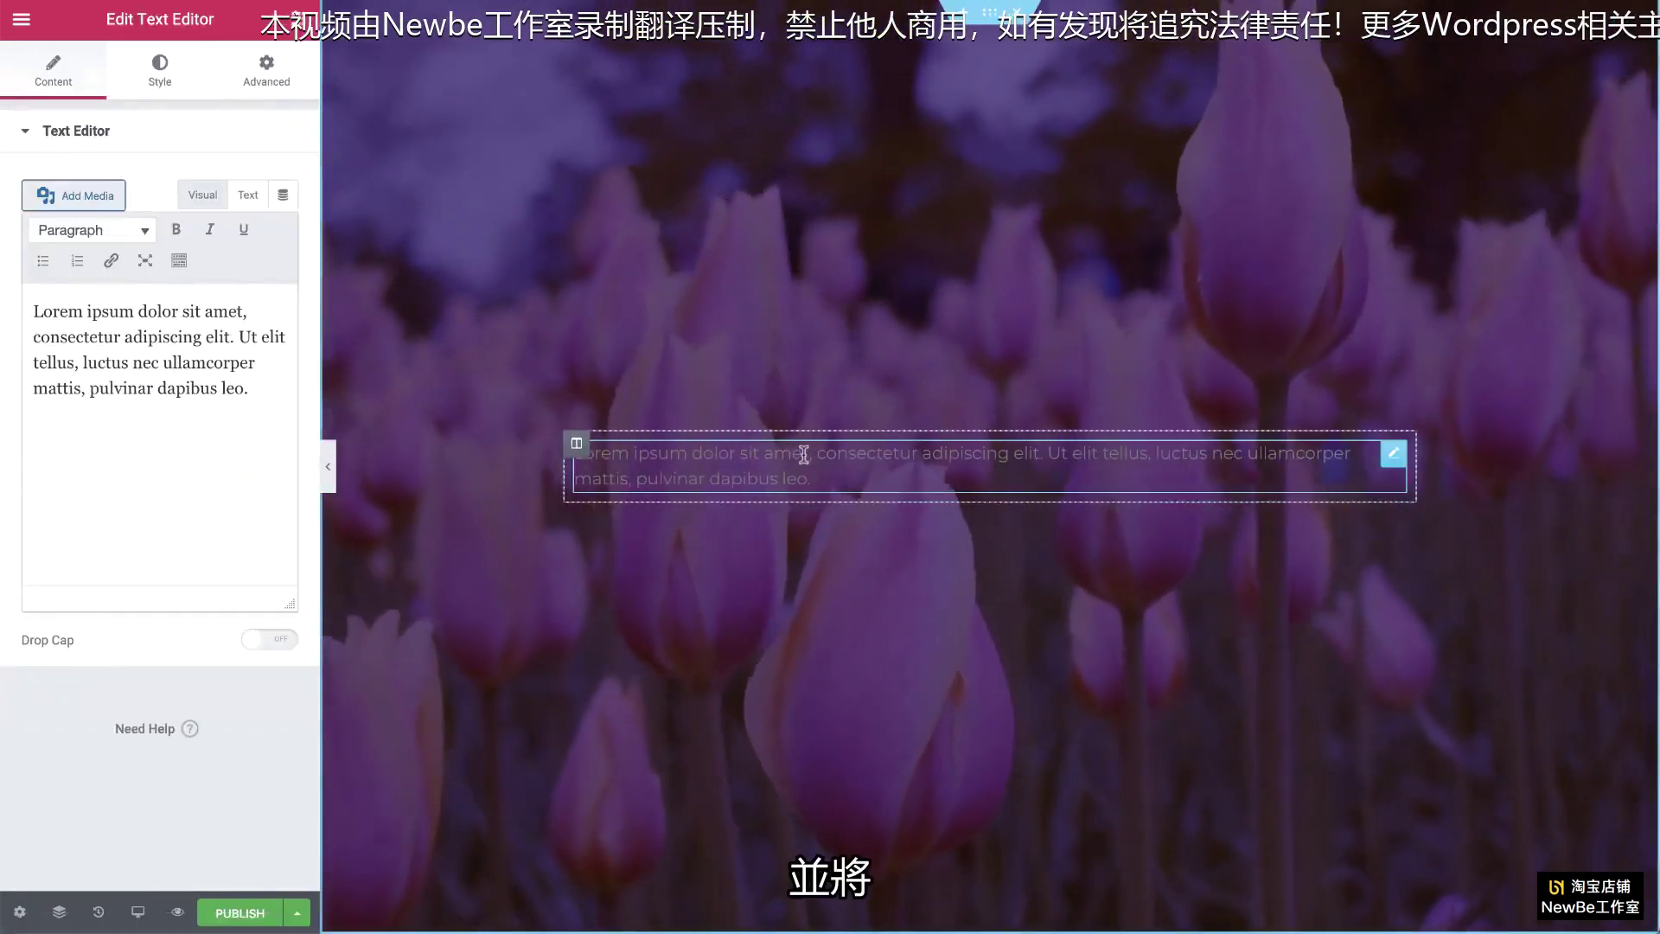
{"action": "left_click_drag", "start_coordinate": [249, 389], "coordinate": [33, 309]}
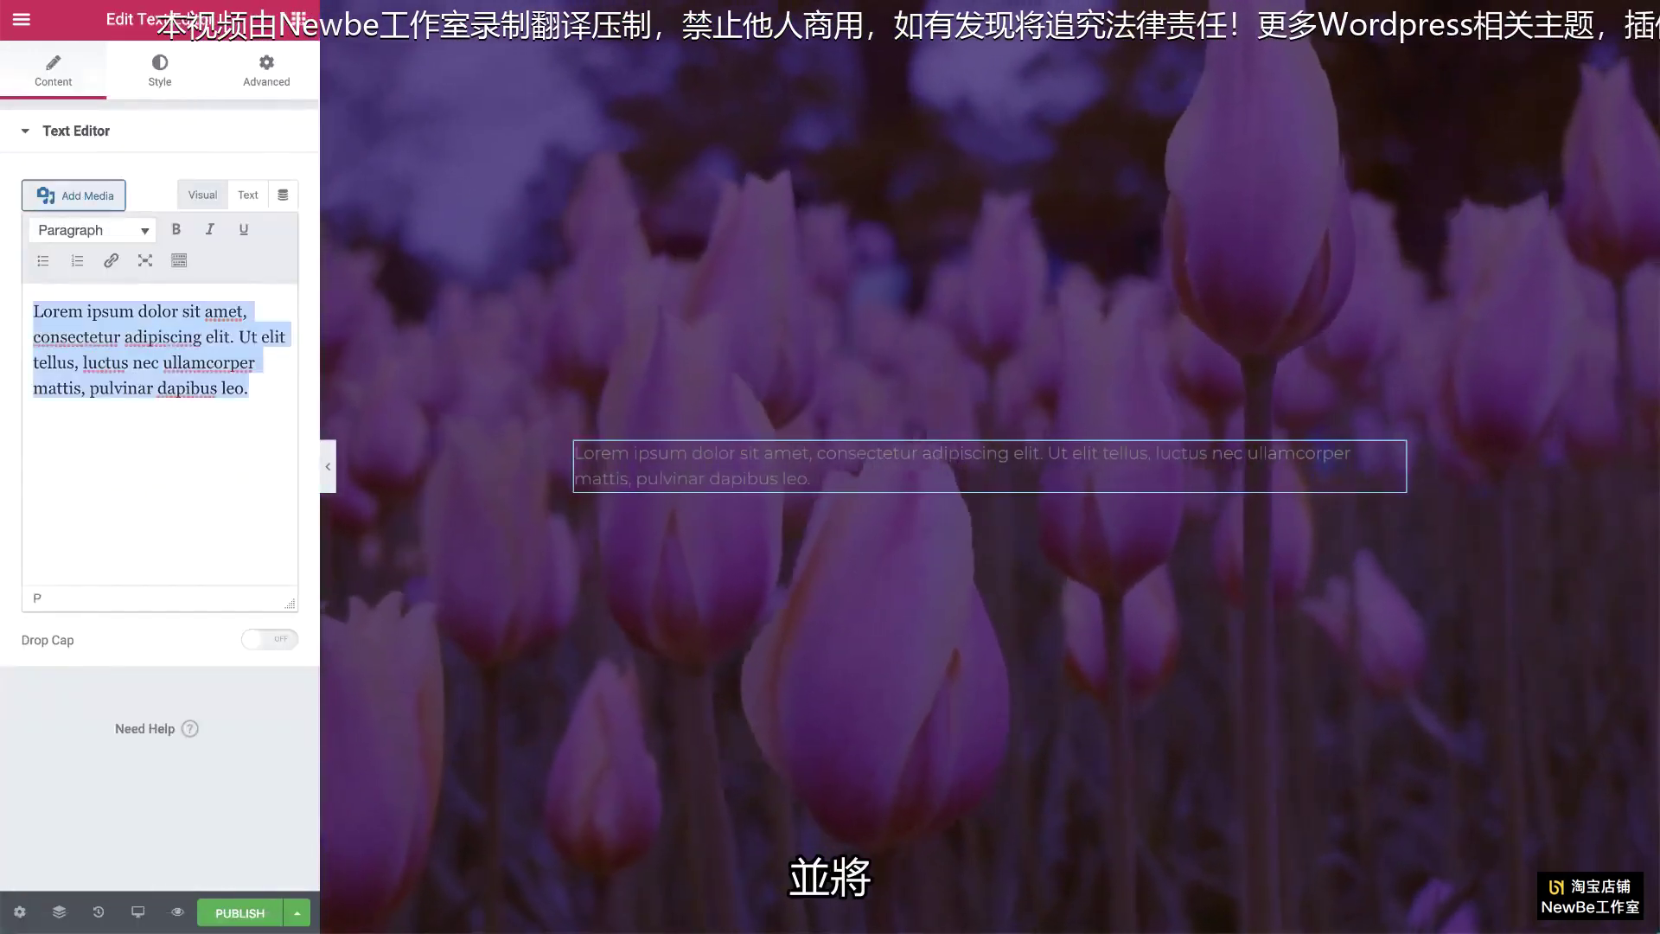
{"action": "type", "text": "- the flower shop -"}
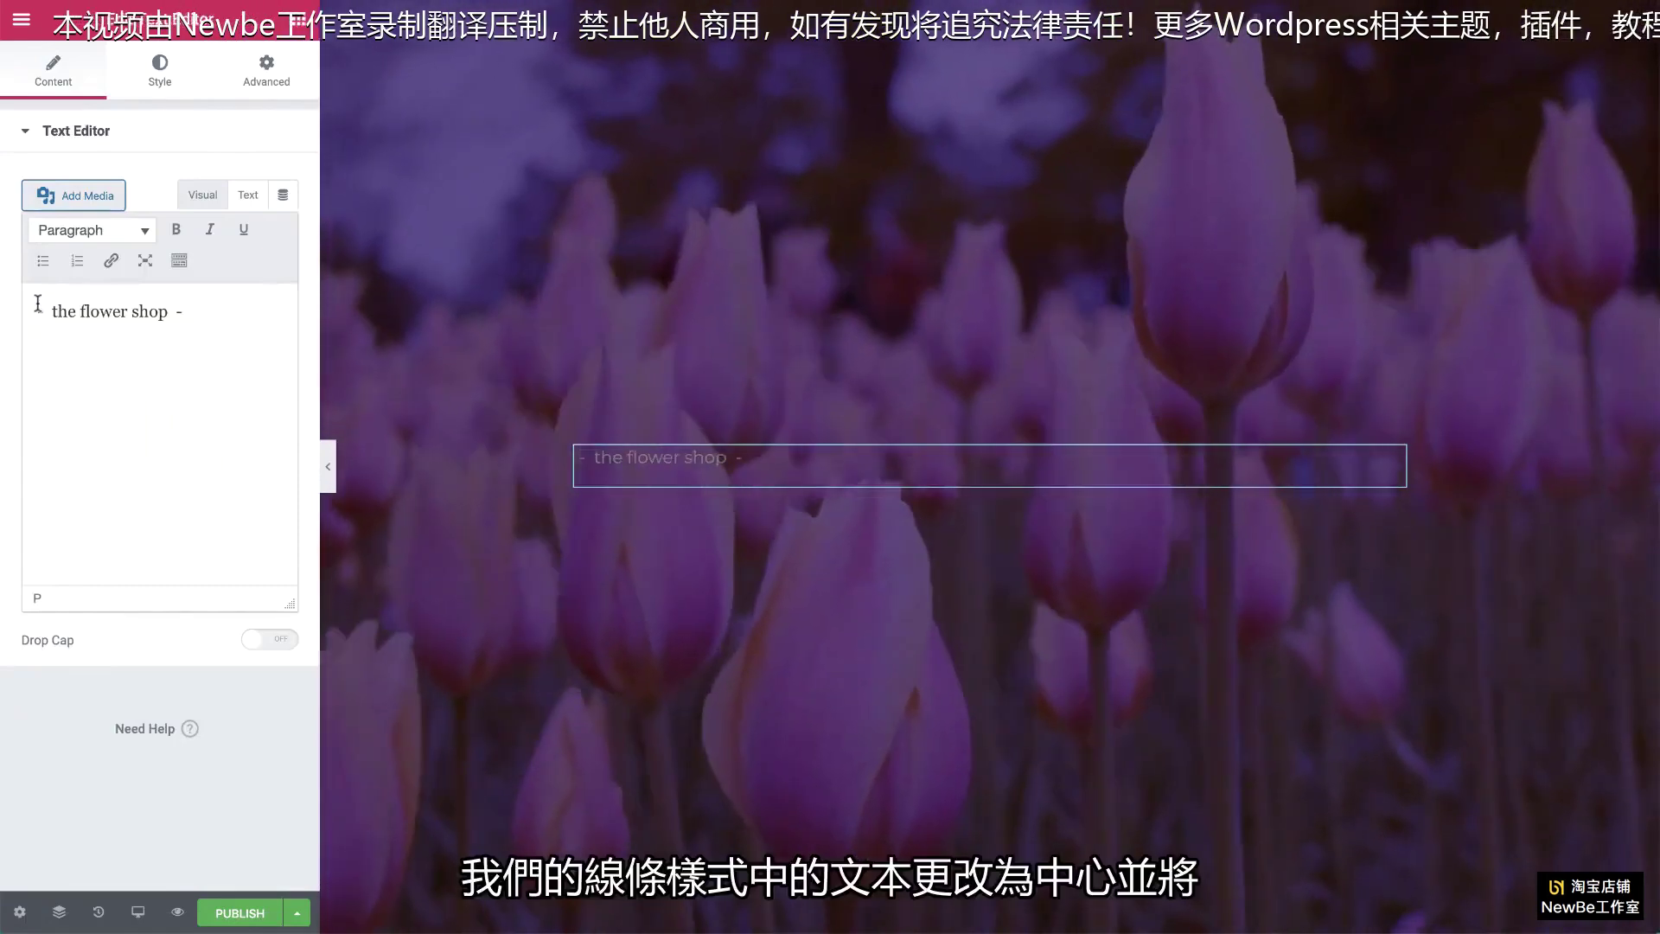
{"action": "left_click", "coordinate": [160, 71]}
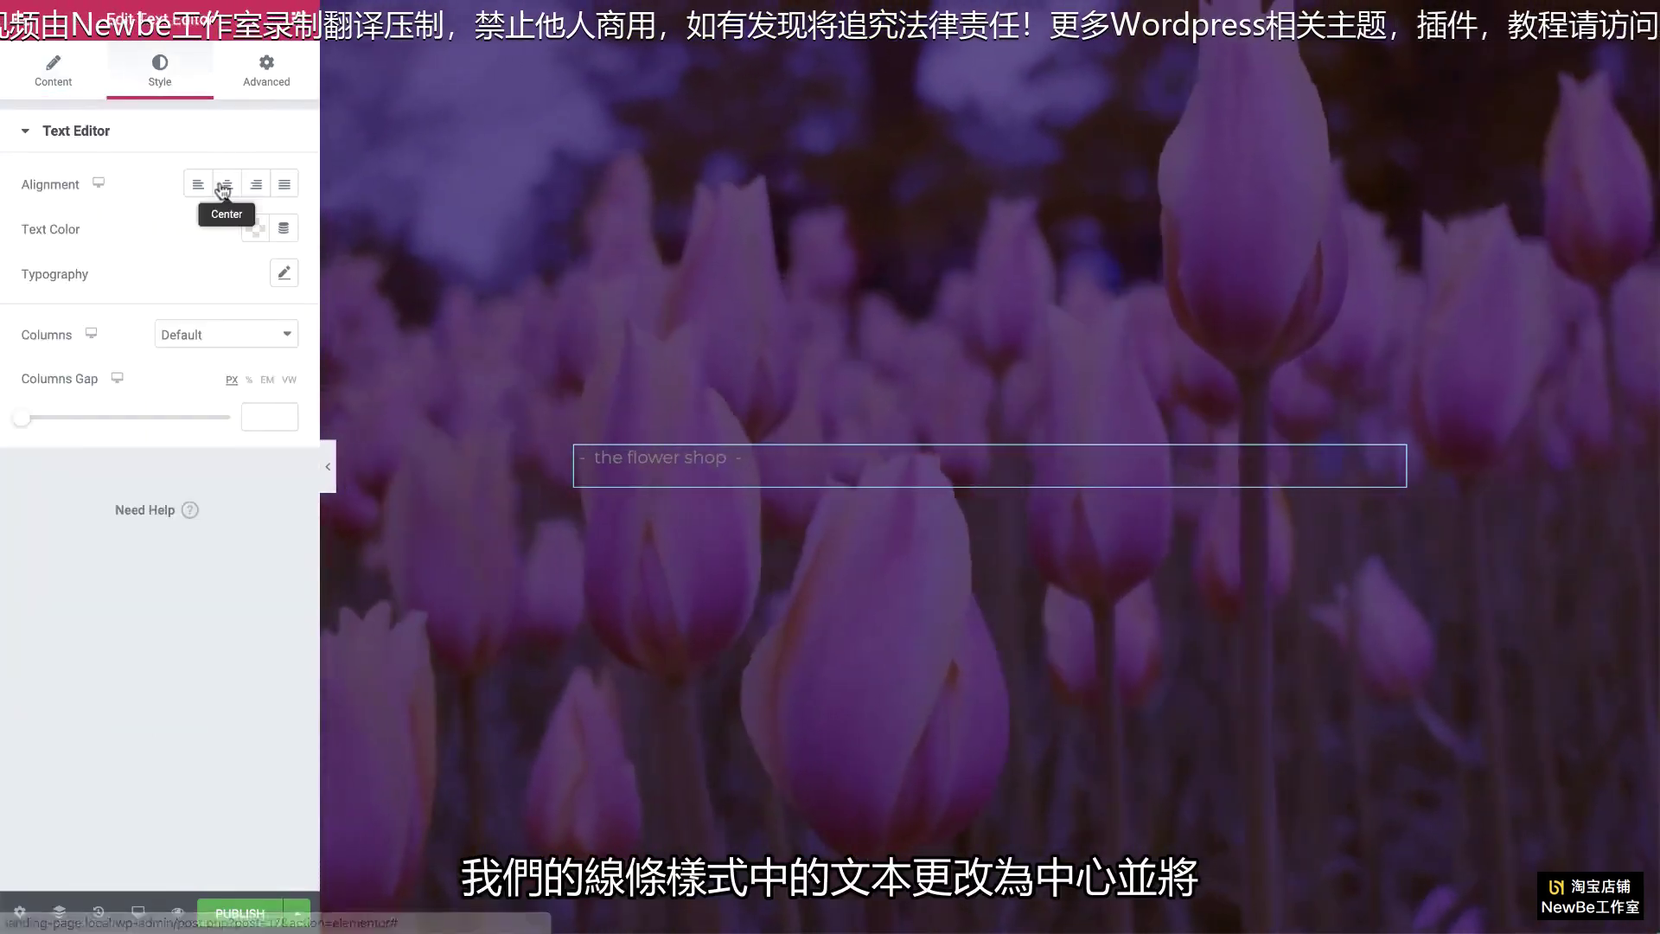
{"action": "left_click", "coordinate": [224, 185]}
{"action": "left_click", "coordinate": [263, 235]}
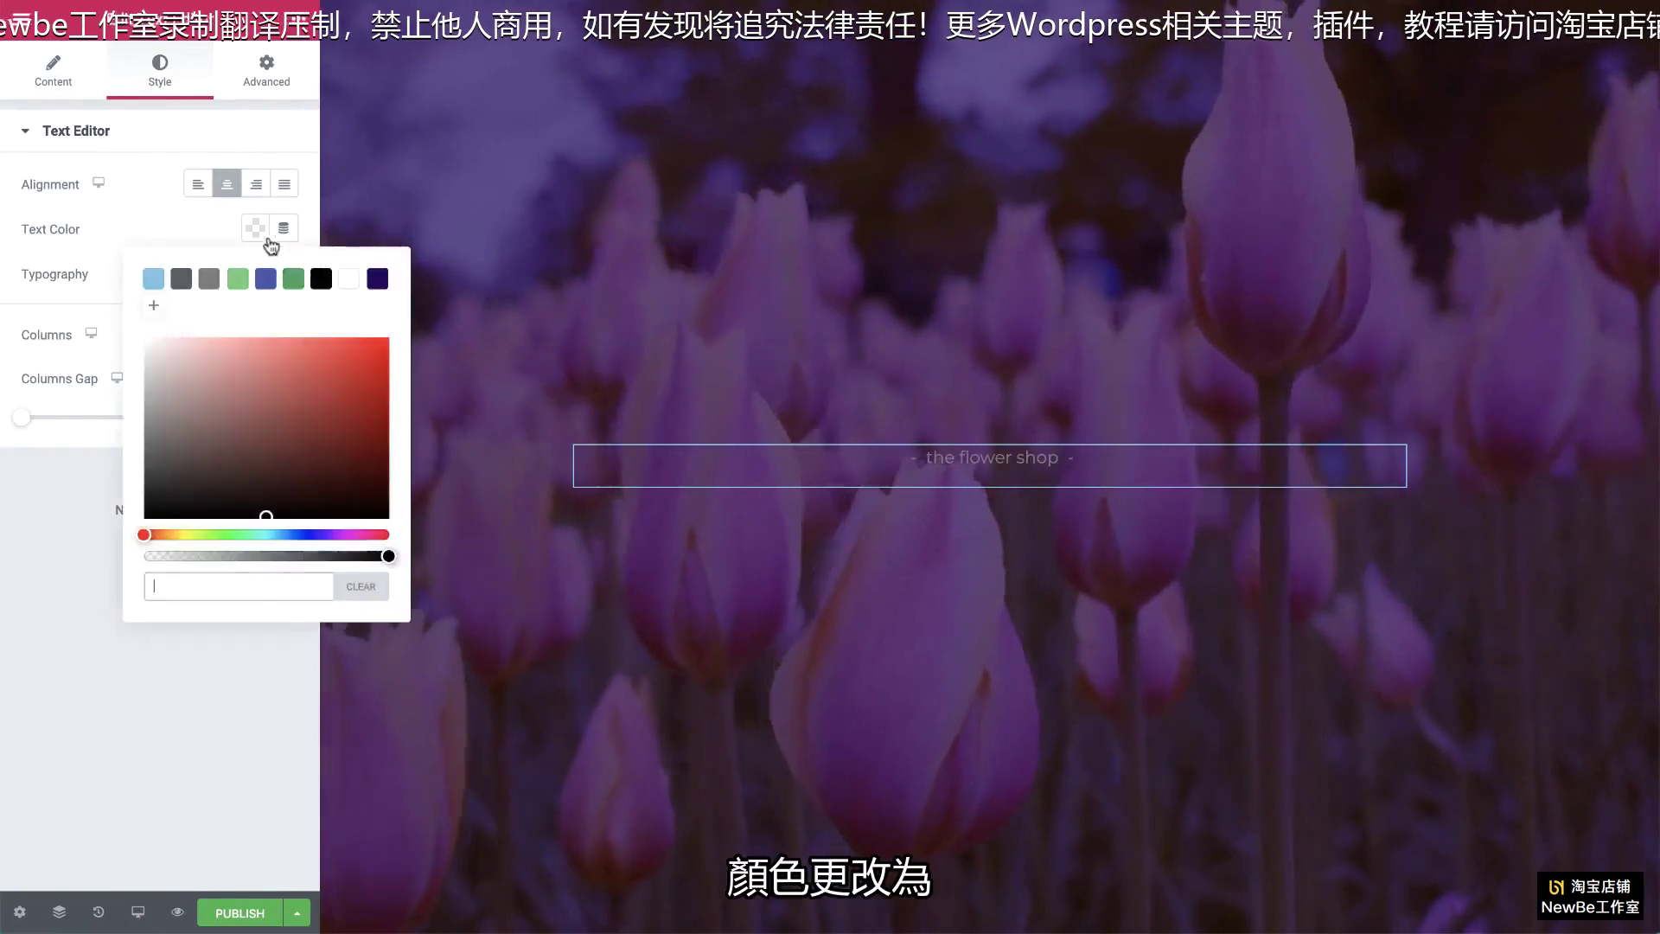
{"action": "left_click", "coordinate": [347, 278]}
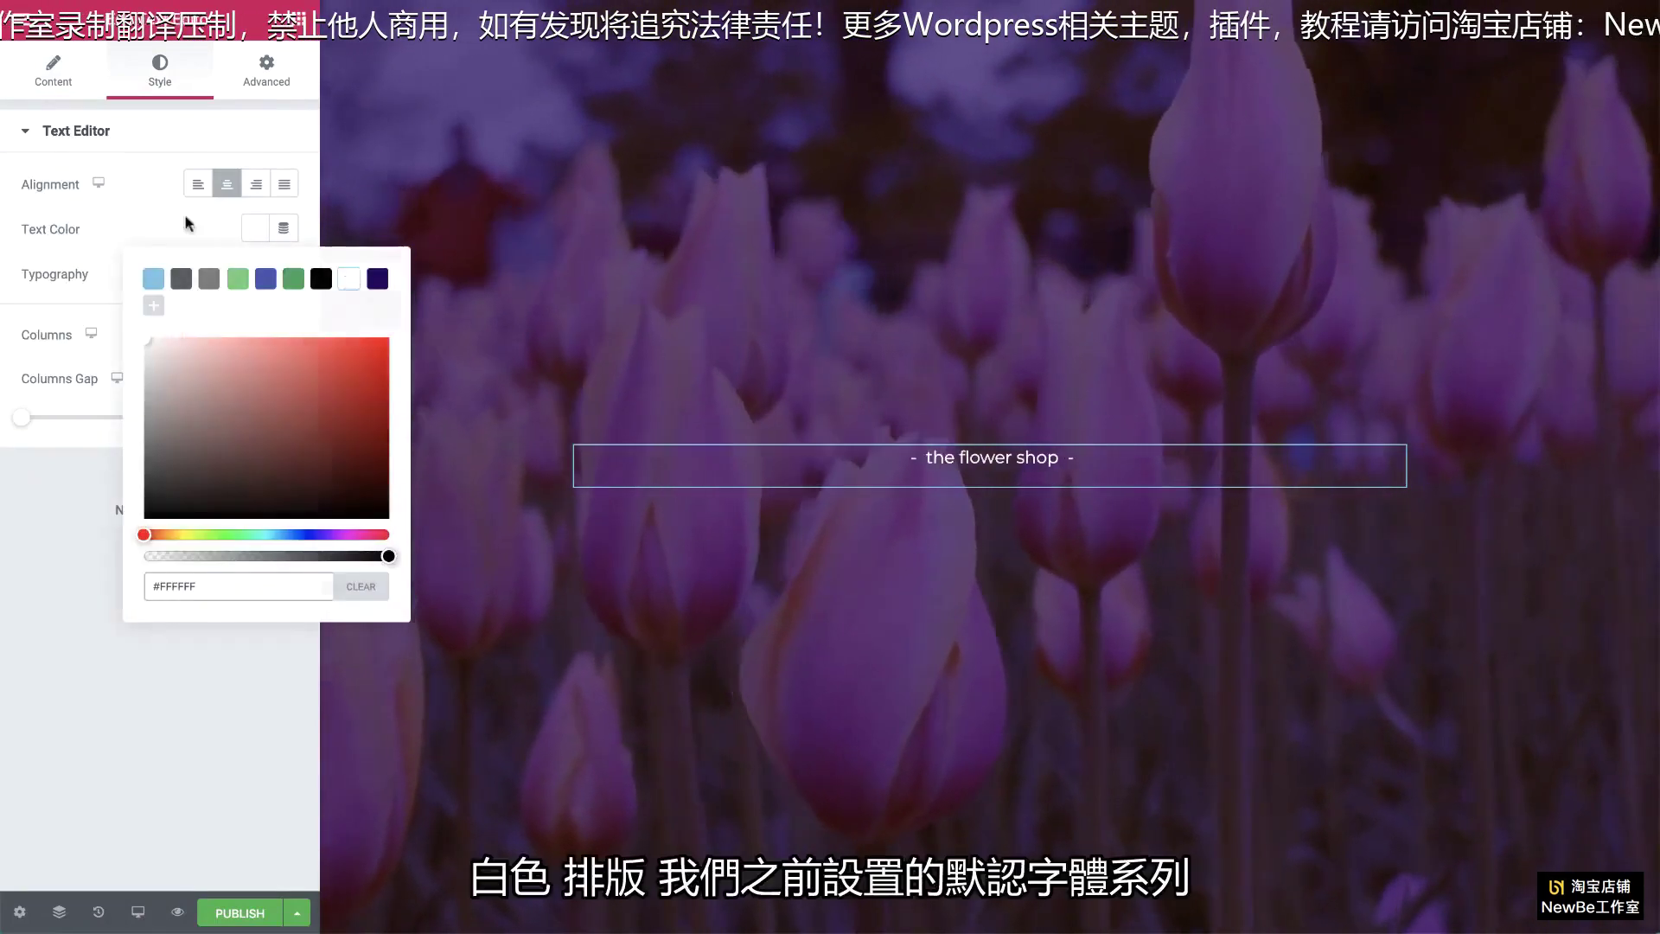
{"action": "left_click", "coordinate": [284, 273]}
Step: Style the tagline at 15 px, weight 200, uppercase, with letter spacing widened to 7
{"action": "left_click", "coordinate": [284, 273]}
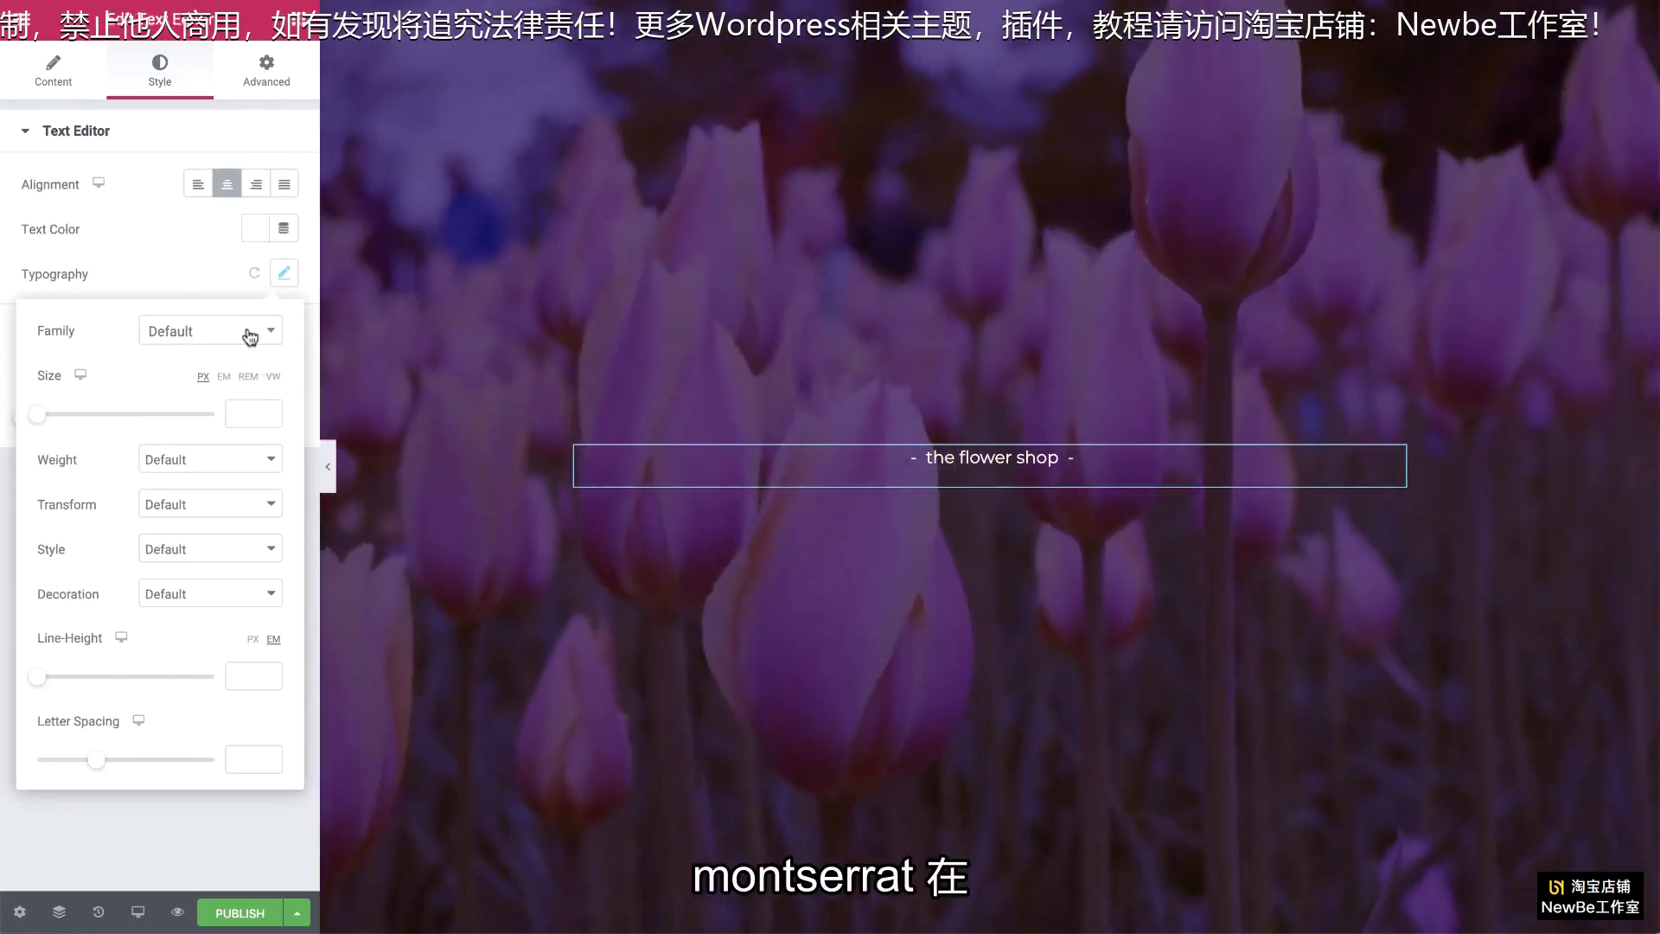
{"action": "left_click", "coordinate": [250, 337]}
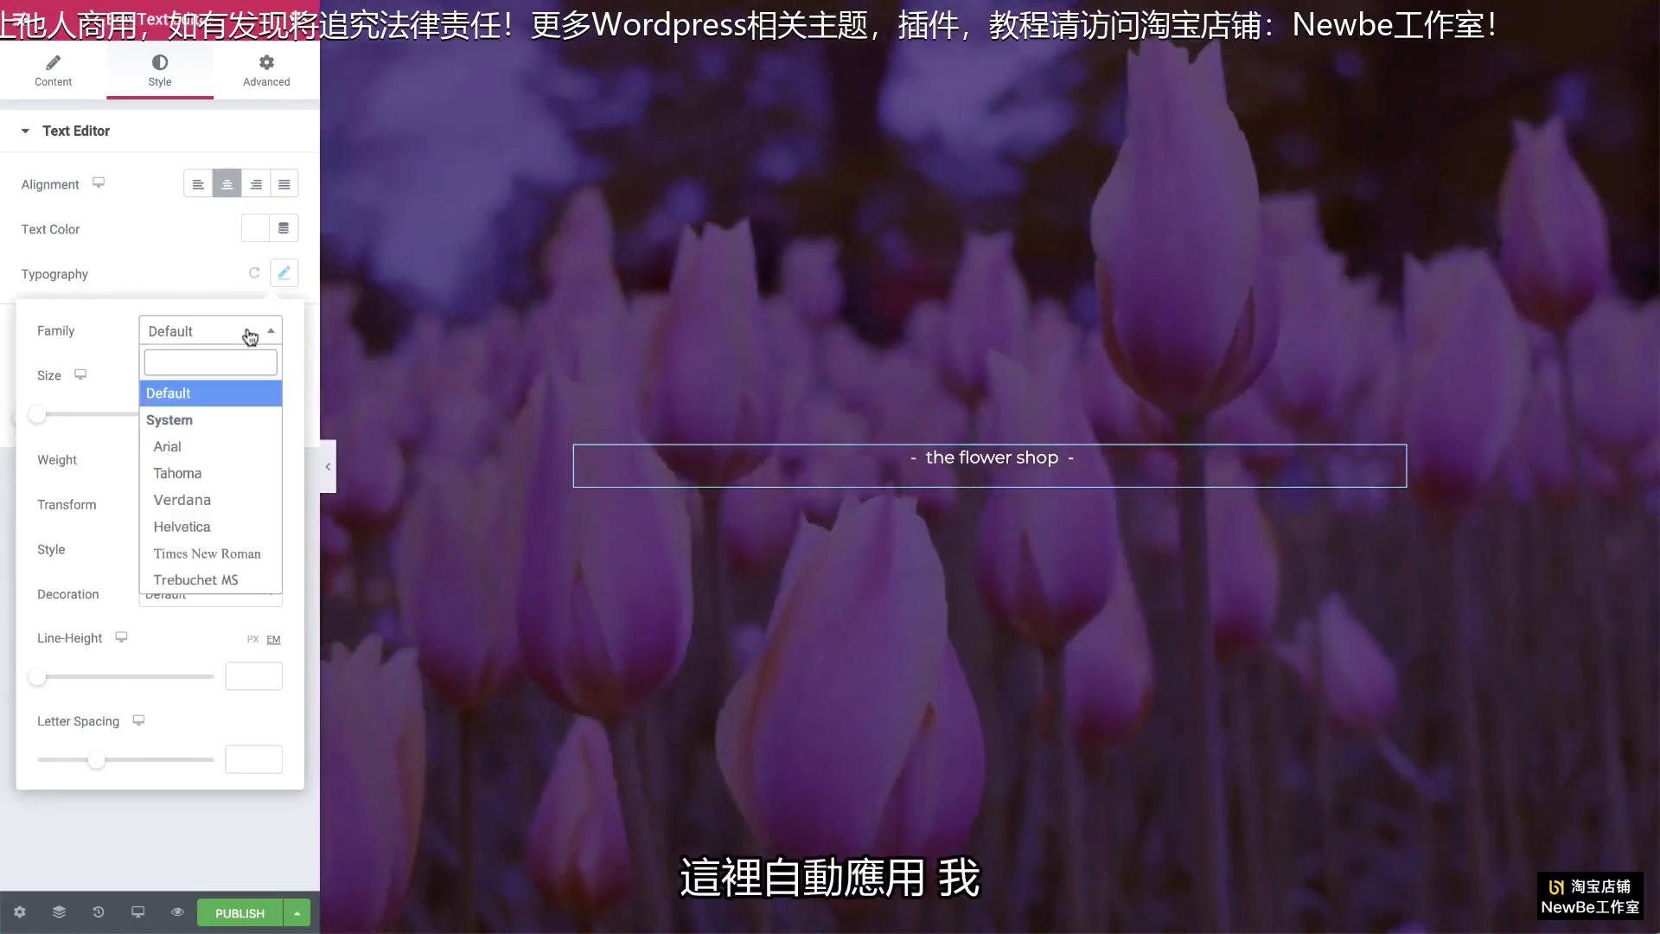
{"action": "left_click", "coordinate": [250, 331]}
{"action": "left_click", "coordinate": [245, 413]}
{"action": "type", "text": "15"}
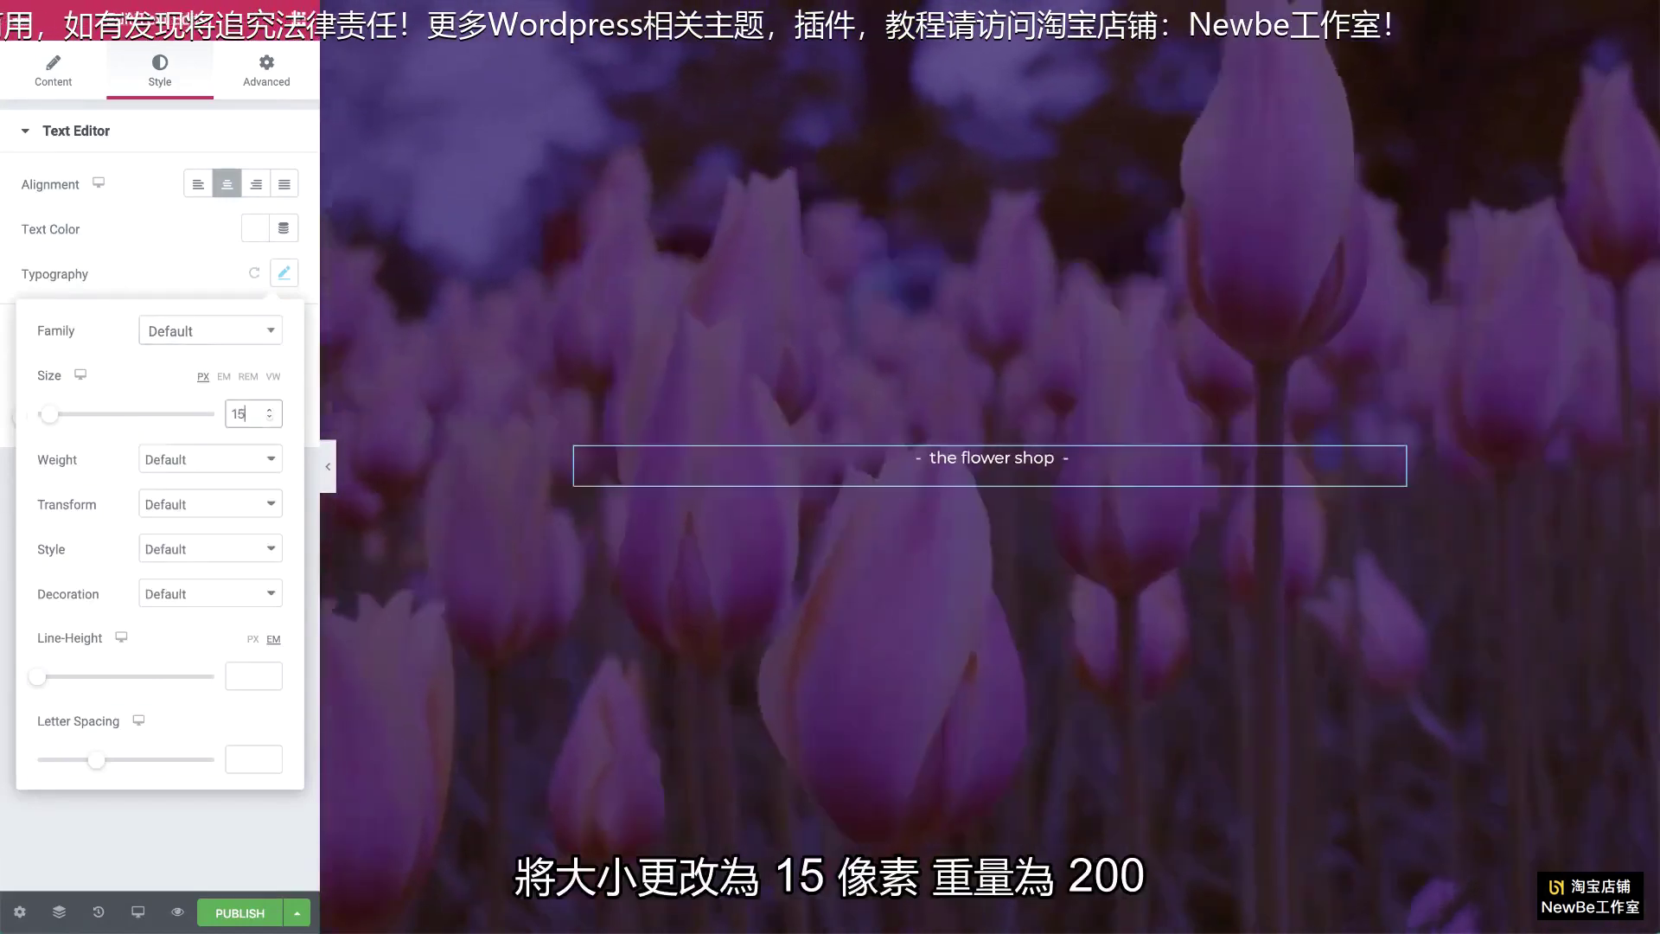
{"action": "left_click", "coordinate": [248, 467]}
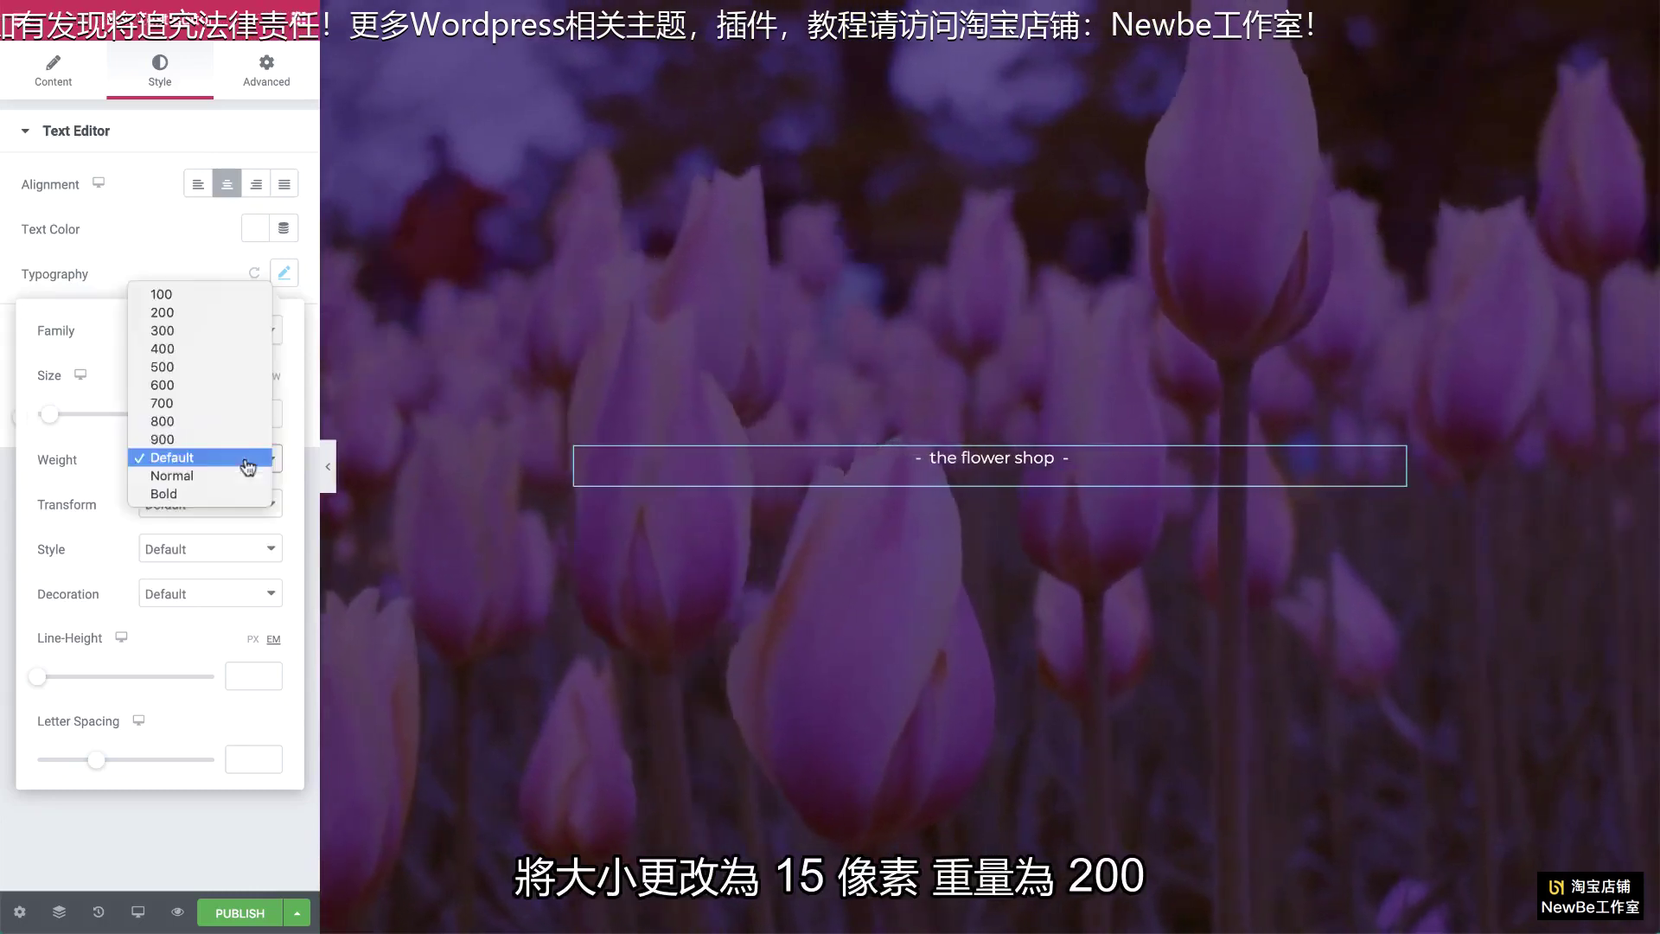
{"action": "left_click", "coordinate": [241, 318]}
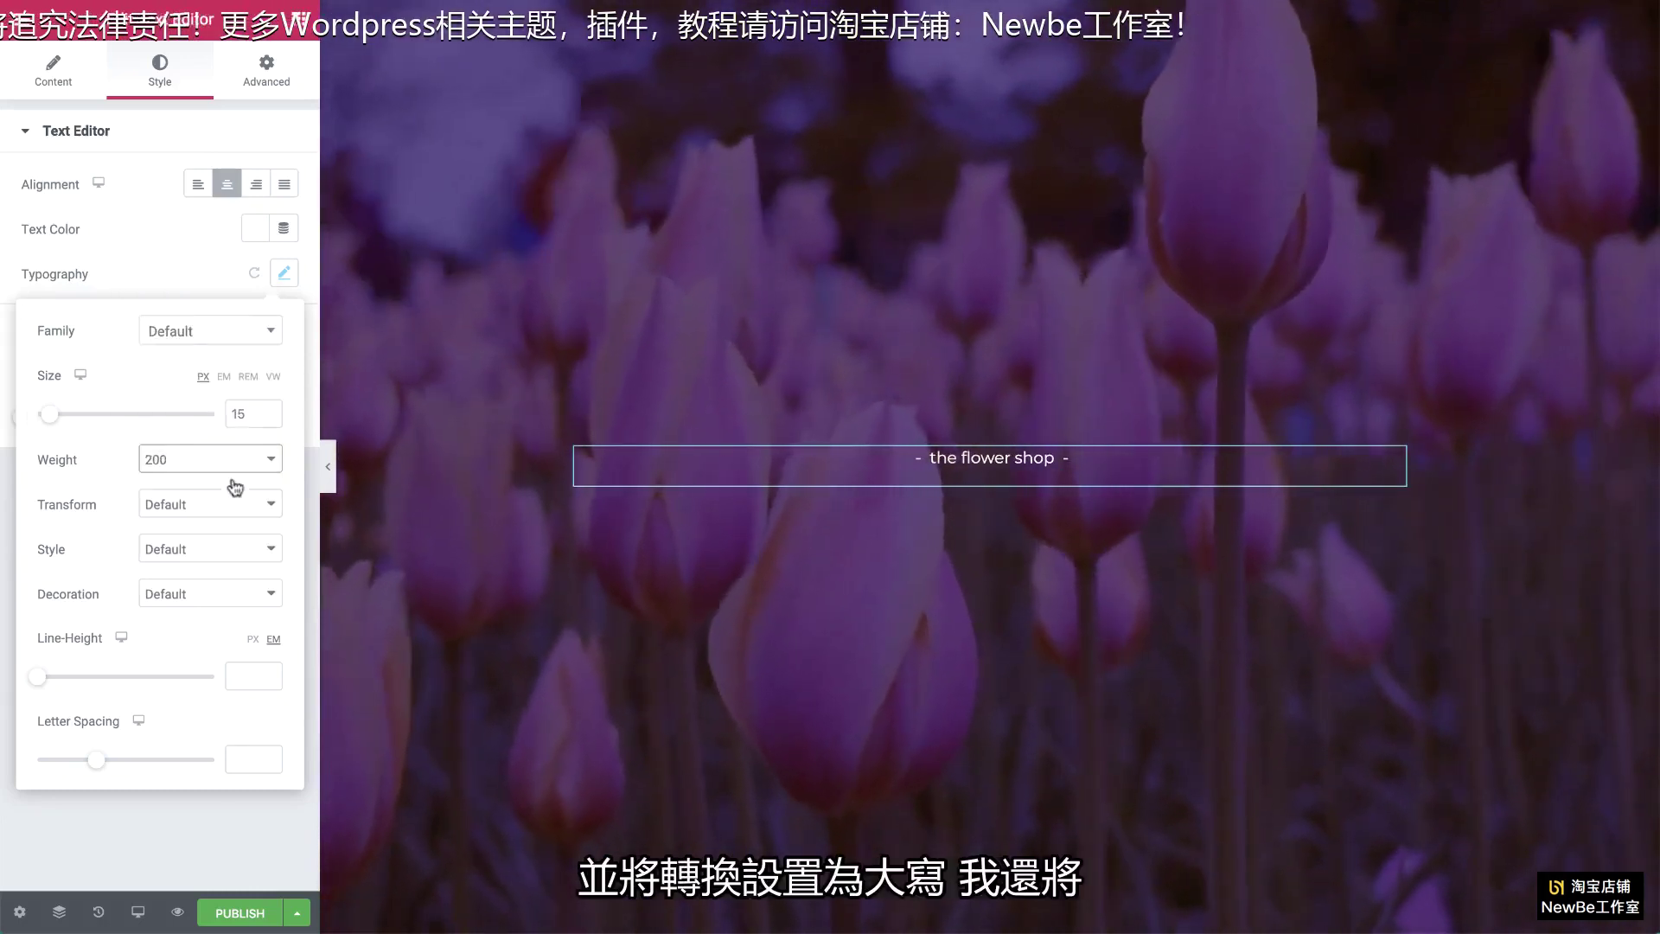
{"action": "left_click", "coordinate": [233, 501]}
{"action": "left_click", "coordinate": [230, 520]}
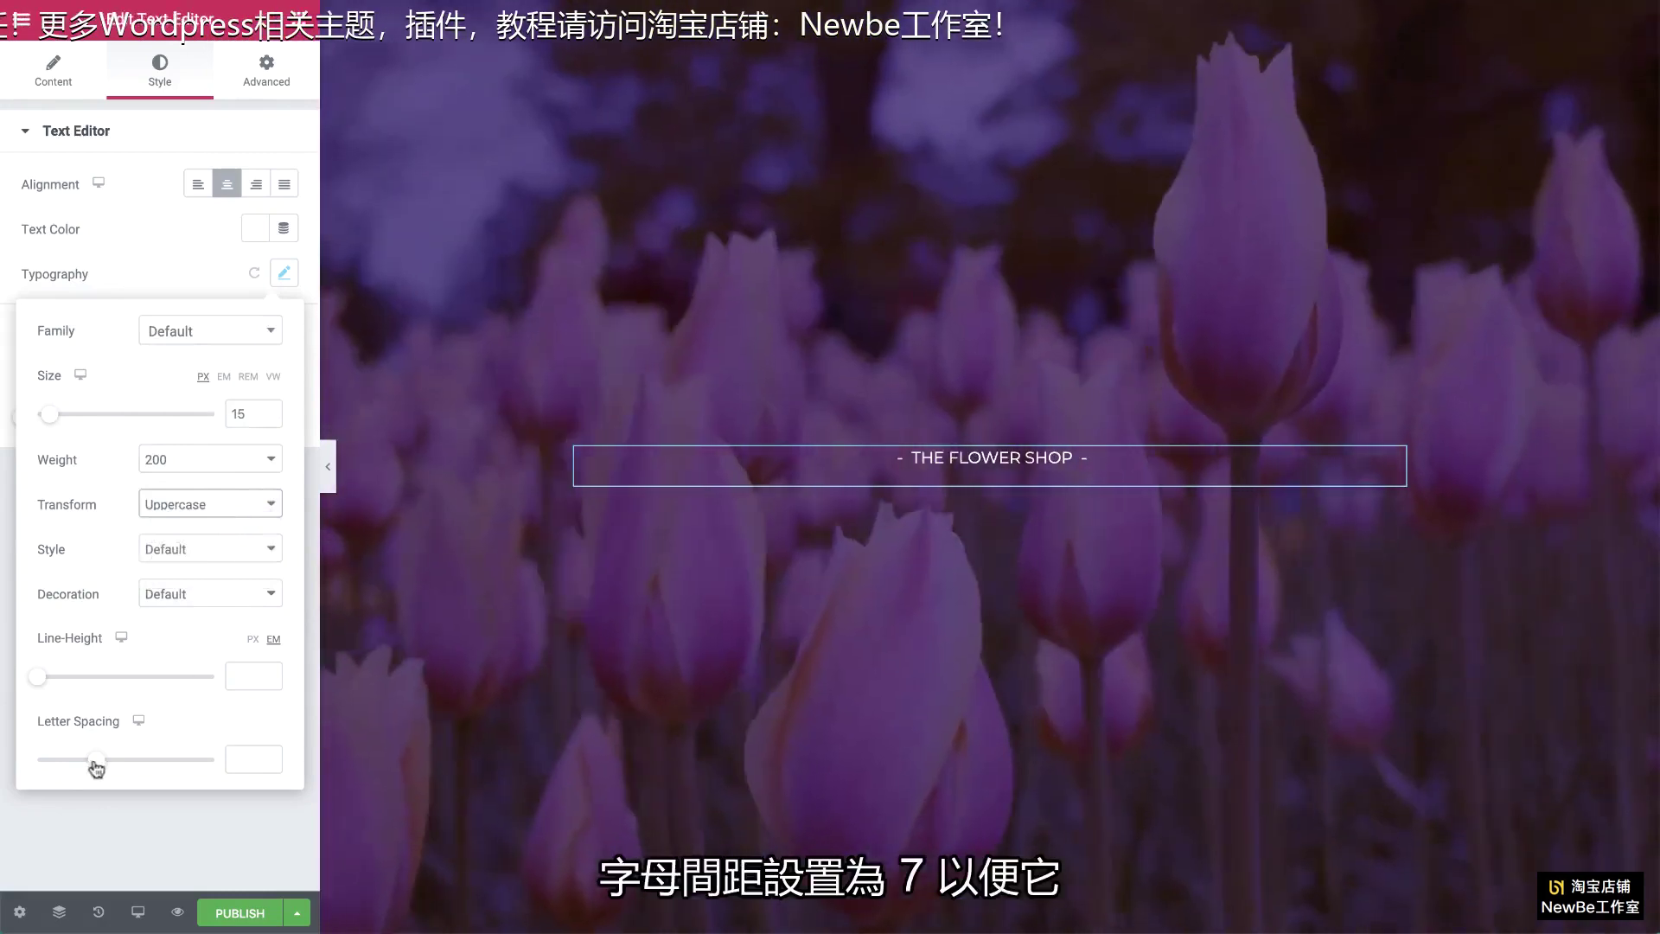
{"action": "left_click_drag", "start_coordinate": [96, 759], "coordinate": [179, 767]}
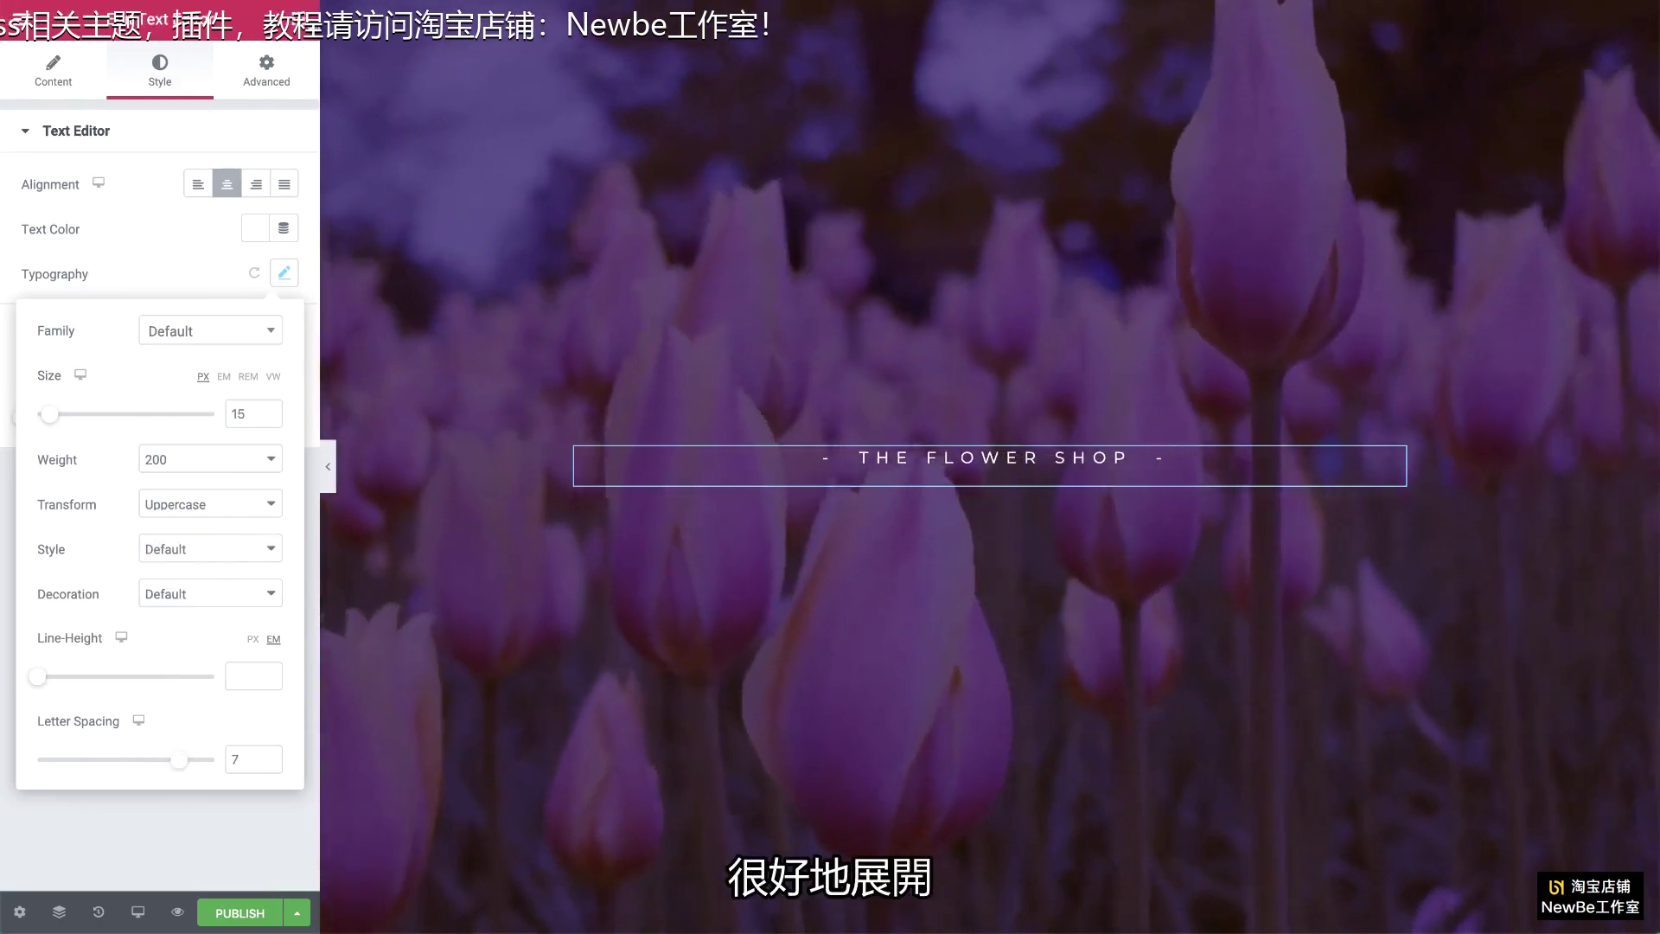
{"action": "left_click", "coordinate": [296, 19]}
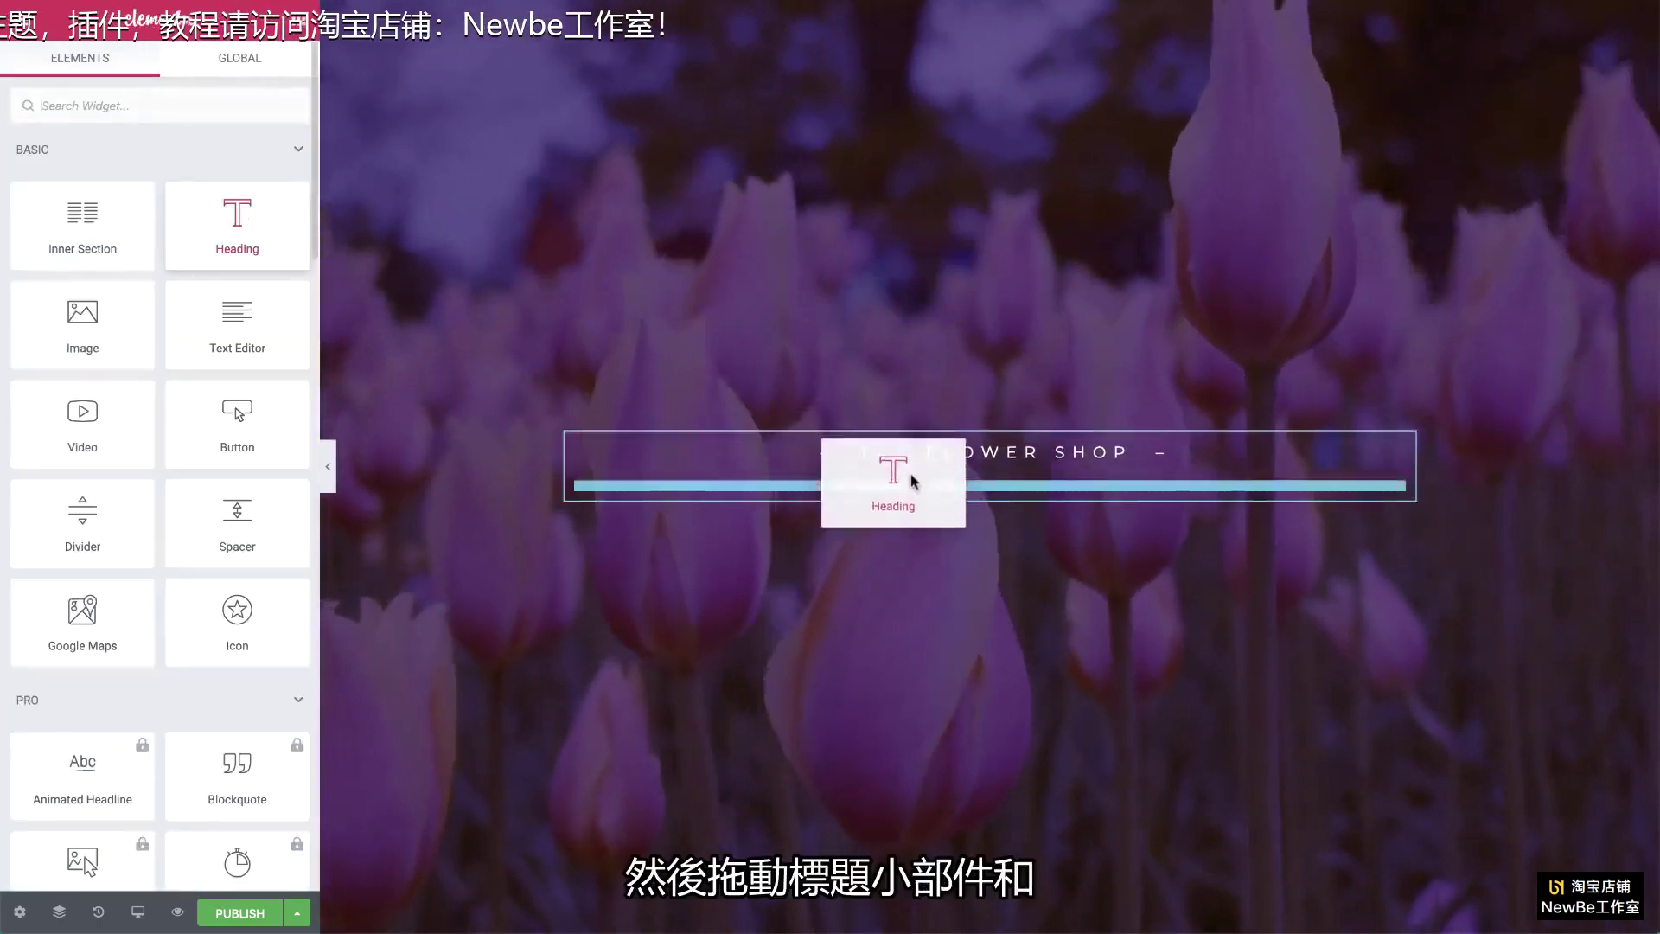
Step: Add a white heading 'Flowers don't tell, they show.' below the tagline
{"action": "left_click_drag", "start_coordinate": [912, 479], "coordinate": [912, 488]}
{"action": "triple_click", "coordinate": [108, 206]}
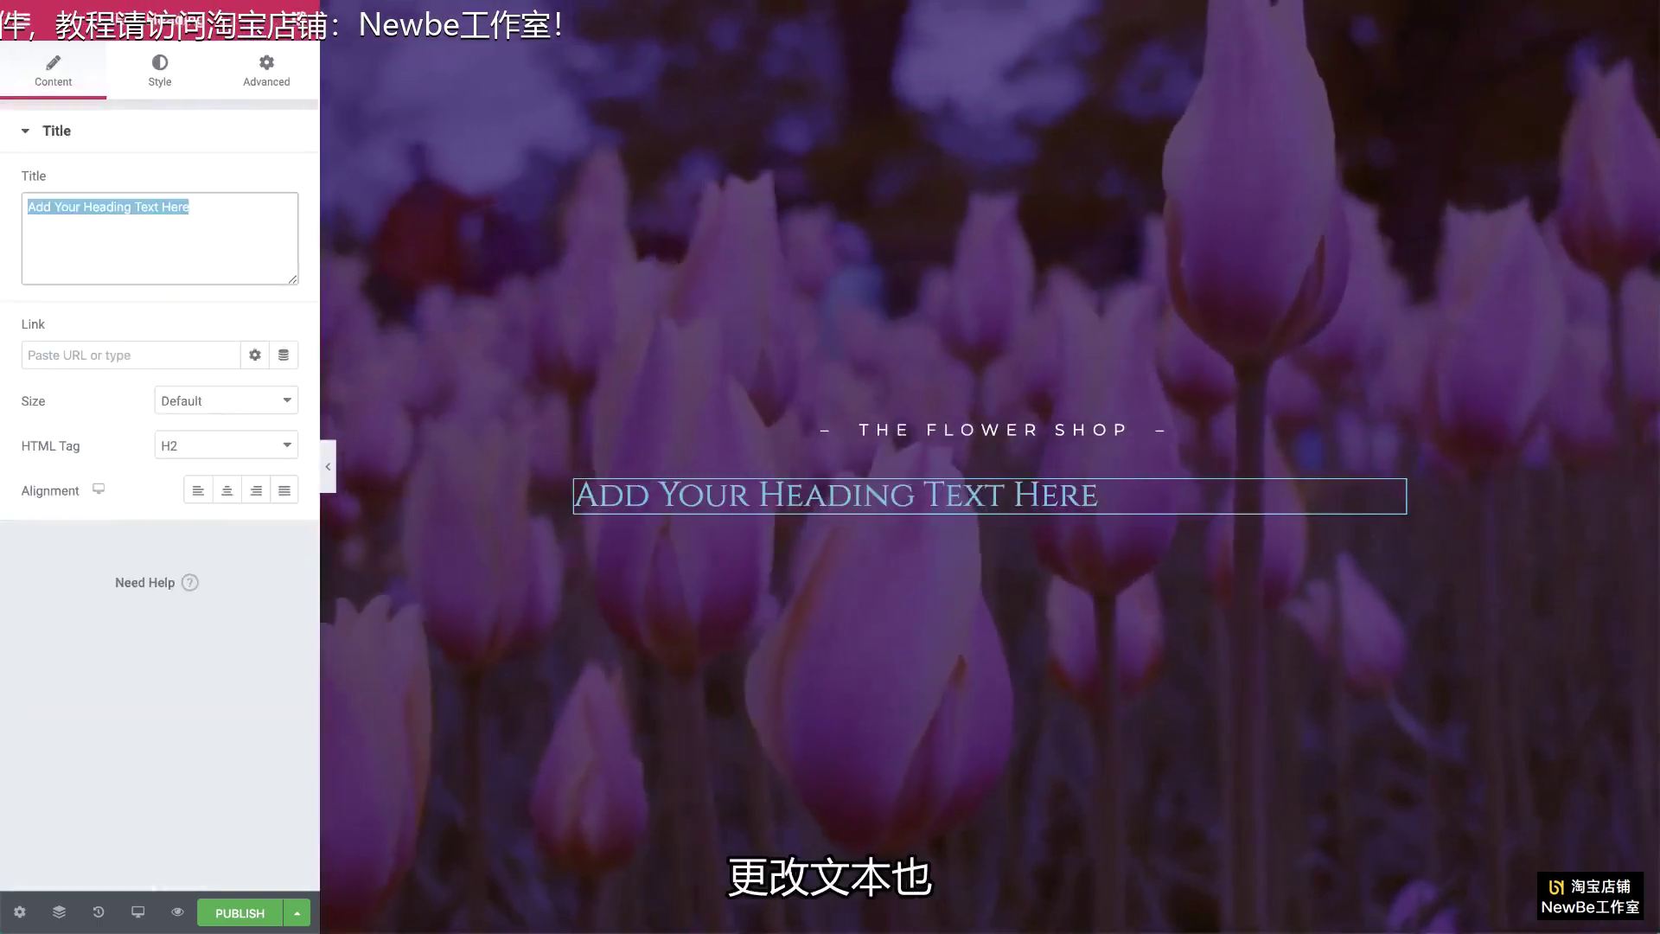
{"action": "type", "text": "flowers don’t tell, they show."}
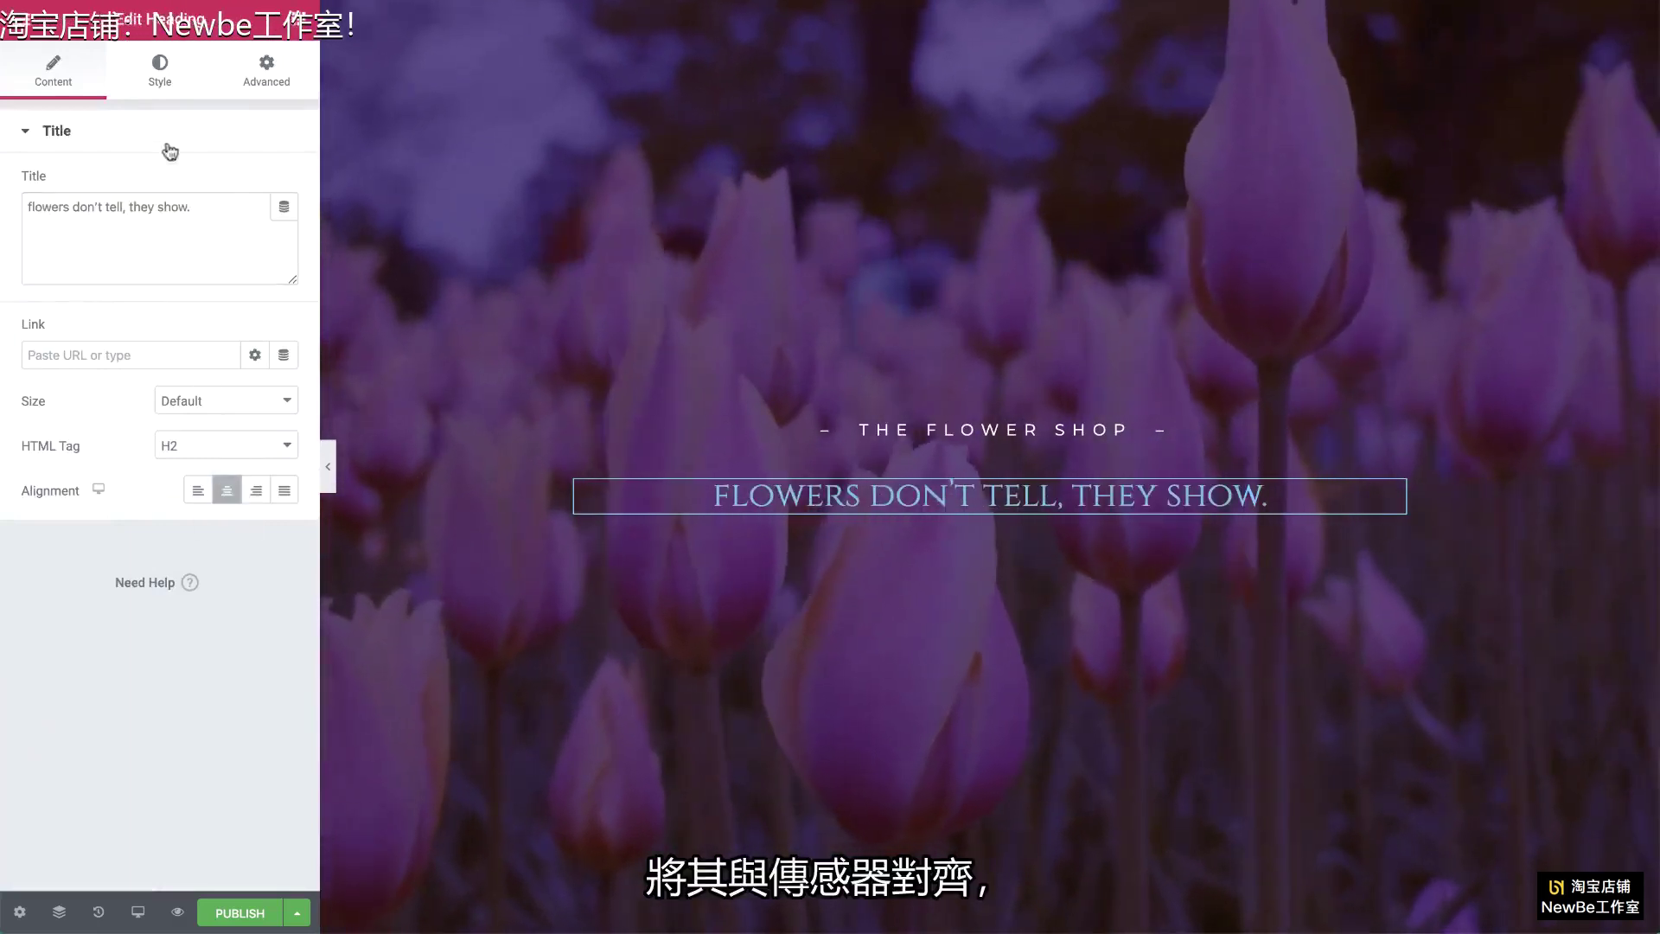
{"action": "left_click", "coordinate": [161, 76]}
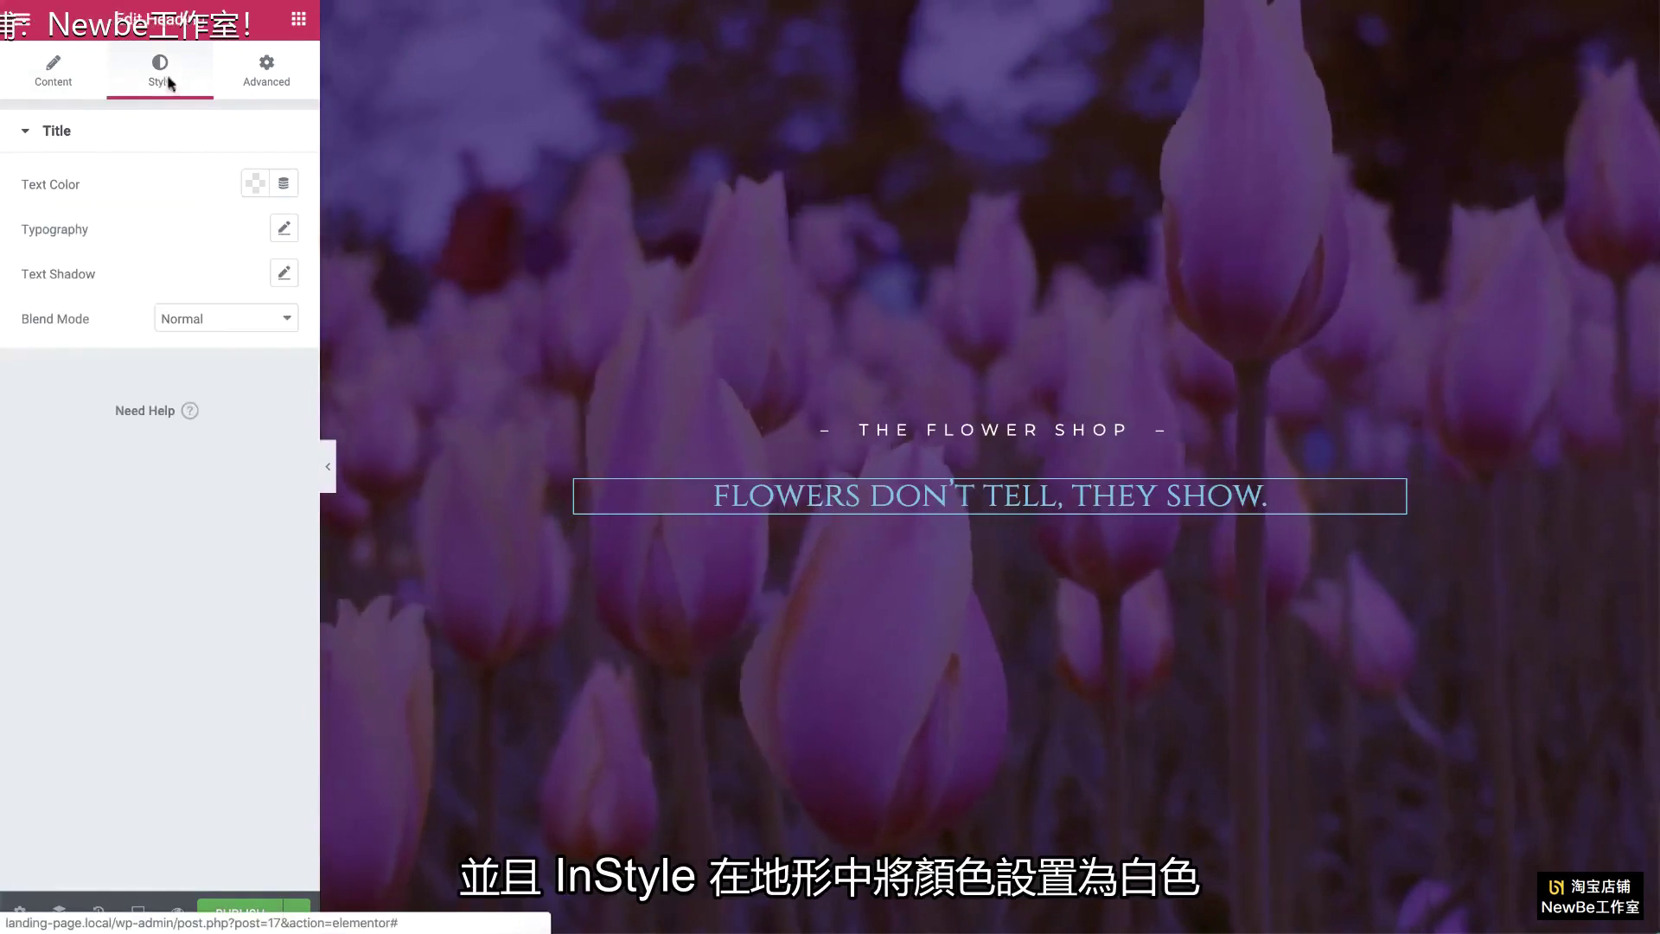
{"action": "left_click", "coordinate": [255, 182]}
{"action": "left_click", "coordinate": [350, 235]}
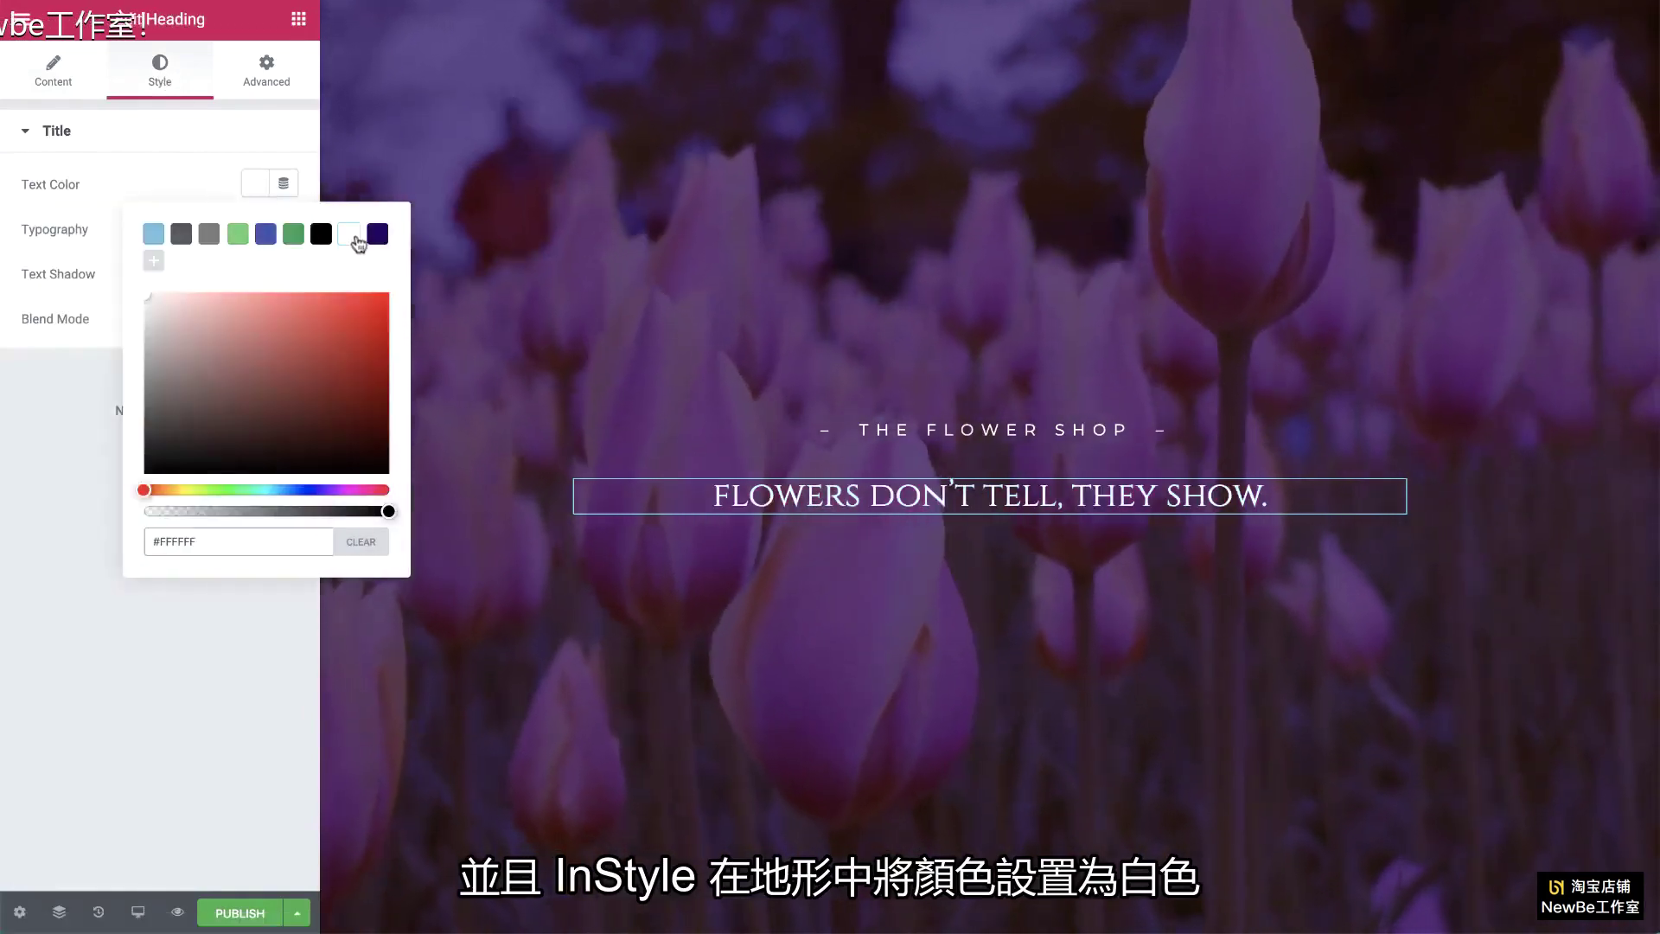
{"action": "left_click", "coordinate": [174, 182]}
Step: Set the heading font size to 70 and transform it to uppercase
{"action": "left_click", "coordinate": [279, 230]}
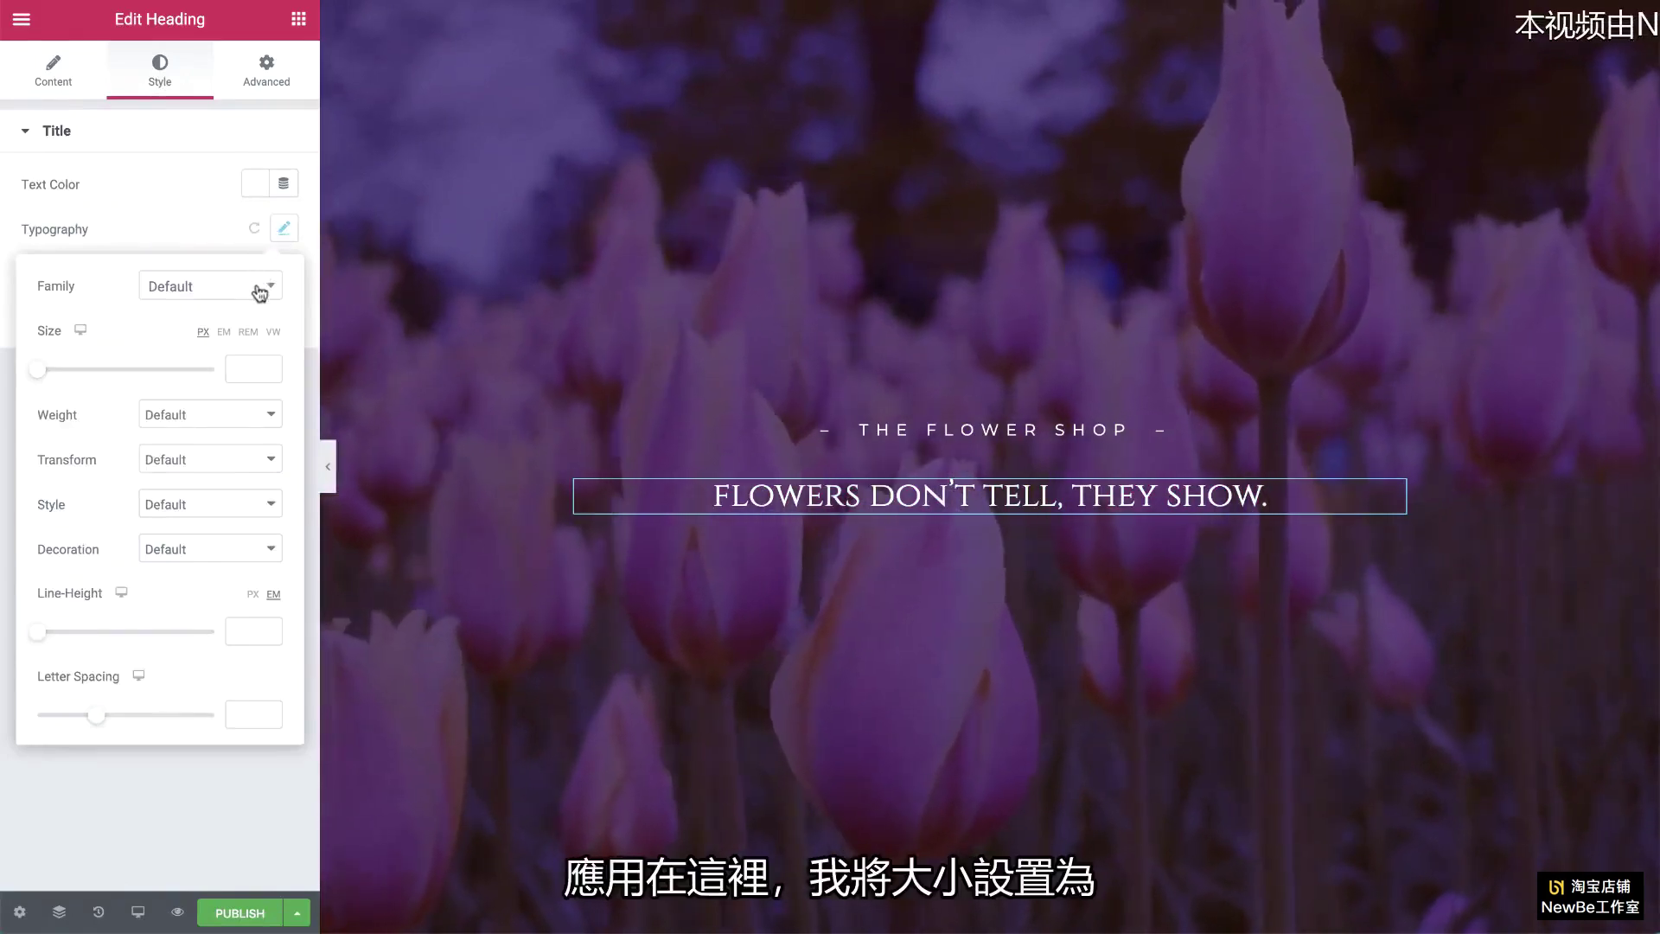
{"action": "left_click", "coordinate": [251, 368]}
{"action": "type", "text": "70"}
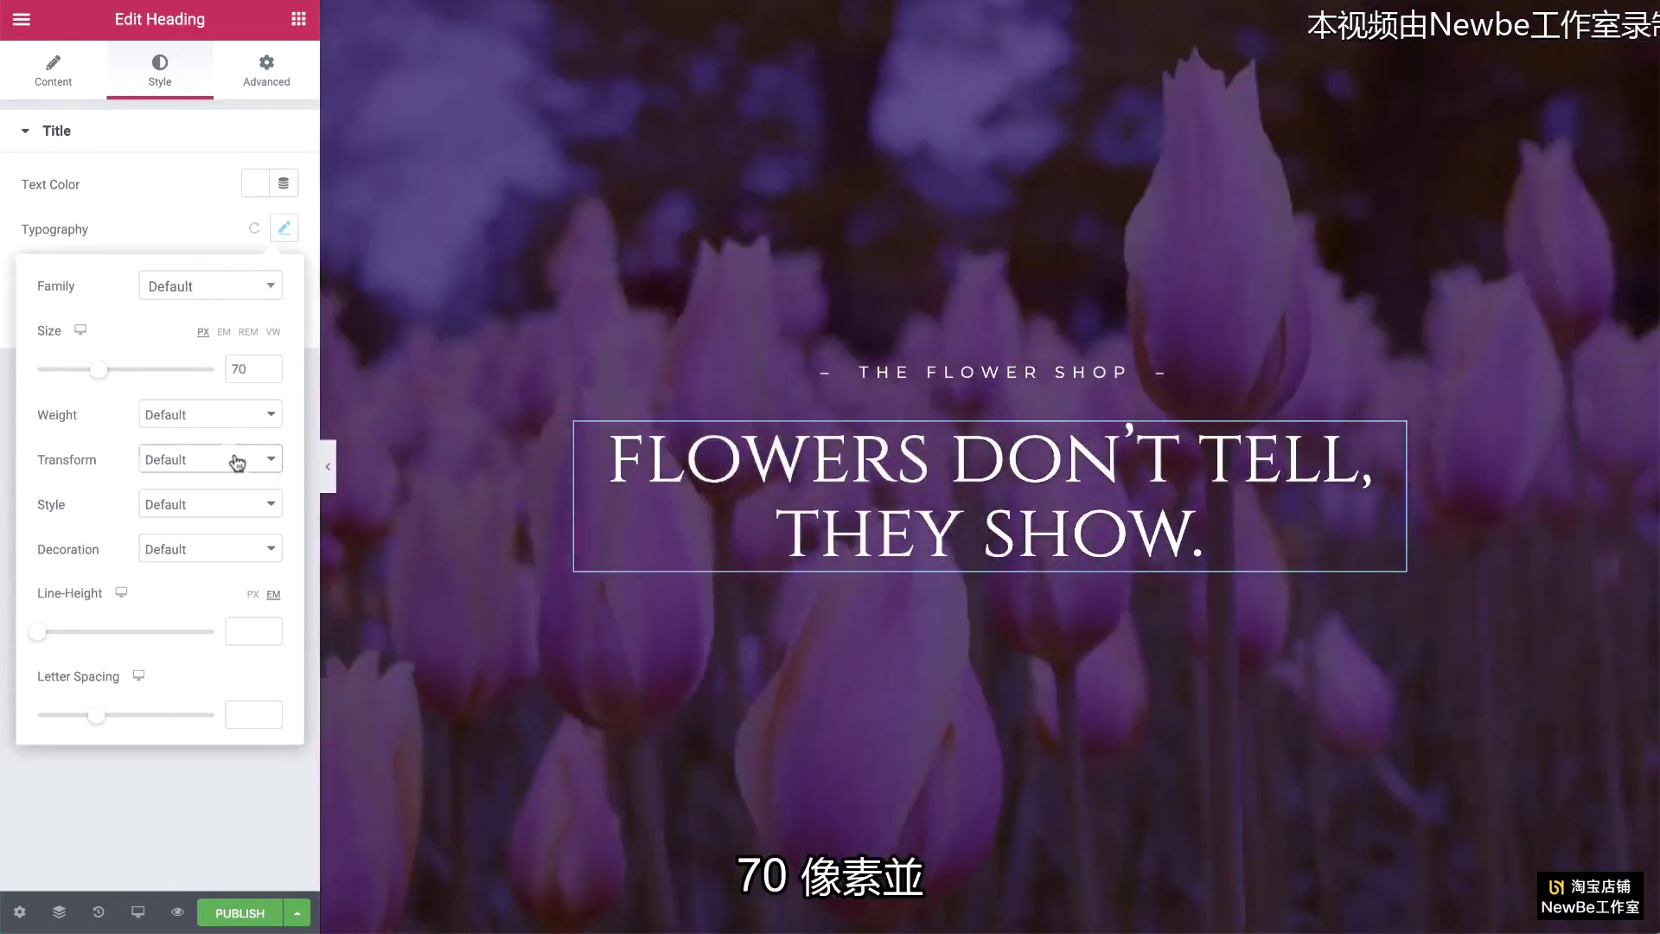
{"action": "left_click", "coordinate": [233, 459]}
{"action": "left_click", "coordinate": [233, 475]}
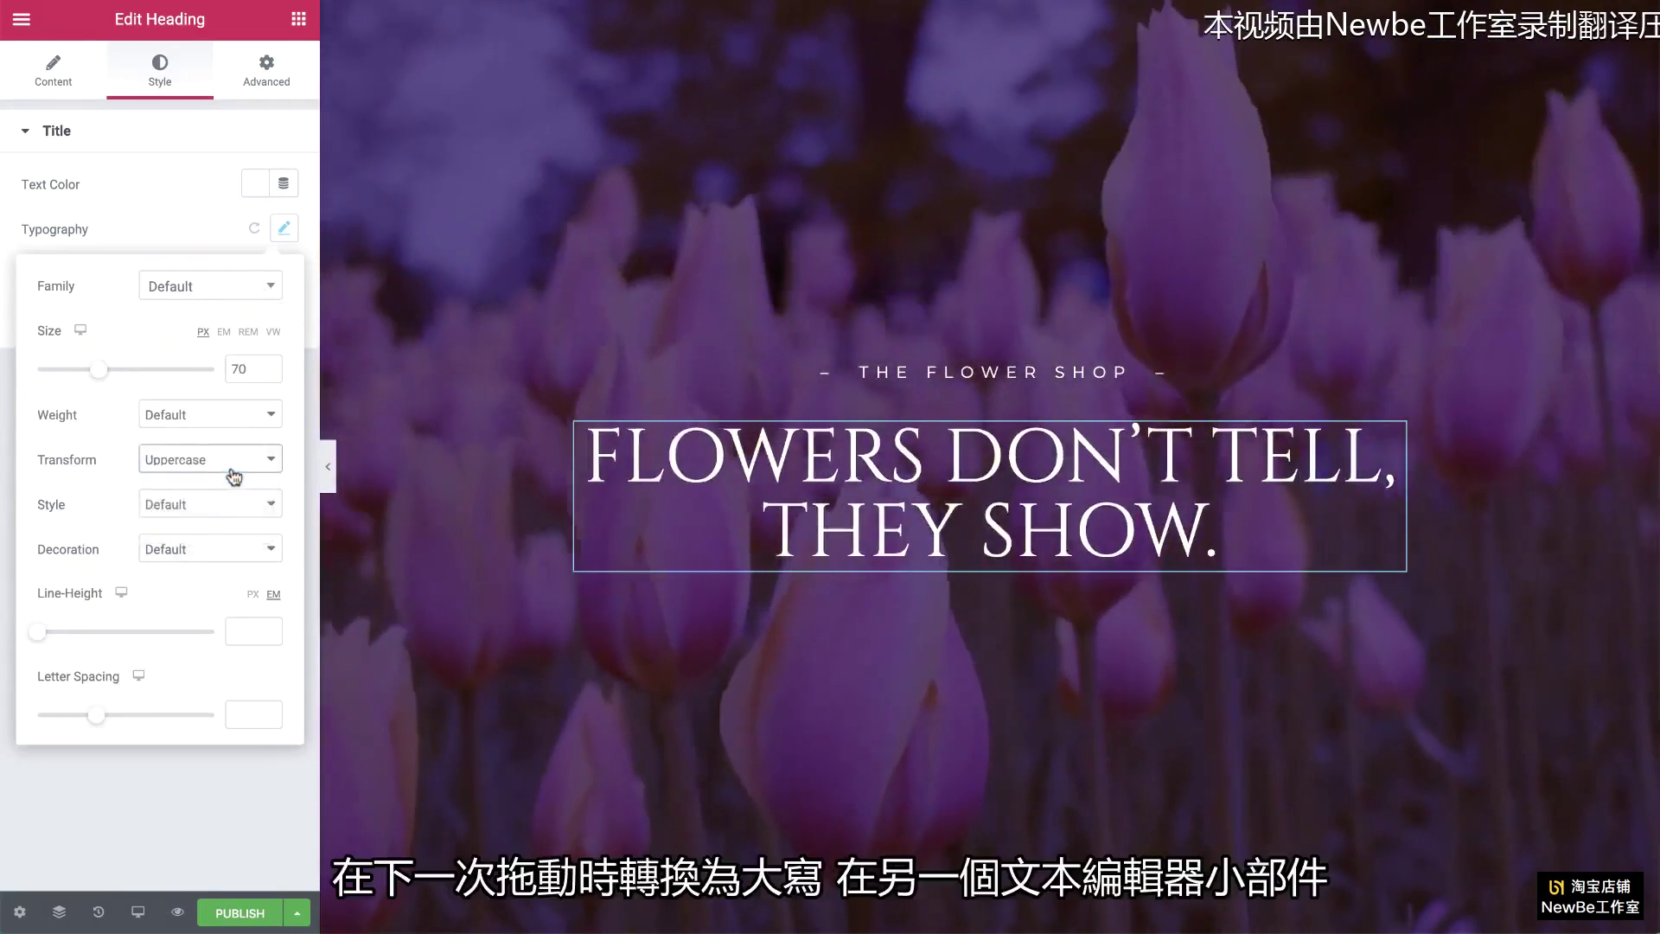
{"action": "left_click", "coordinate": [299, 23]}
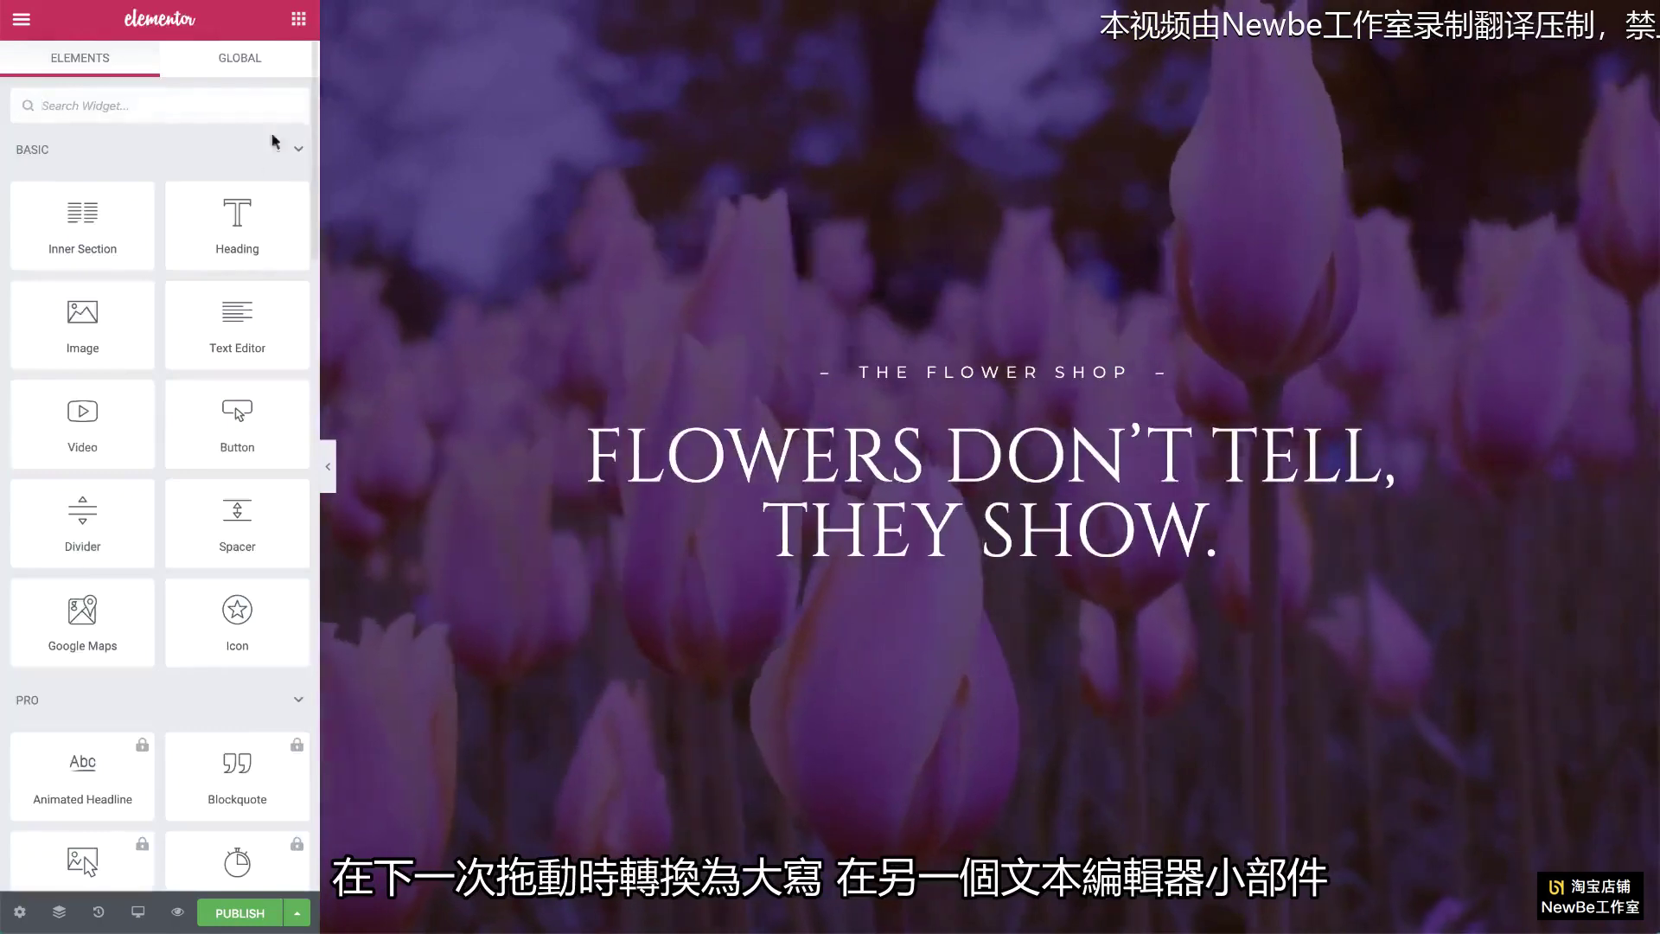
Step: Add a text block below the heading containing the pasted paragraph about flowers
{"action": "left_click_drag", "start_coordinate": [237, 324], "coordinate": [789, 640]}
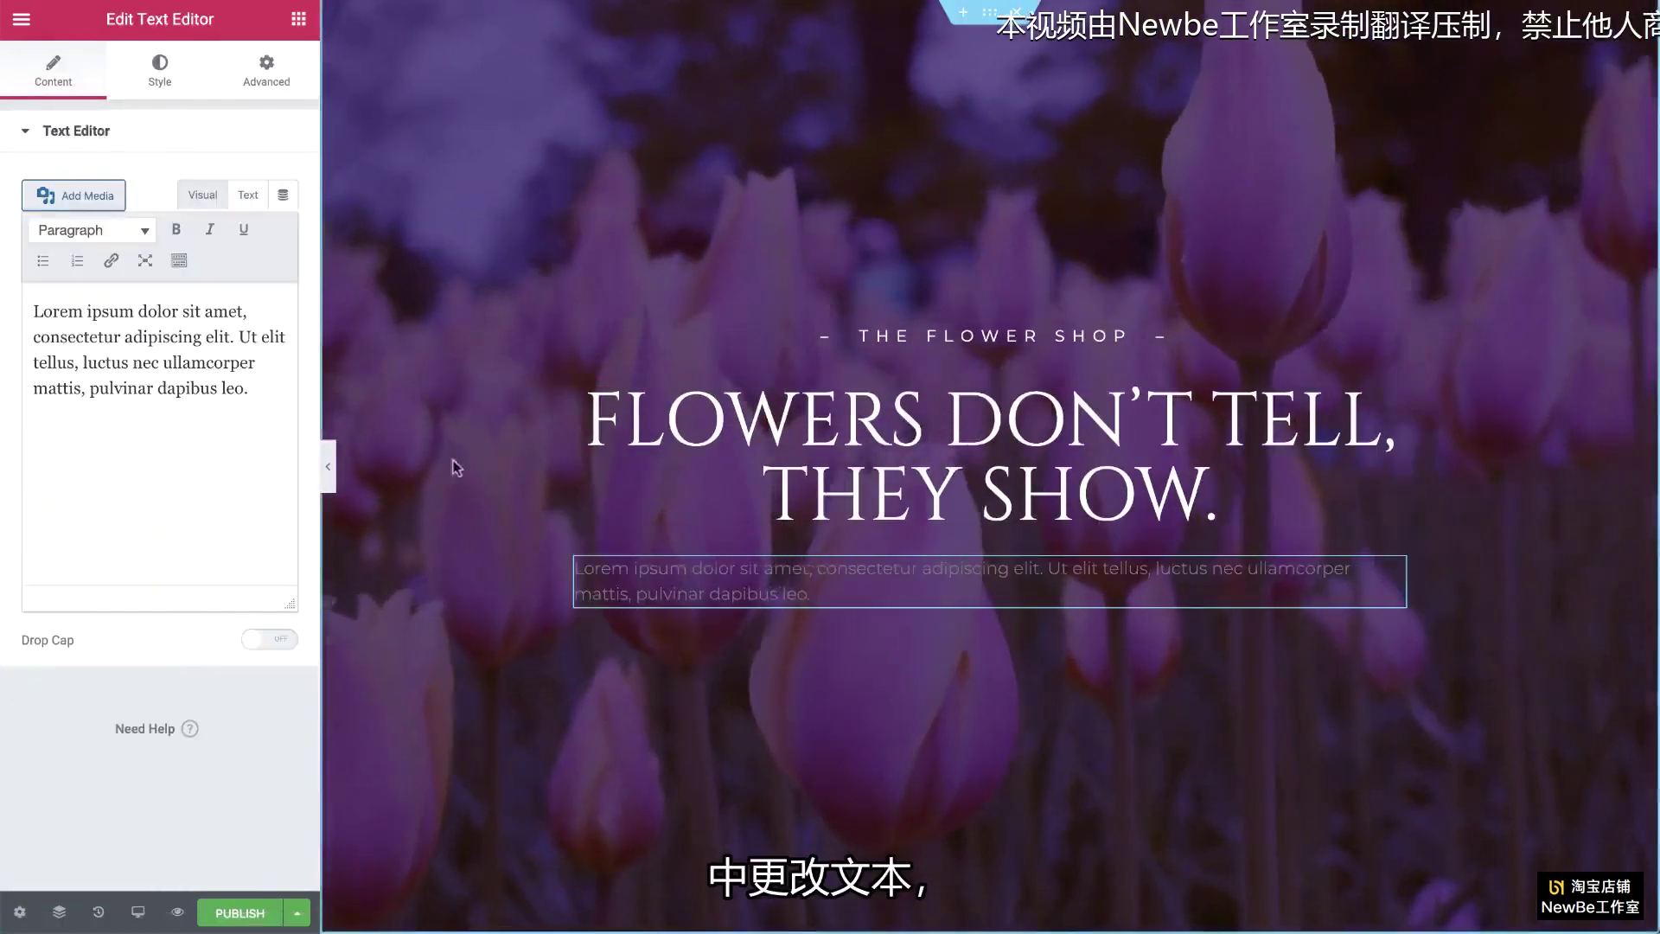
{"action": "left_click", "coordinate": [248, 389]}
{"action": "key", "text": "ctrl+a"}
{"action": "type", "text": "Flowers are the best and oldest way to express love ... Choose which flowers you want to pick, and surprise your loved one with a bouquet of flowers straight from the field"}
Step: Centre the paragraph, make it white and set its line height to 2
{"action": "left_click", "coordinate": [176, 87]}
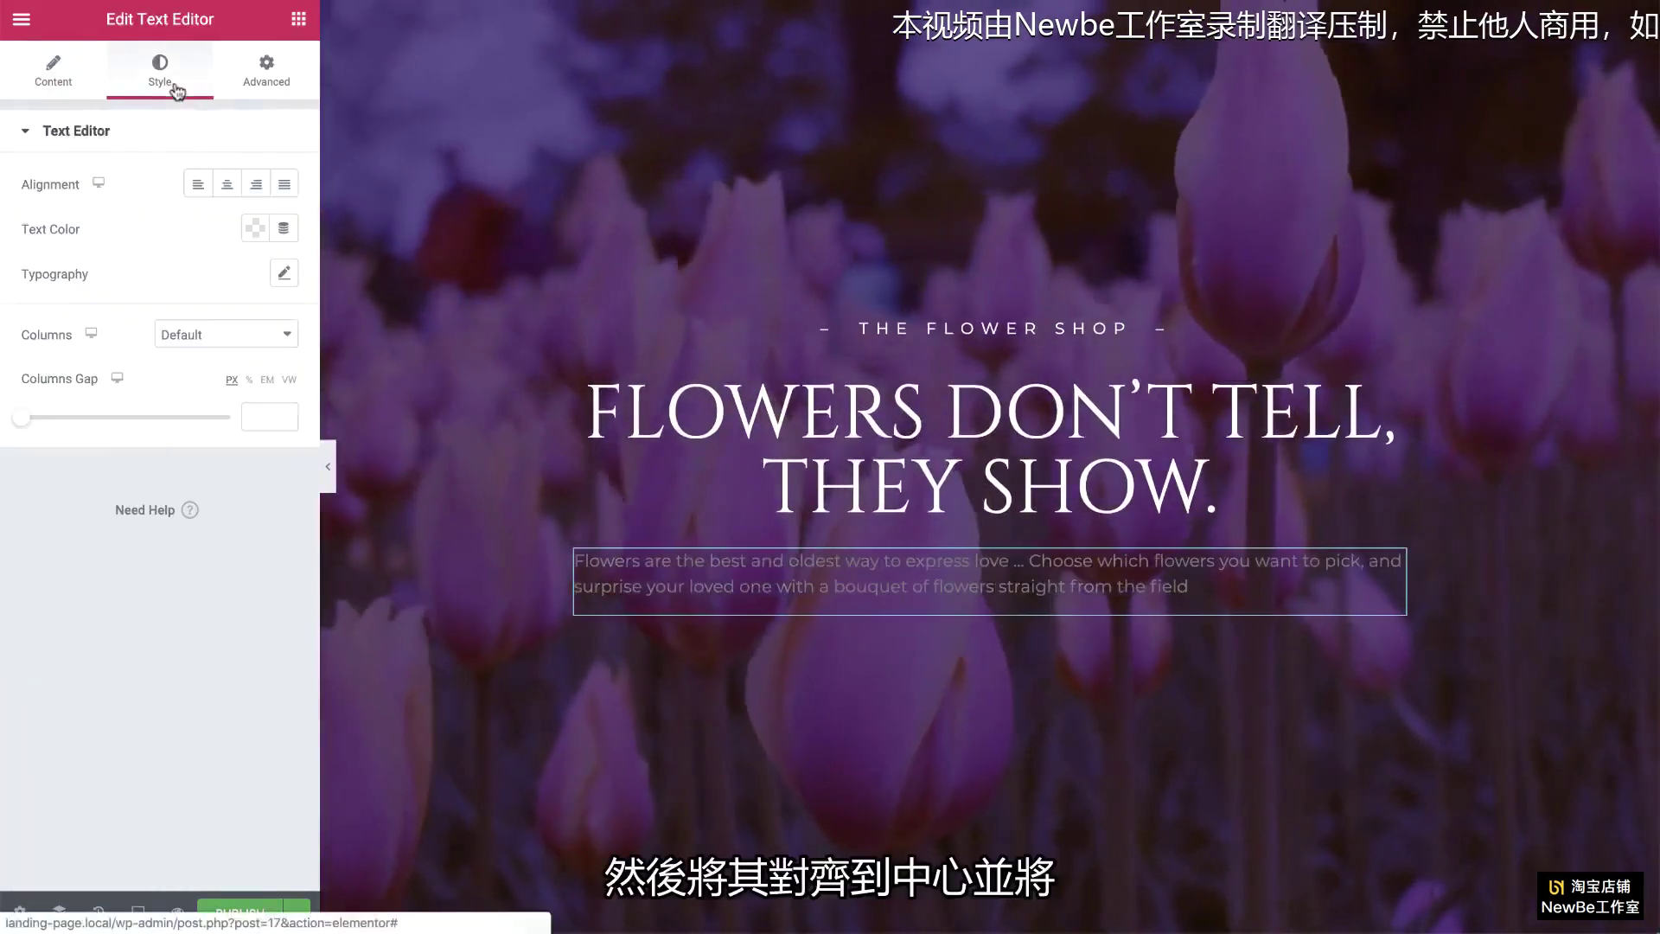
{"action": "left_click", "coordinate": [227, 183]}
{"action": "left_click", "coordinate": [249, 231]}
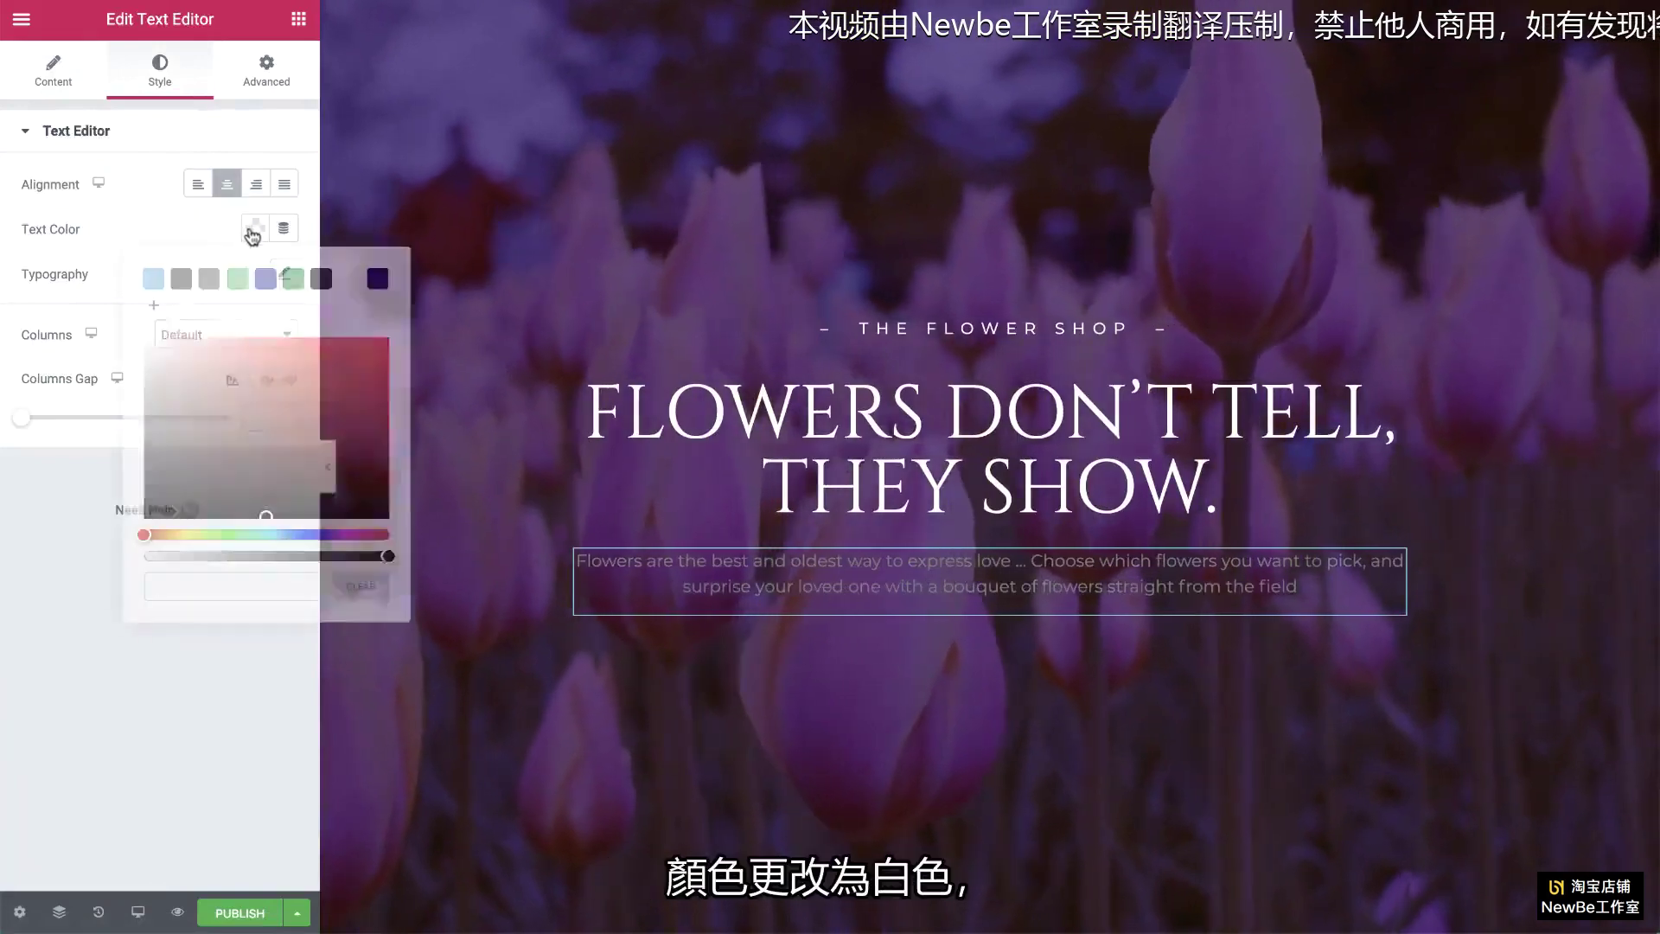
{"action": "left_click", "coordinate": [348, 279]}
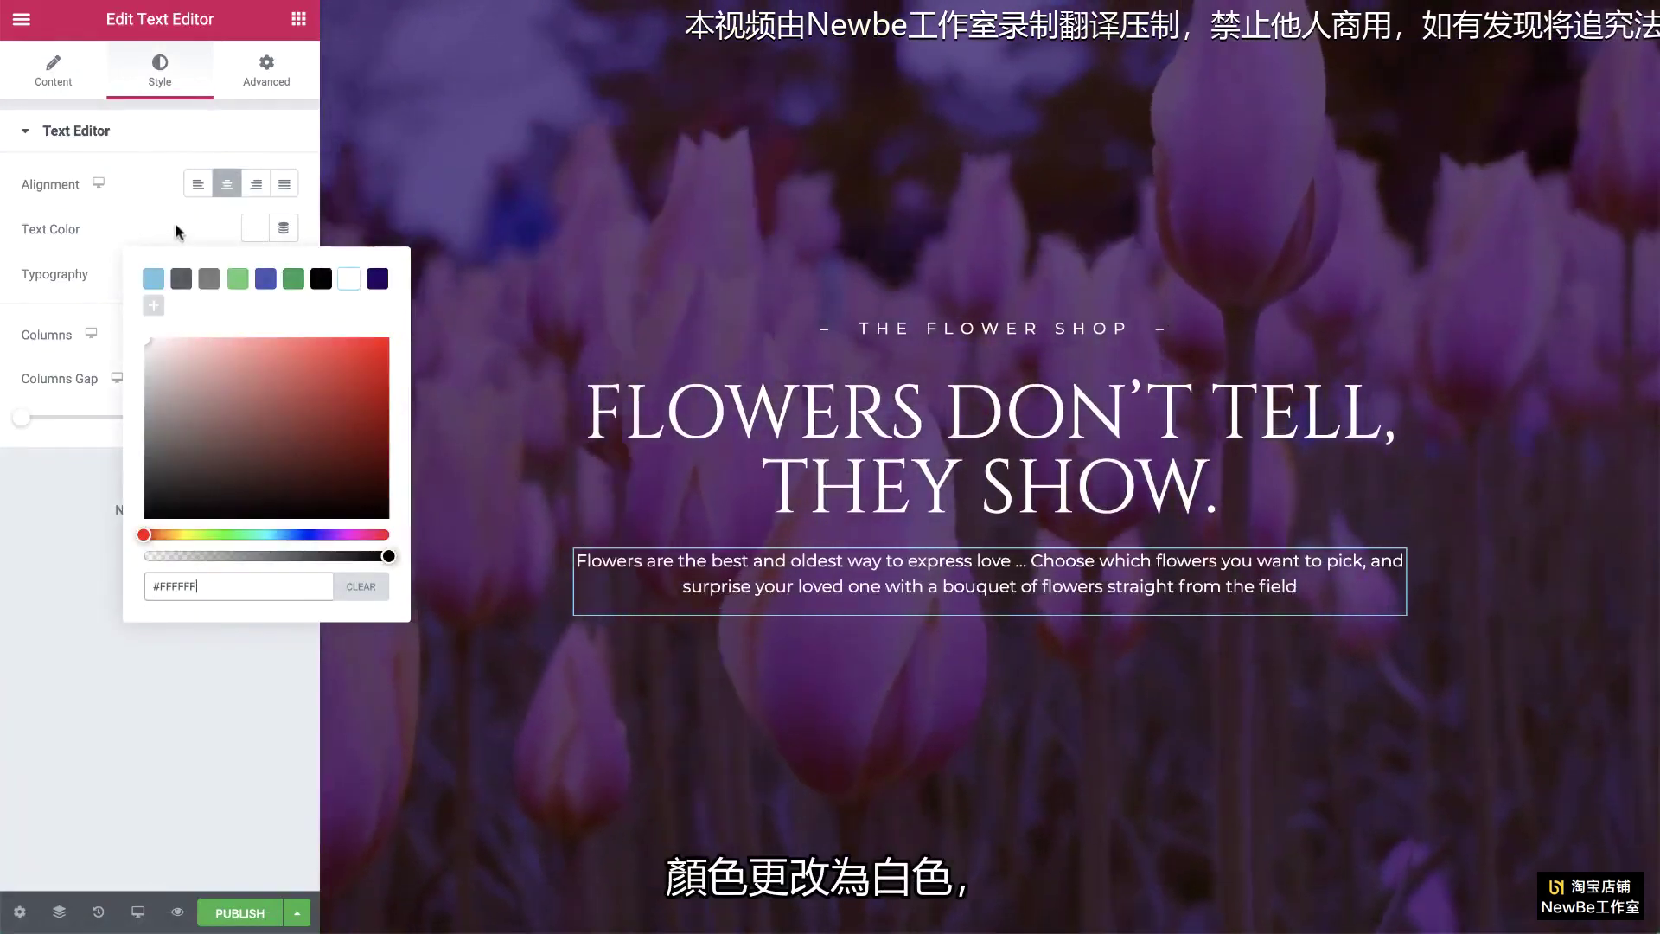
{"action": "left_click", "coordinate": [176, 232]}
{"action": "left_click", "coordinate": [284, 273]}
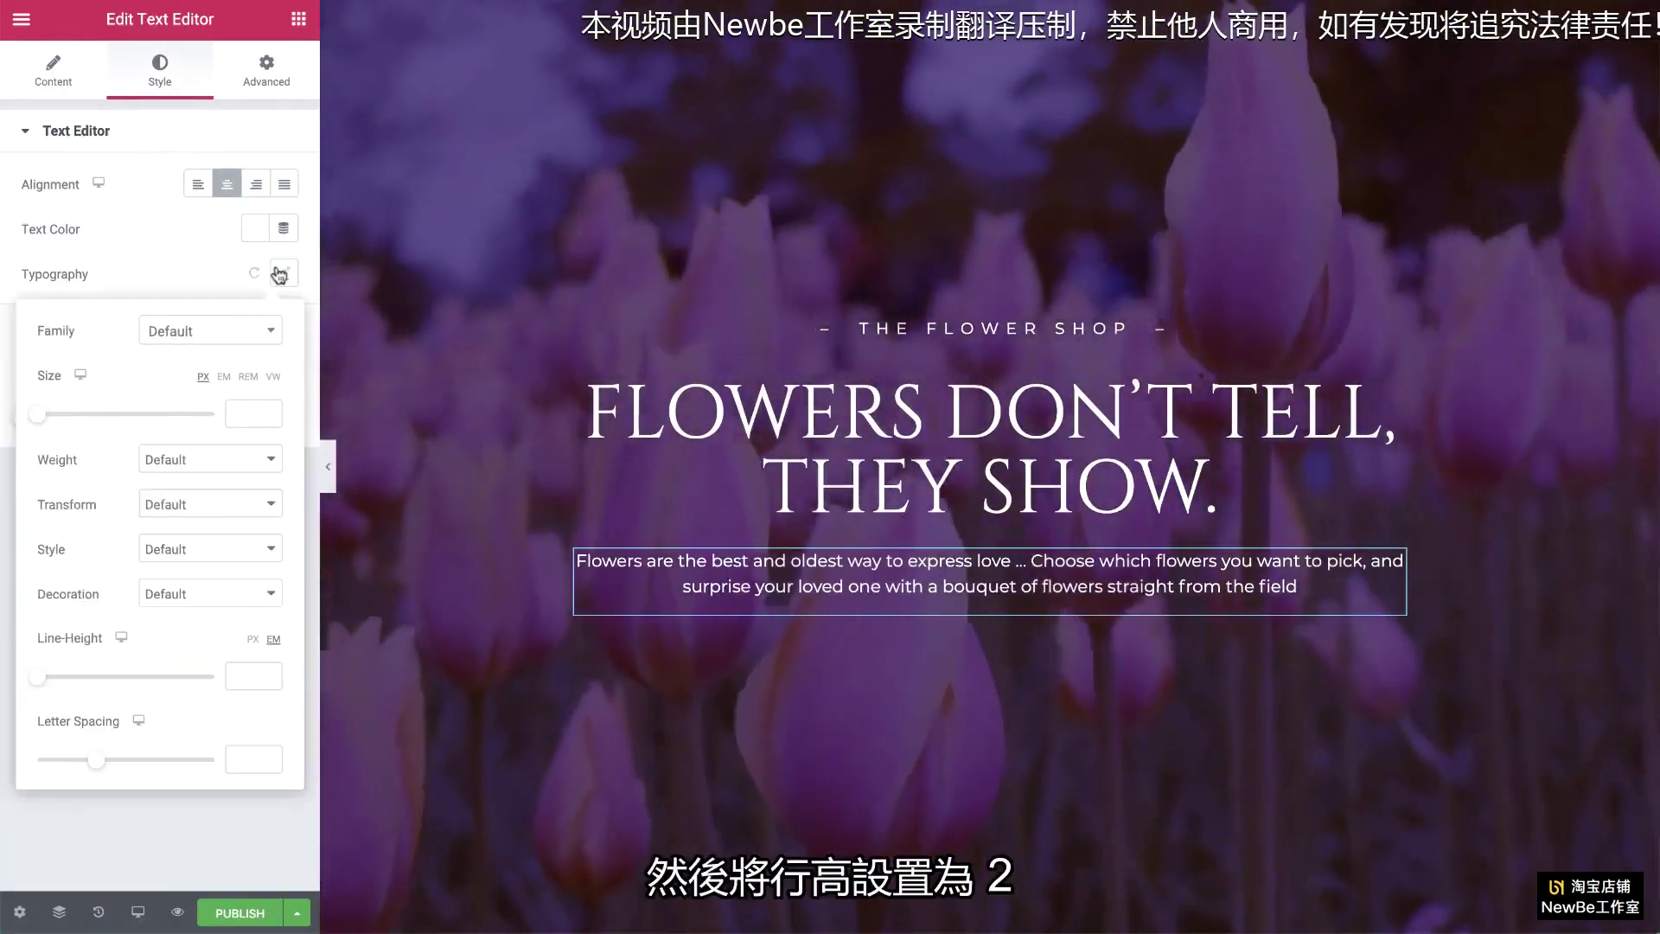
{"action": "left_click_drag", "start_coordinate": [38, 677], "coordinate": [70, 683]}
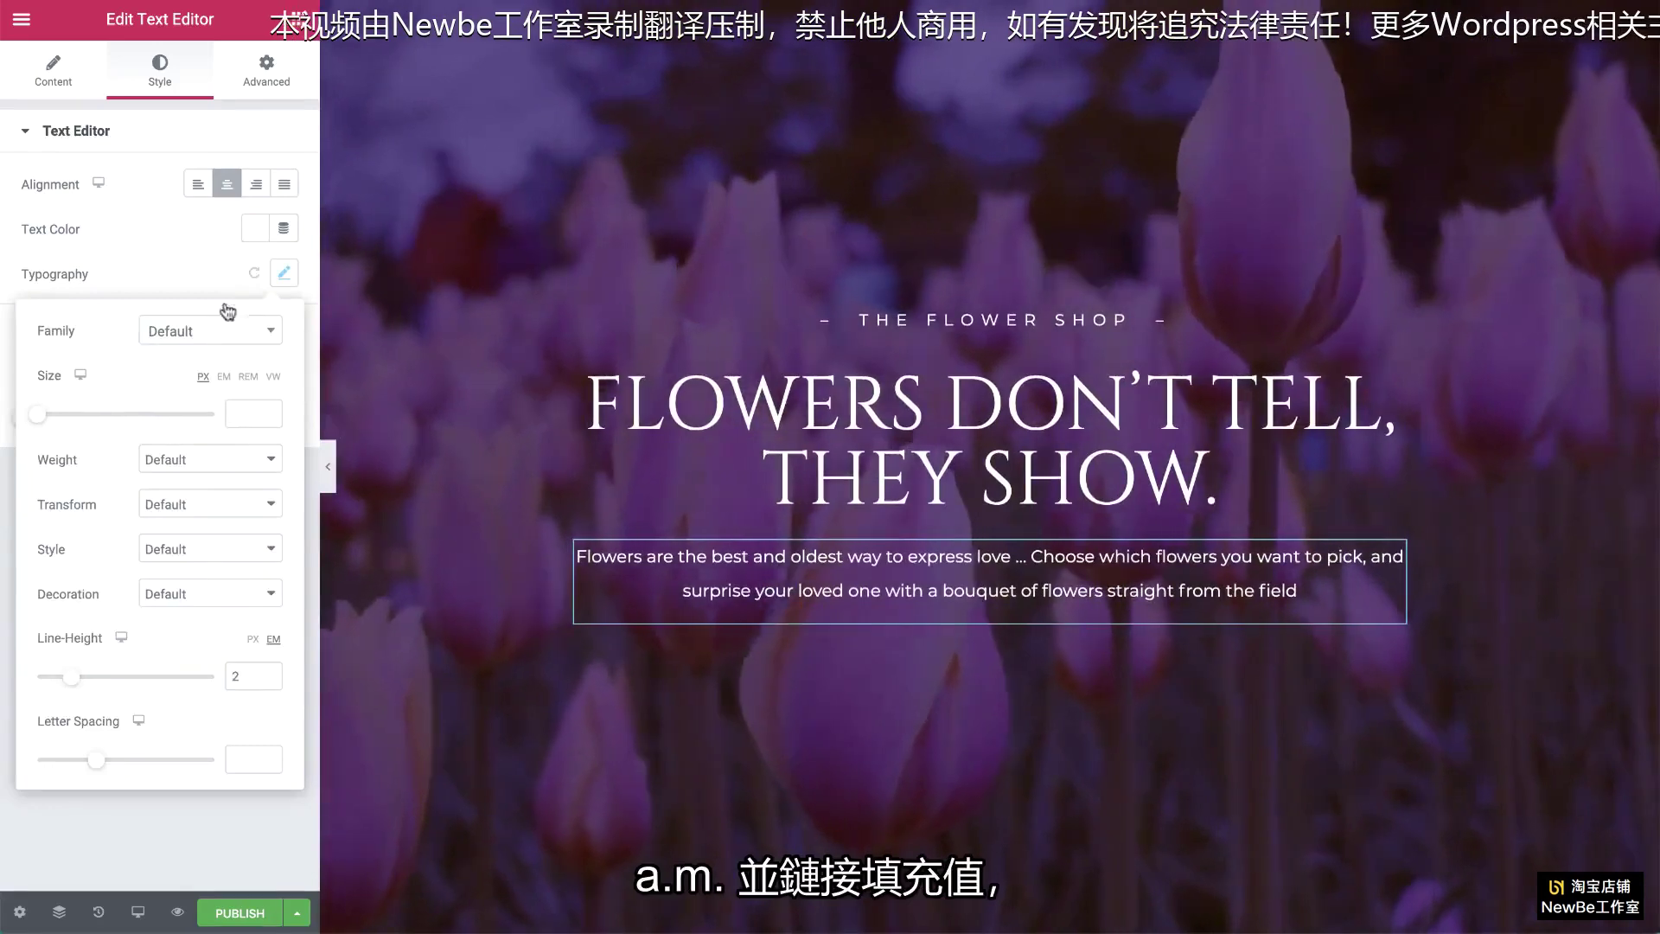
Step: Pad the paragraph 20% on the left and right sides
{"action": "left_click", "coordinate": [261, 79]}
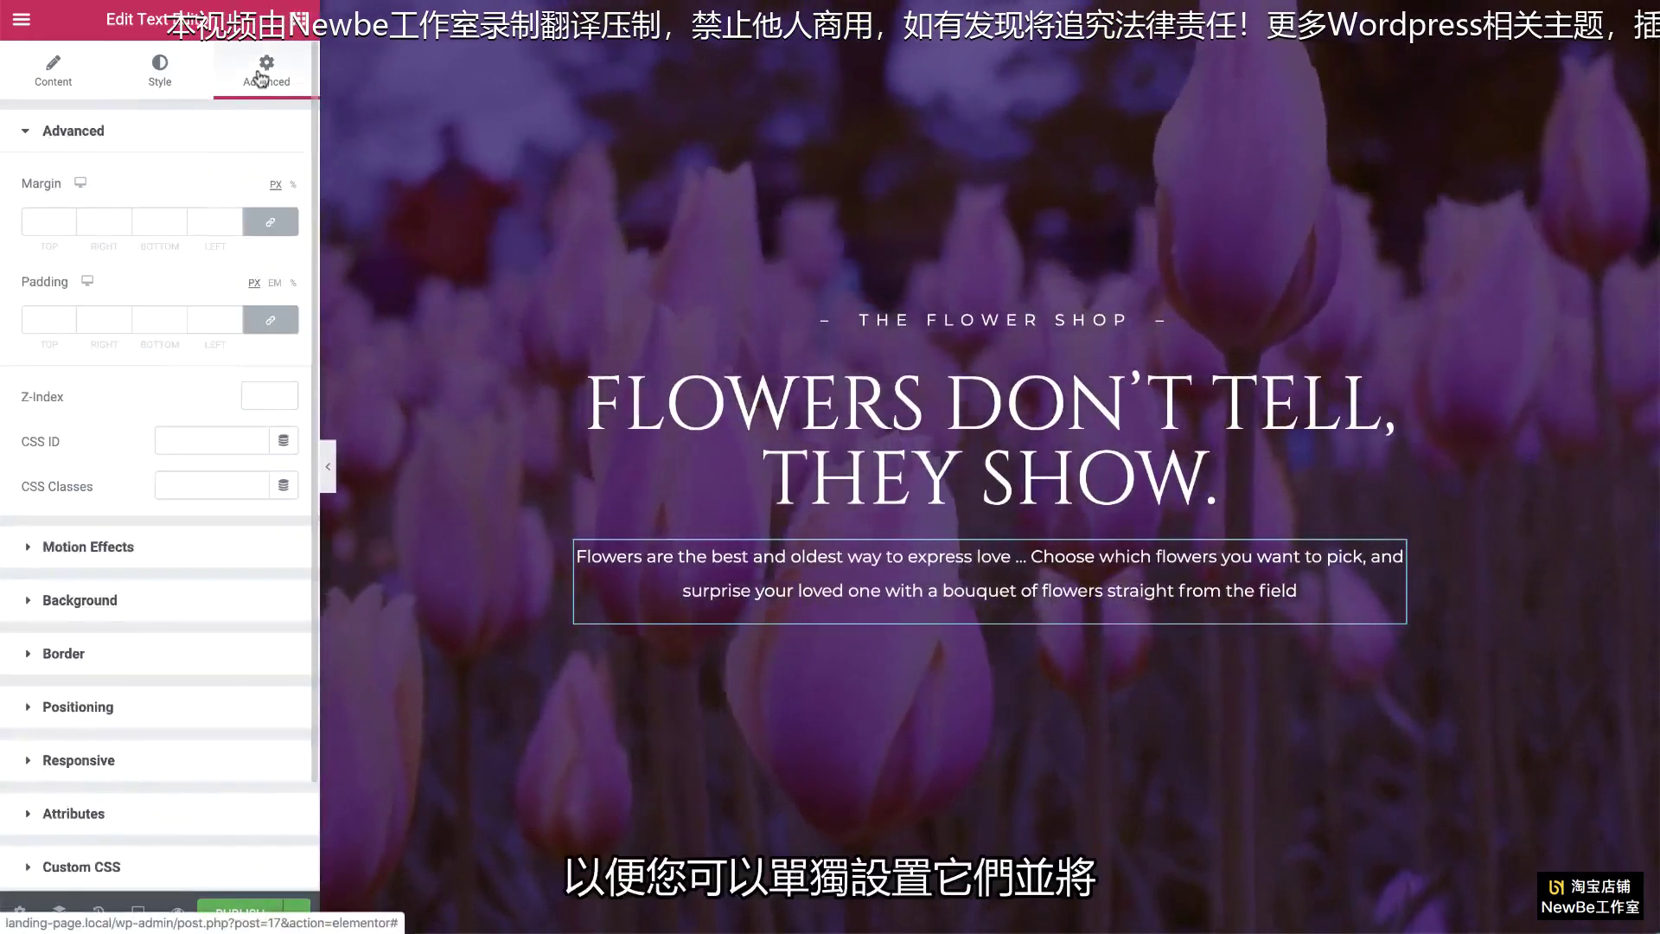
{"action": "left_click", "coordinate": [271, 320]}
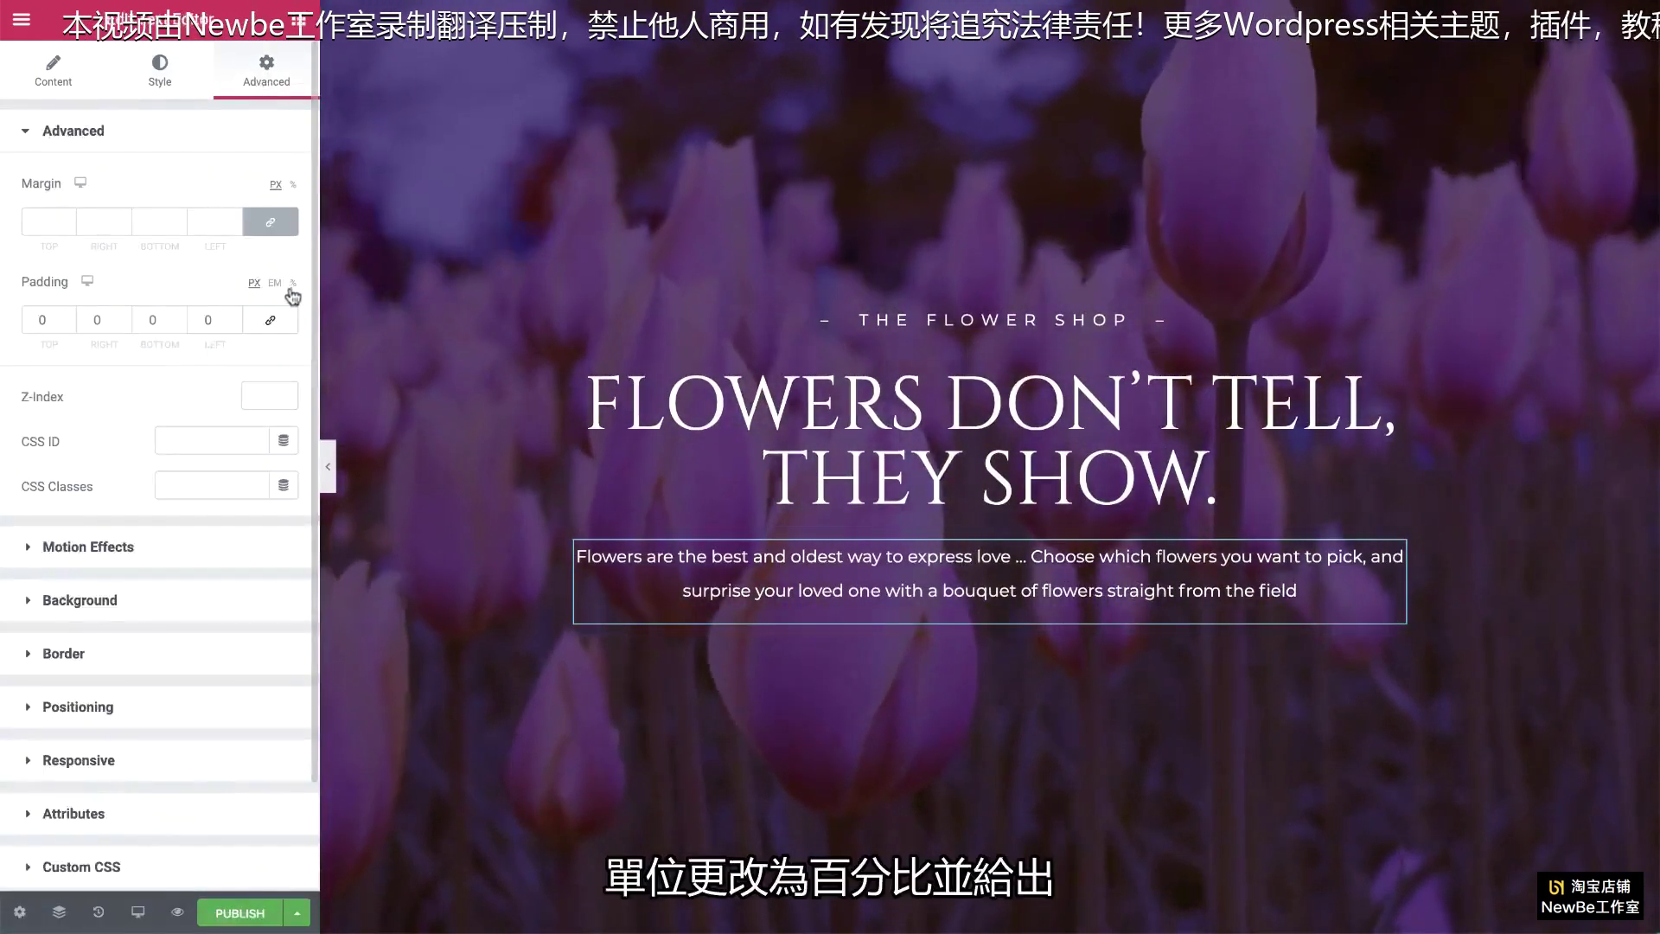
{"action": "left_click", "coordinate": [293, 284]}
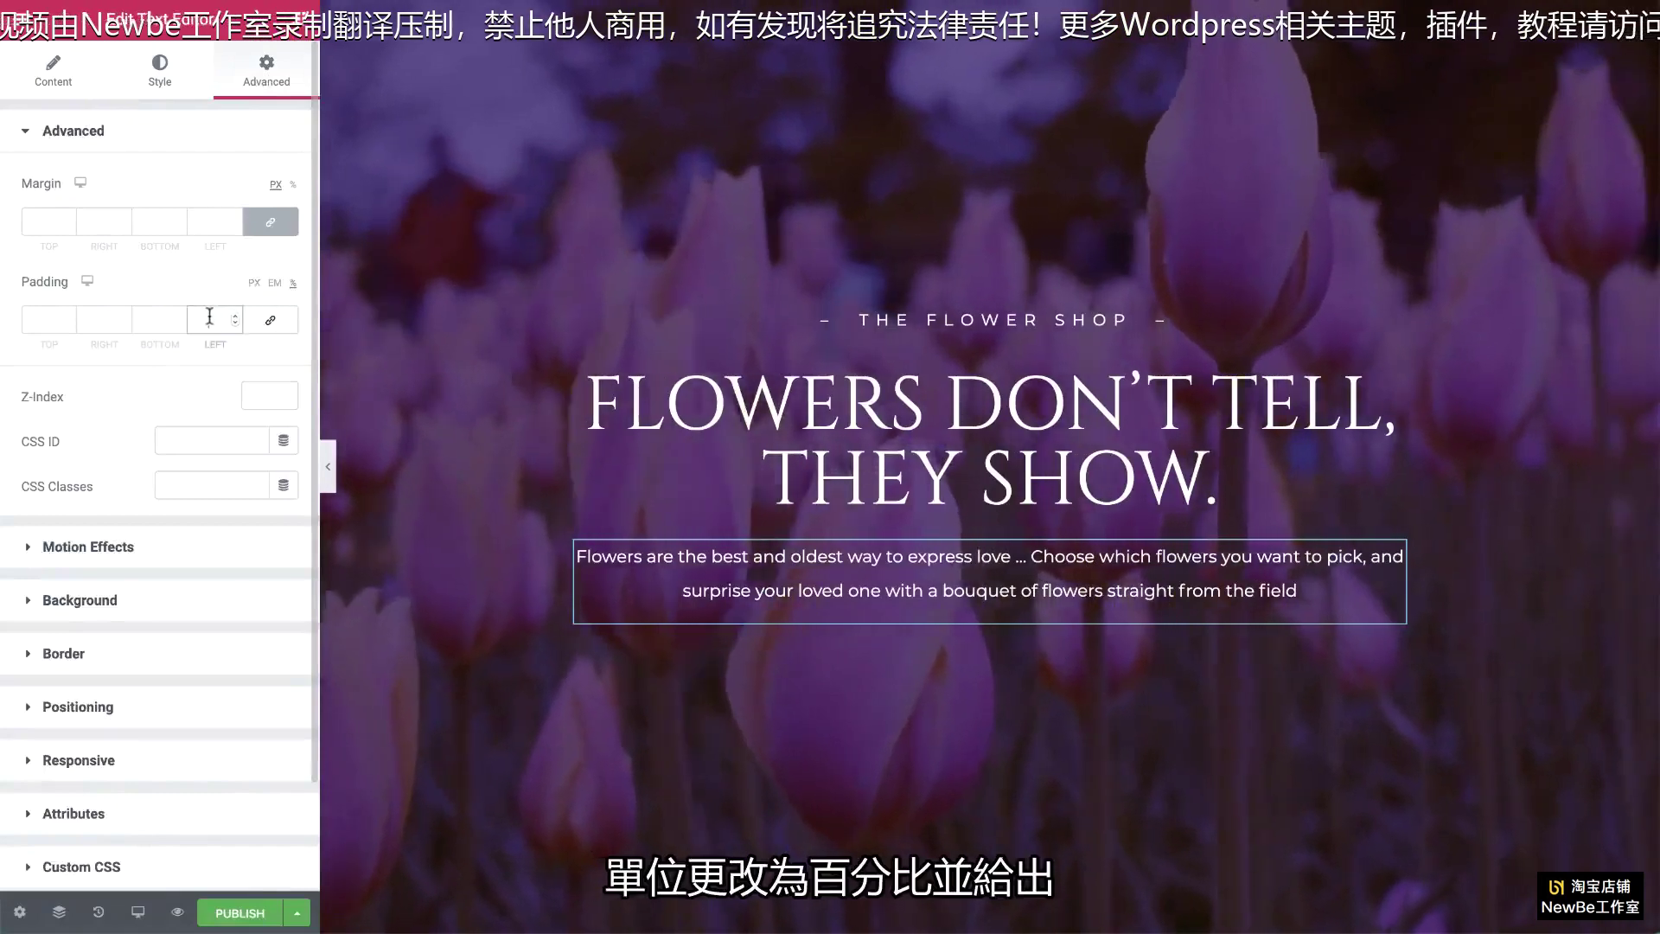
{"action": "double_click", "coordinate": [108, 322]}
{"action": "type", "text": "20"}
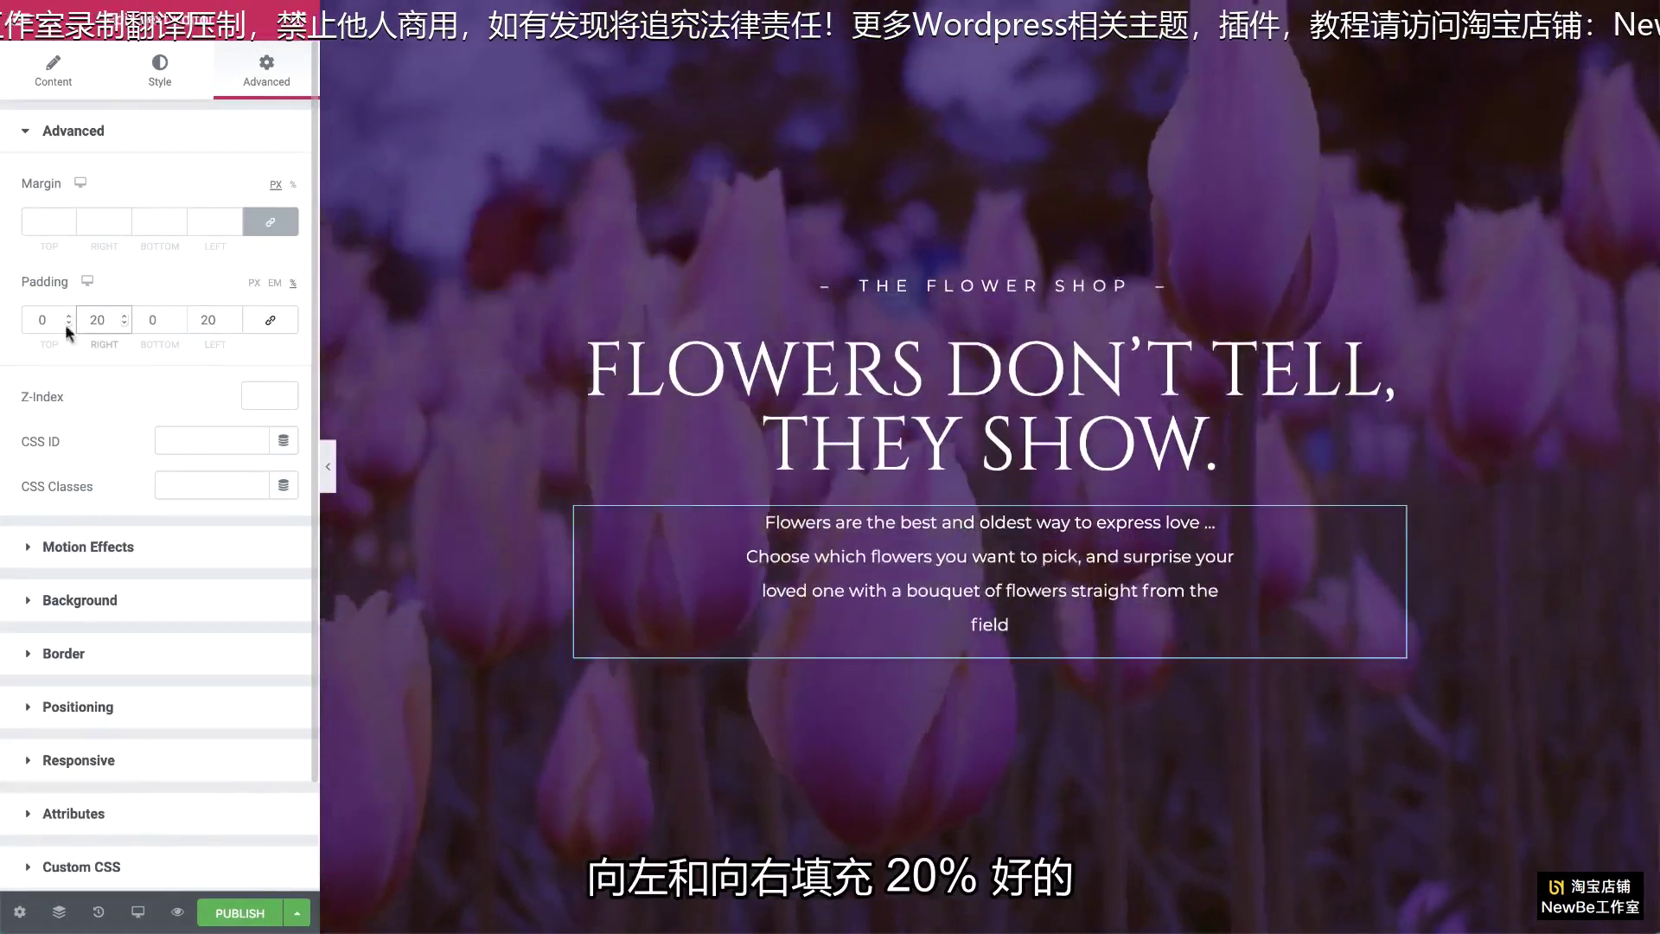
{"action": "left_click", "coordinate": [300, 31]}
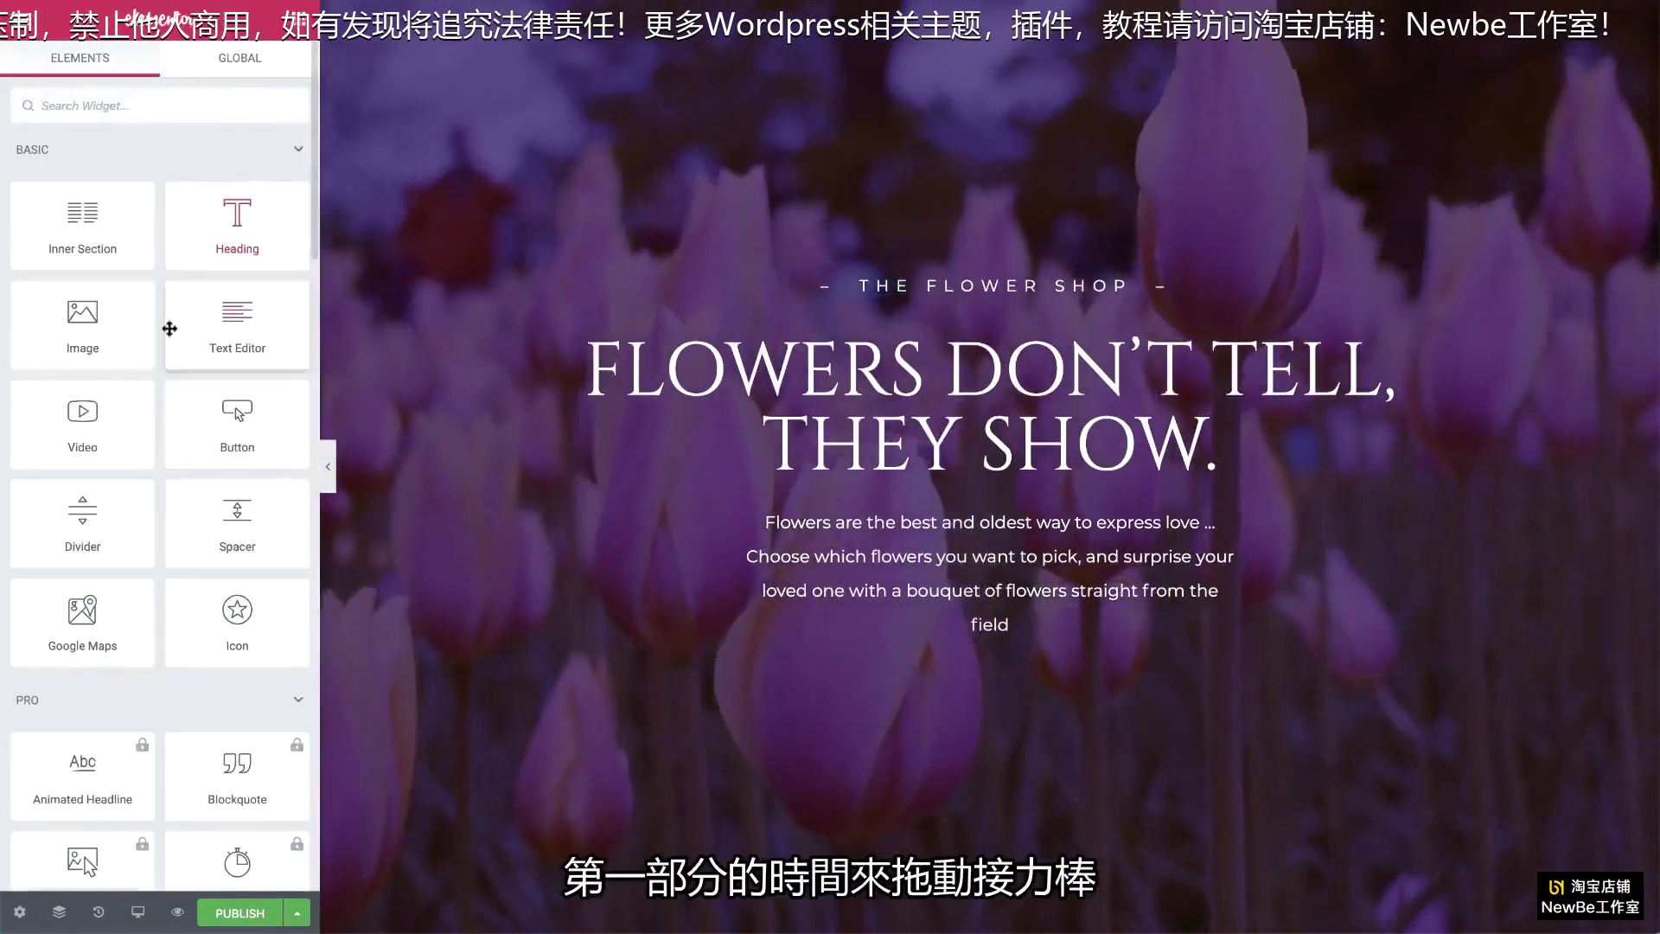
Step: Add a 'show me' button below the paragraph, centred and set to Large size
{"action": "left_click_drag", "start_coordinate": [204, 423], "coordinate": [804, 609]}
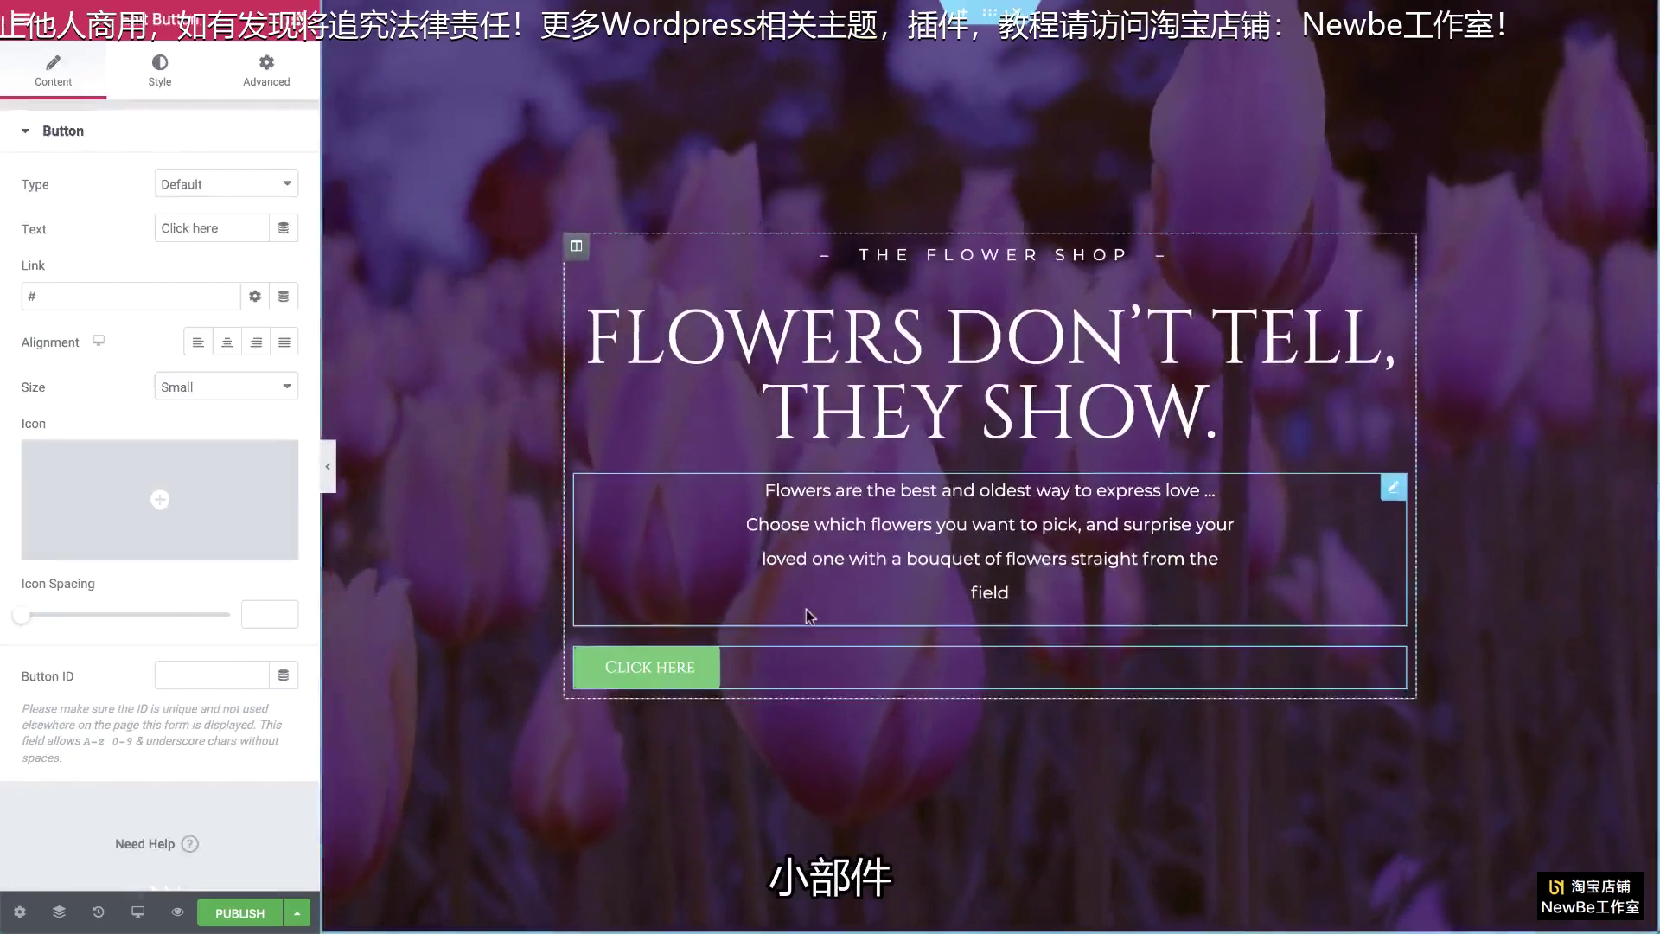
{"action": "triple_click", "coordinate": [217, 227]}
{"action": "type", "text": "show me"}
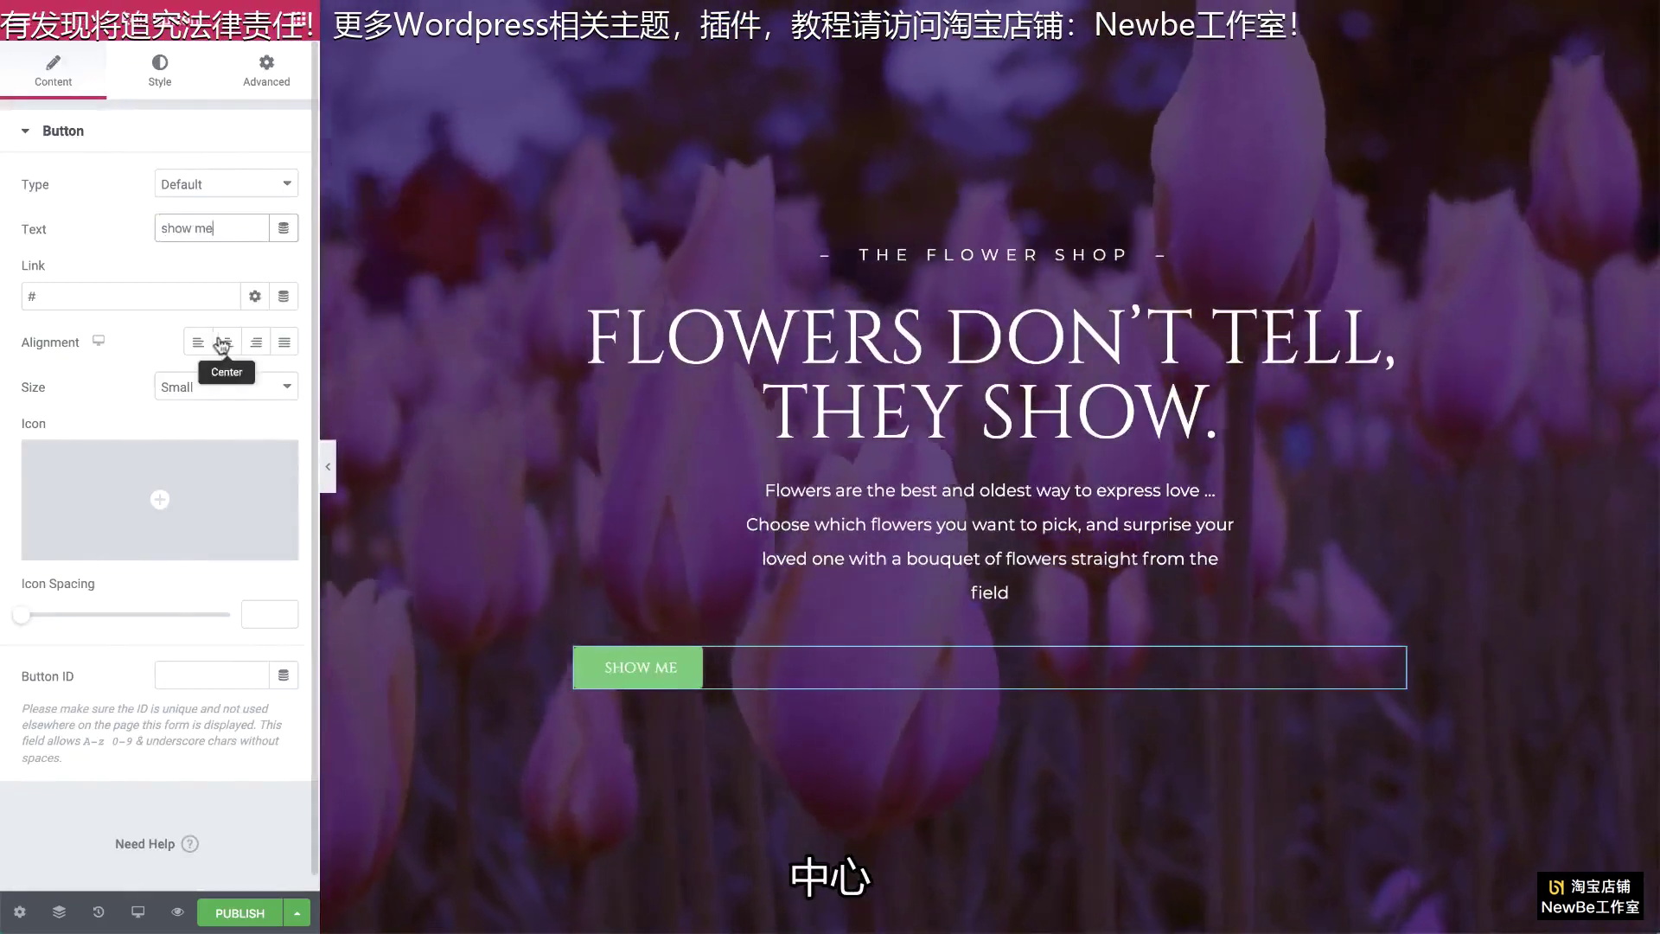
{"action": "left_click", "coordinate": [222, 343]}
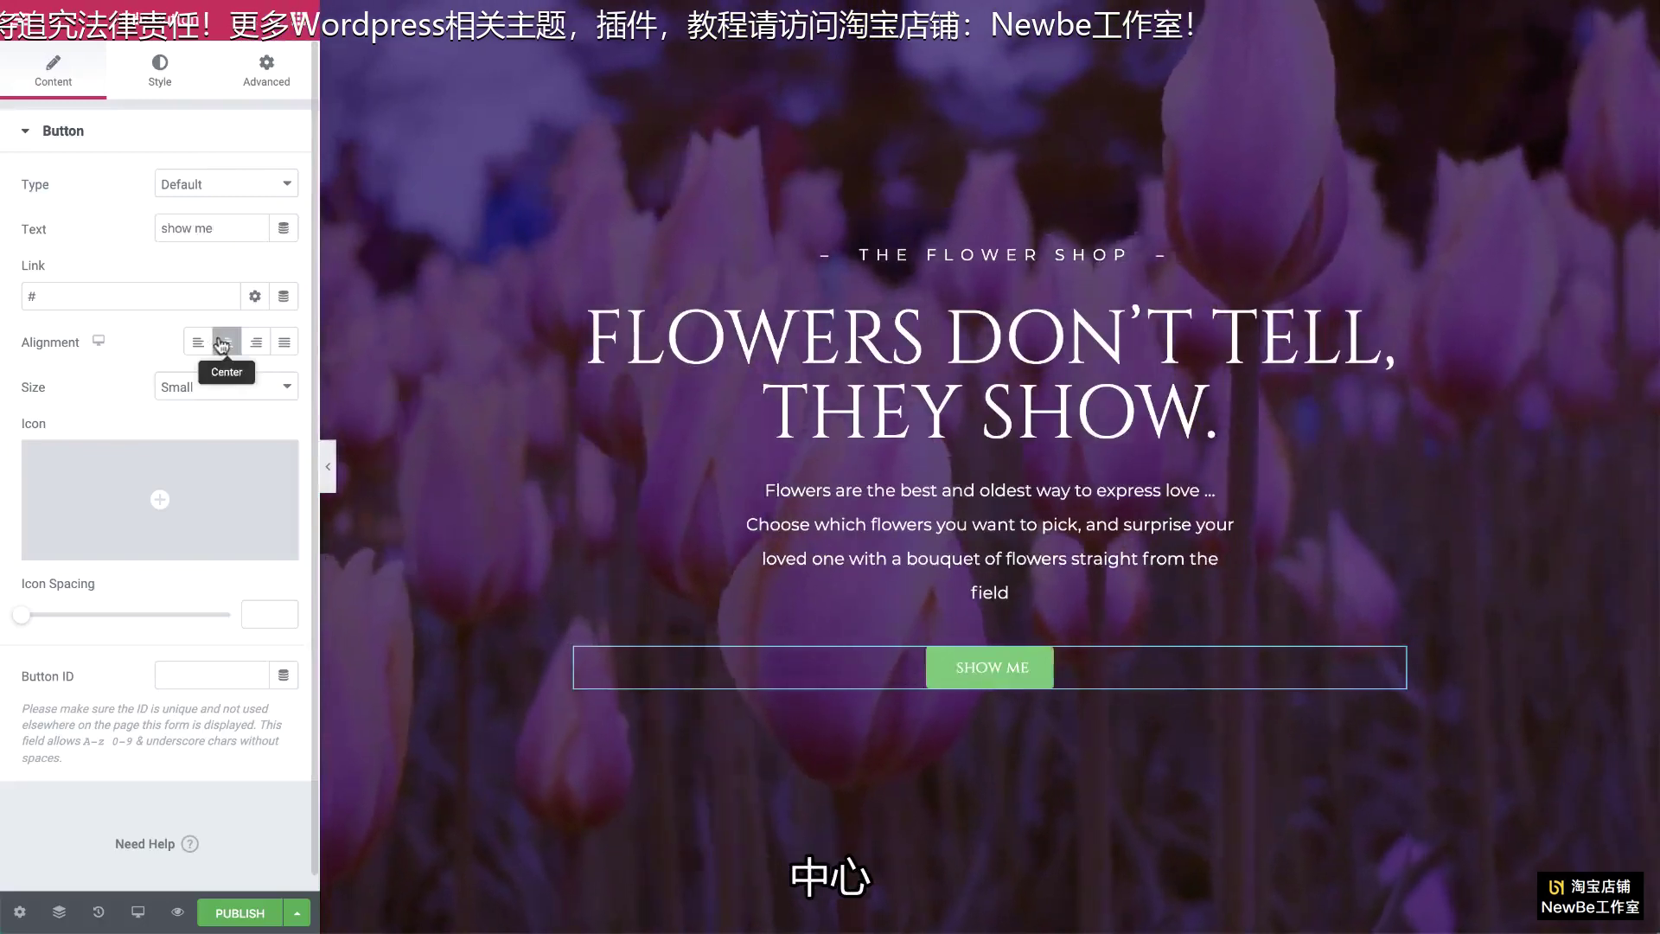
{"action": "left_click", "coordinate": [173, 295]}
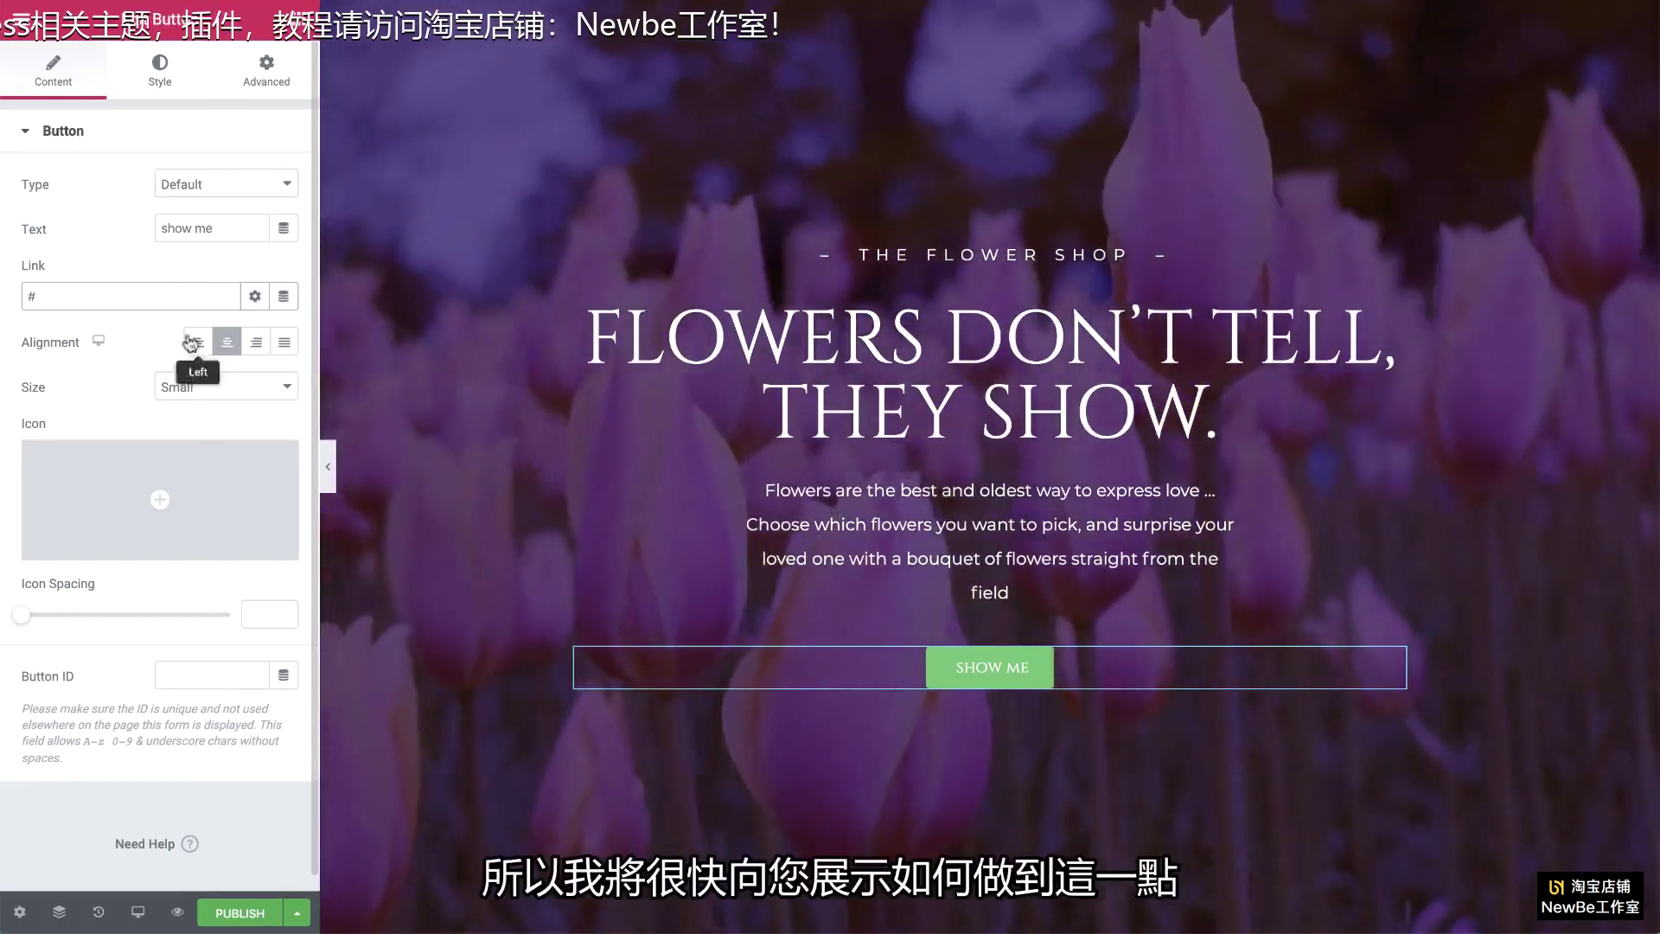
{"action": "left_click", "coordinate": [223, 386]}
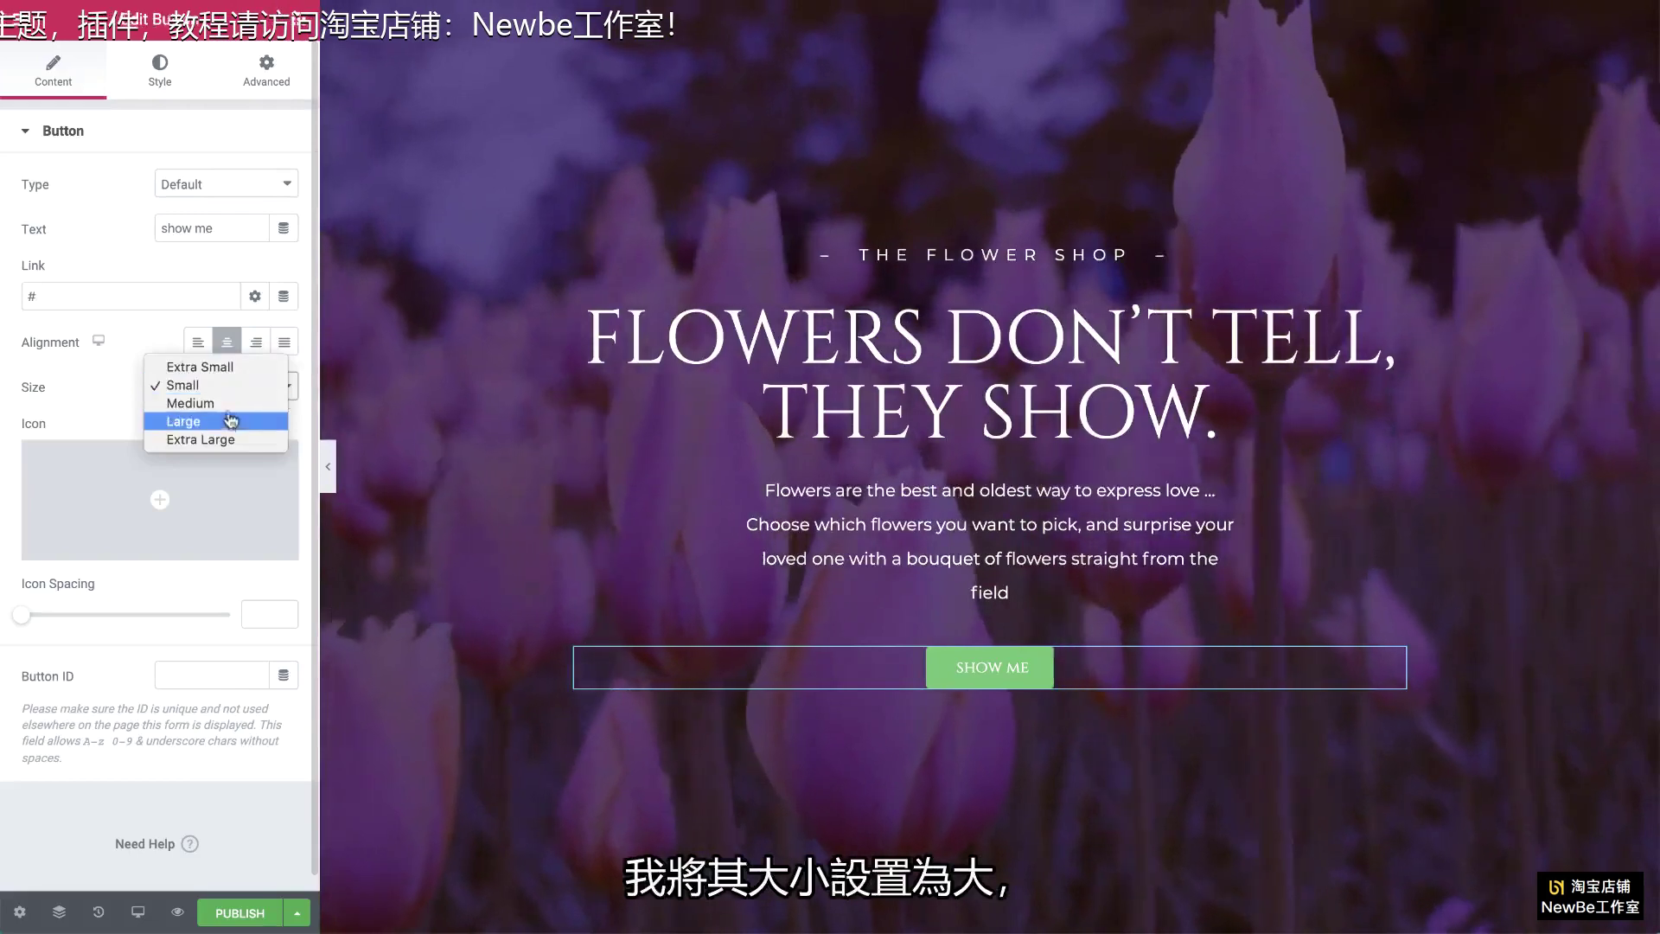
{"action": "left_click", "coordinate": [231, 421]}
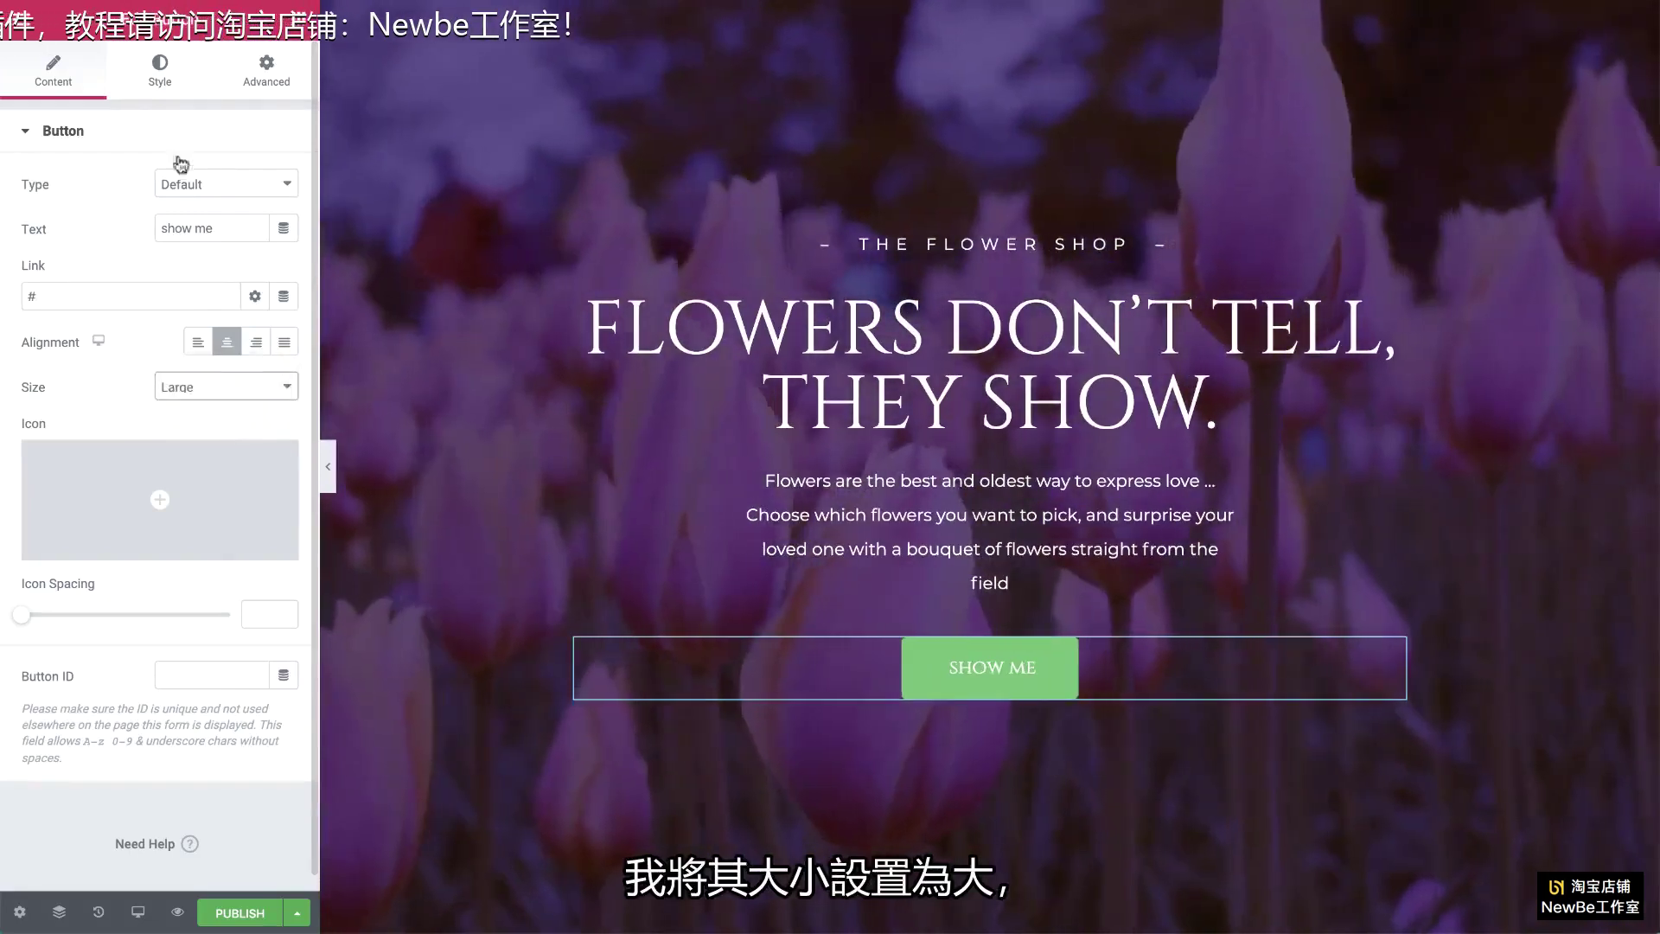
{"action": "left_click", "coordinate": [160, 69]}
Step: Make the button text uppercase #250060 purple on a white background
{"action": "left_click", "coordinate": [284, 185]}
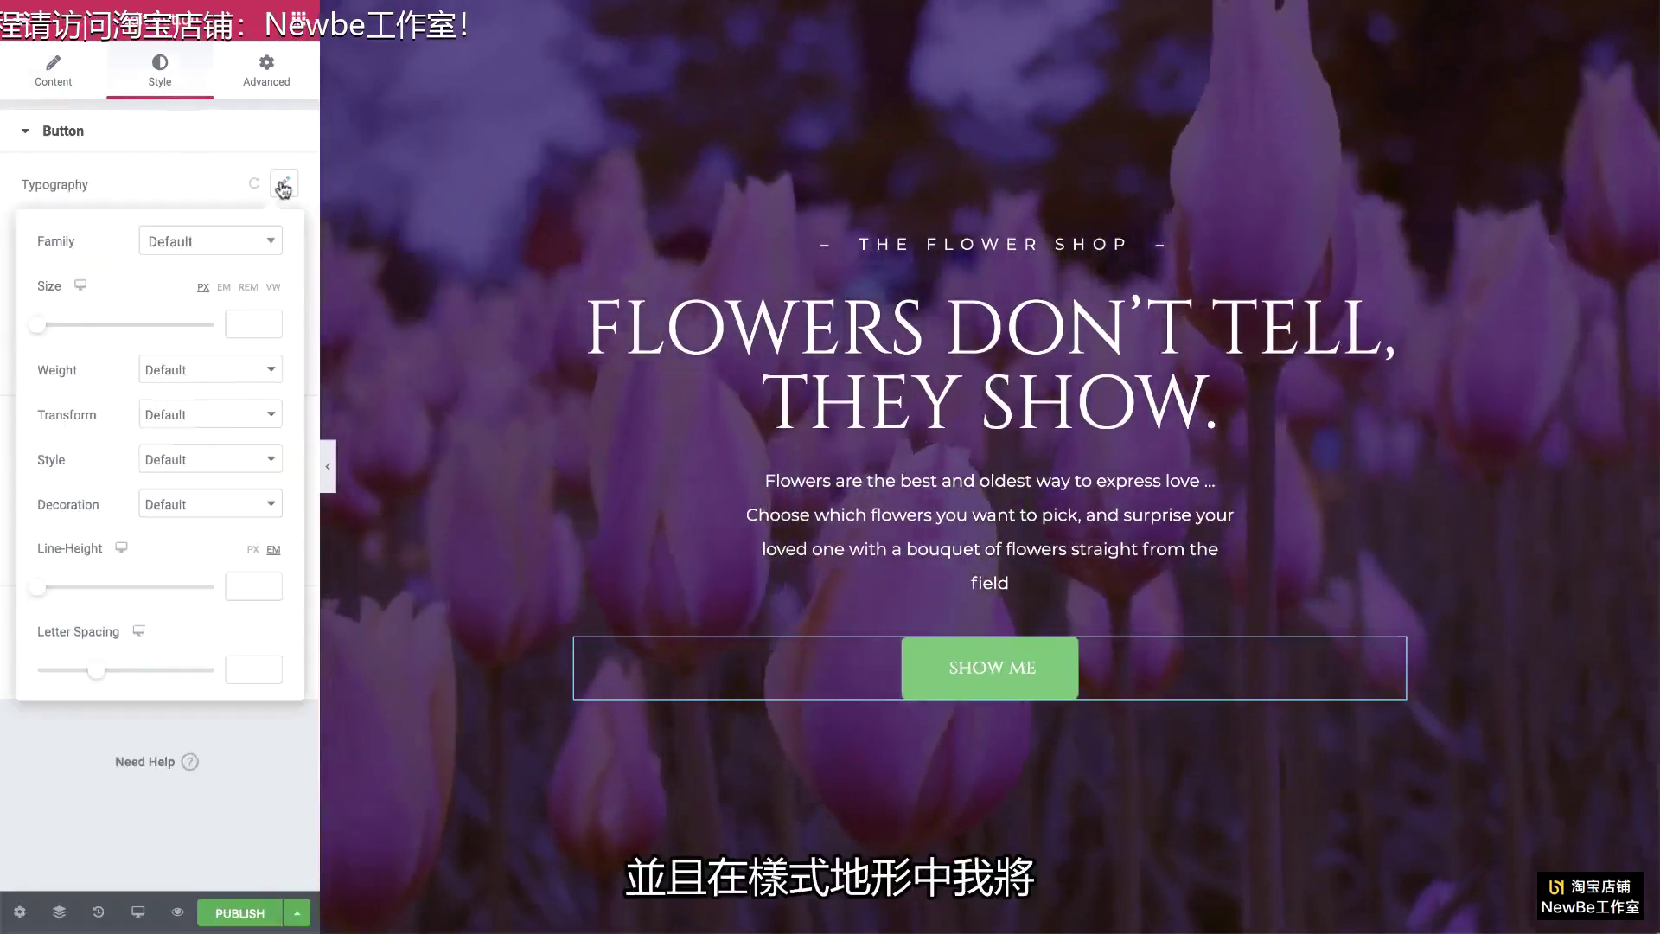
{"action": "left_click", "coordinate": [215, 415]}
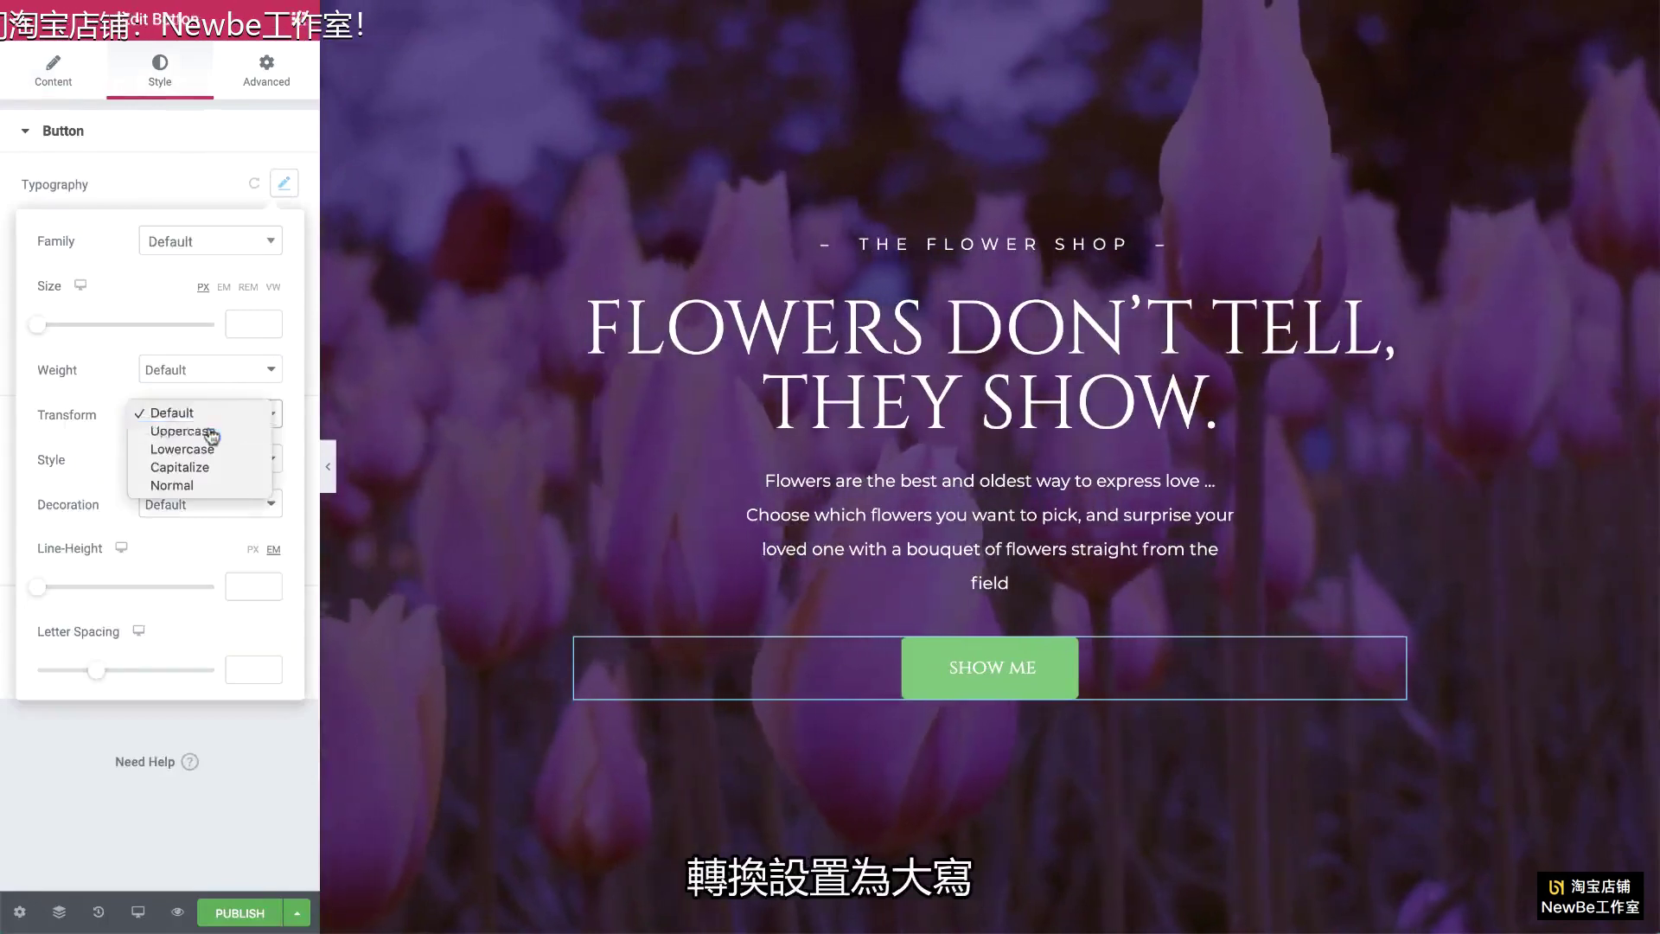
{"action": "left_click", "coordinate": [211, 432]}
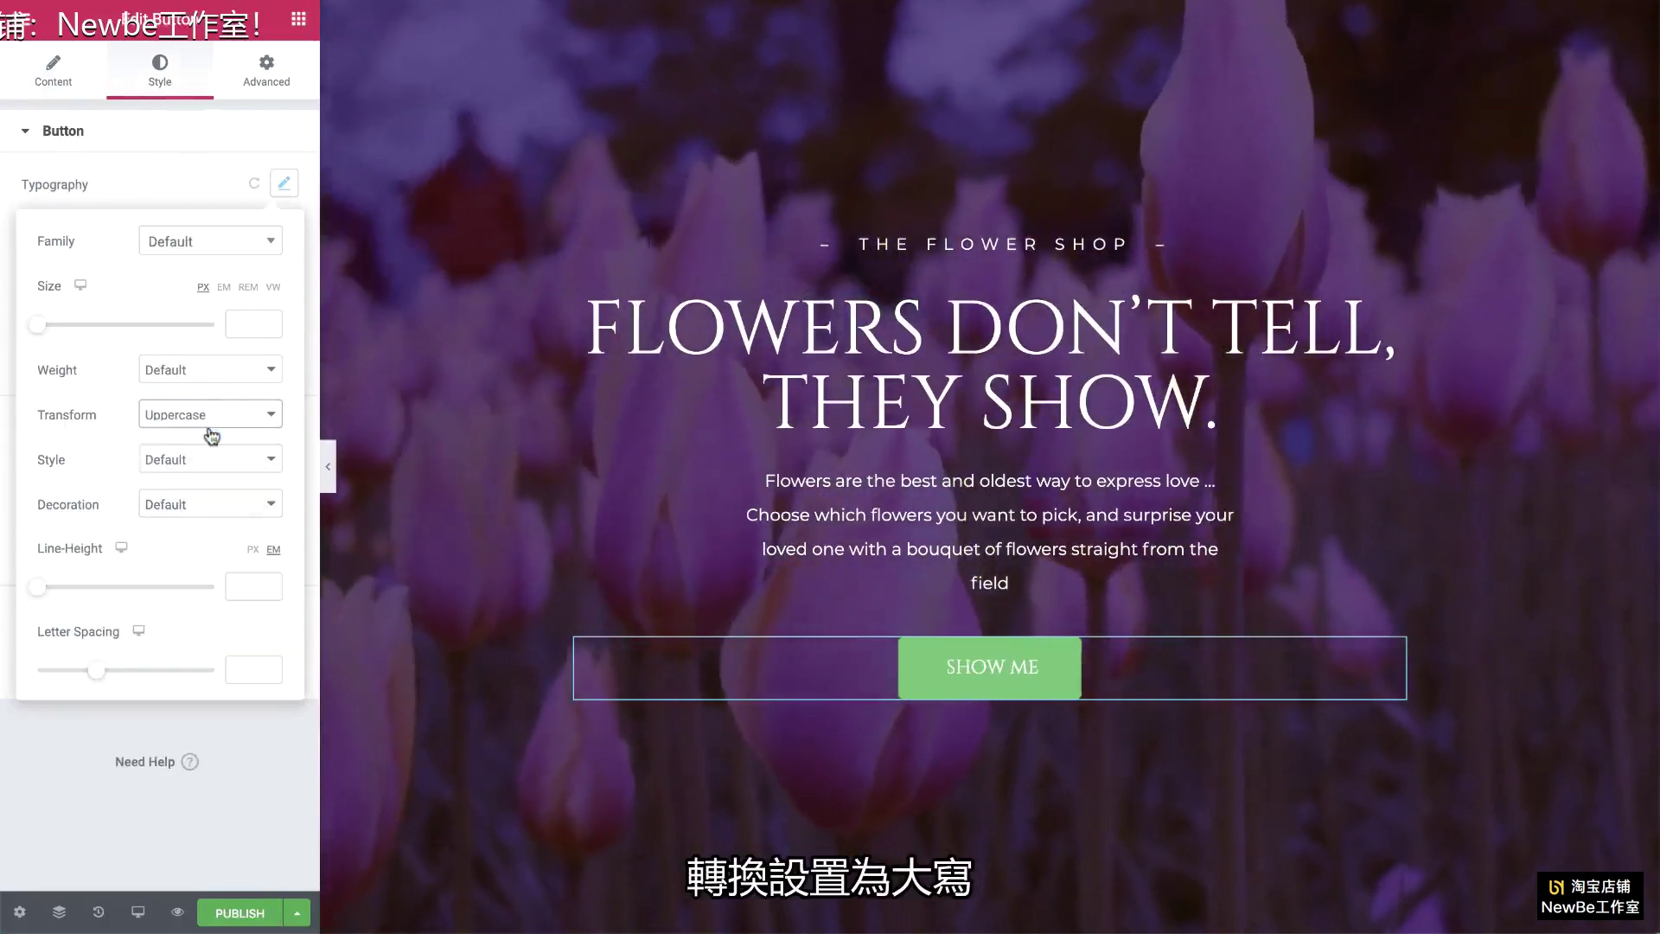
{"action": "left_click", "coordinate": [197, 183]}
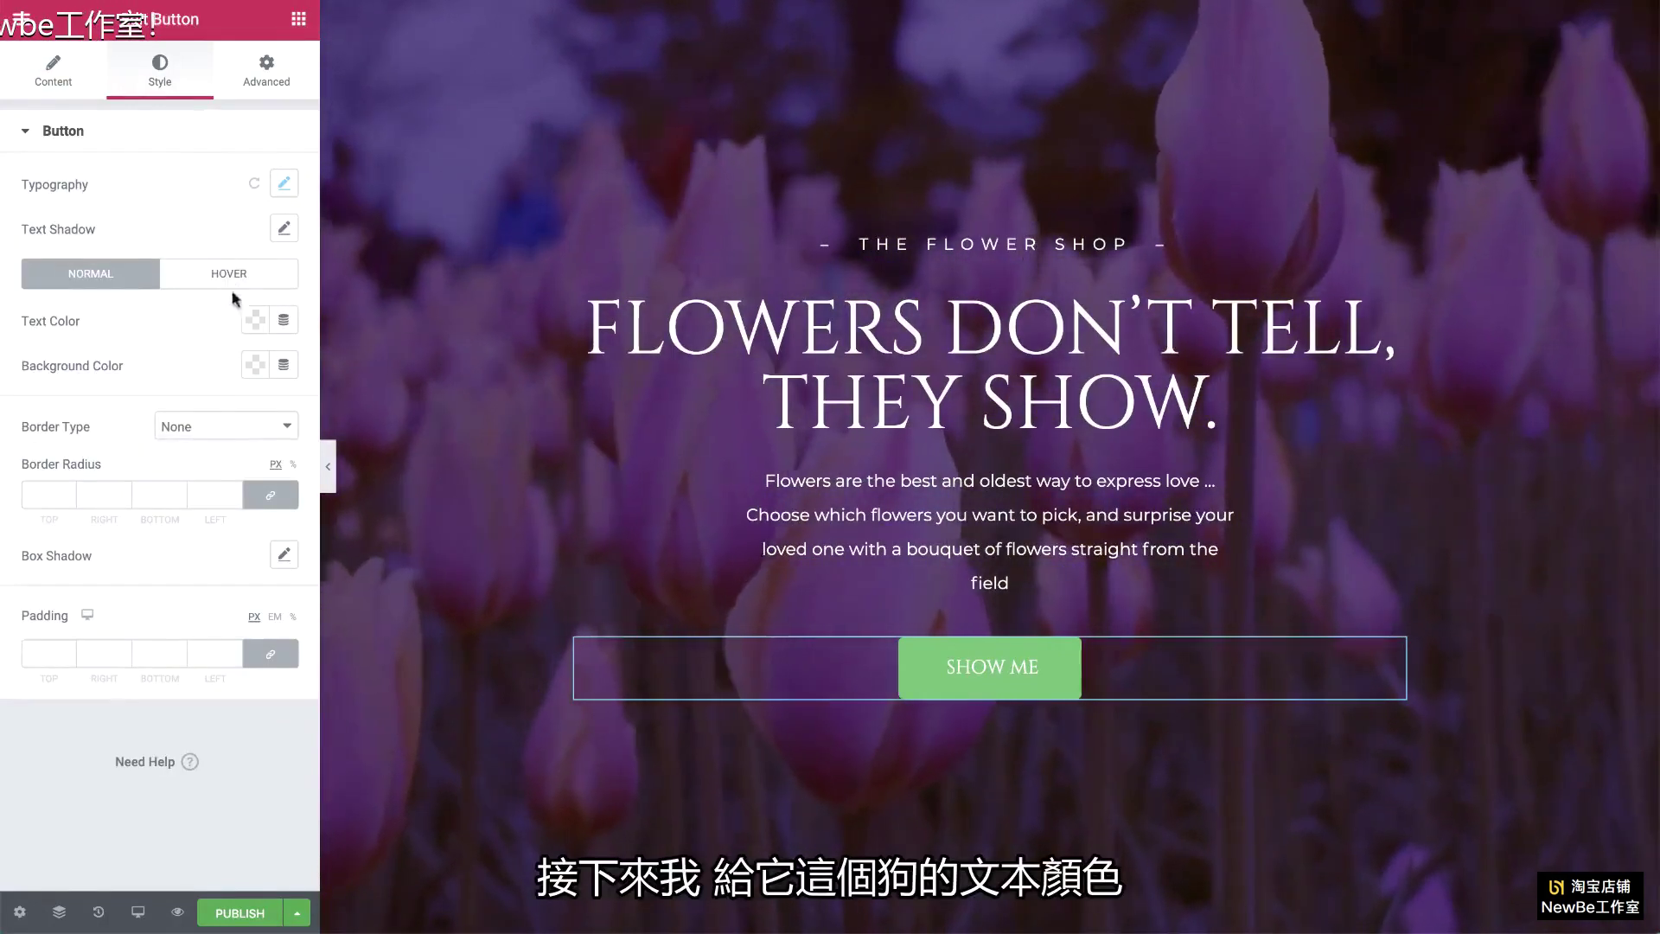
{"action": "left_click", "coordinate": [255, 321]}
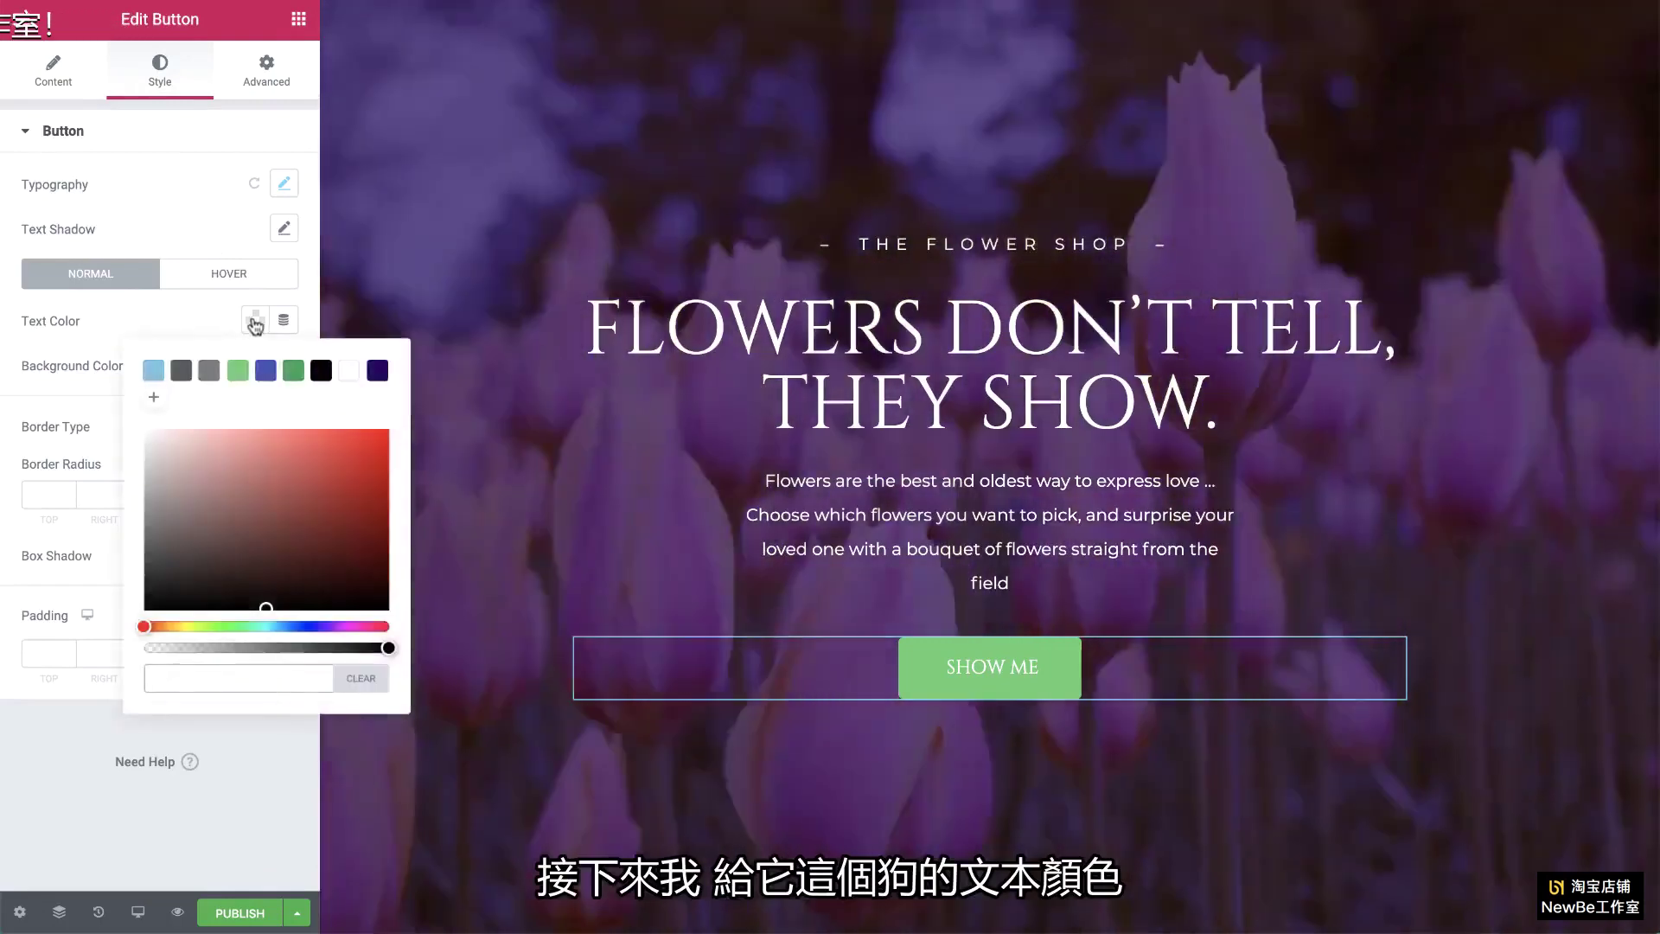
{"action": "left_click", "coordinate": [377, 370]}
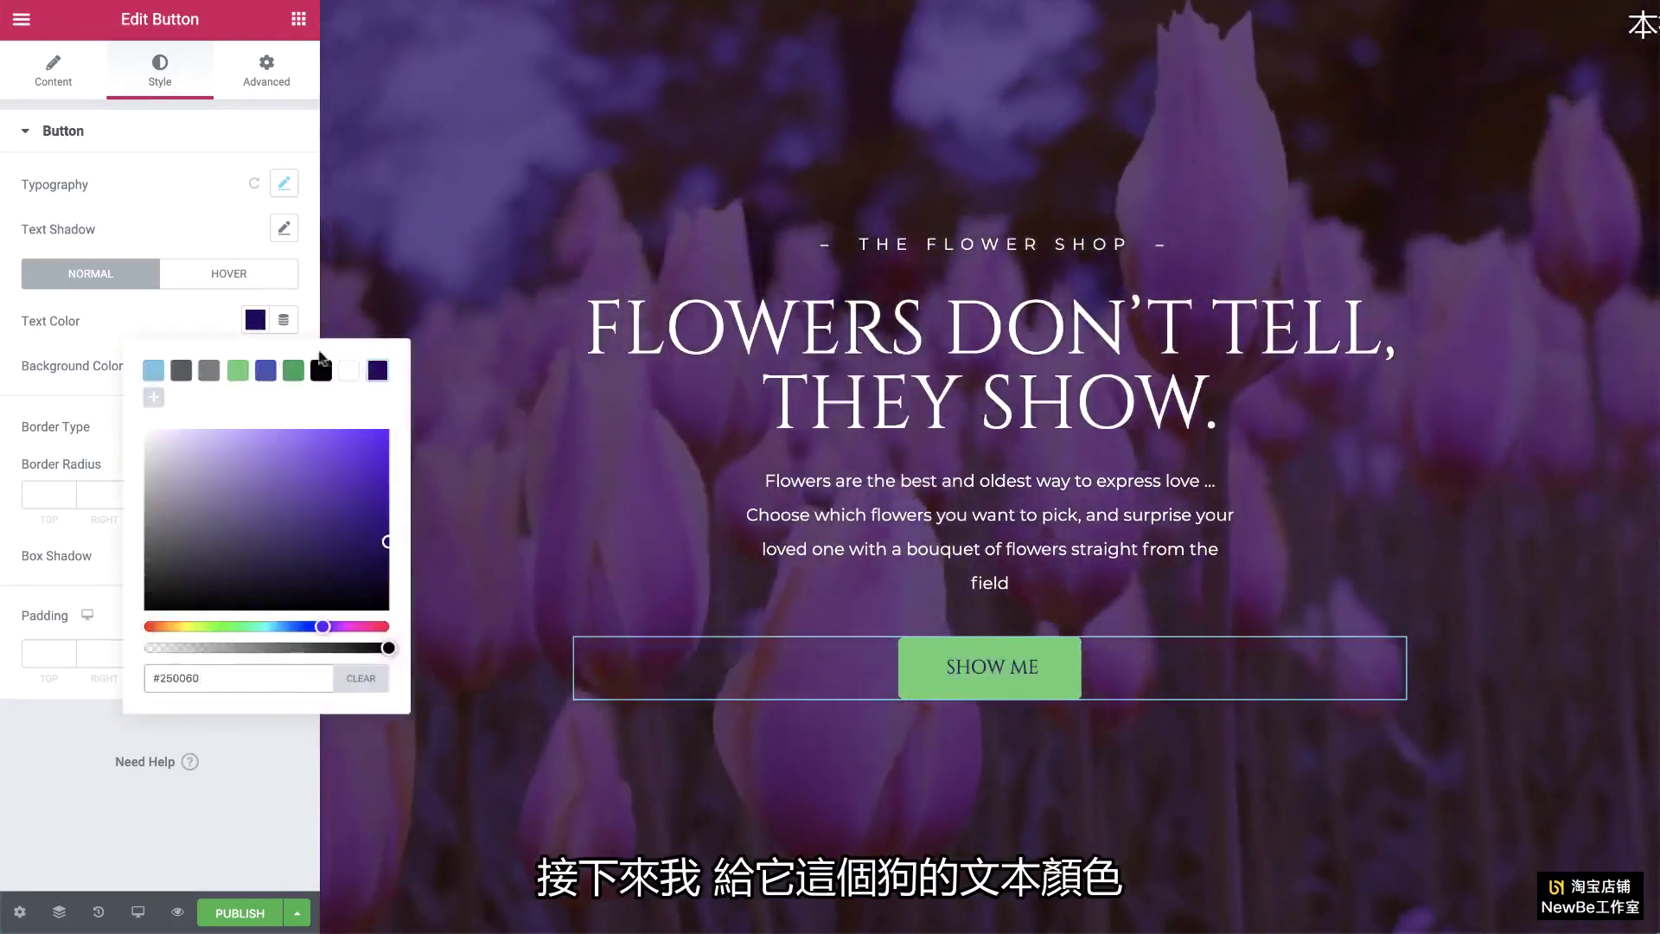
{"action": "left_click", "coordinate": [220, 327]}
{"action": "left_click", "coordinate": [255, 365]}
{"action": "left_click", "coordinate": [349, 415]}
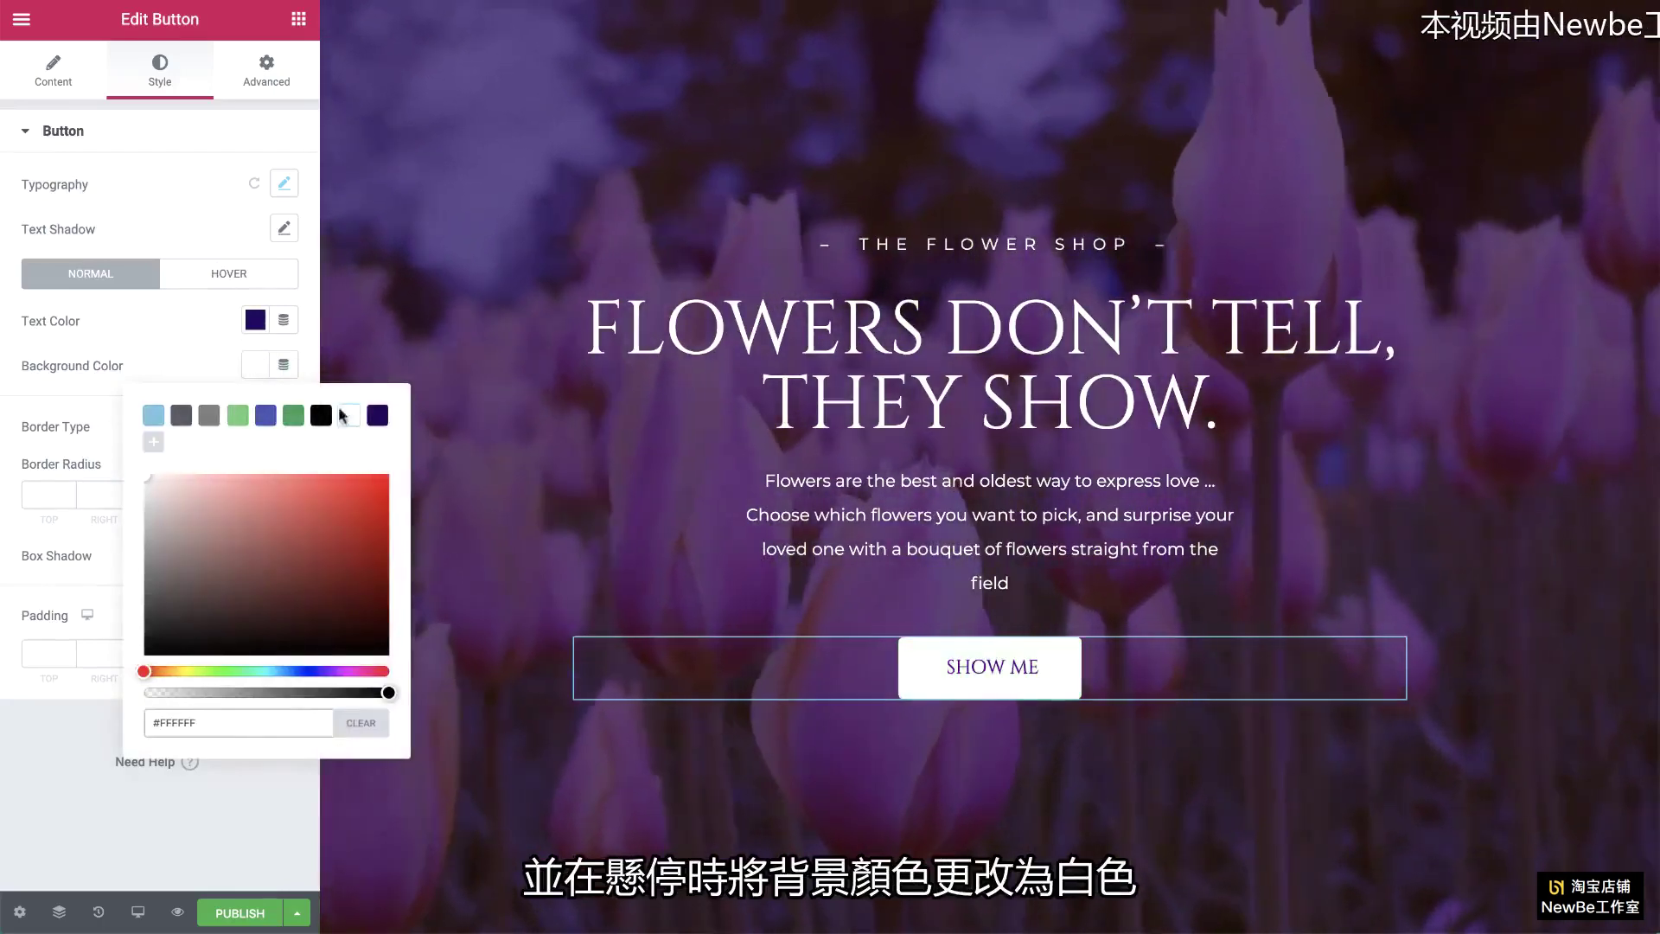
Step: Set hover to white text on #FD5454 red, saved as a preset, with Float animation
{"action": "left_click", "coordinate": [231, 278]}
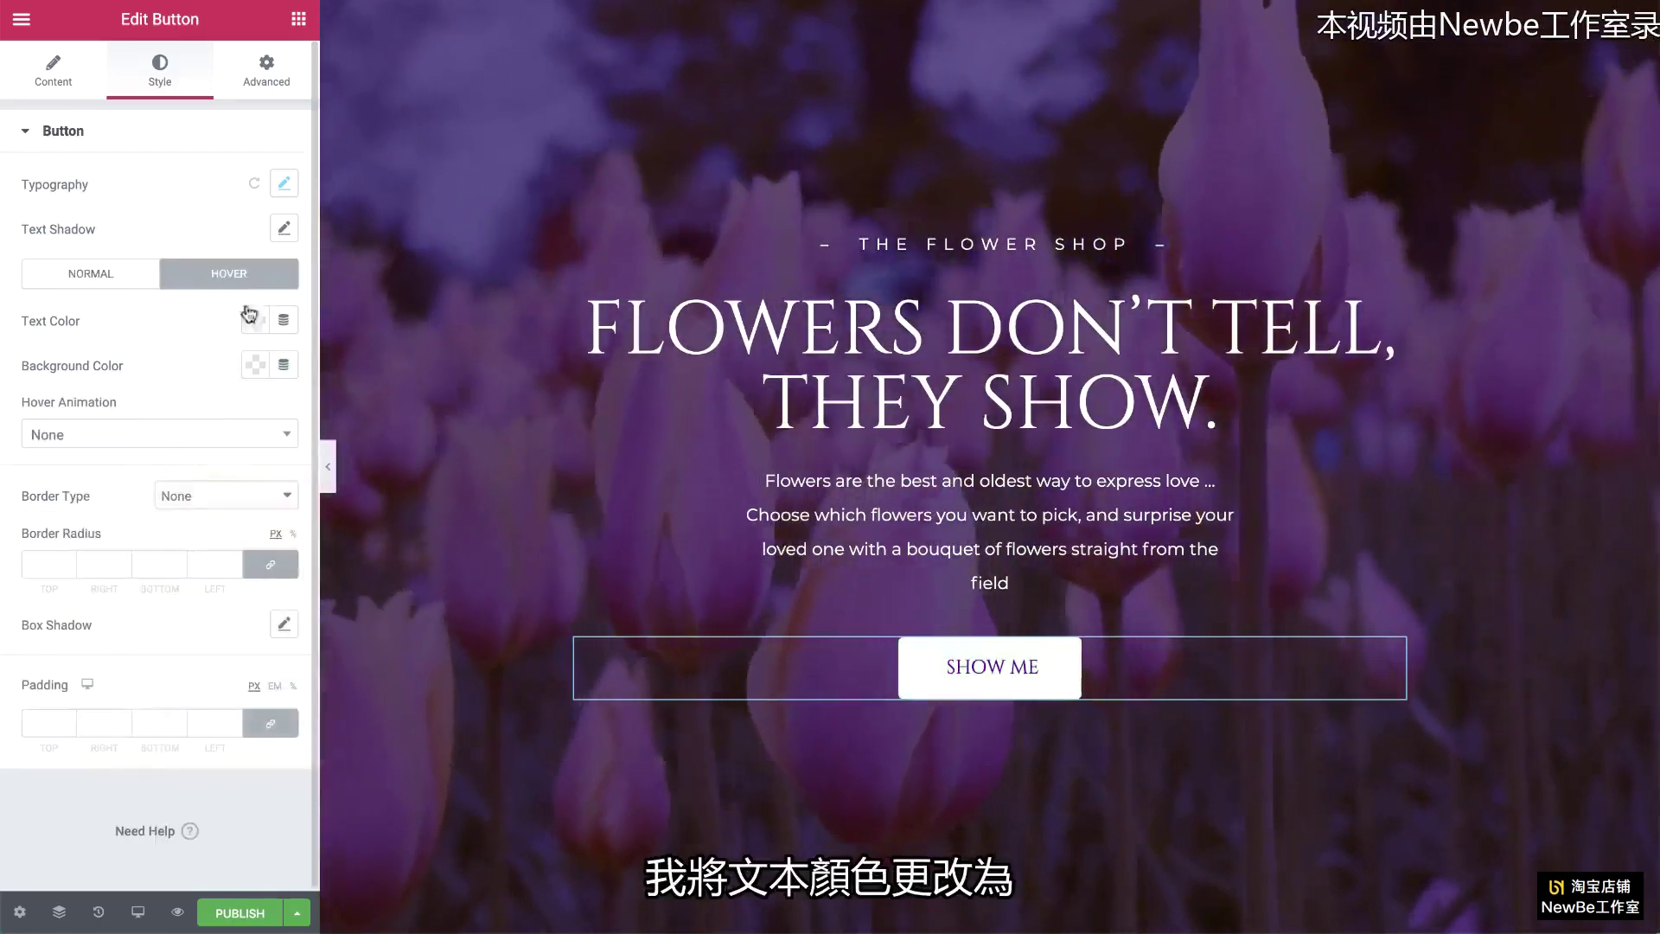
{"action": "left_click", "coordinate": [253, 320]}
{"action": "left_click", "coordinate": [348, 415]}
{"action": "left_click", "coordinate": [254, 366]}
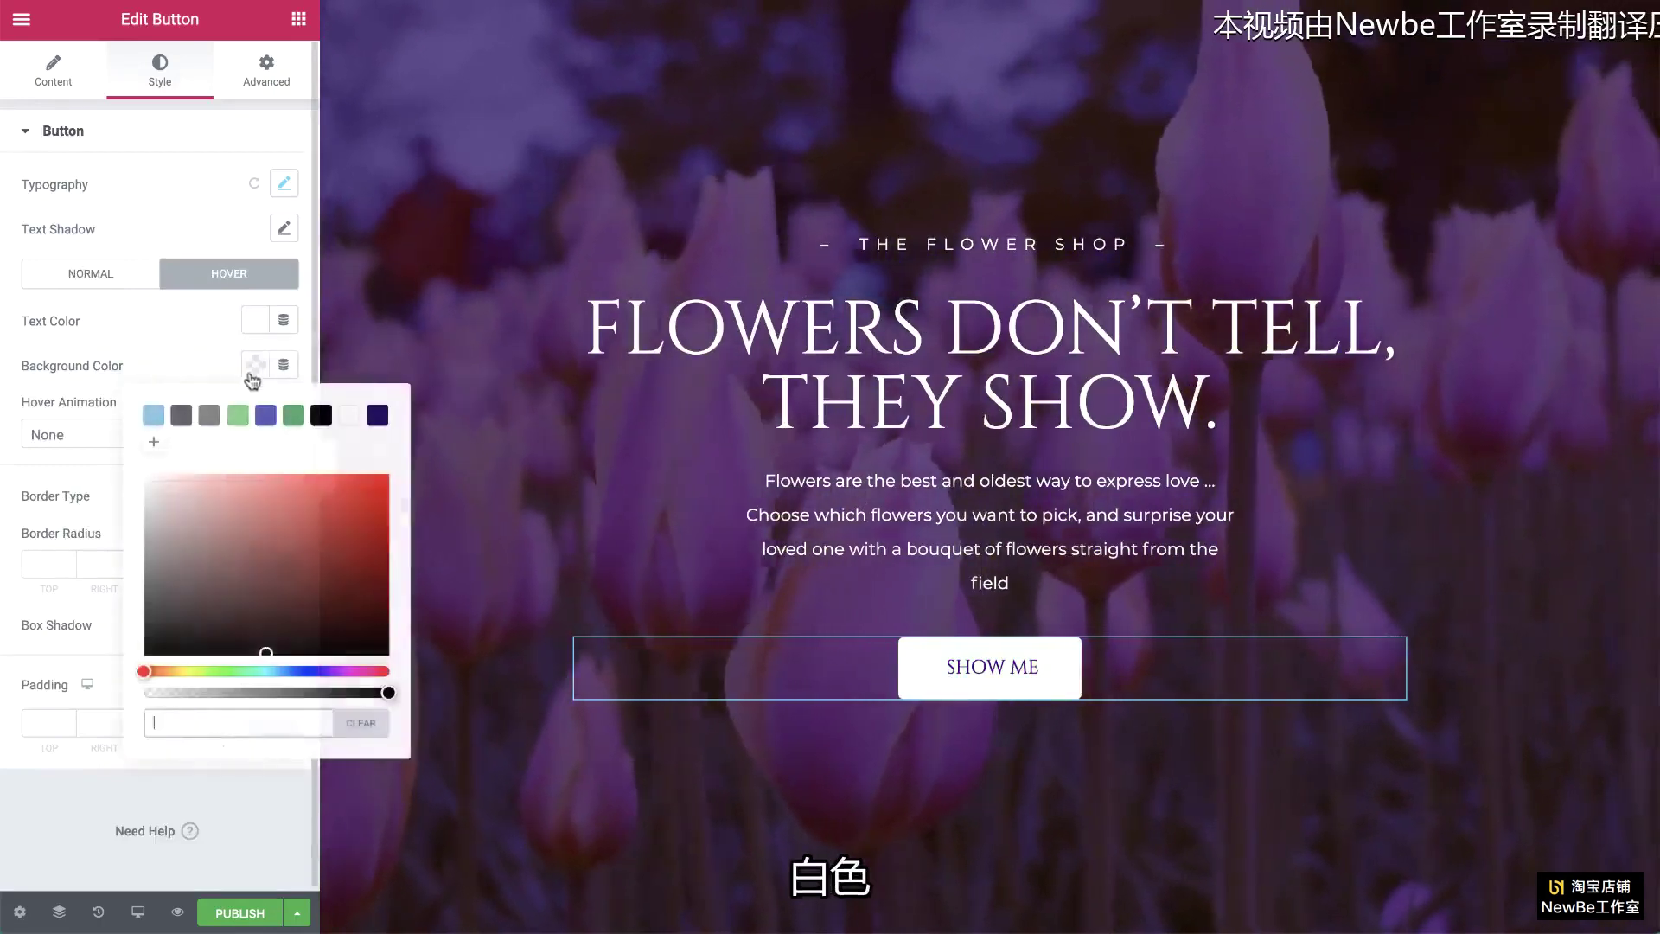
{"action": "left_click", "coordinate": [309, 474]}
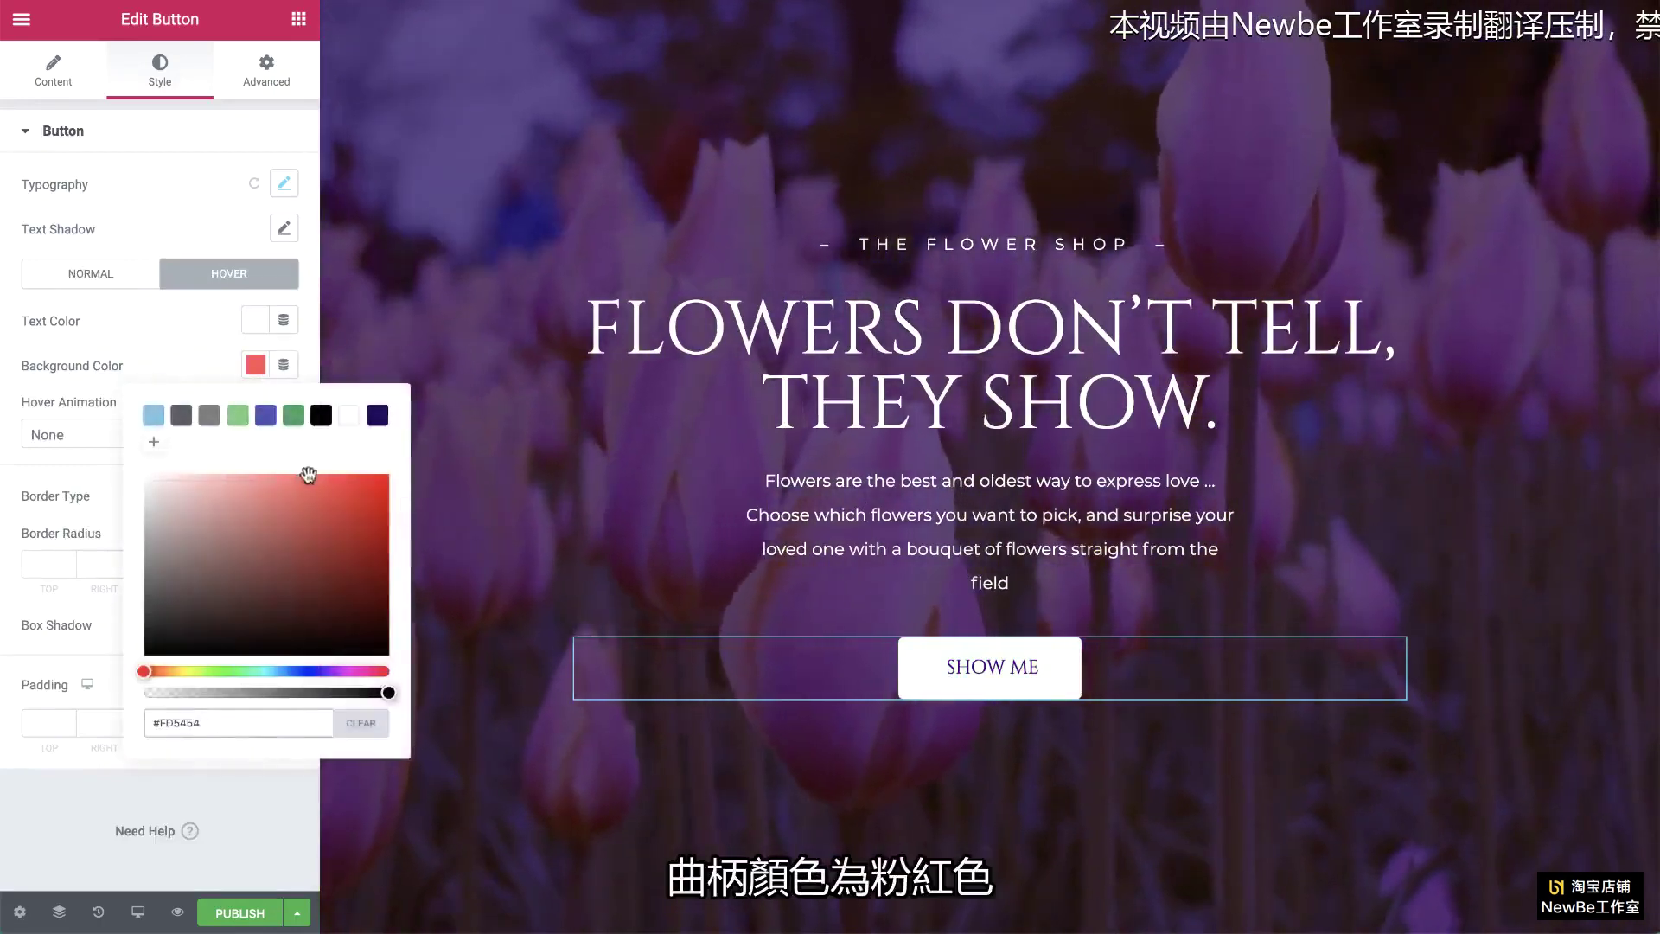
{"action": "left_click", "coordinate": [154, 441]}
{"action": "left_click", "coordinate": [158, 362]}
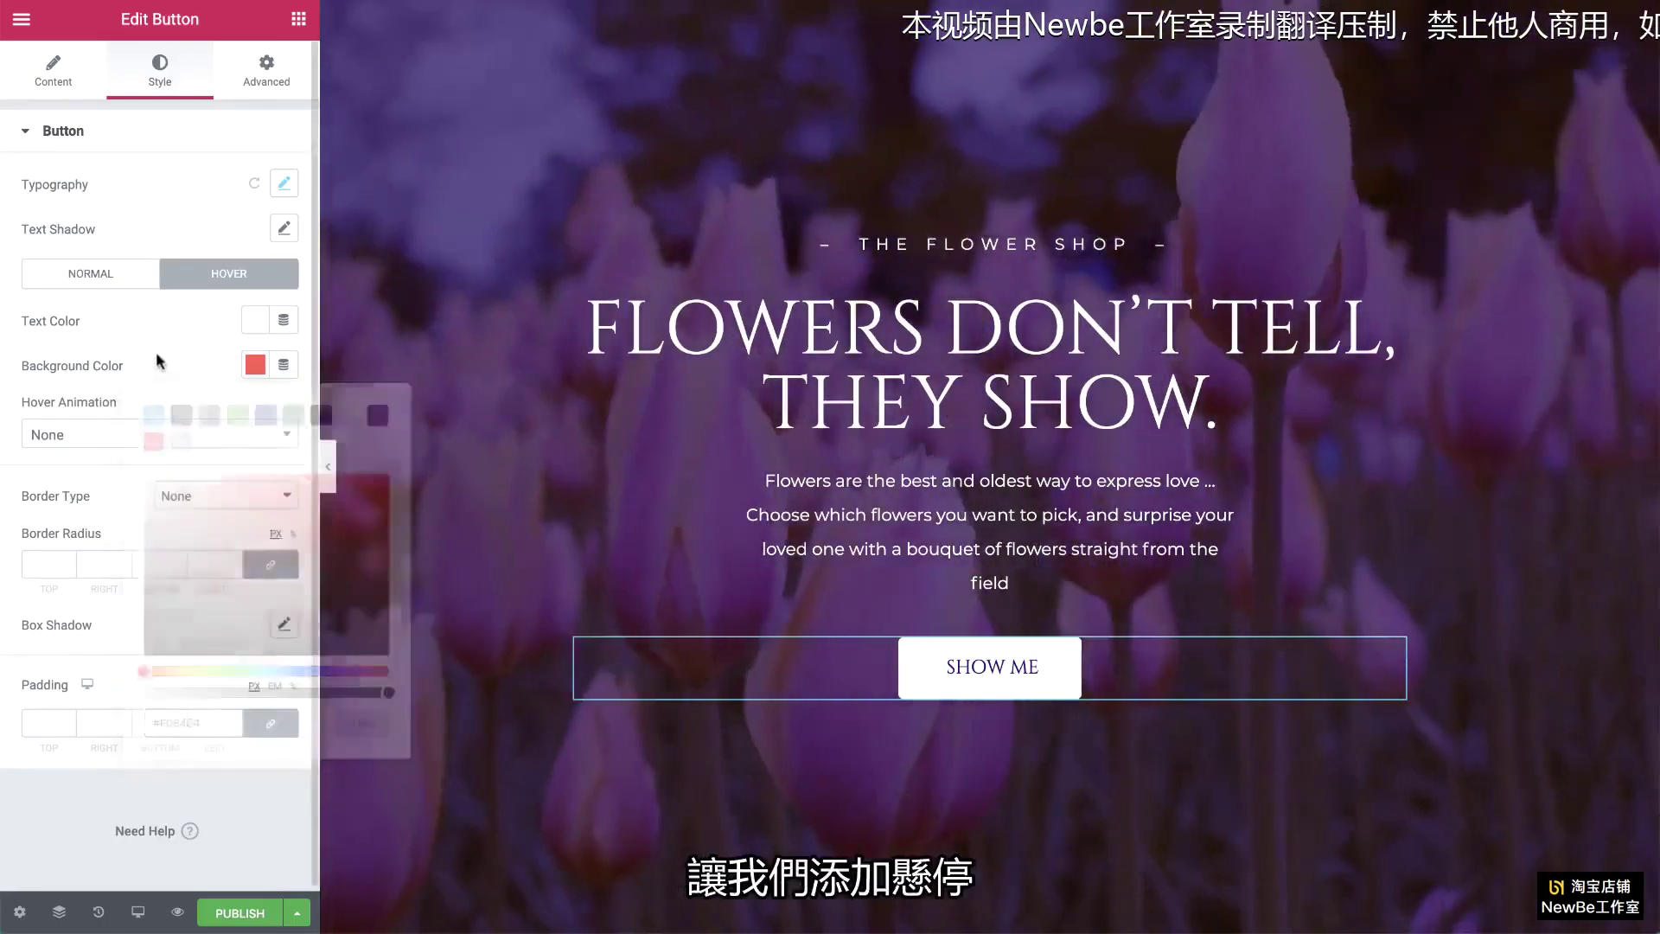
{"action": "left_click", "coordinate": [214, 435]}
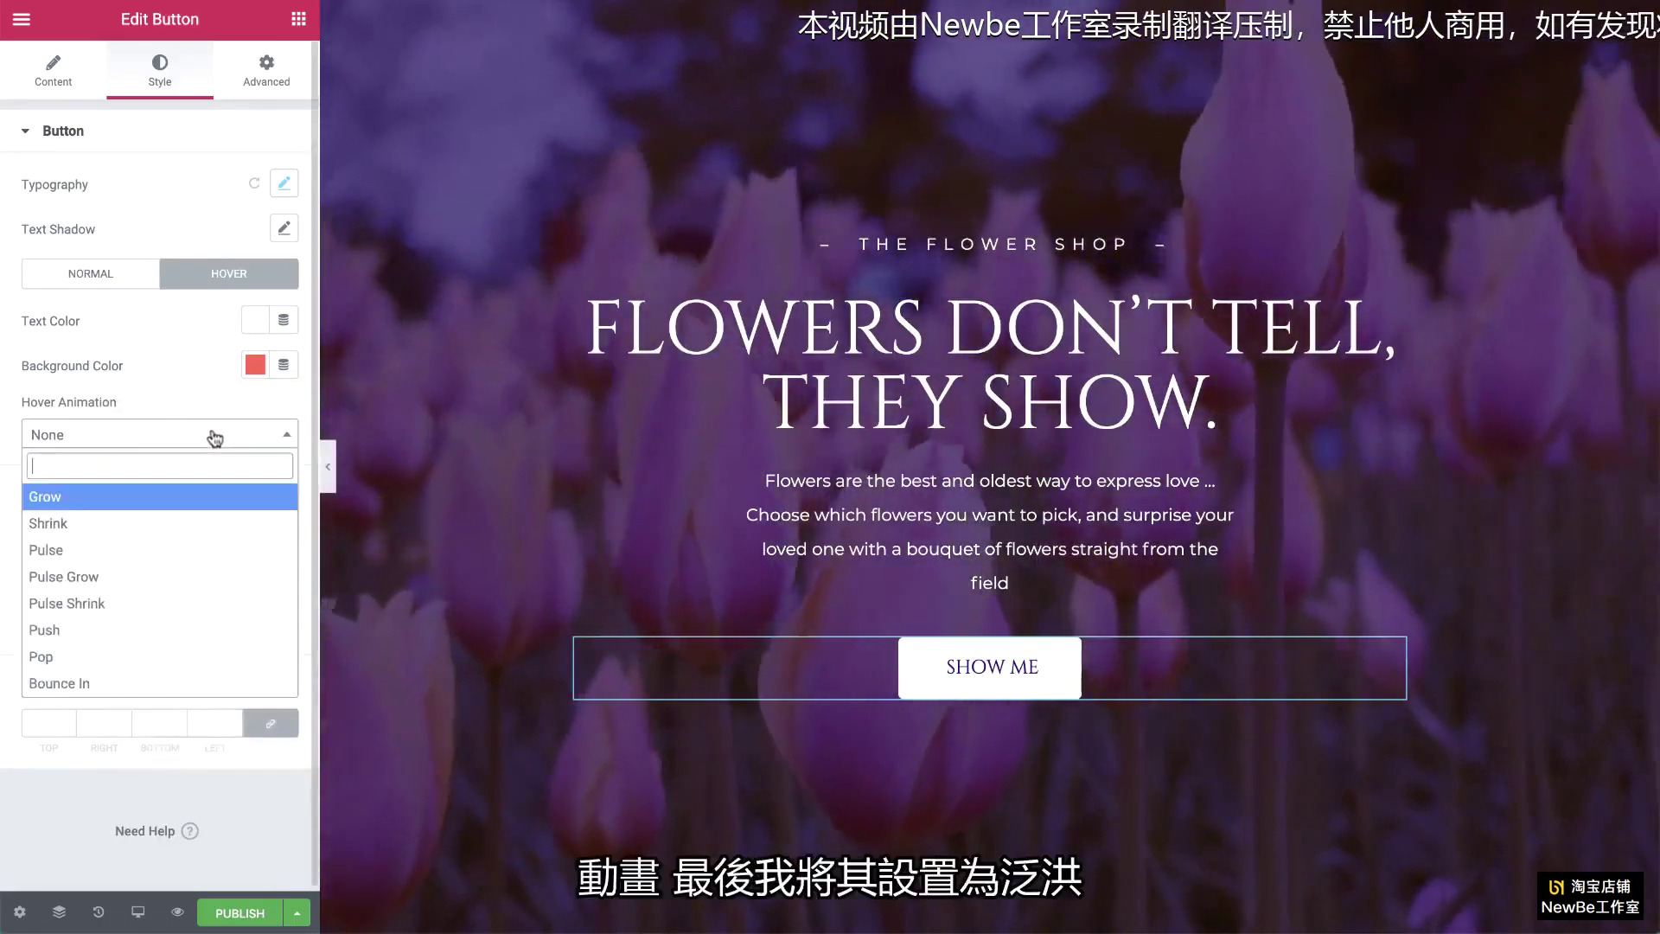
{"action": "type", "text": "fl"}
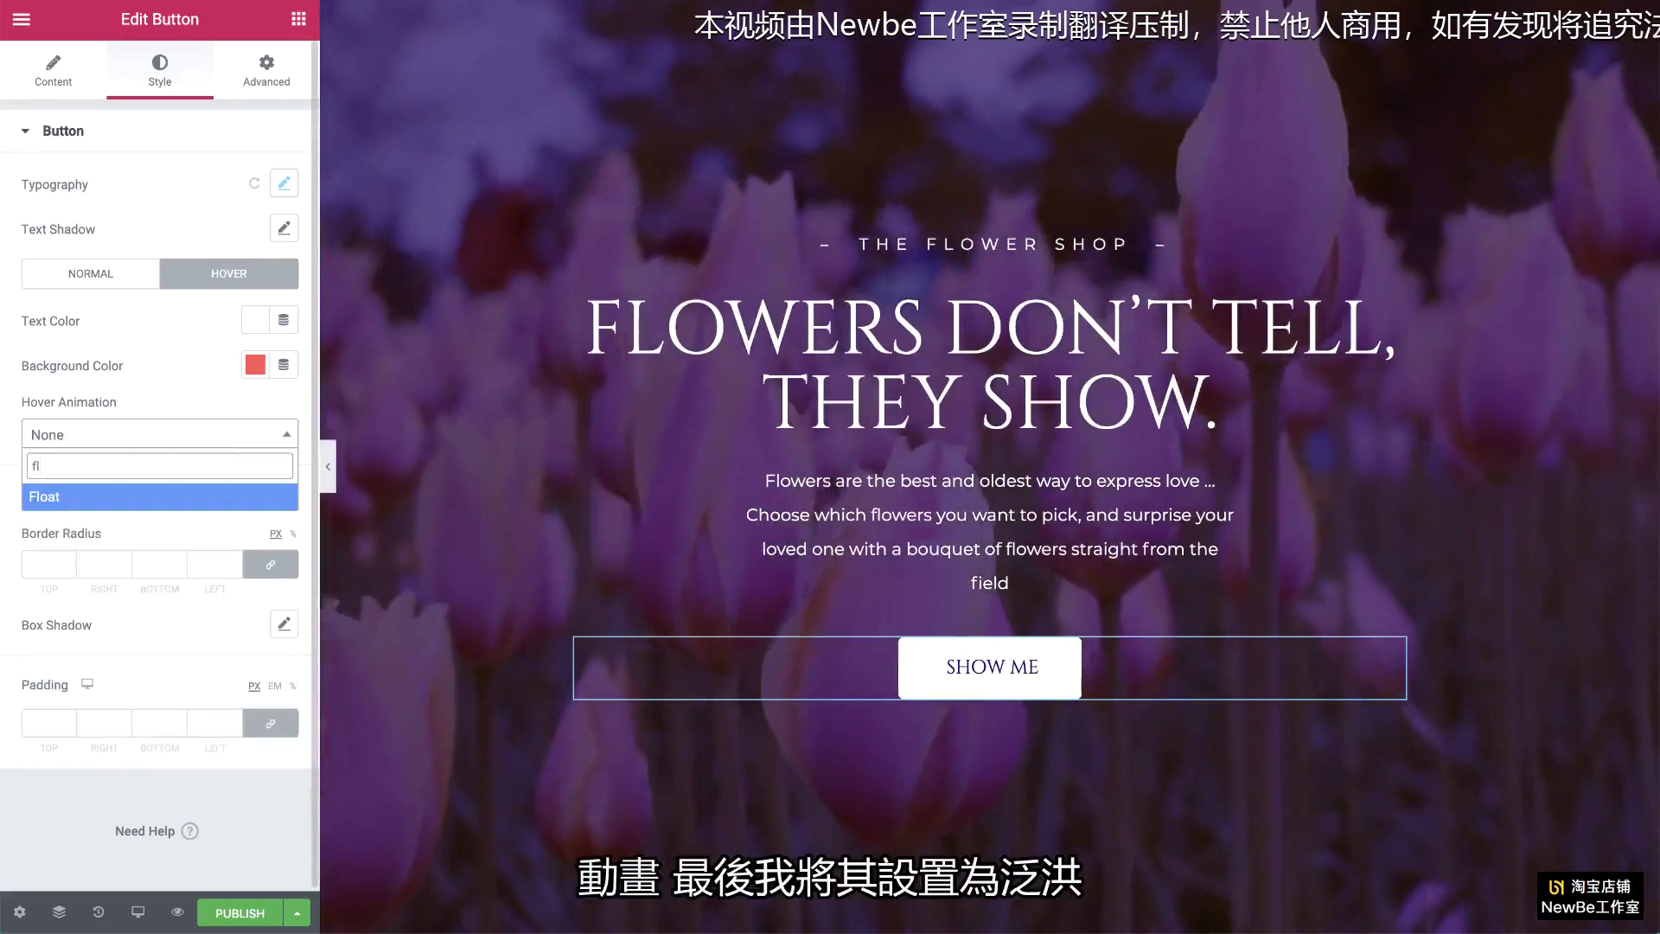
{"action": "left_click", "coordinate": [213, 500]}
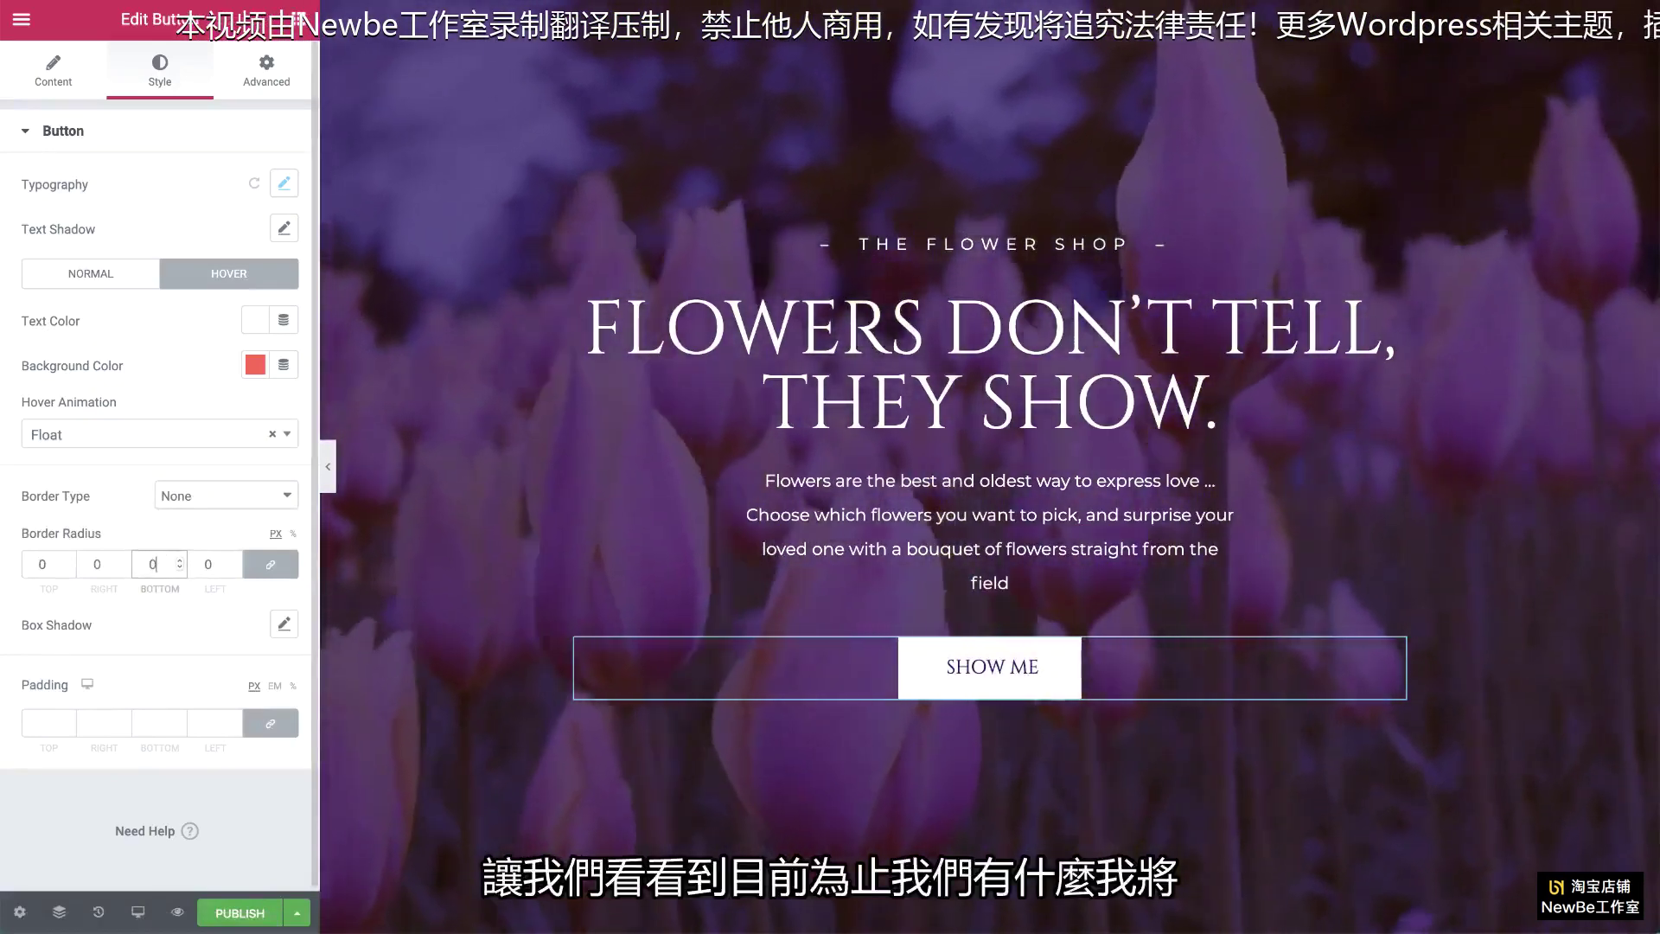
{"action": "left_click", "coordinate": [179, 912]}
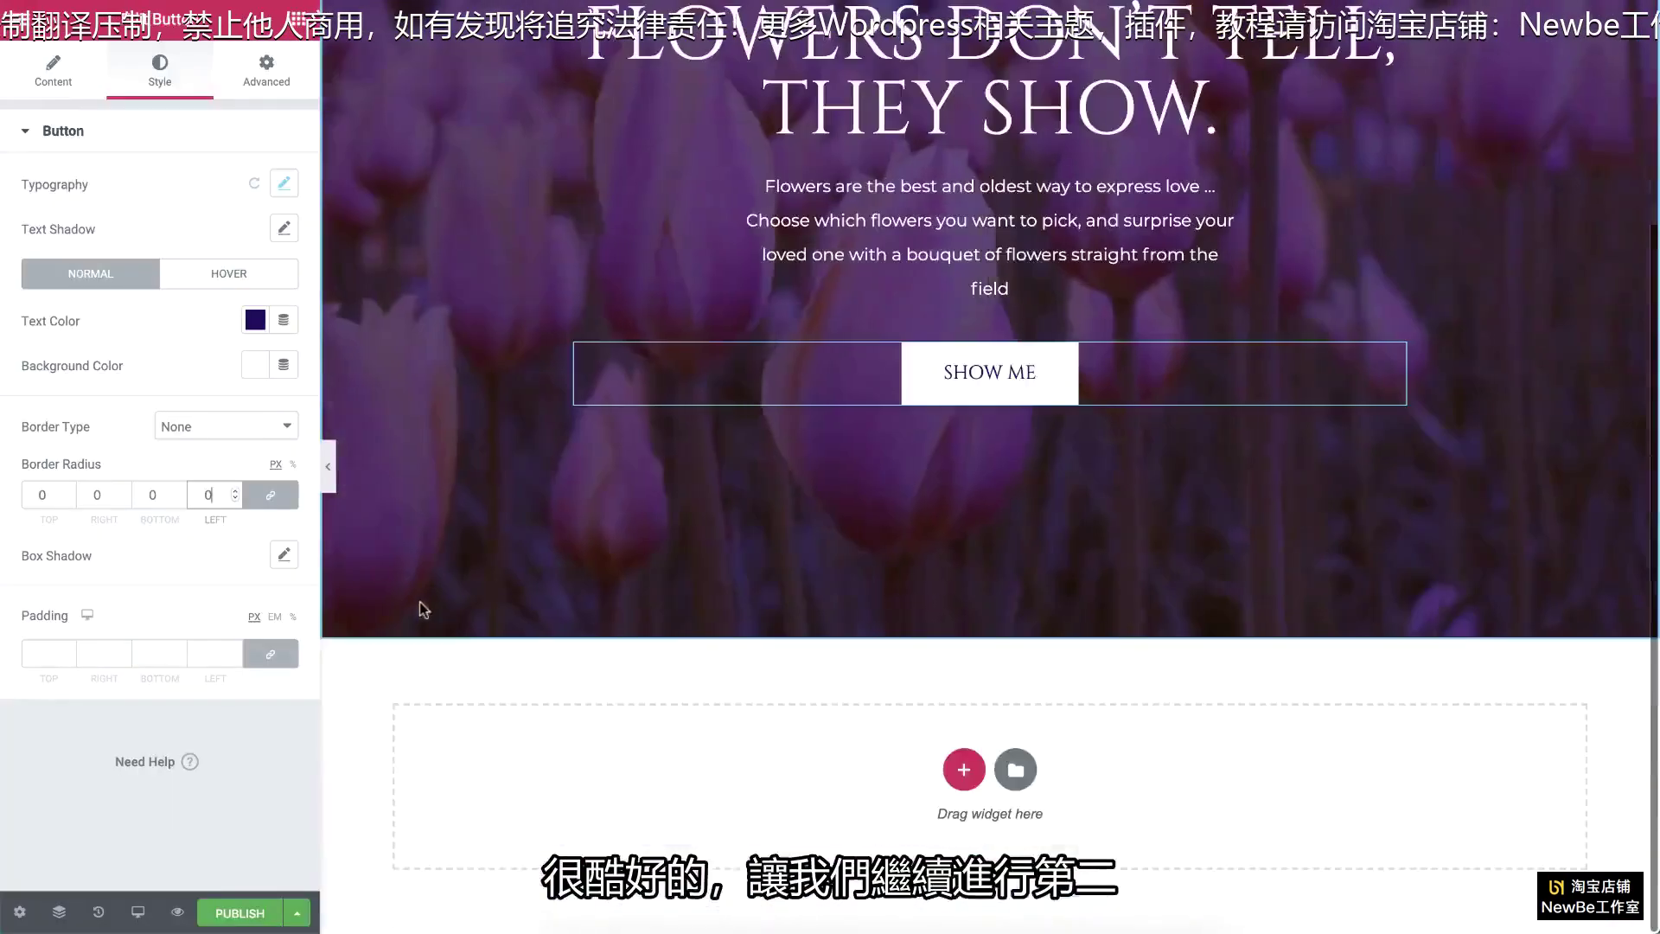
Step: Add a single-column section below the hero with a 100 vh minimum height
{"action": "left_click", "coordinate": [961, 768]}
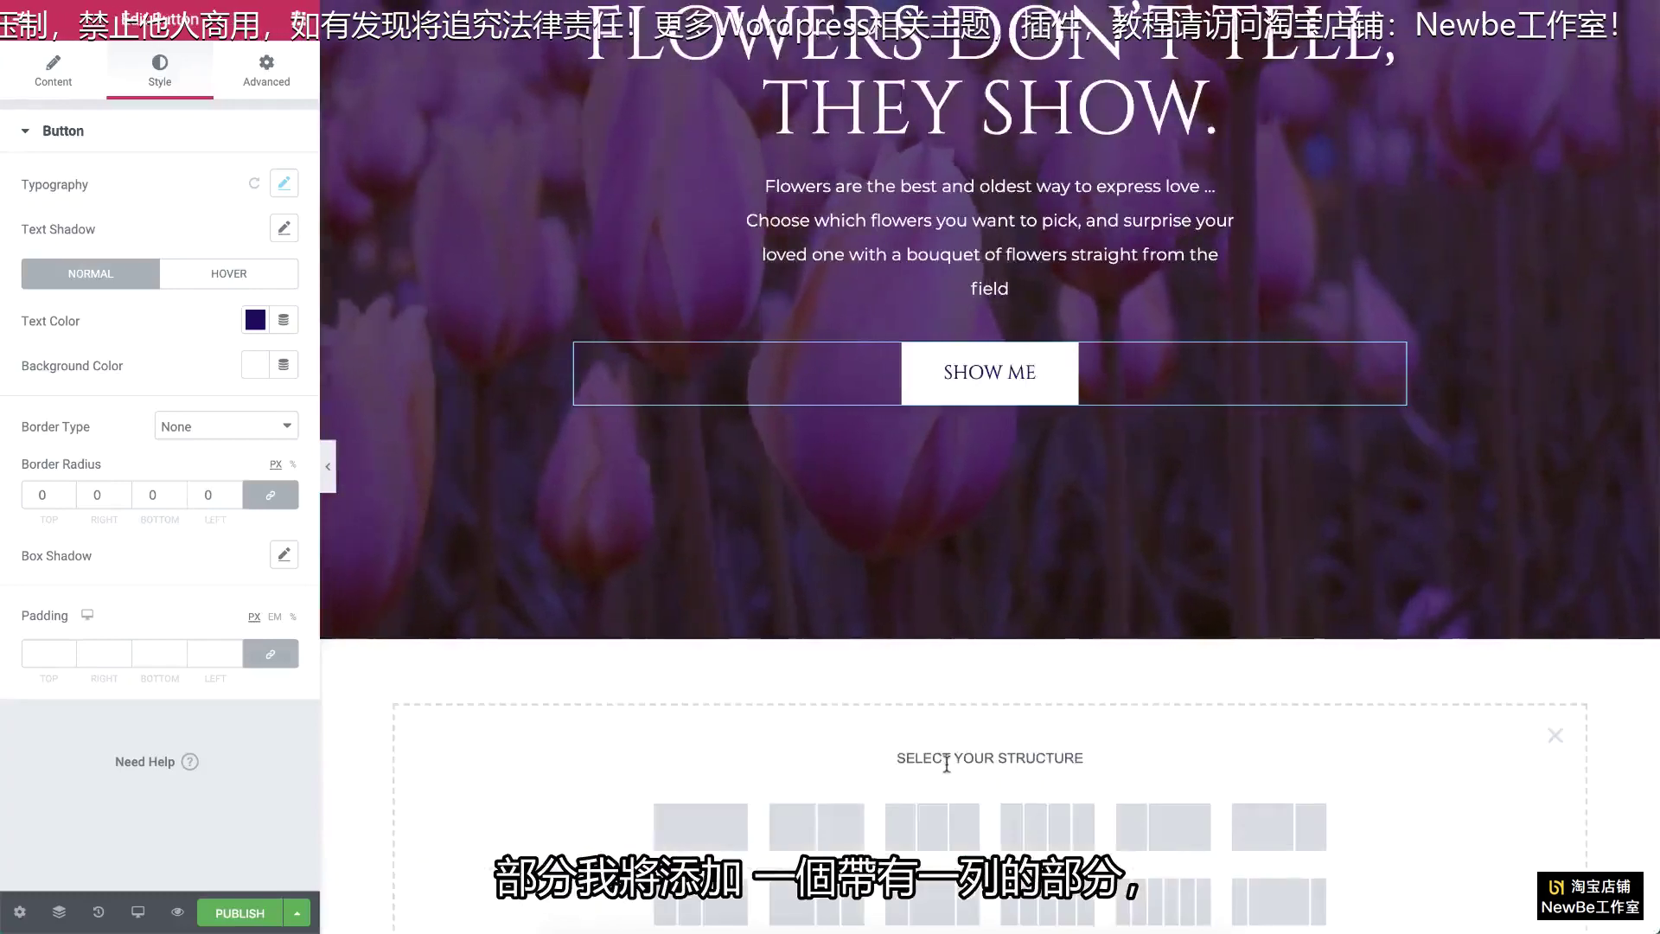
{"action": "left_click", "coordinate": [700, 827]}
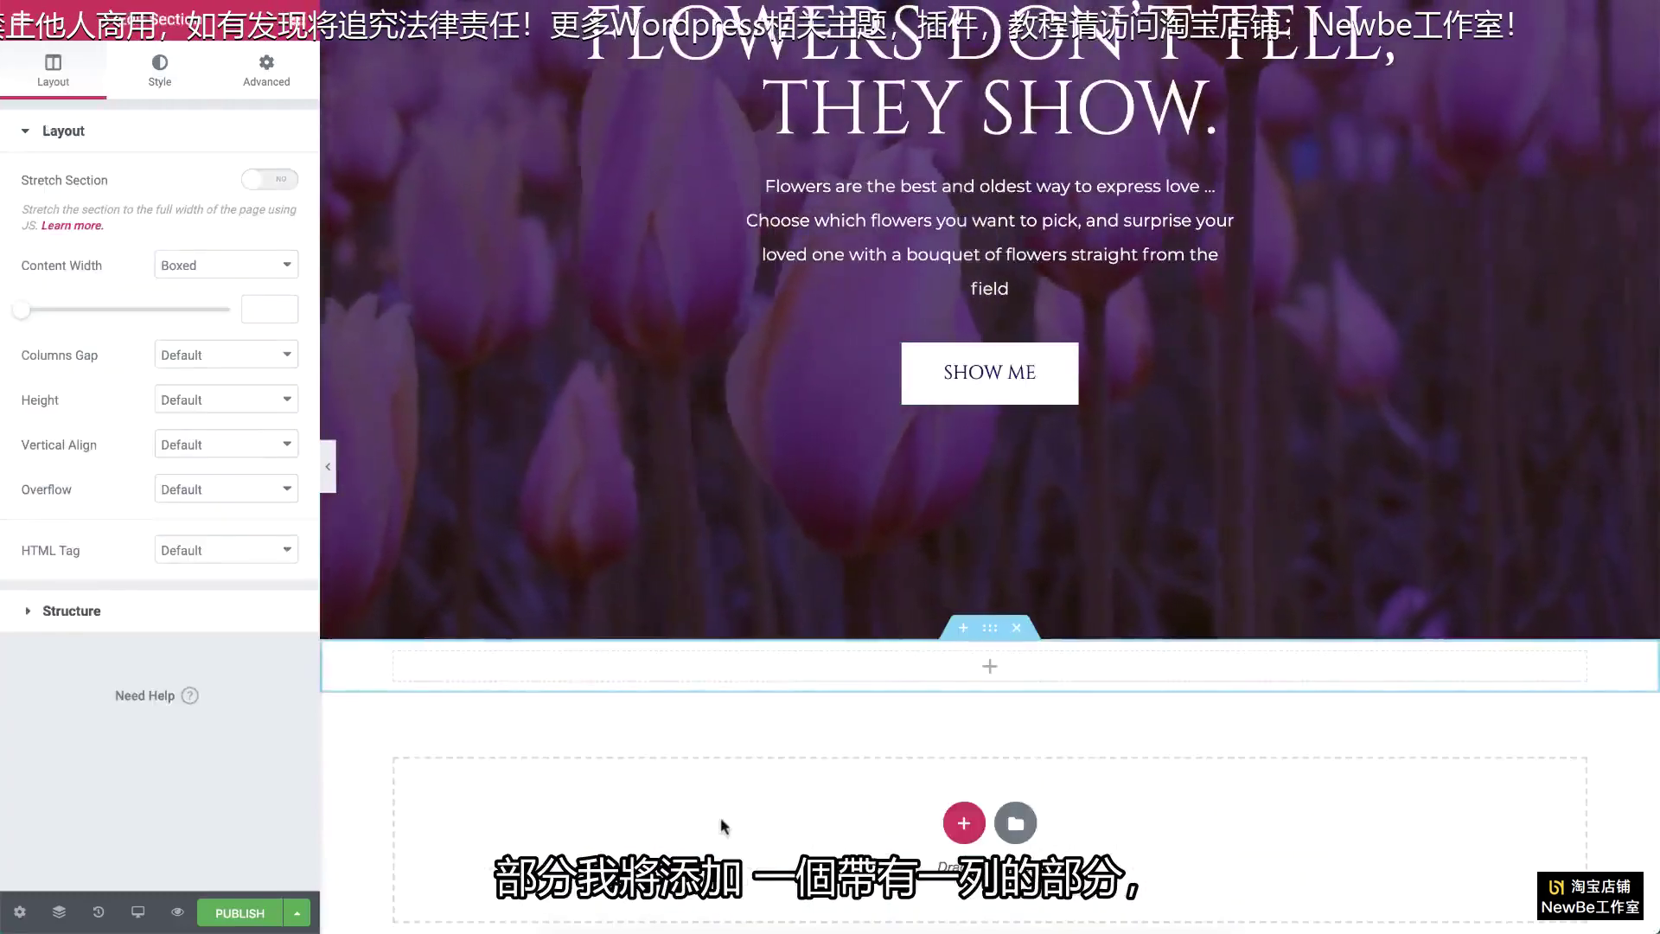
{"action": "left_click", "coordinate": [242, 401]}
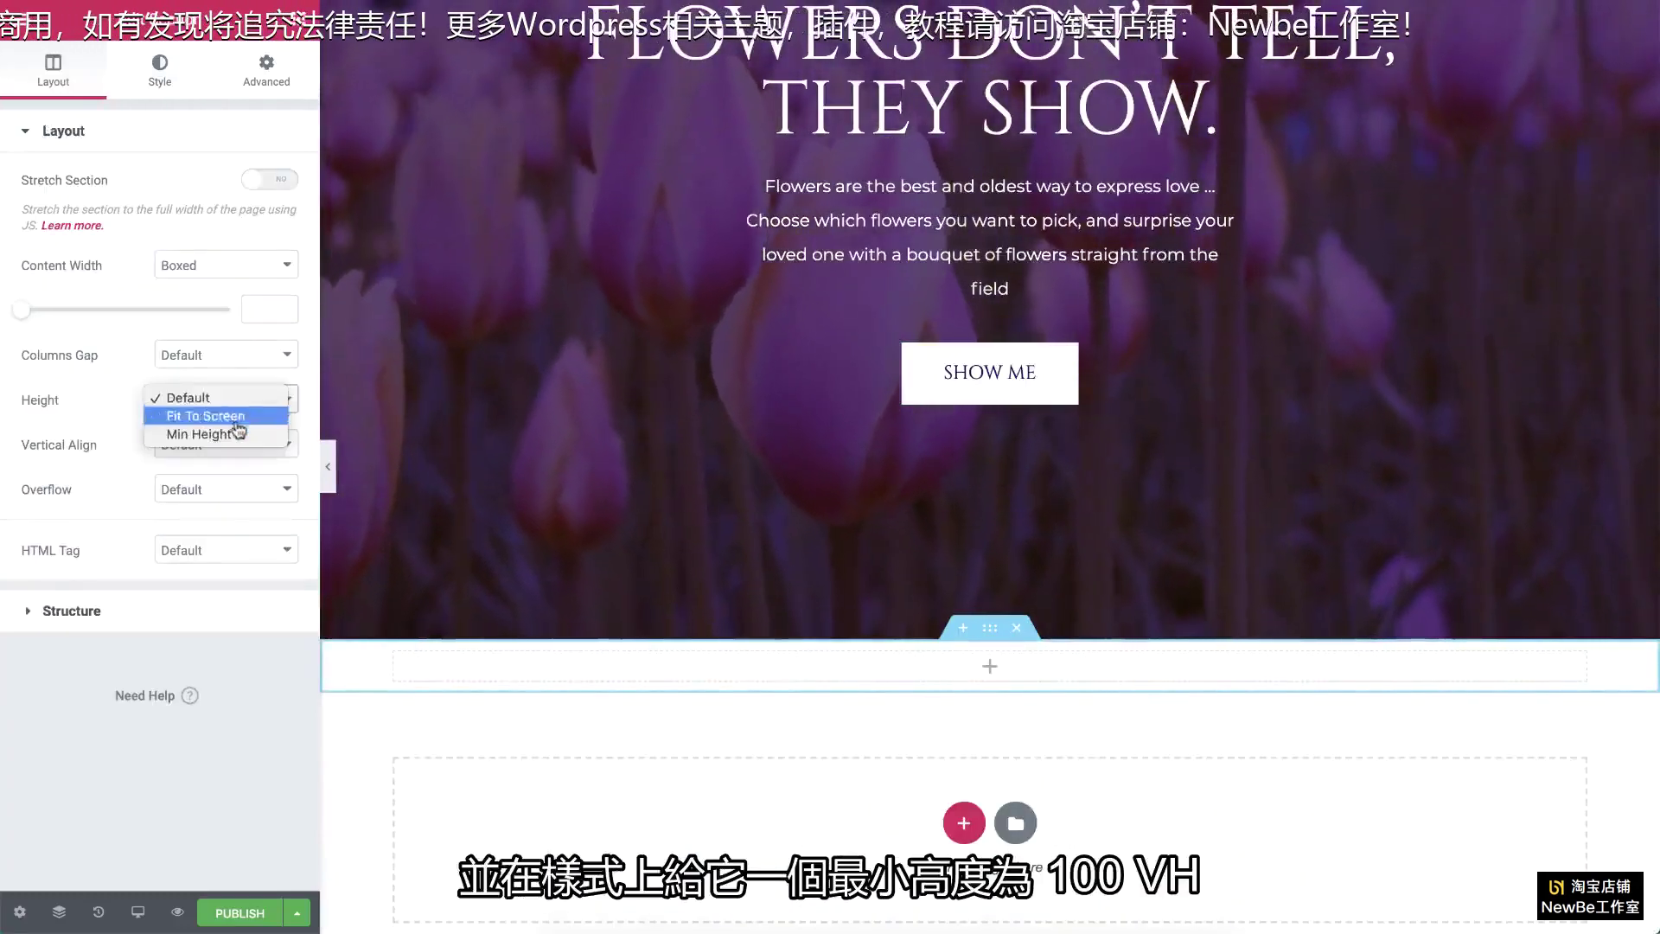
{"action": "left_click", "coordinate": [216, 411]}
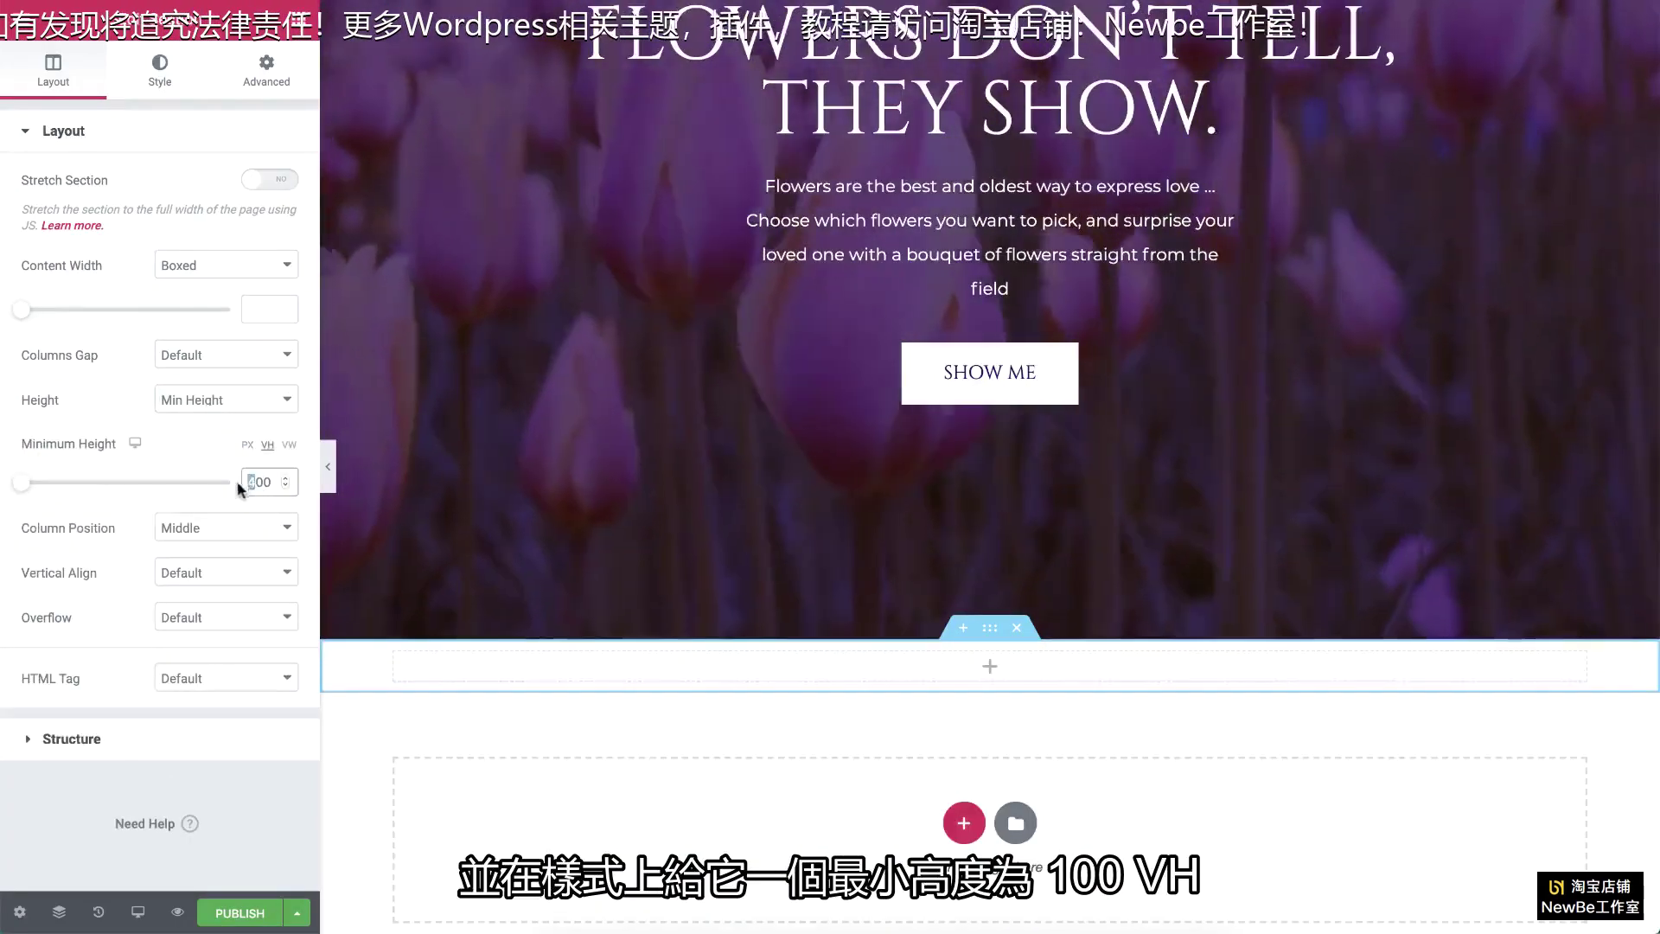
{"action": "type", "text": "100"}
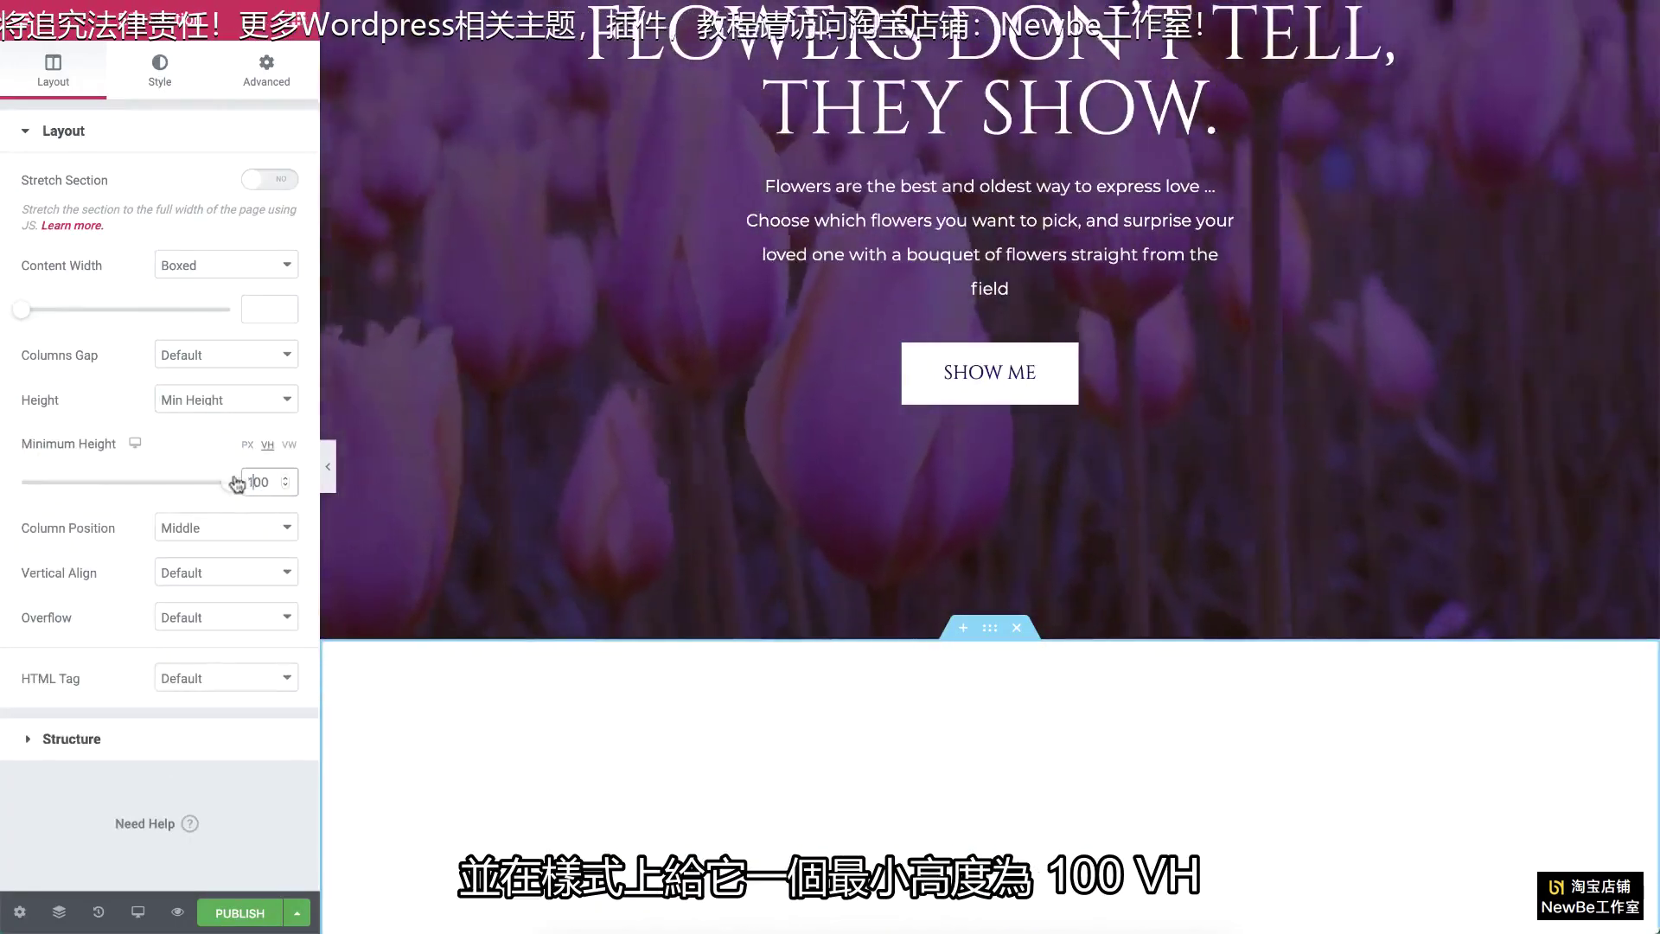
Step: Give the section a Classic #28162A background and save that colour as a preset
{"action": "left_click", "coordinate": [159, 71]}
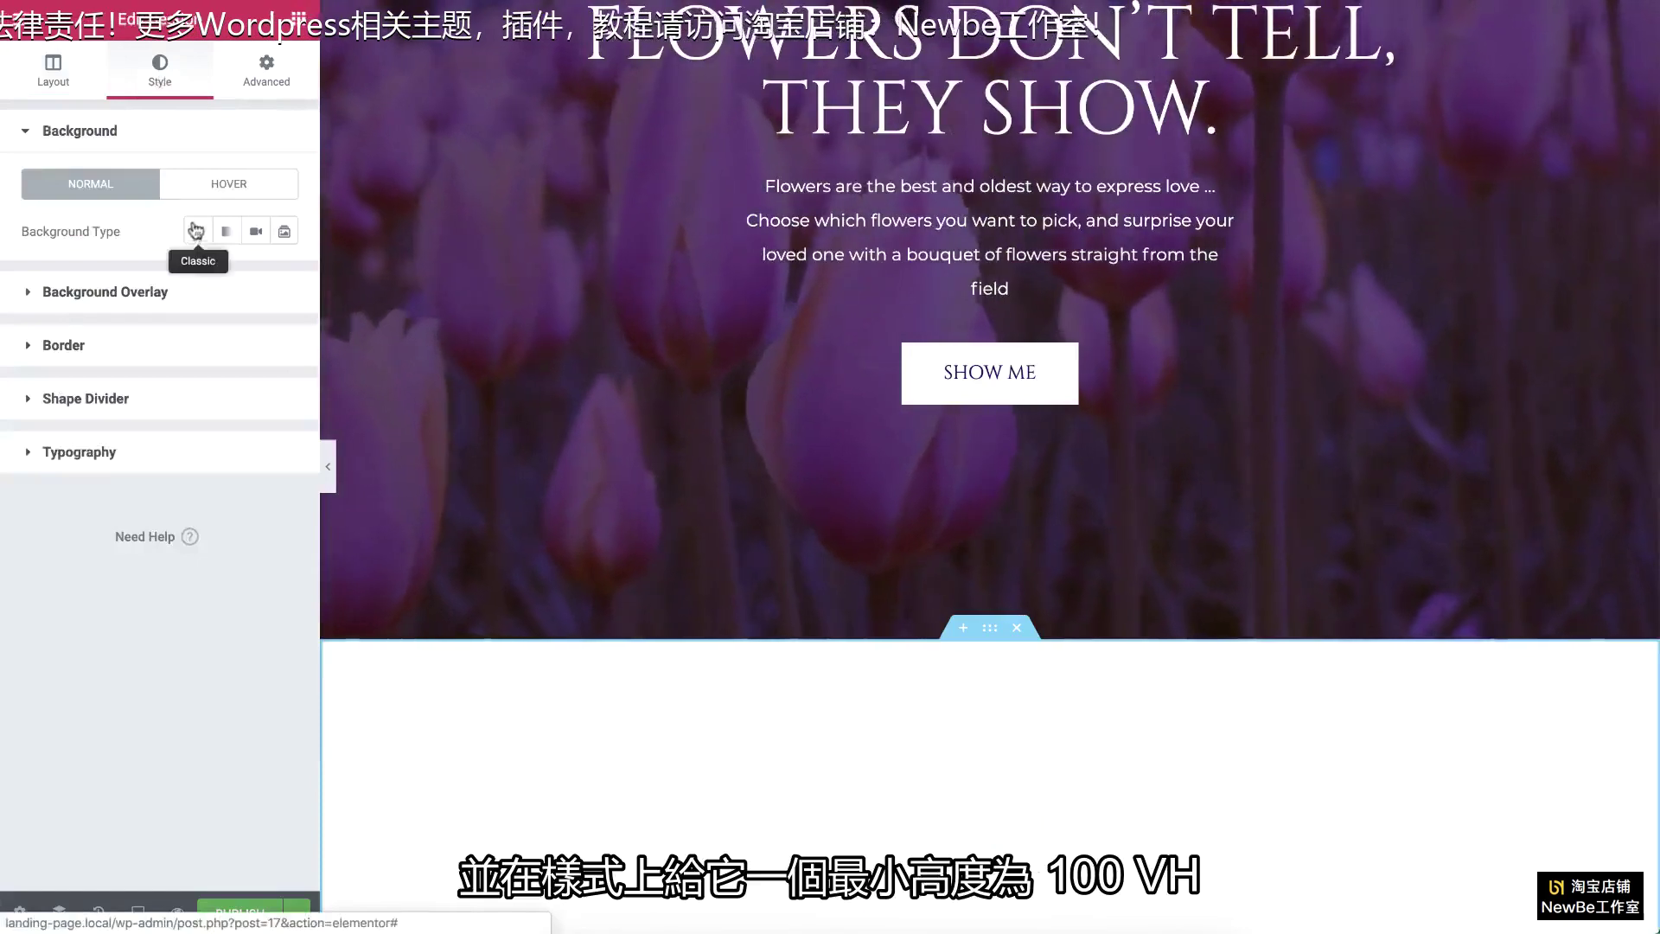
{"action": "left_click", "coordinate": [196, 230]}
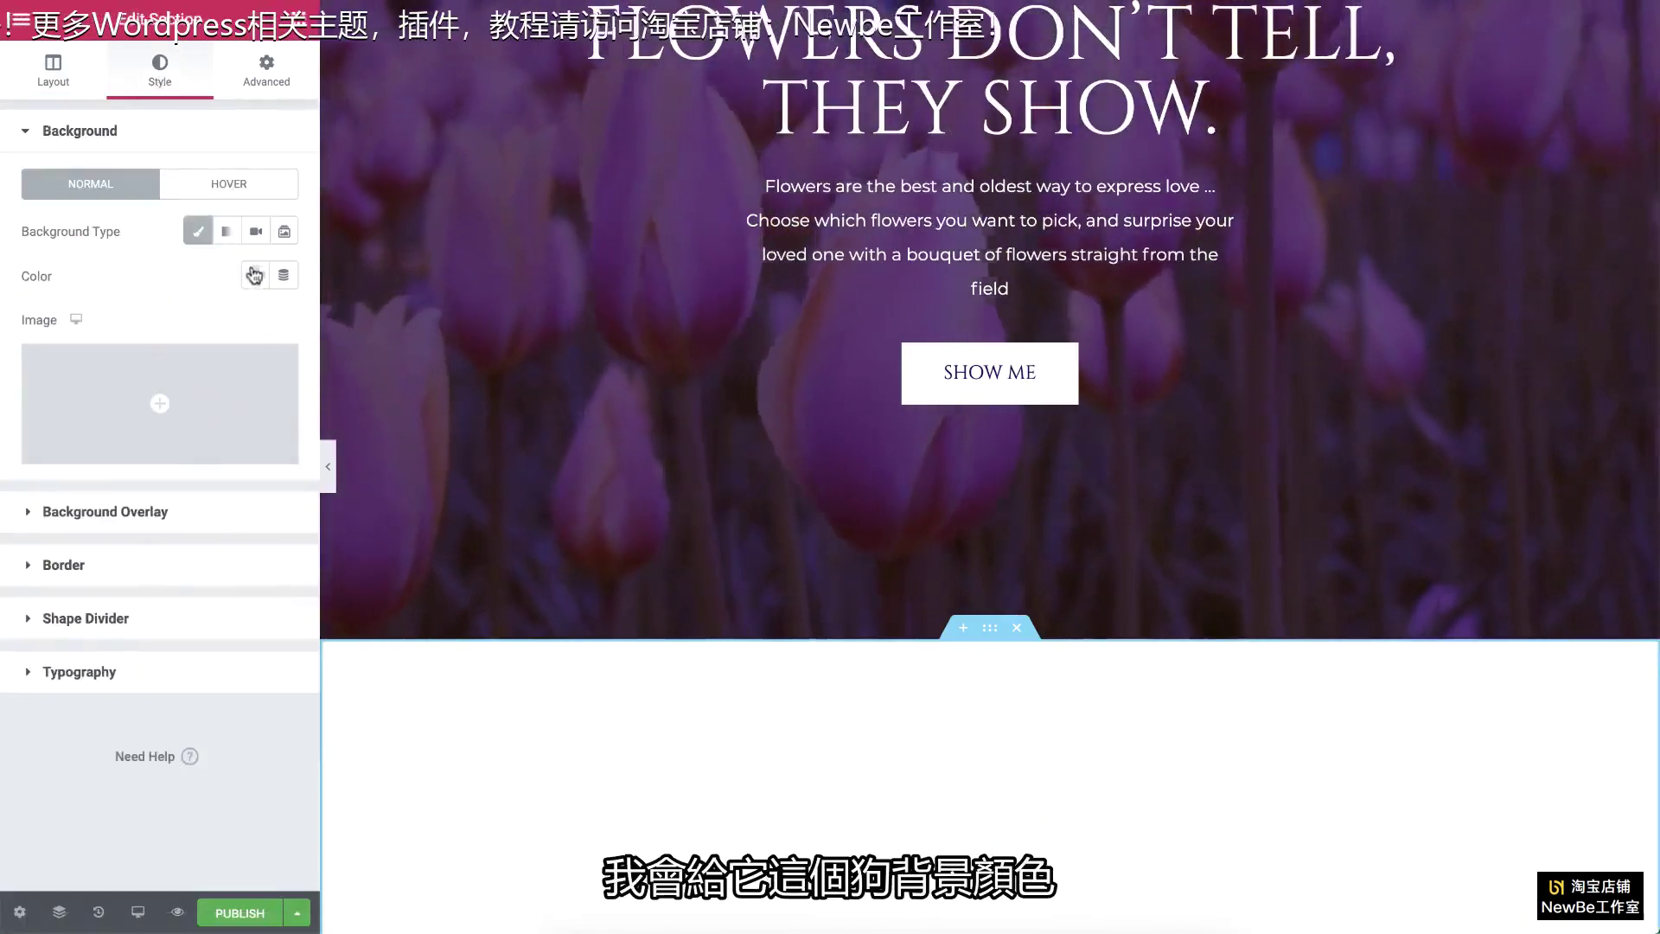
{"action": "left_click", "coordinate": [254, 275]}
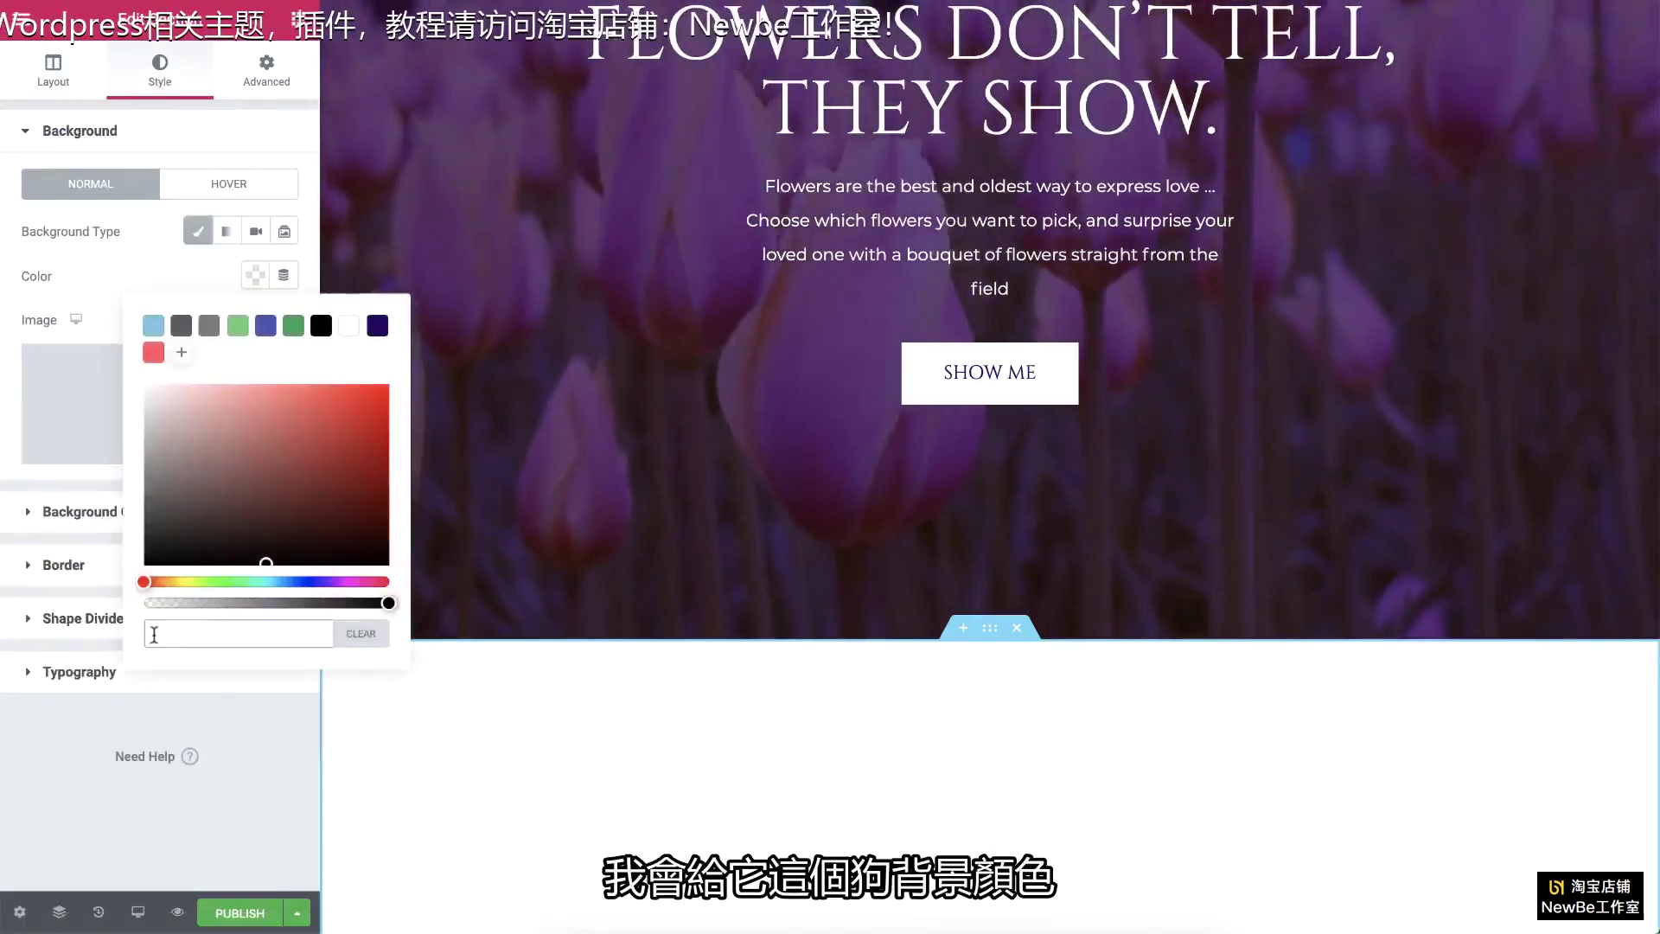
{"action": "left_click", "coordinate": [154, 635]}
{"action": "type", "text": "#28162A"}
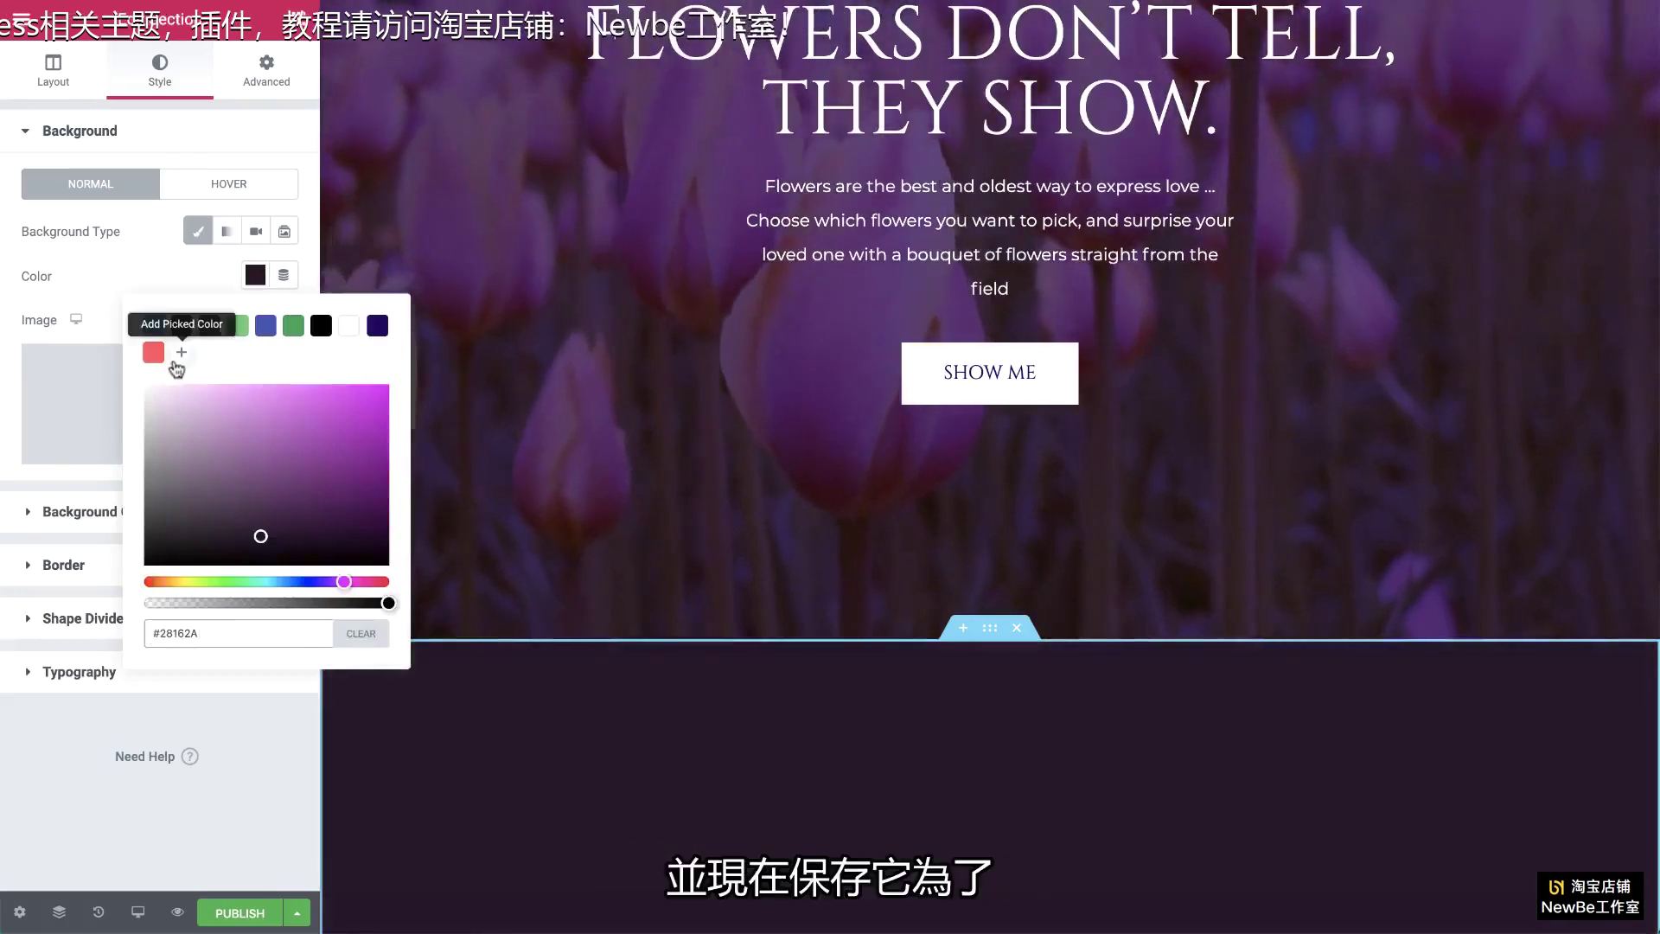
{"action": "left_click", "coordinate": [182, 355]}
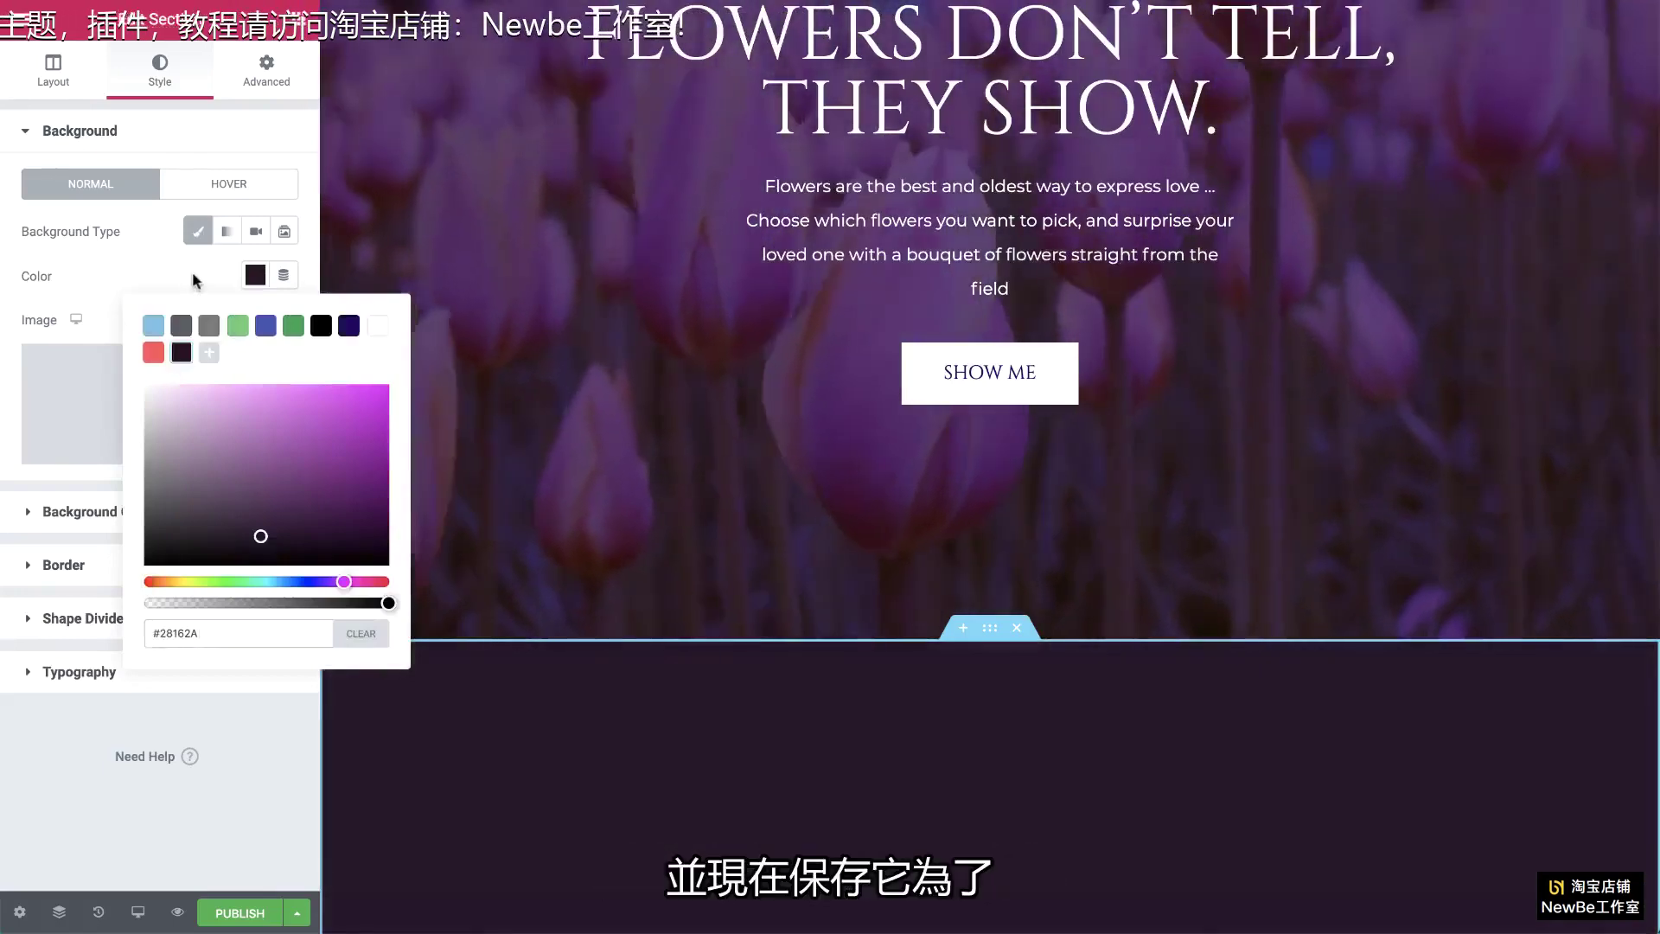
{"action": "scroll", "coordinate": [678, 315], "scroll_direction": "up", "scroll_amount": 3}
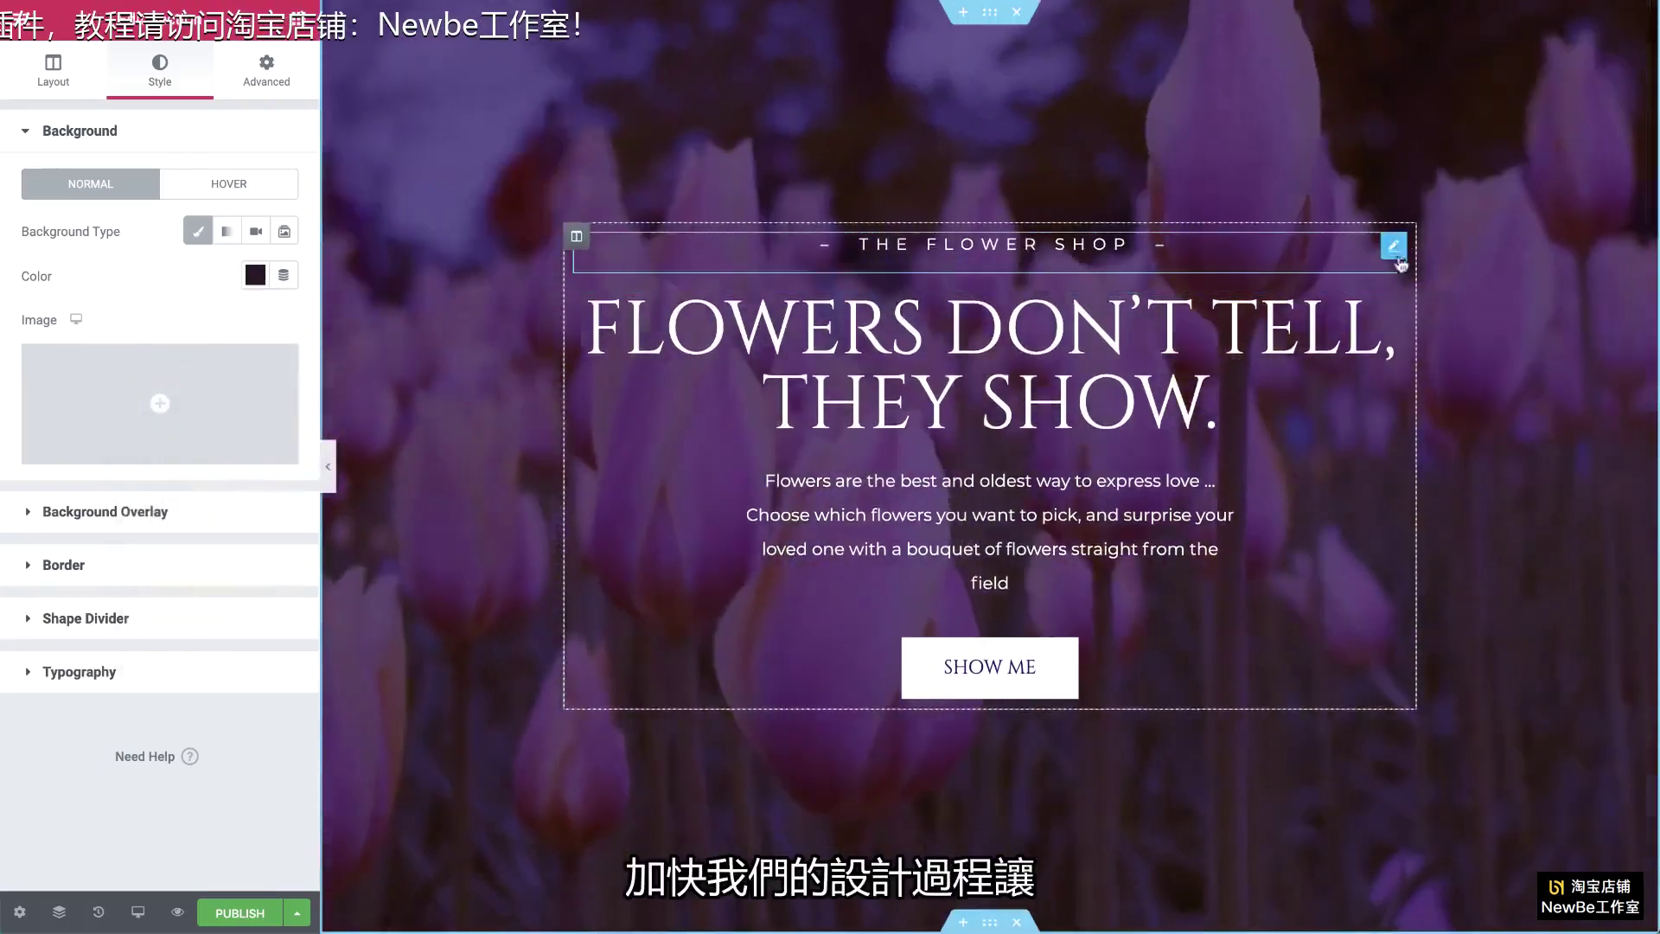
Step: Copy The Flower Shop tagline into the dark section's empty column and reword it 'see the selection'
{"action": "left_click", "coordinate": [1392, 249]}
{"action": "right_click", "coordinate": [1392, 251]}
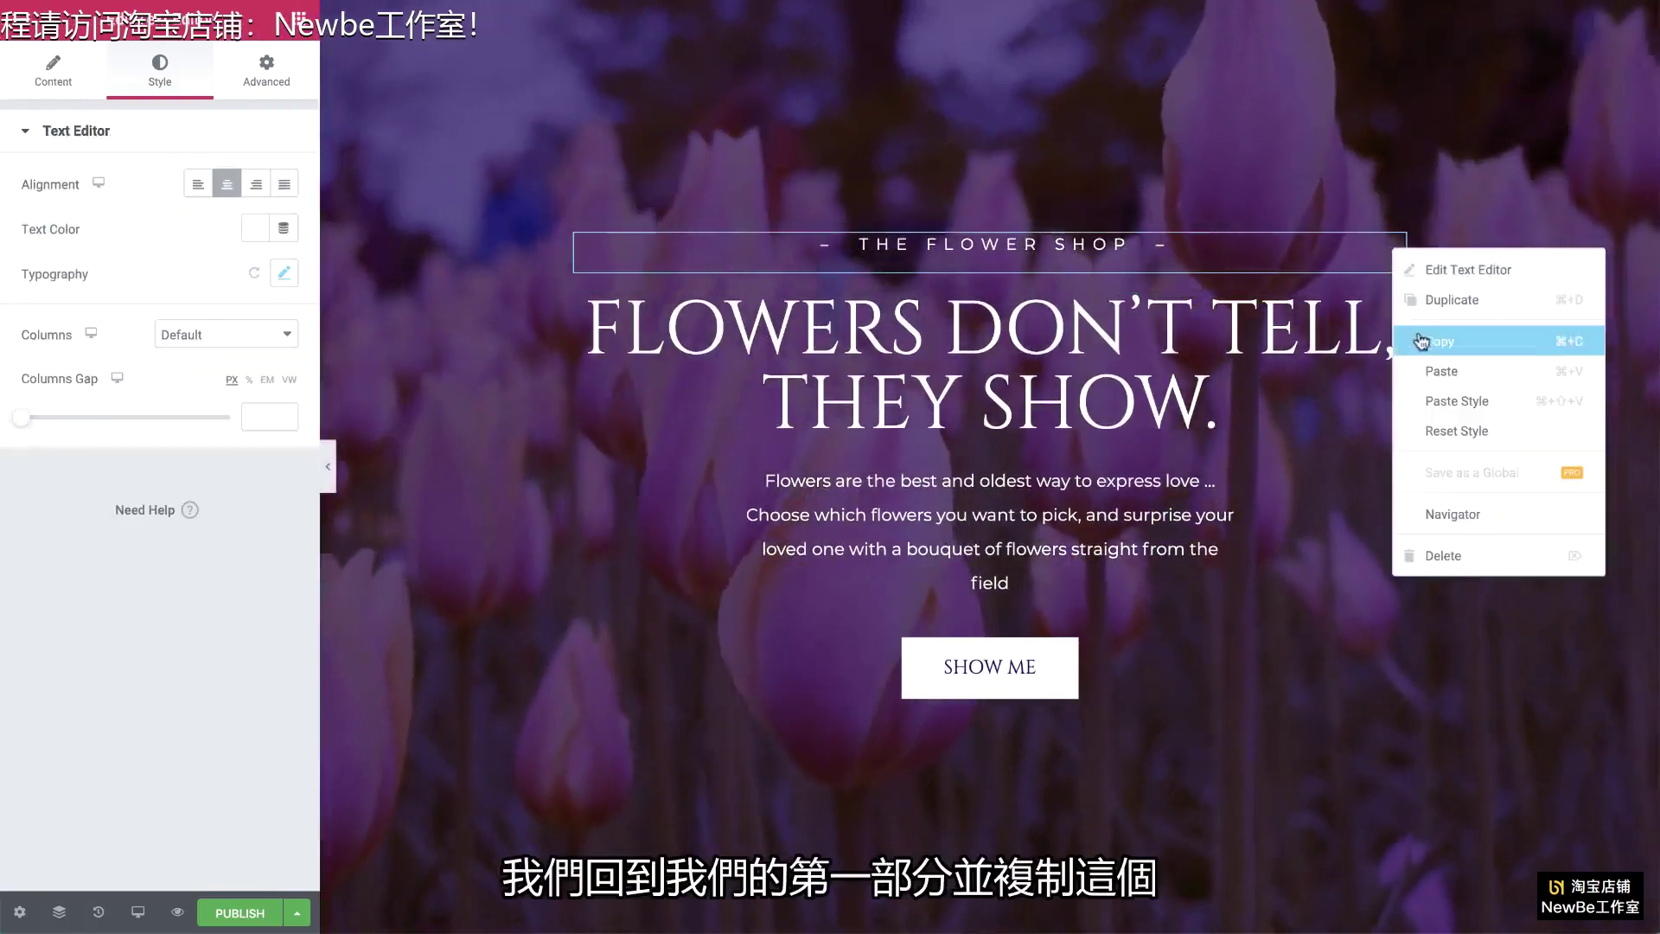
{"action": "left_click", "coordinate": [1461, 329]}
{"action": "scroll", "coordinate": [1400, 303], "scroll_direction": "down", "scroll_amount": 6}
{"action": "scroll", "coordinate": [1402, 307], "scroll_direction": "down", "scroll_amount": 2}
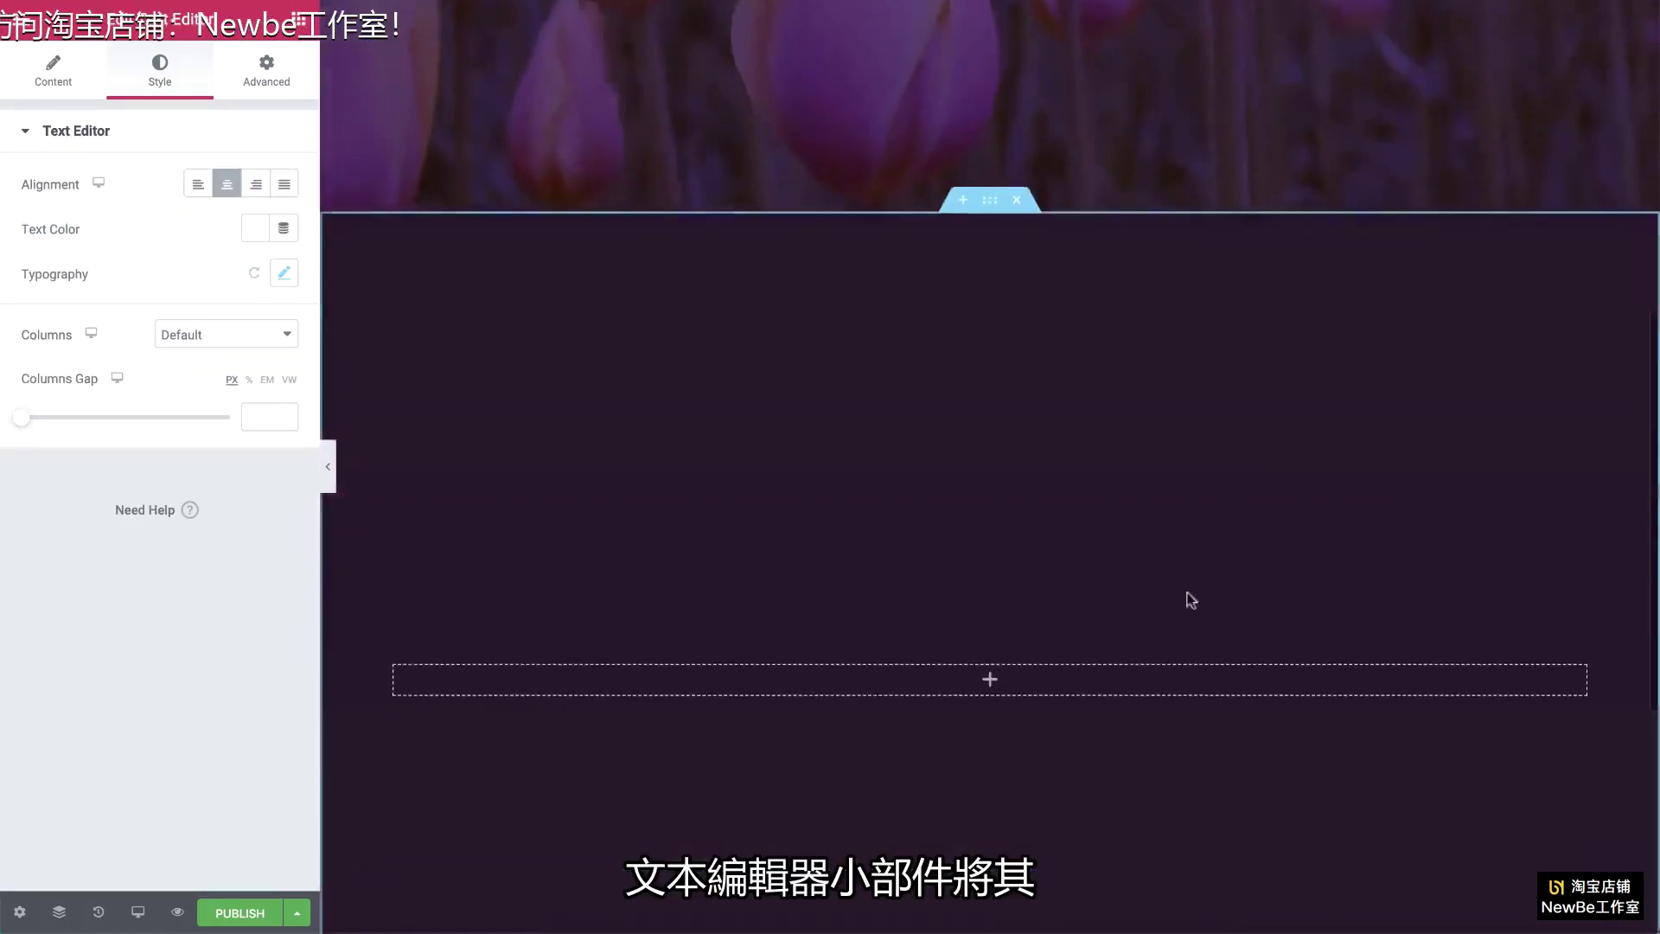
{"action": "right_click", "coordinate": [1125, 678]}
{"action": "left_click", "coordinate": [1180, 770]}
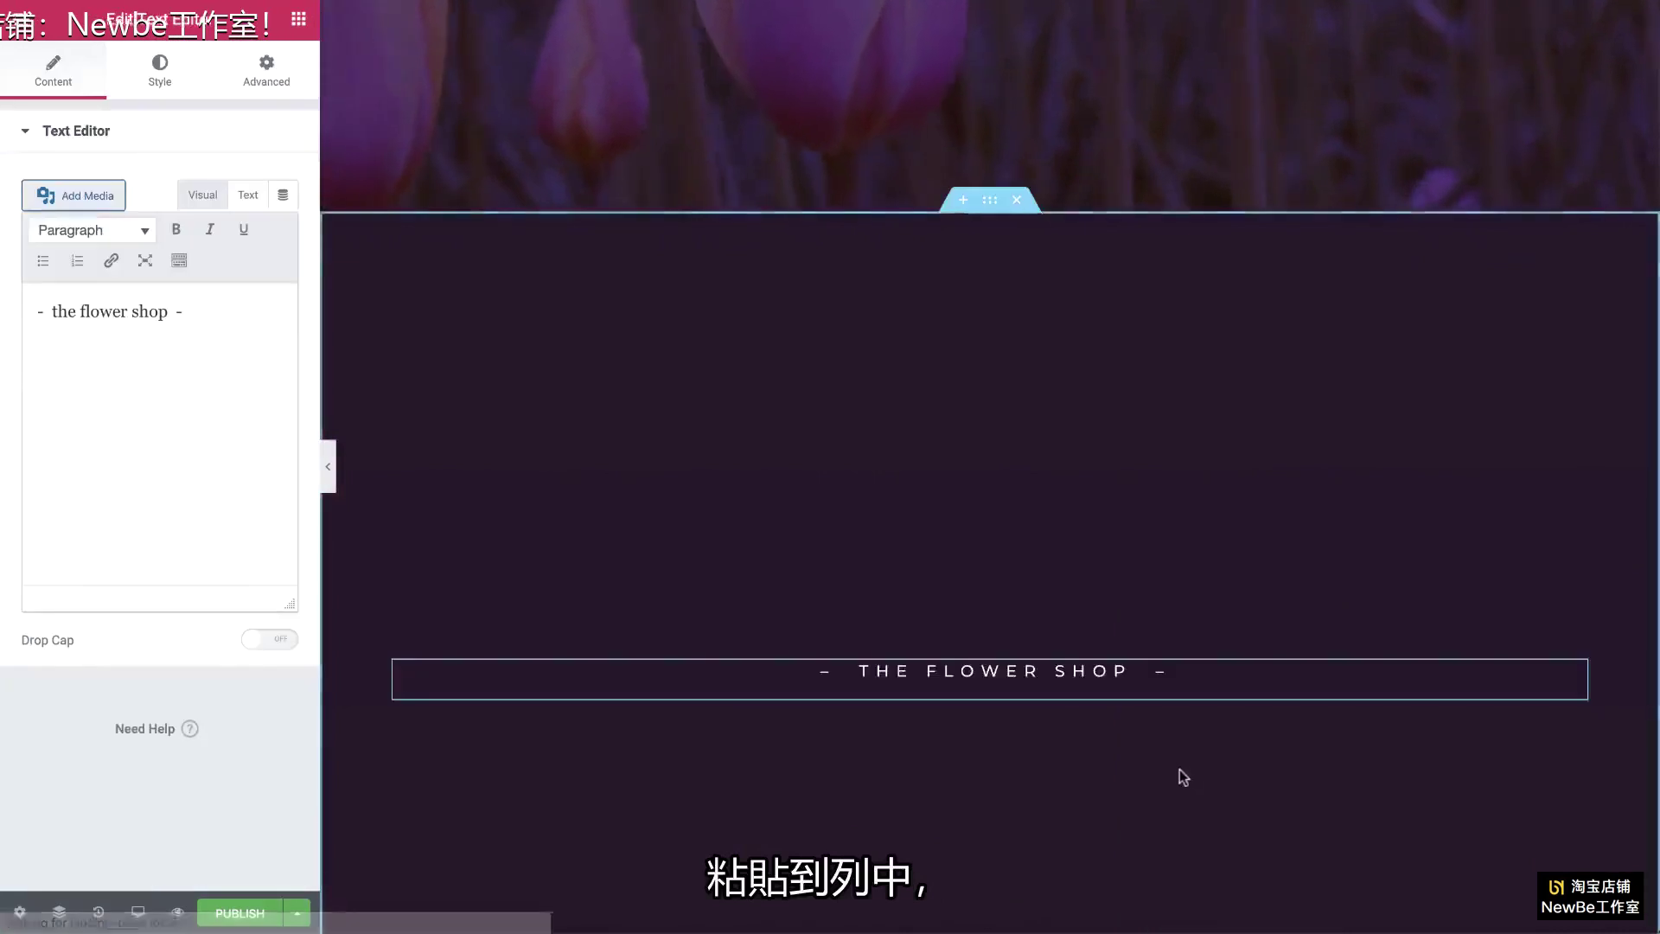
{"action": "scroll", "coordinate": [1163, 748], "scroll_direction": "down", "scroll_amount": 4}
{"action": "scroll", "coordinate": [1167, 755], "scroll_direction": "up", "scroll_amount": 1}
{"action": "scroll", "coordinate": [1168, 755], "scroll_direction": "up", "scroll_amount": 1}
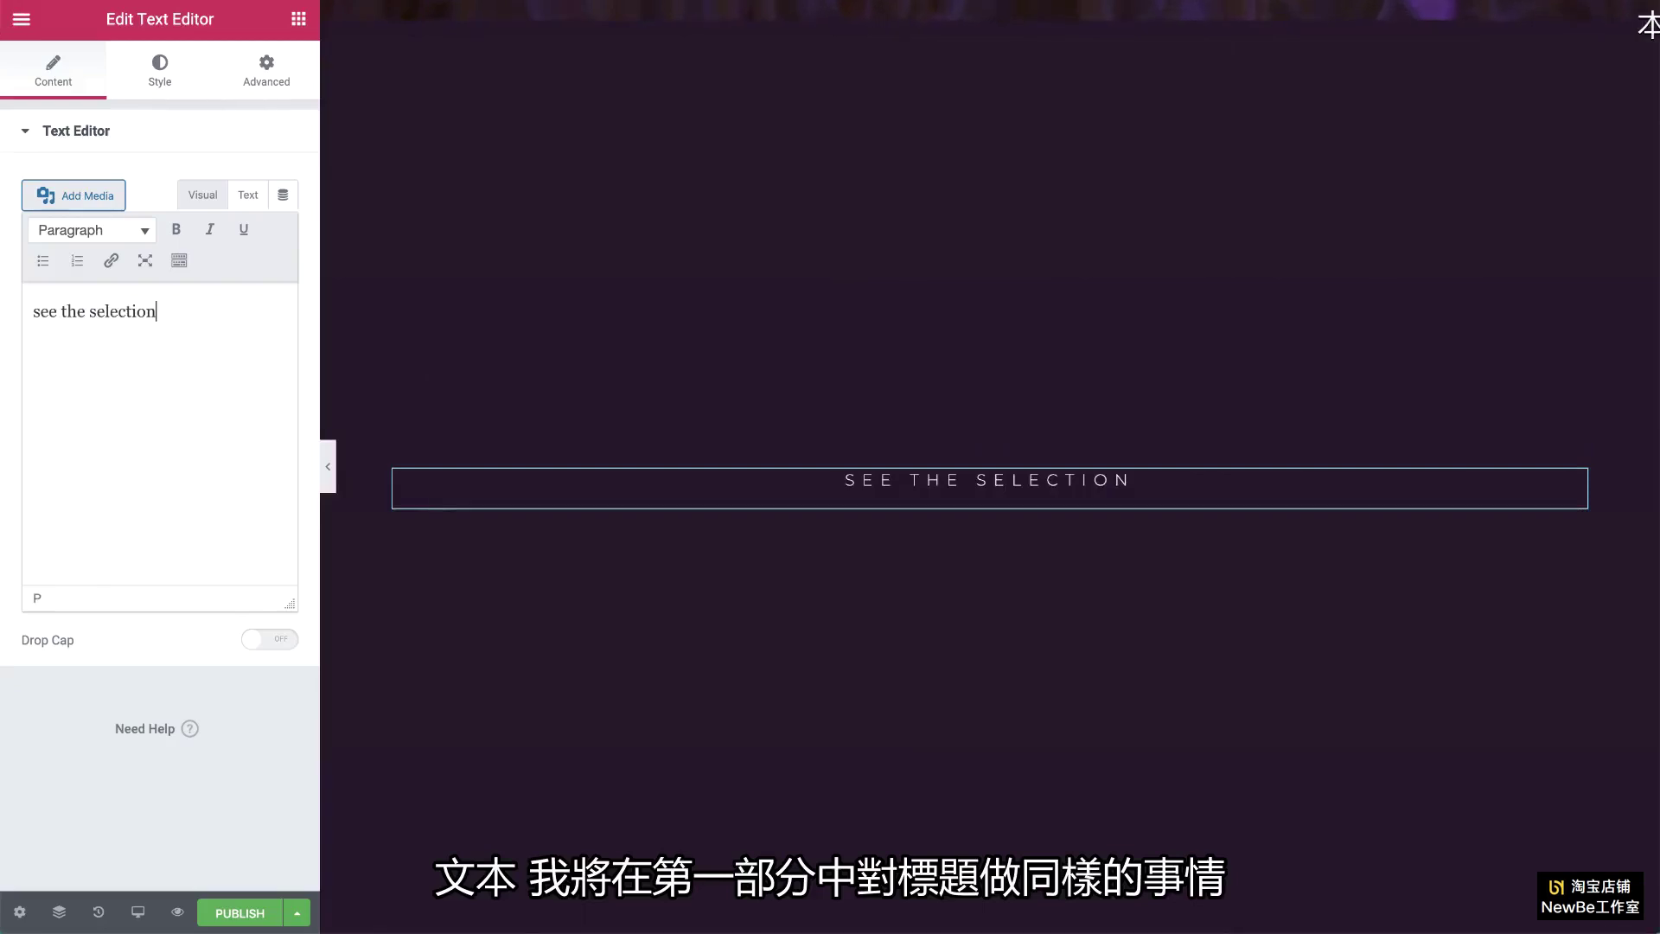
{"action": "scroll", "coordinate": [698, 307], "scroll_direction": "up", "scroll_amount": 7}
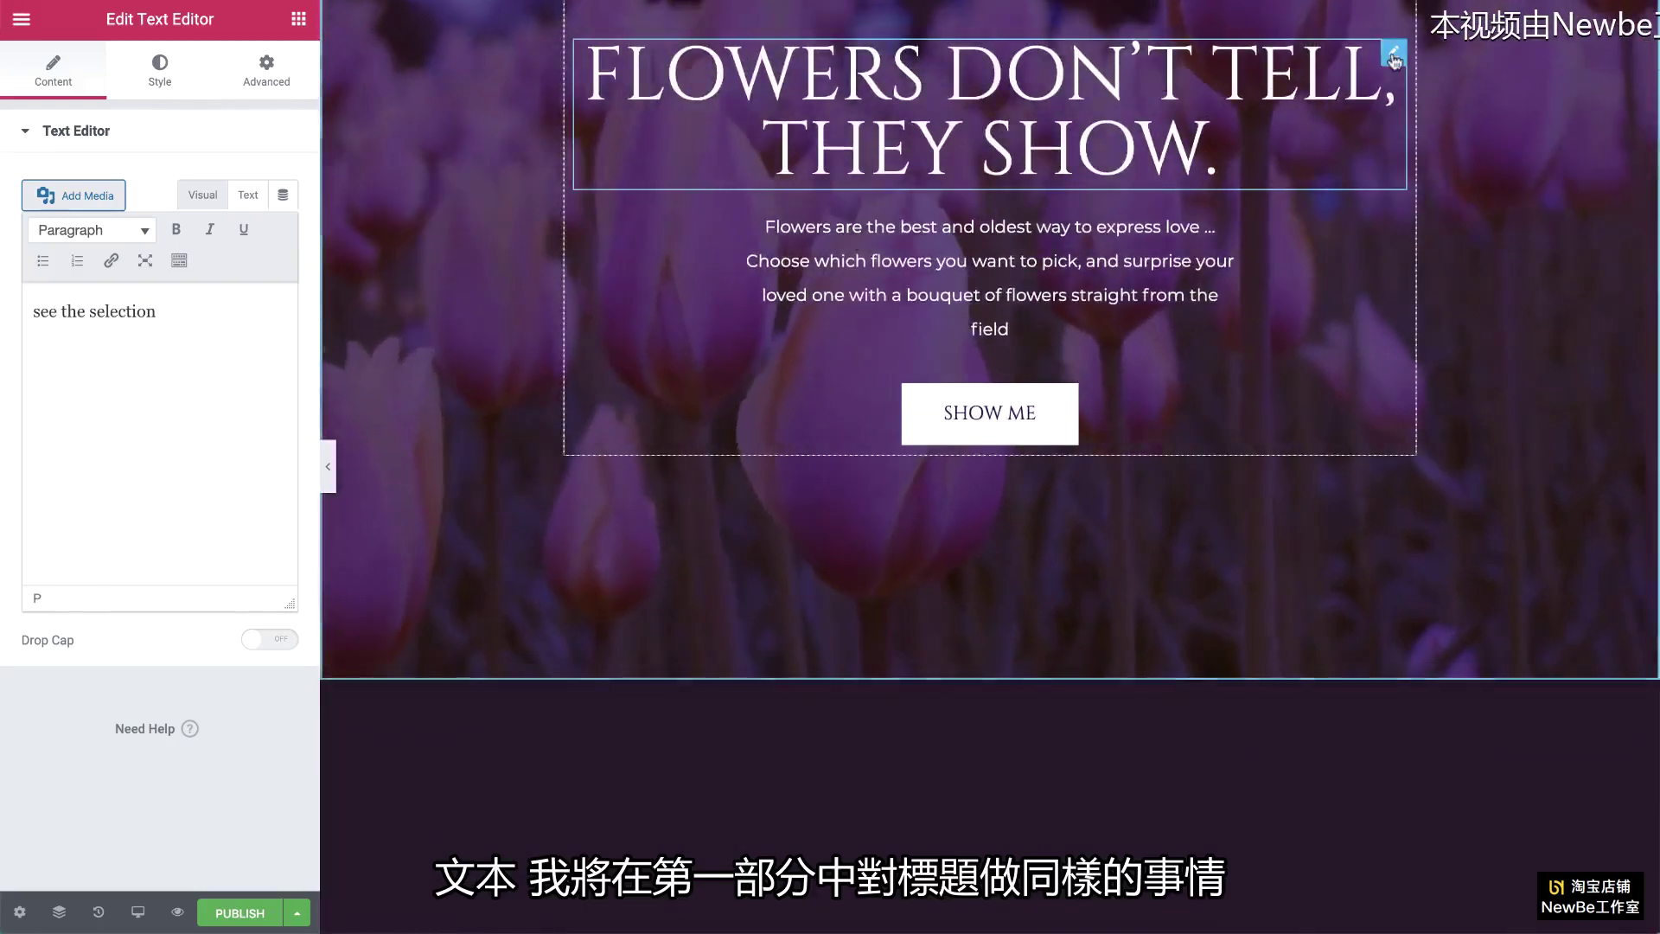
Step: Paste a copy of the hero heading under SEE THE SELECTION, retitled 'our flowers'
{"action": "right_click", "coordinate": [1392, 53]}
{"action": "left_click", "coordinate": [1428, 145]}
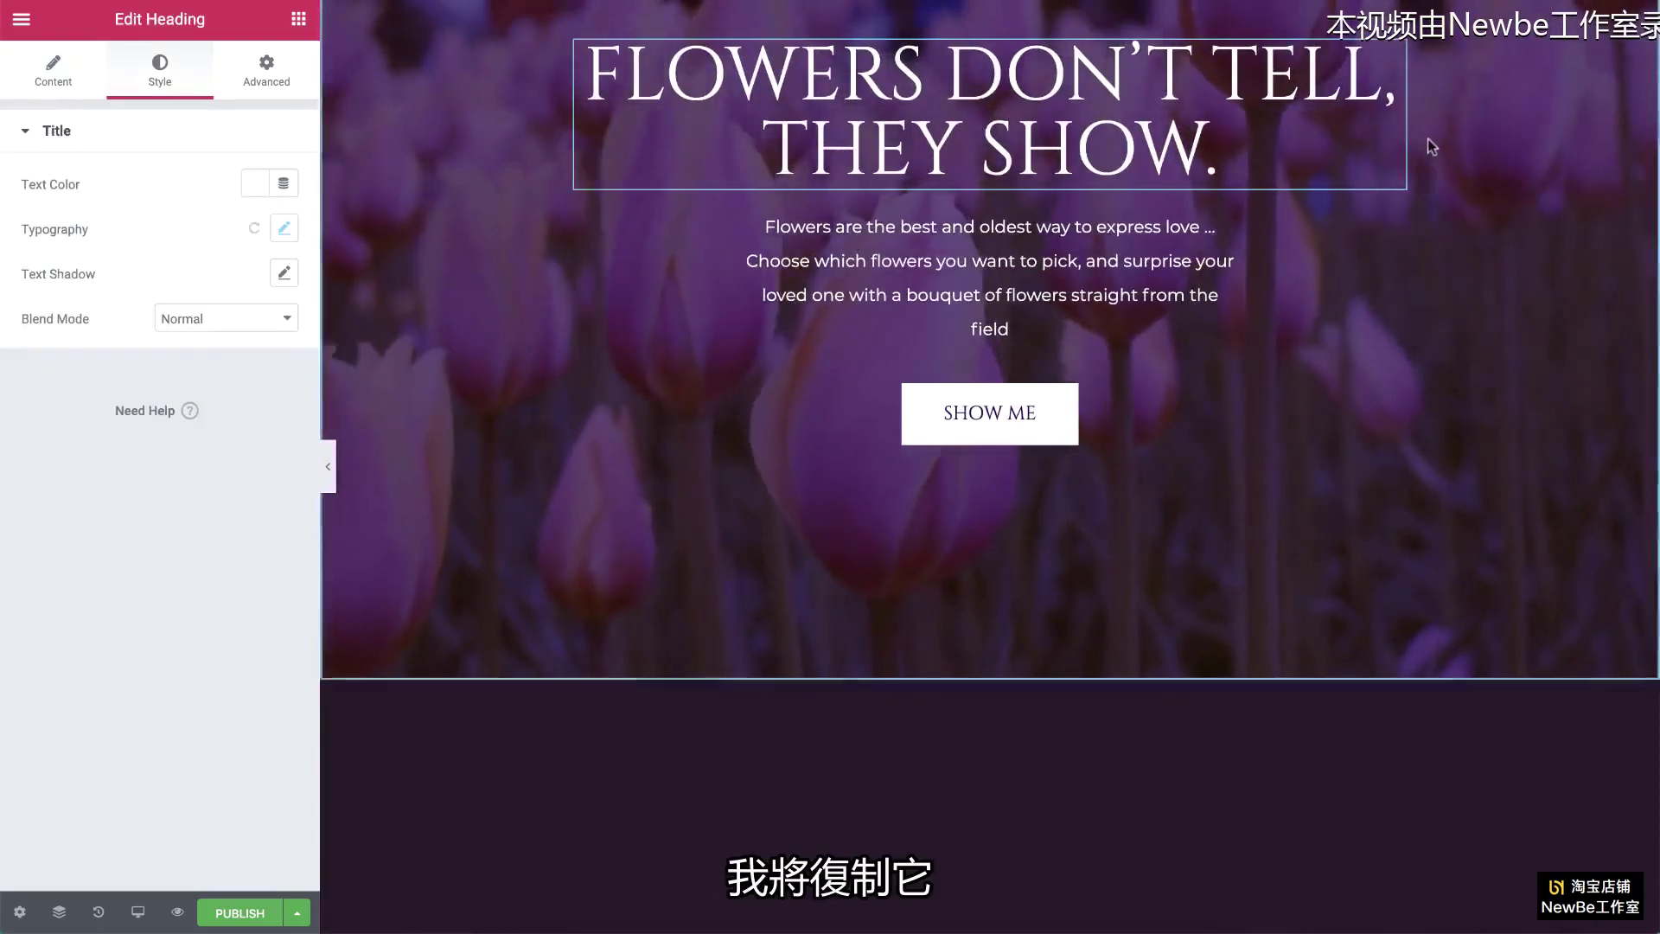
{"action": "scroll", "coordinate": [1422, 143], "scroll_direction": "down", "scroll_amount": 7}
{"action": "left_click", "coordinate": [1090, 400]}
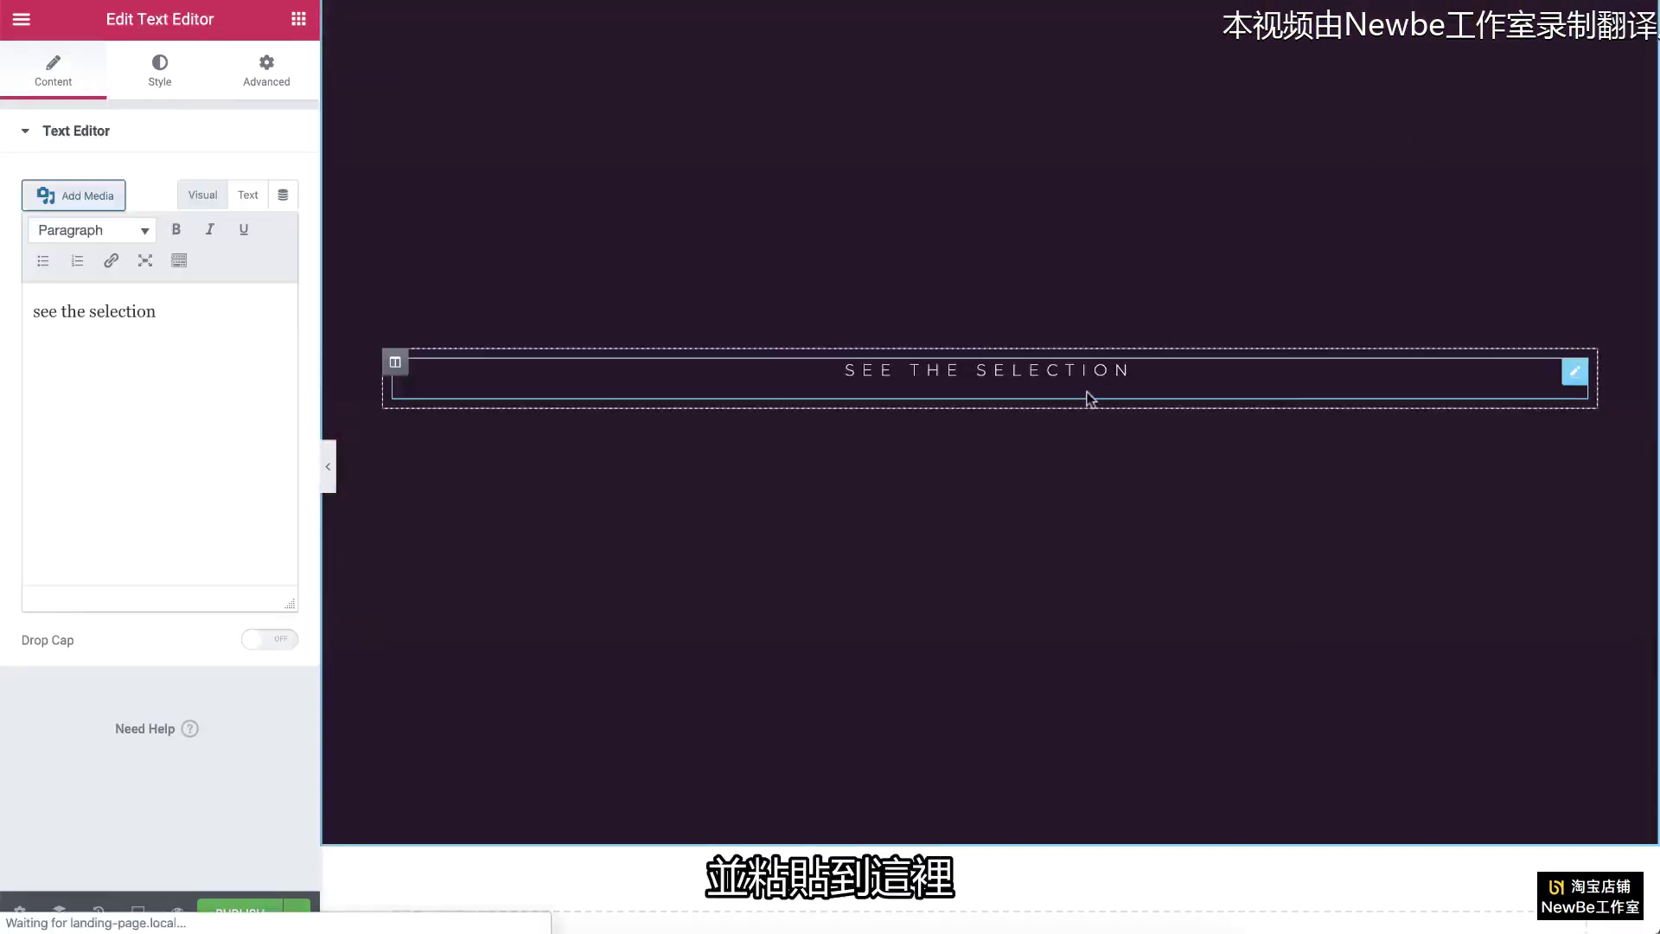
{"action": "right_click", "coordinate": [1090, 400]}
{"action": "left_click", "coordinate": [1132, 515]}
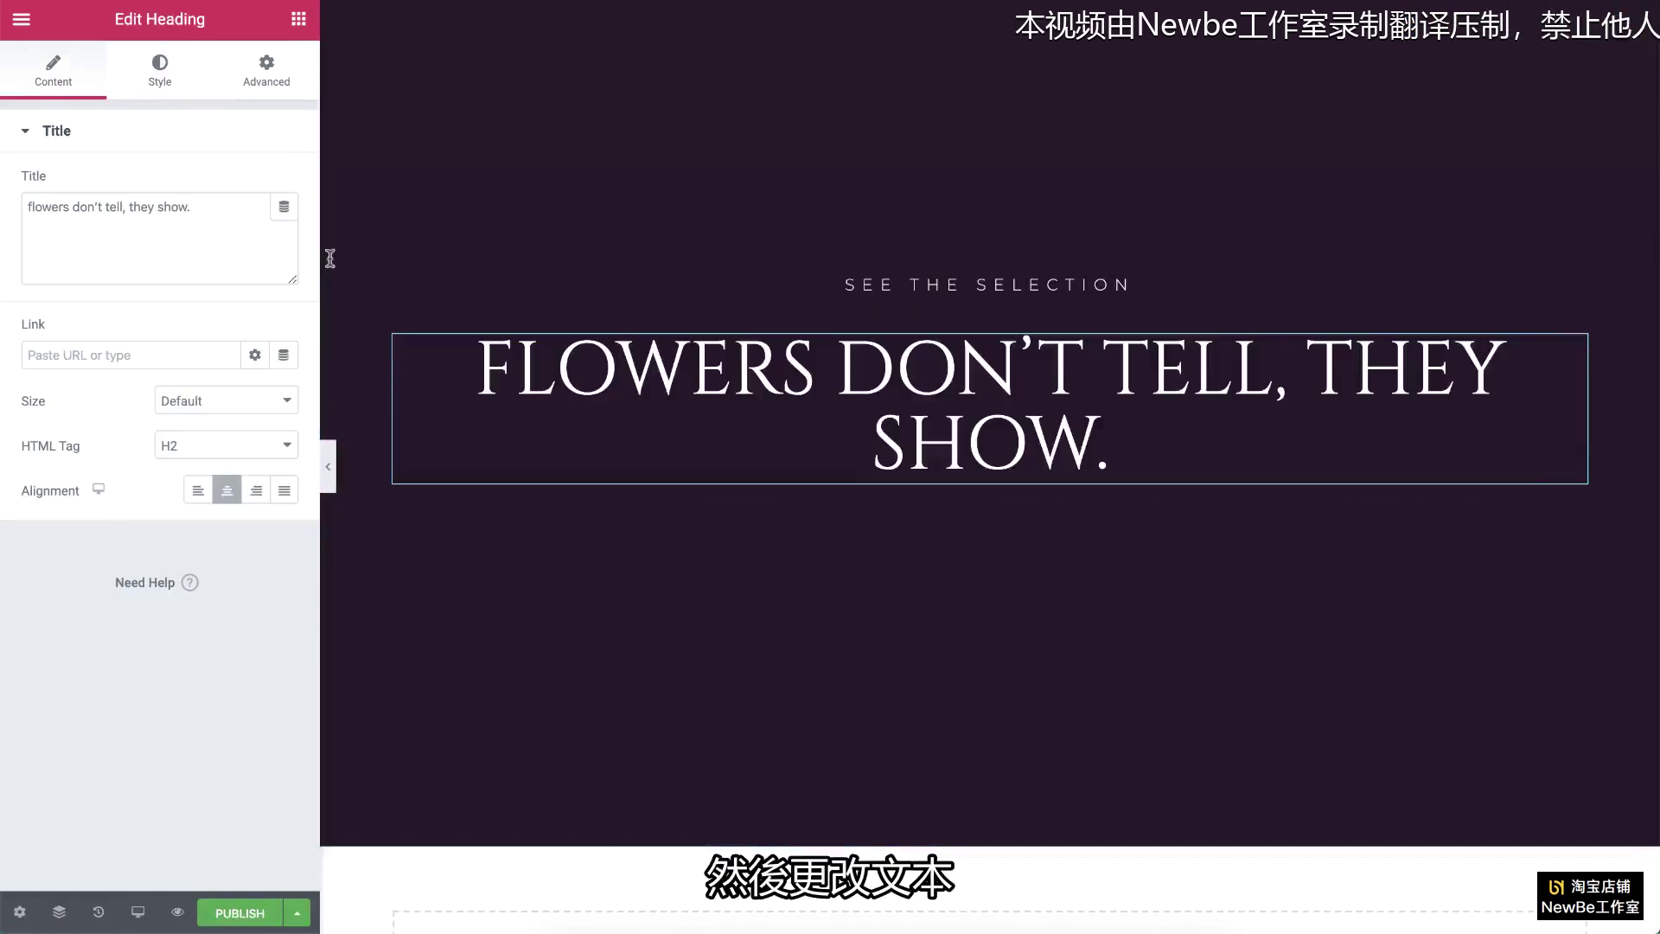
{"action": "type", "text": "our flowers"}
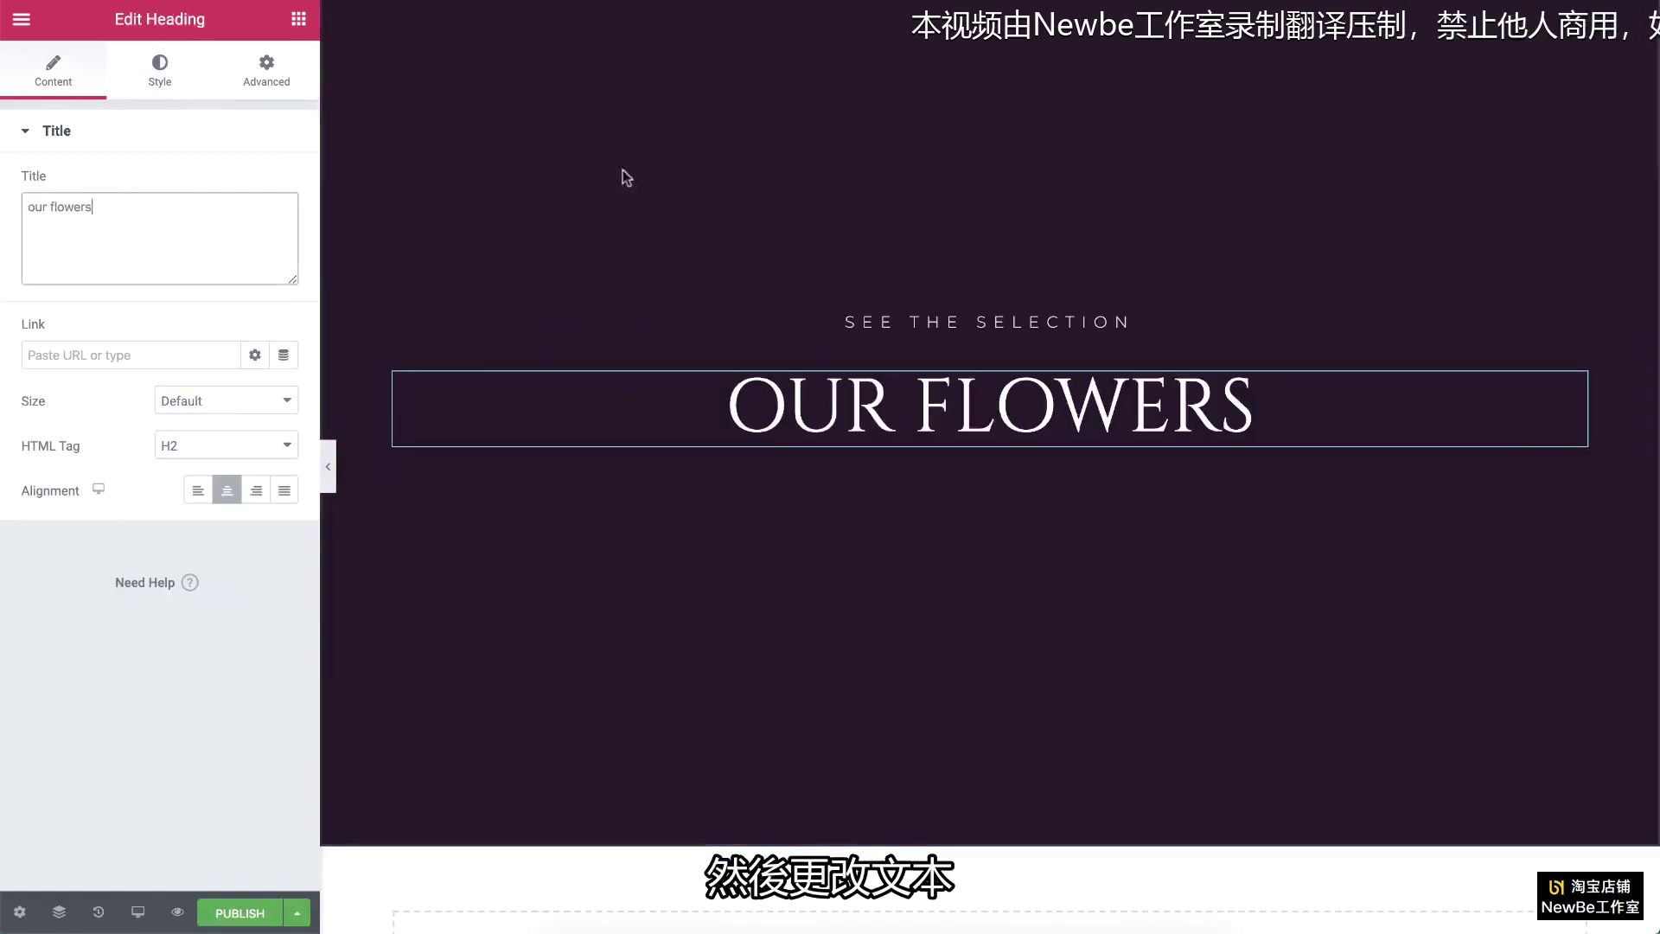
Step: Paste the hero paragraph below OUR FLOWERS and replace its text with the 'Finding the right flowers…' copy
{"action": "scroll", "coordinate": [786, 246], "scroll_direction": "up", "scroll_amount": 6}
{"action": "scroll", "coordinate": [787, 244], "scroll_direction": "up", "scroll_amount": 1}
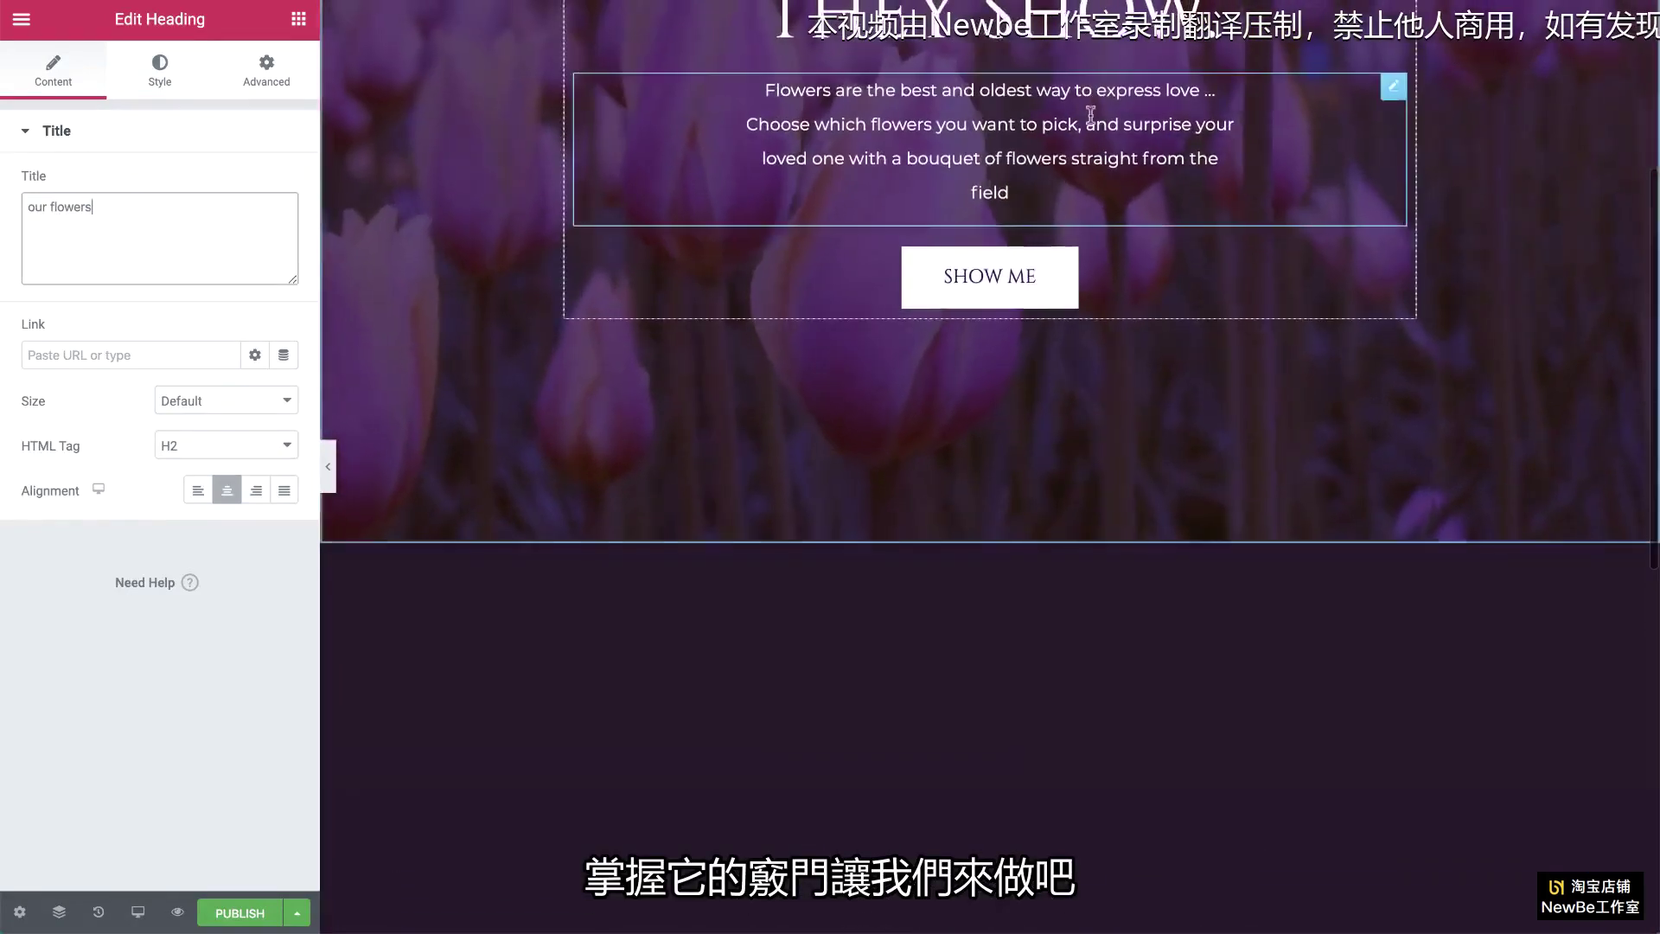
{"action": "left_click", "coordinate": [1392, 87]}
{"action": "right_click", "coordinate": [1391, 93]}
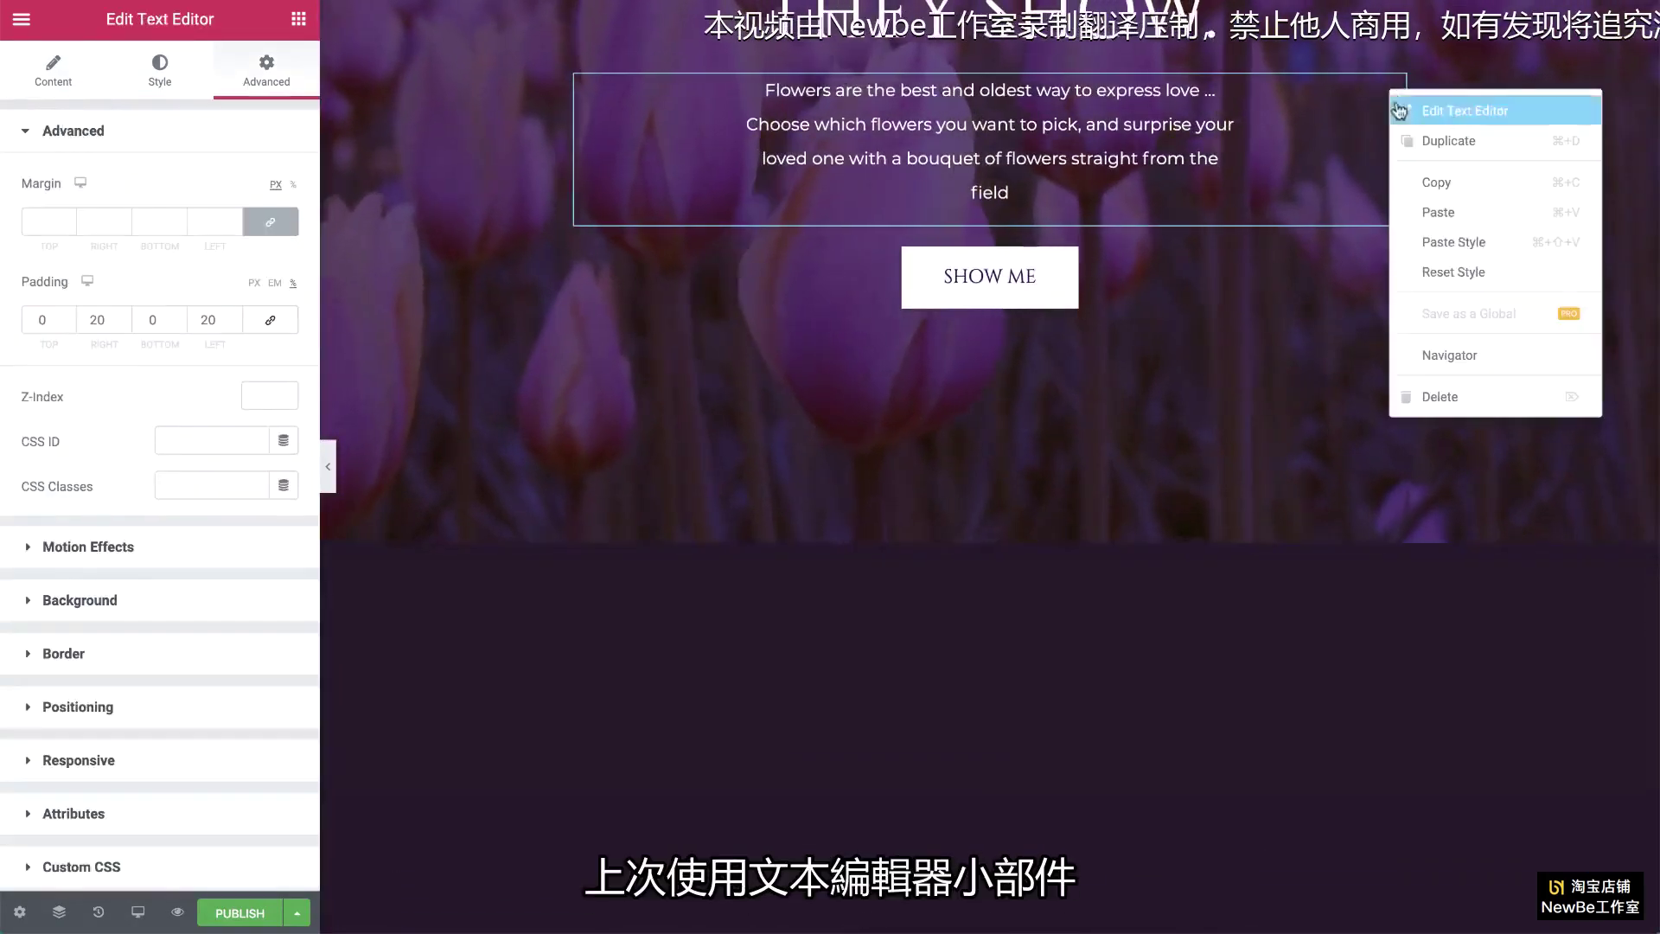
{"action": "scroll", "coordinate": [1349, 159], "scroll_direction": "down", "scroll_amount": 9}
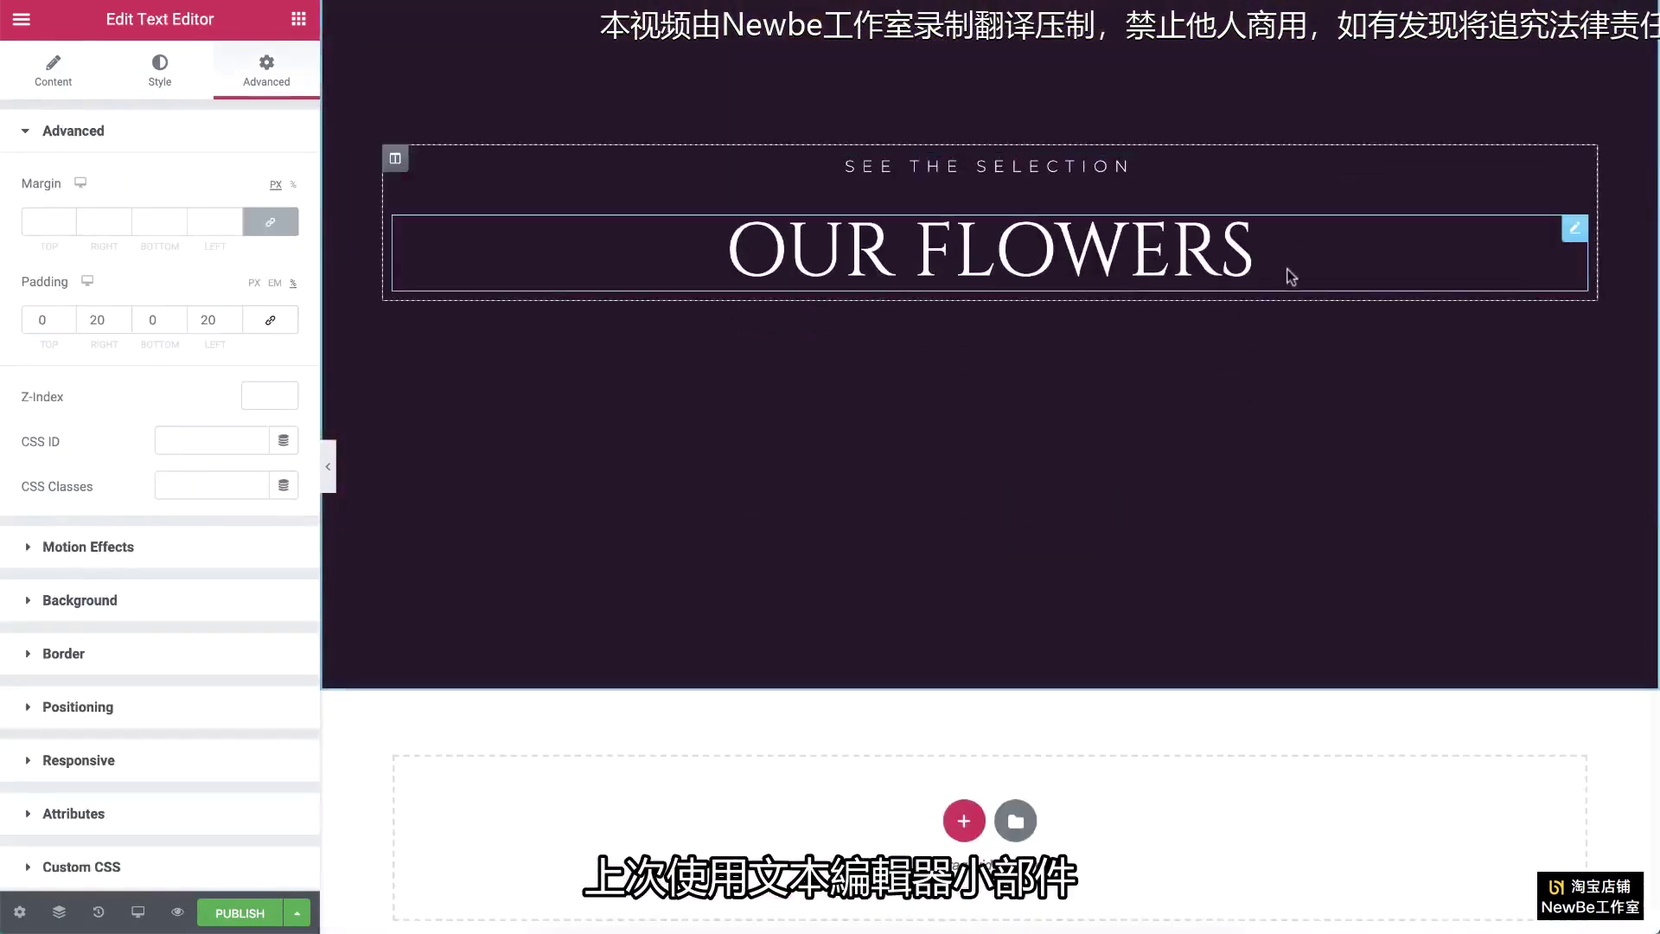
{"action": "right_click", "coordinate": [1289, 274]}
{"action": "left_click", "coordinate": [1331, 393]}
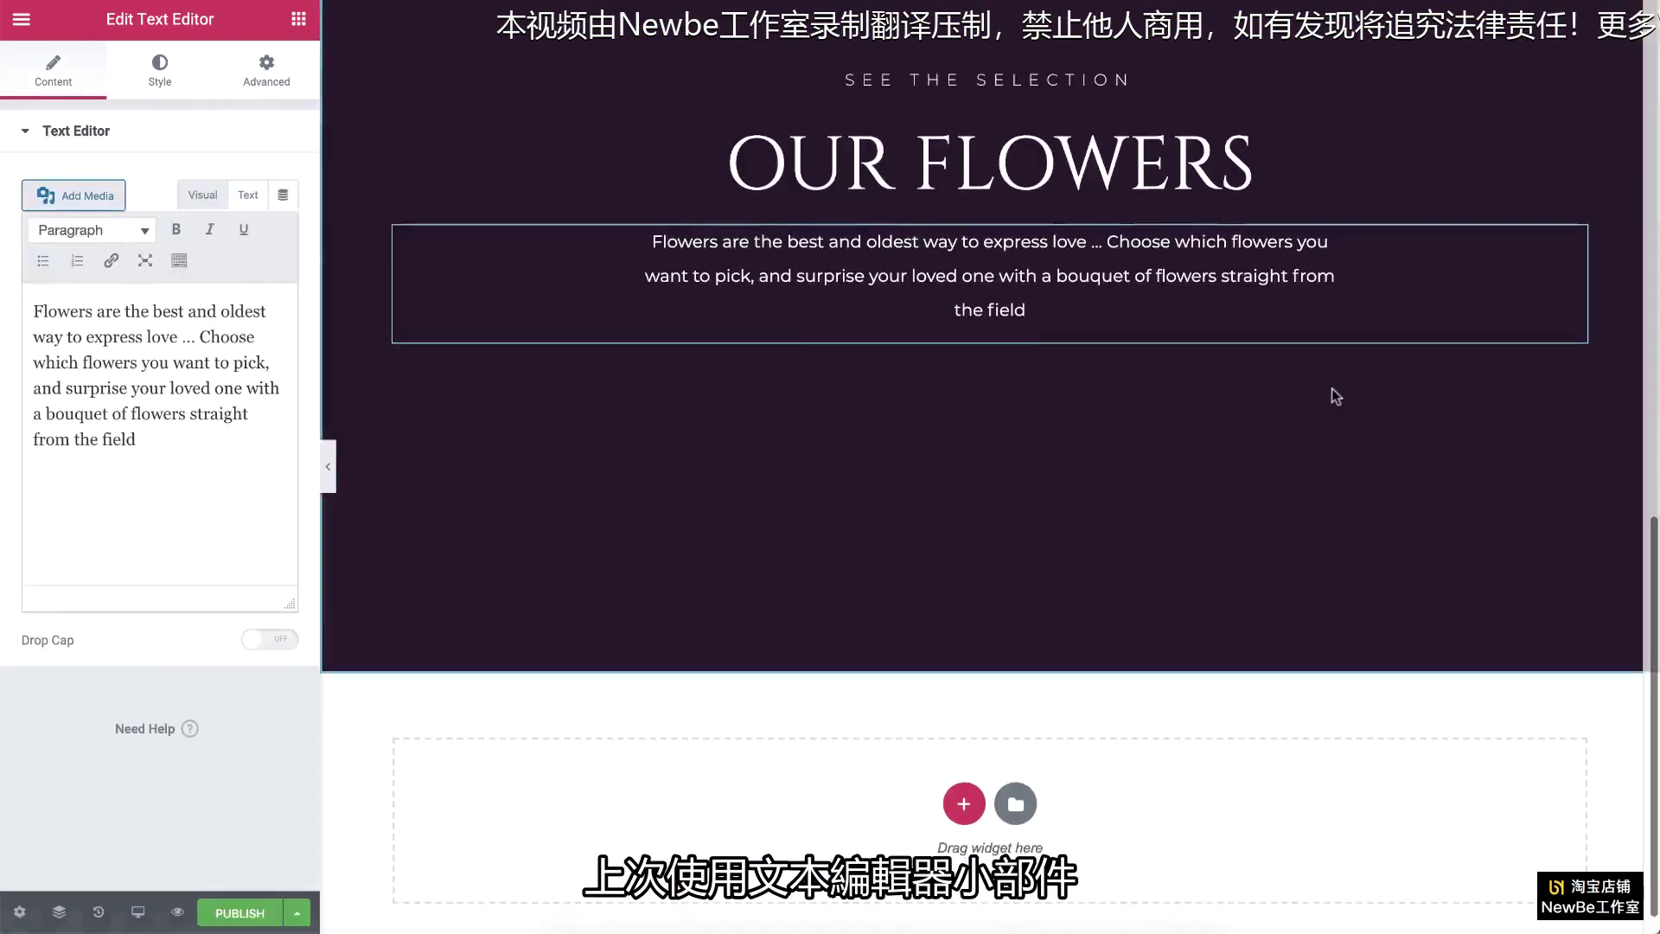
{"action": "left_click_drag", "start_coordinate": [136, 439], "coordinate": [33, 309]}
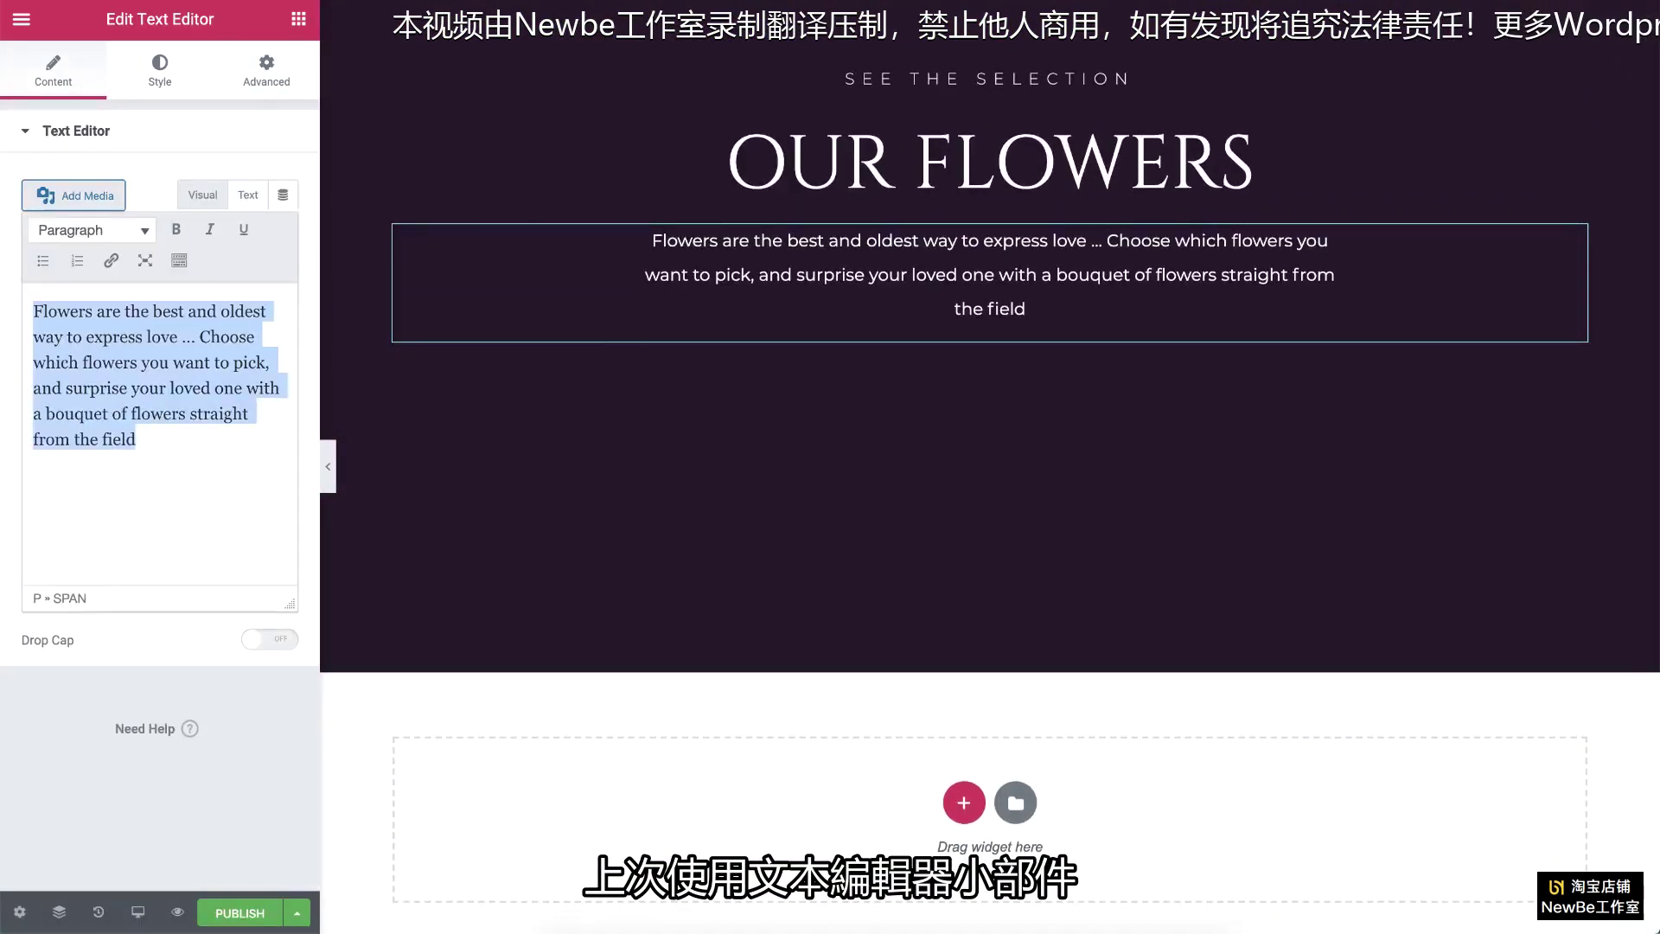
{"action": "key", "text": "ctrl+v"}
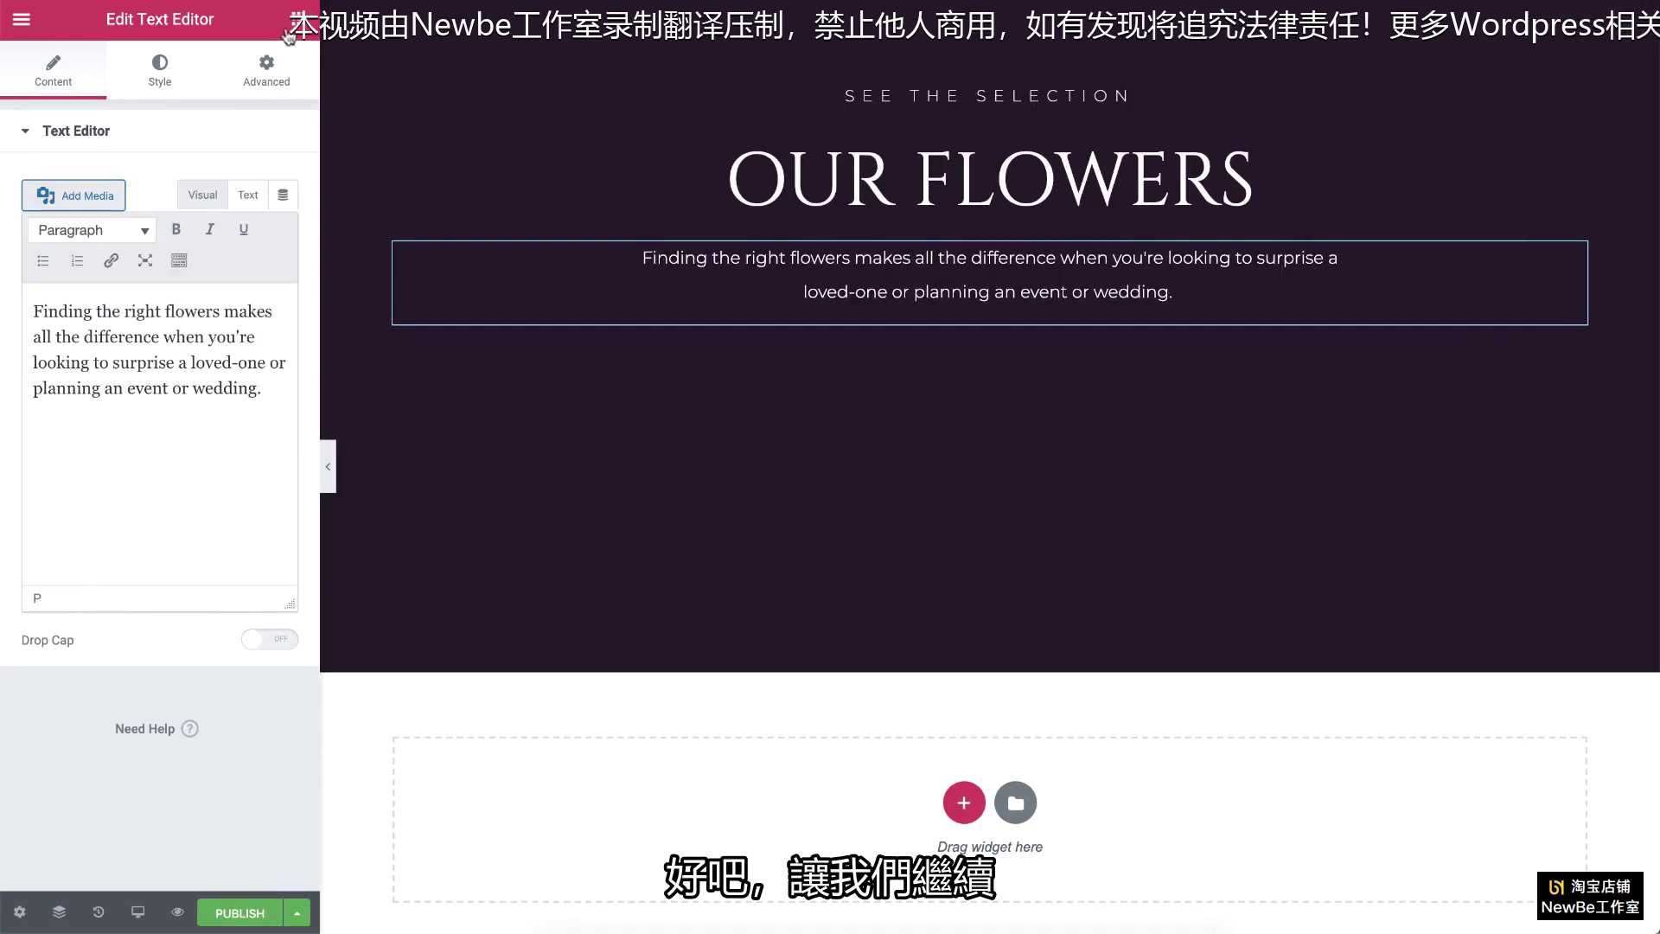
{"action": "left_click", "coordinate": [288, 35]}
{"action": "scroll", "coordinate": [467, 95], "scroll_direction": "up", "scroll_amount": 3}
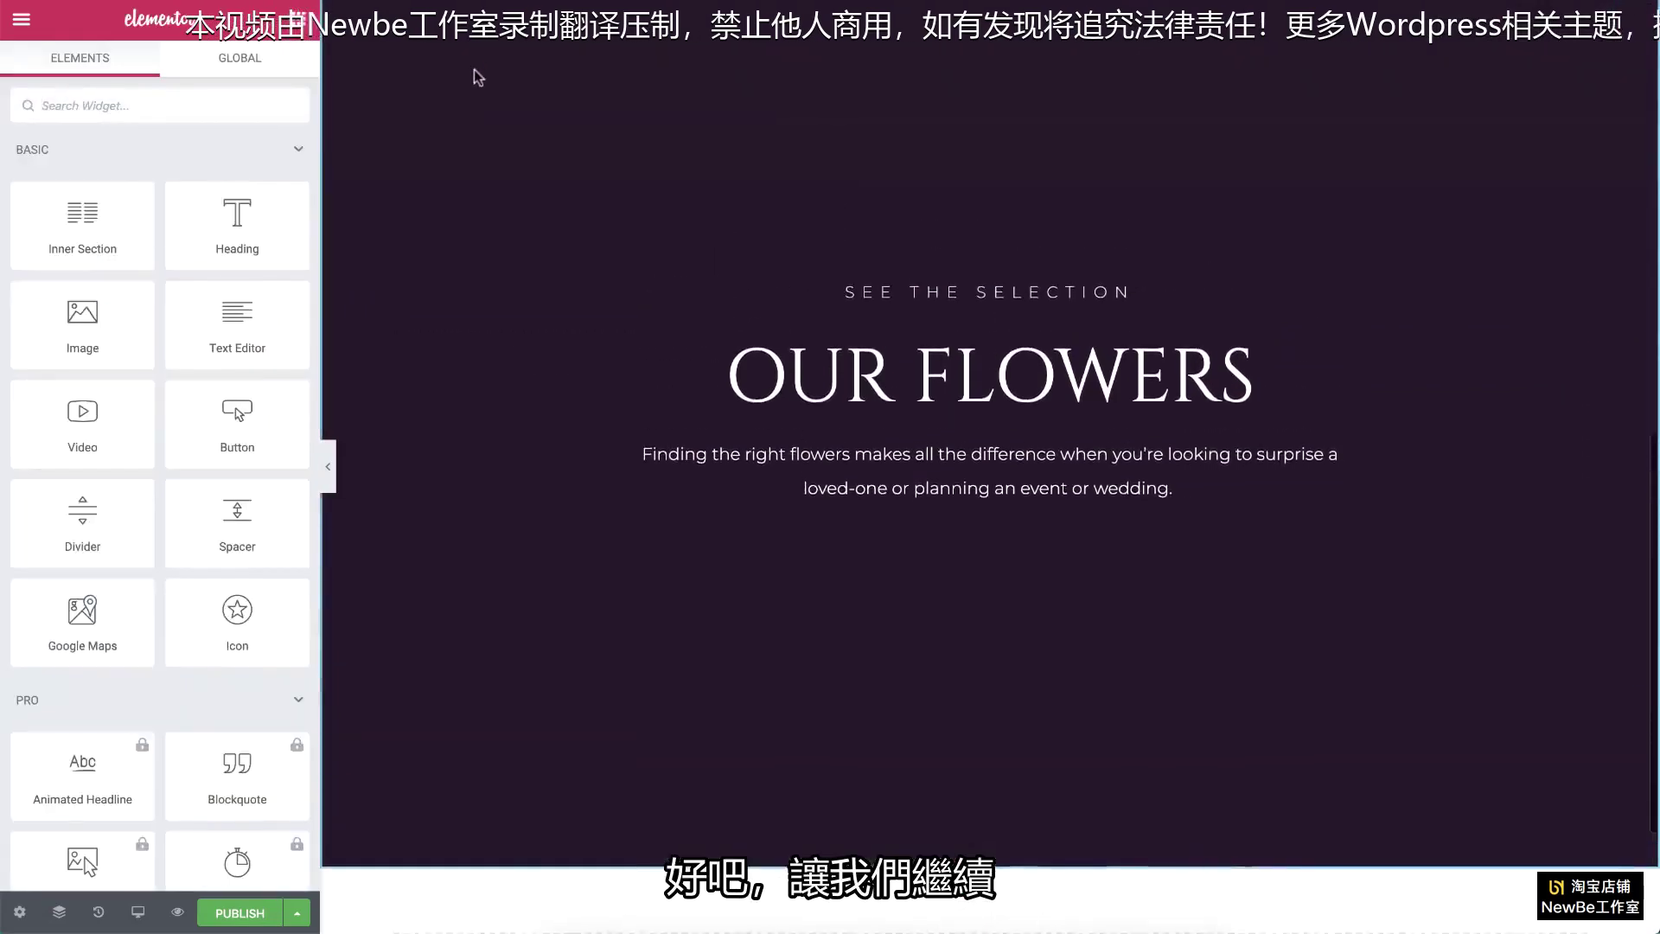
Step: Drop an Inner Section below the flowers paragraph and give it a third column
{"action": "scroll", "coordinate": [474, 73], "scroll_direction": "up", "scroll_amount": 2}
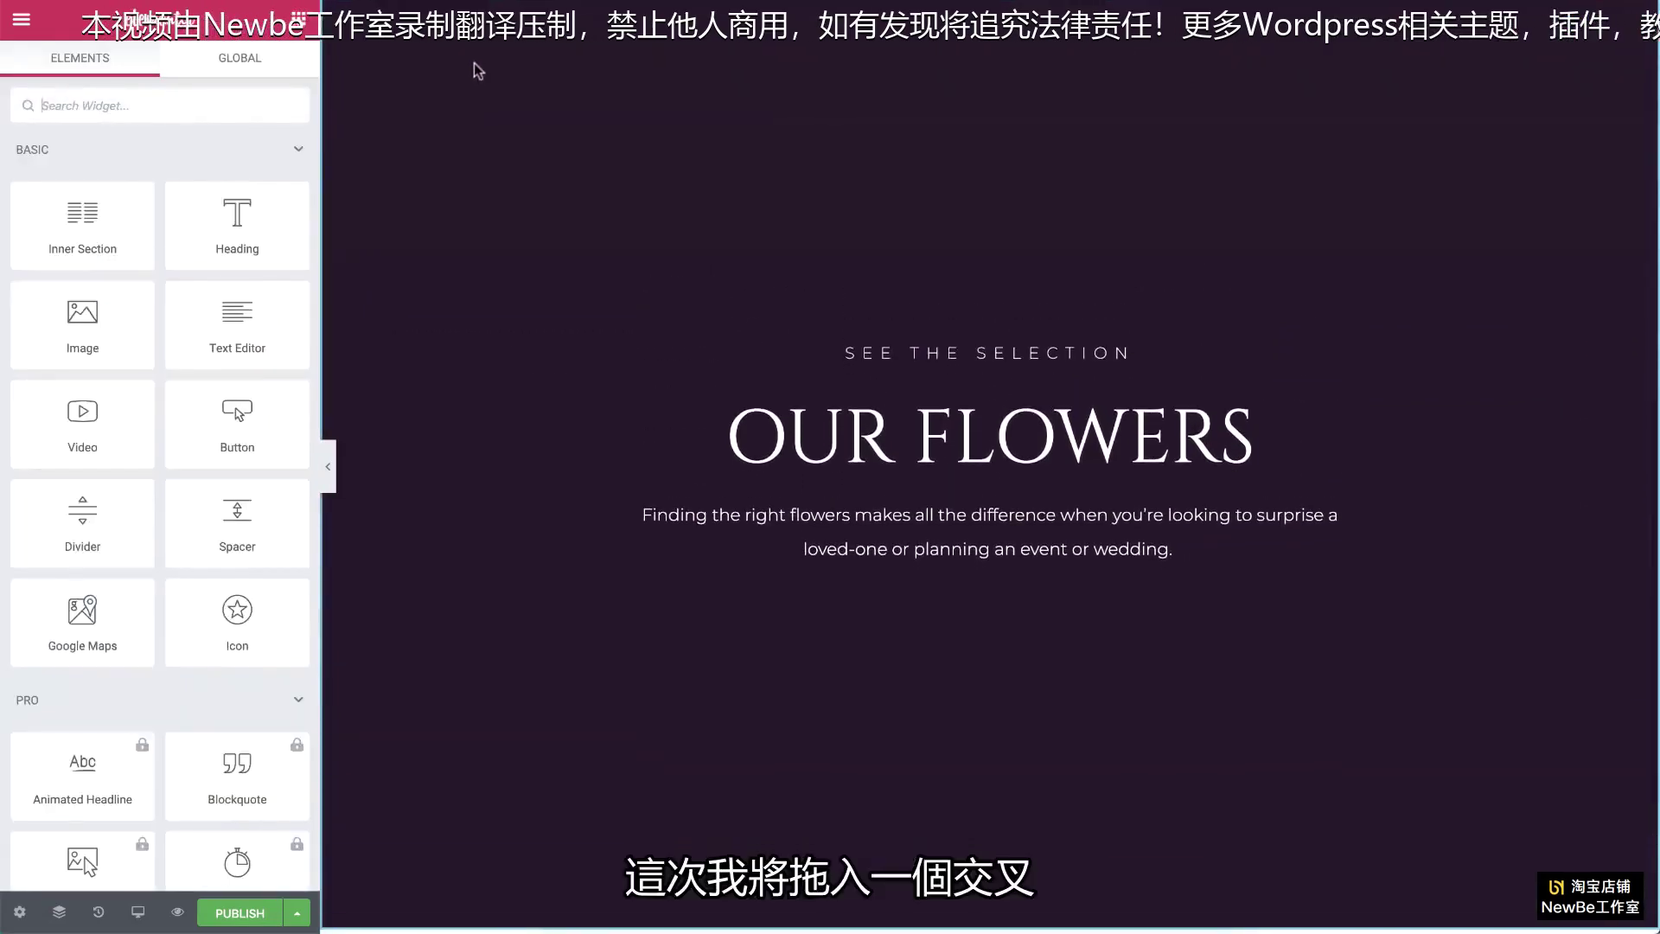
{"action": "left_click_drag", "start_coordinate": [82, 221], "coordinate": [855, 571]}
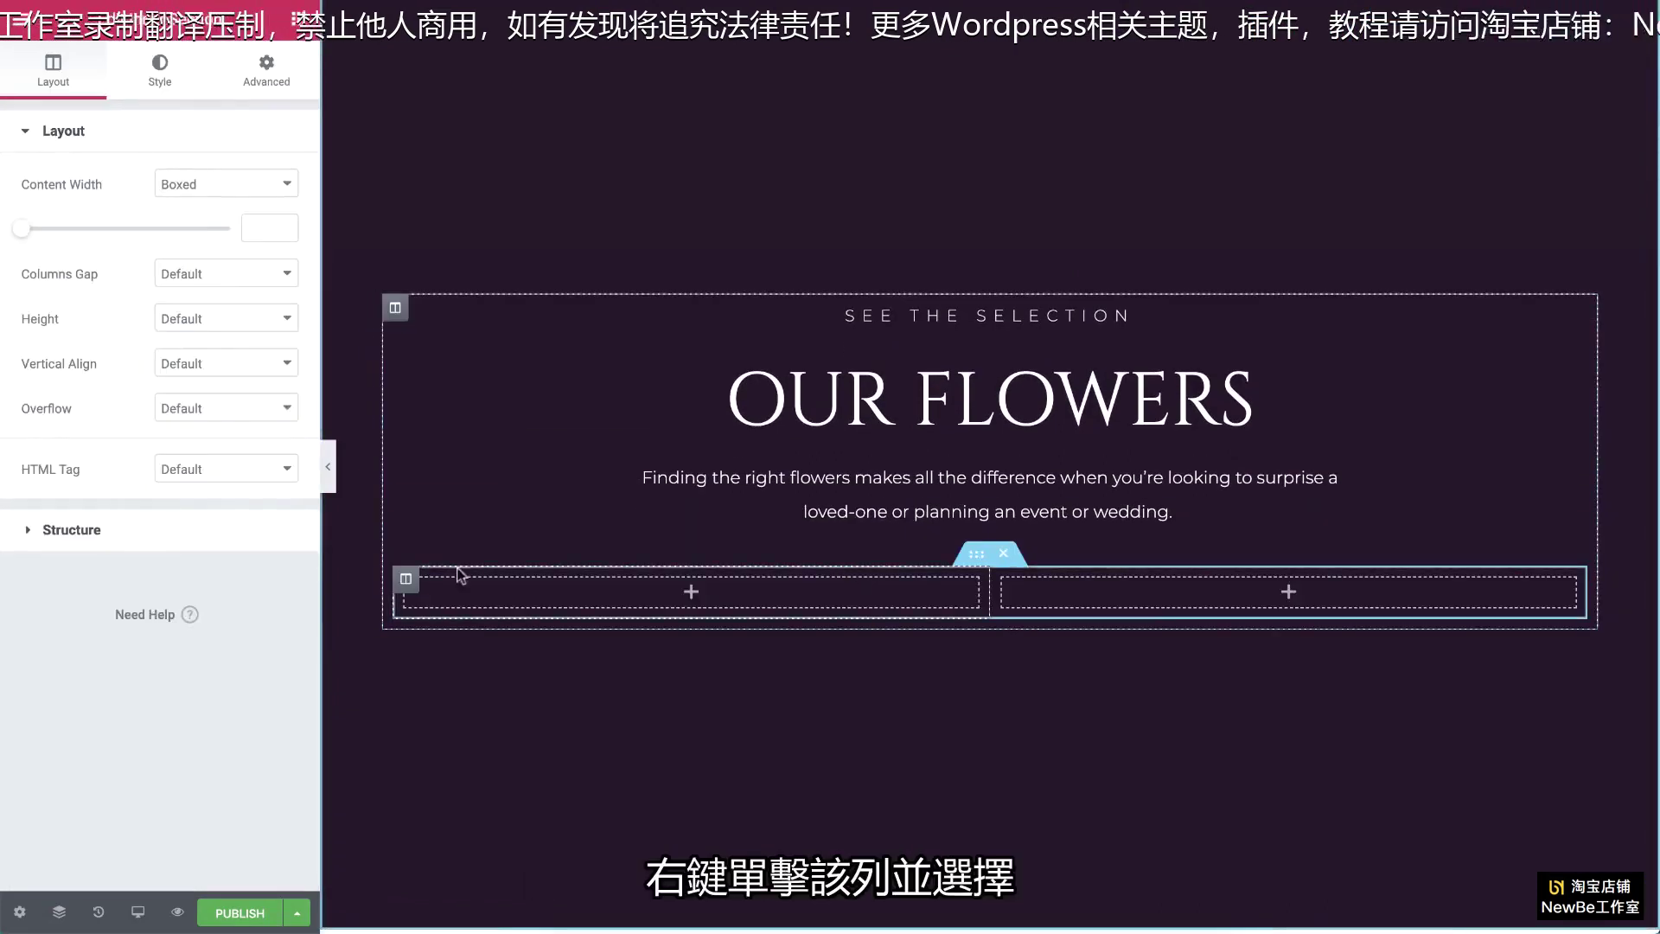
{"action": "right_click", "coordinate": [409, 586]}
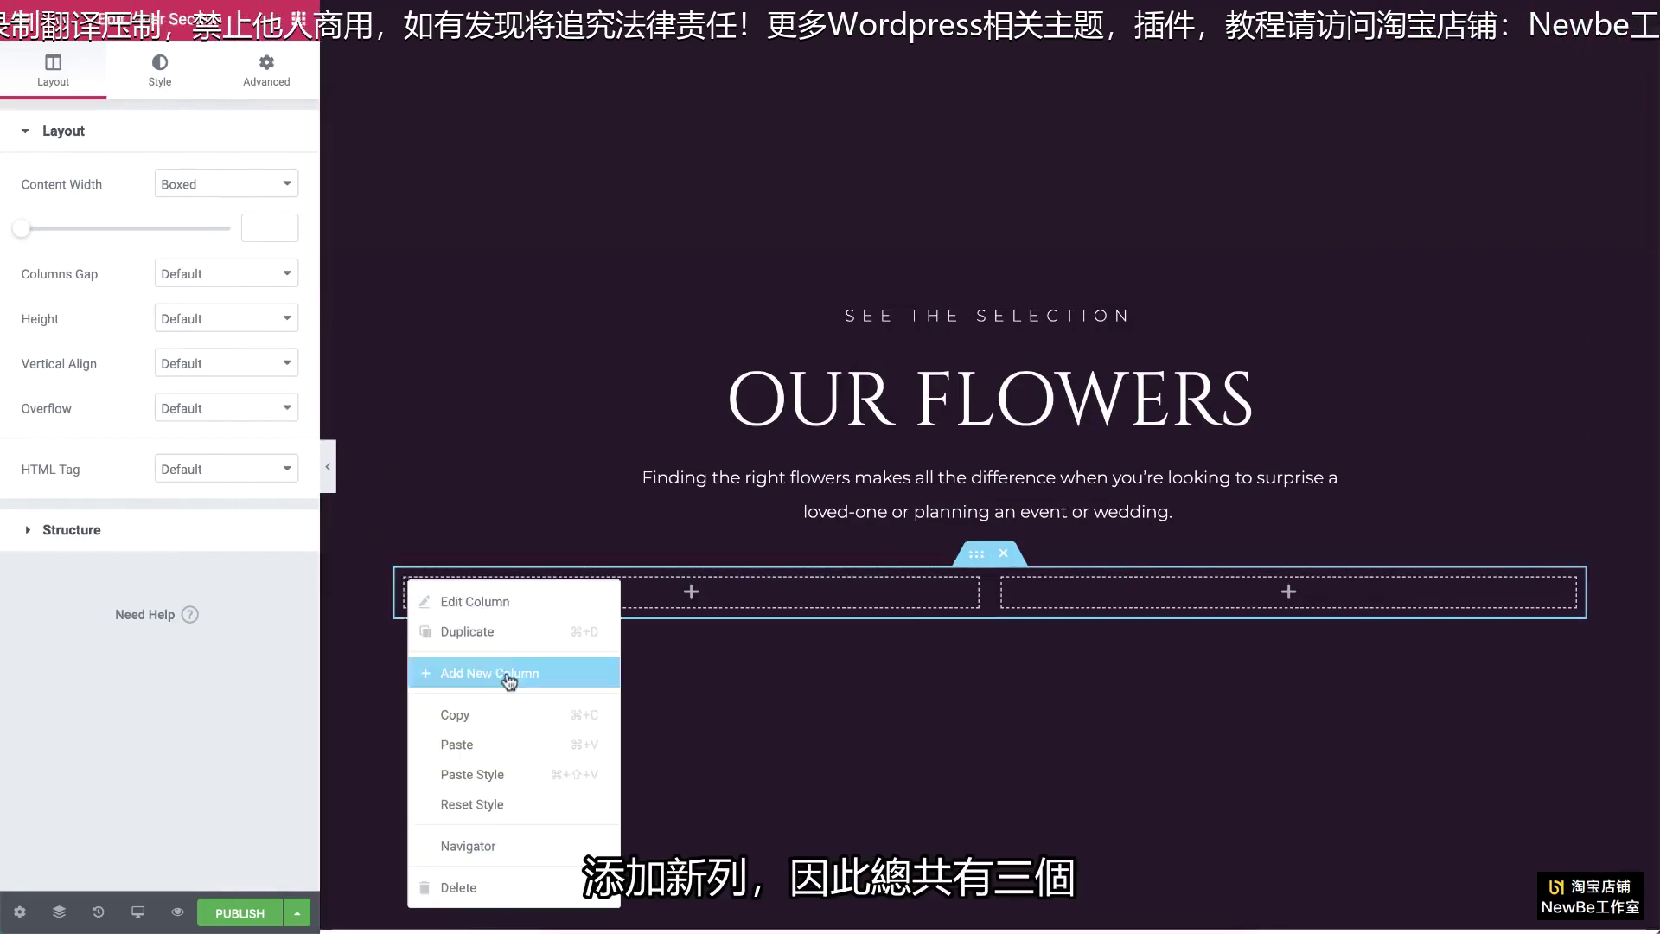
{"action": "left_click", "coordinate": [508, 674]}
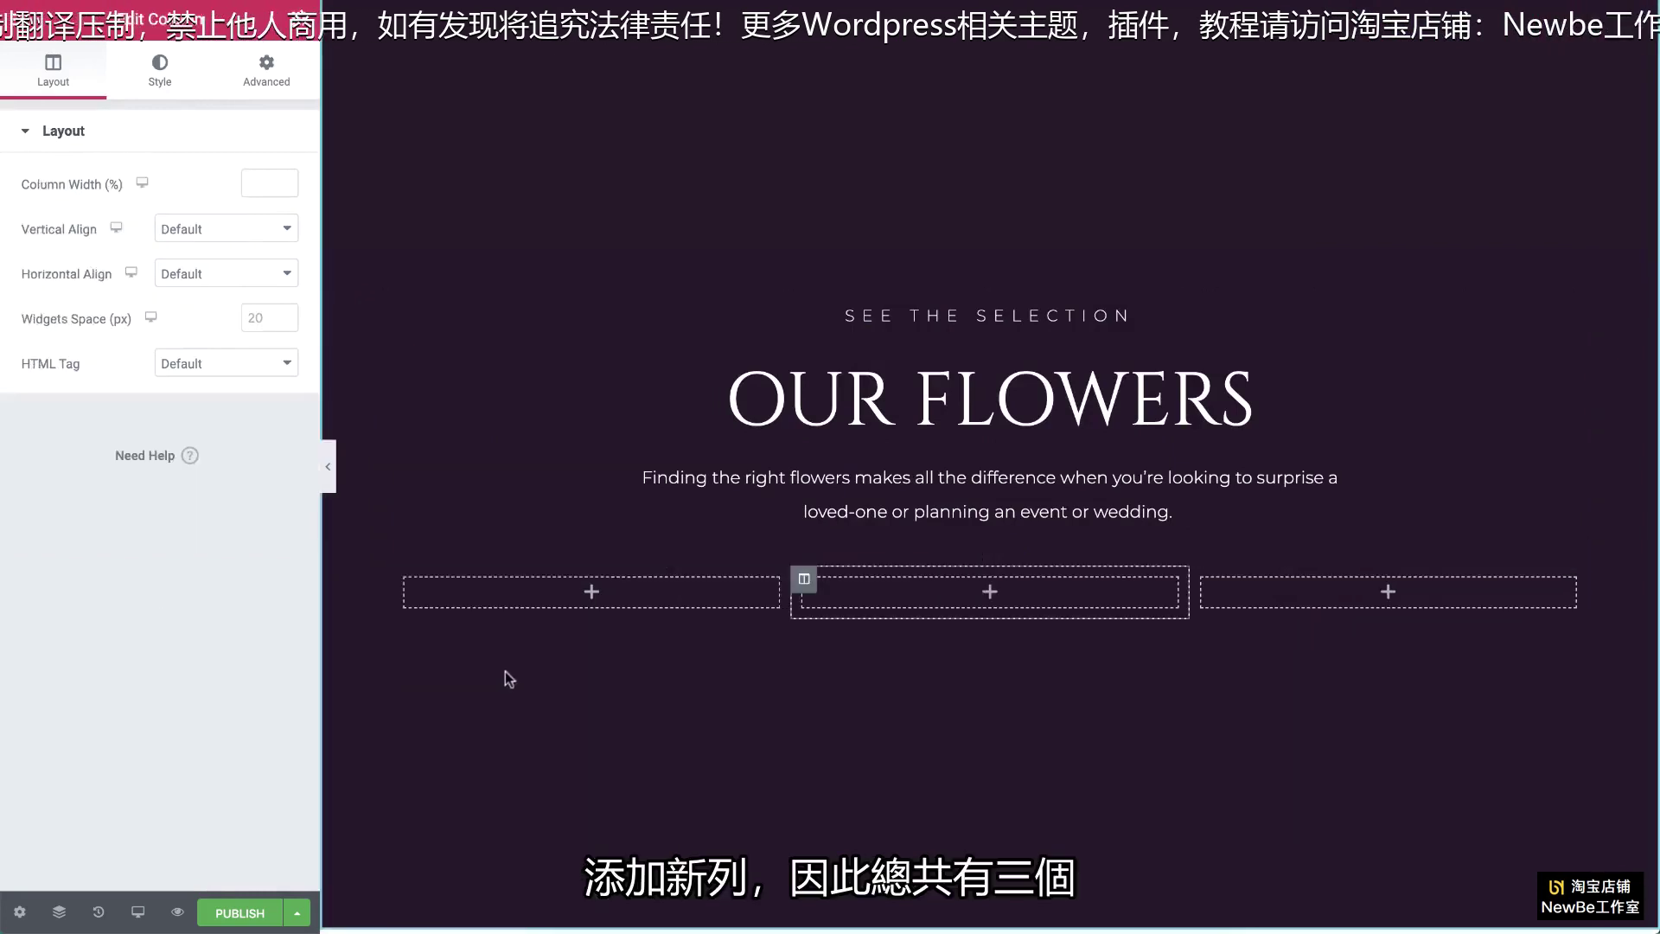
{"action": "left_click", "coordinate": [303, 25]}
{"action": "scroll", "coordinate": [193, 289], "scroll_direction": "down", "scroll_amount": 15}
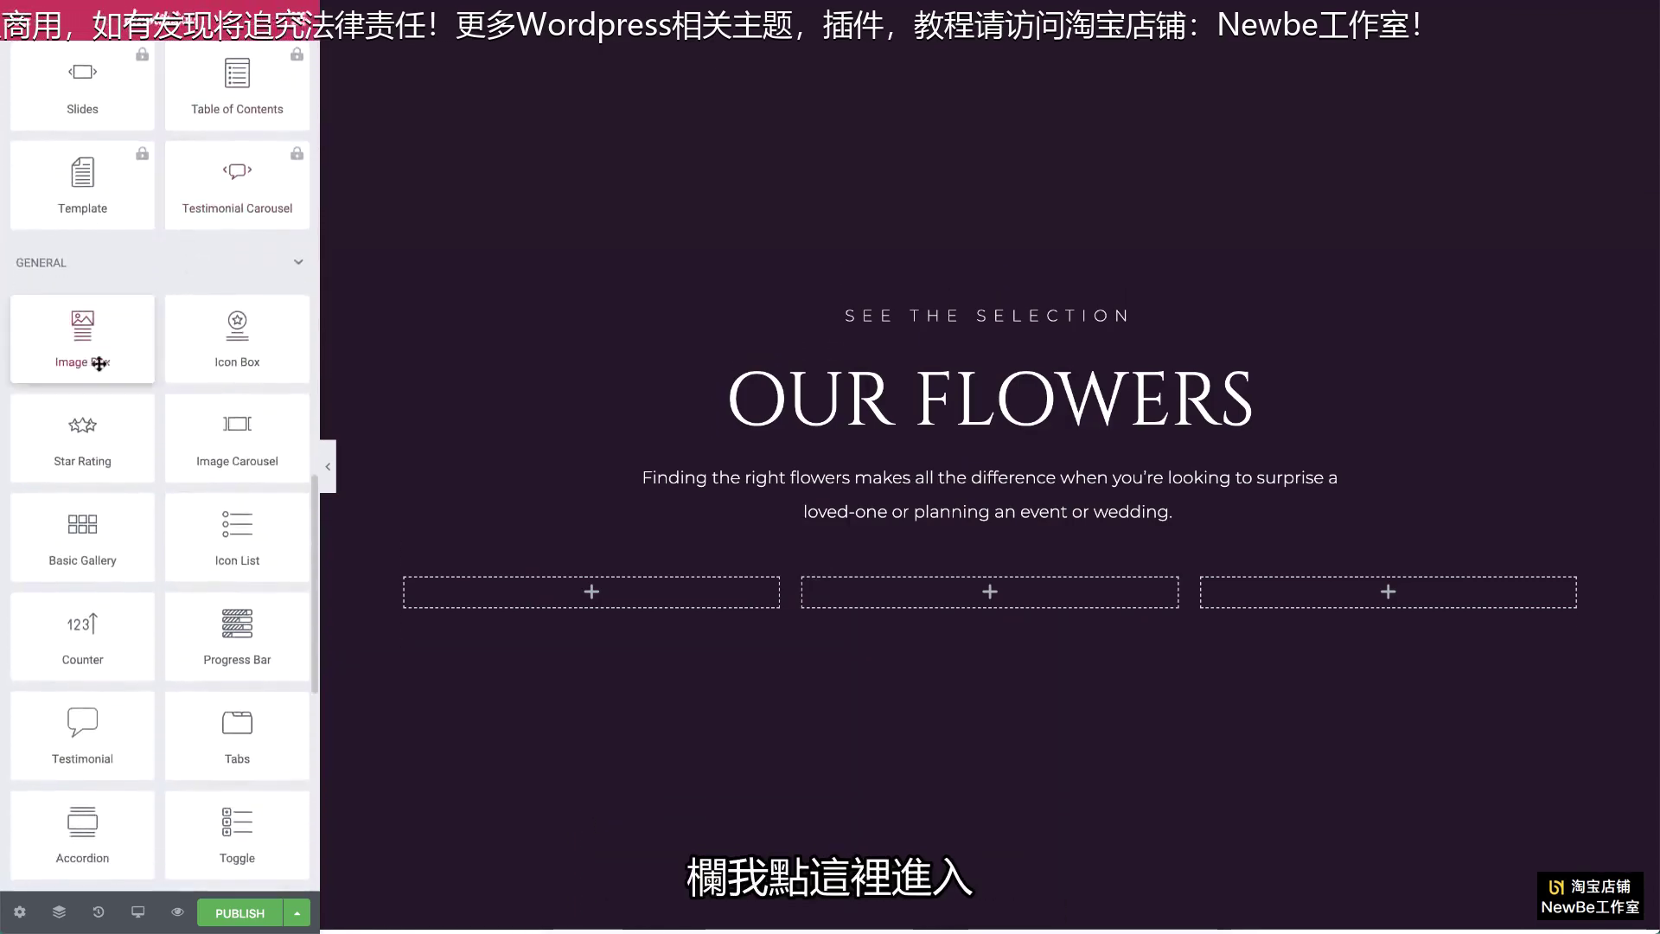
Step: Add an Image Box to column one with the uploaded flower photo, title 'Poppy flowers' and description '54$'
{"action": "left_click_drag", "start_coordinate": [89, 360], "coordinate": [482, 589]}
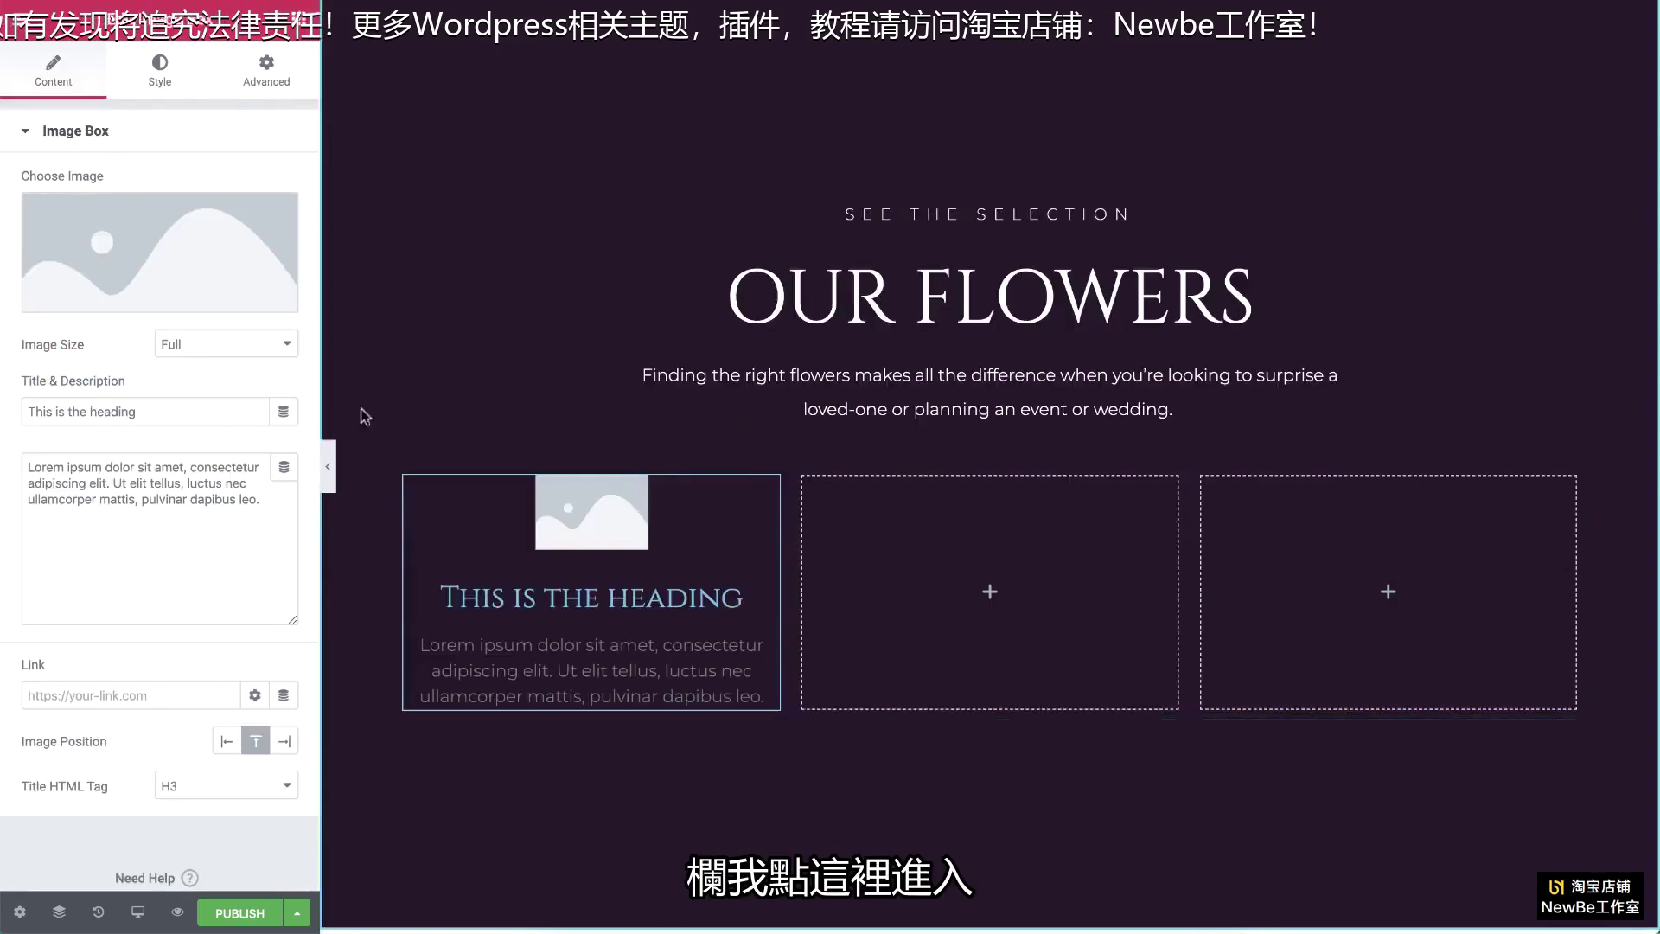
{"action": "left_click", "coordinate": [211, 265]}
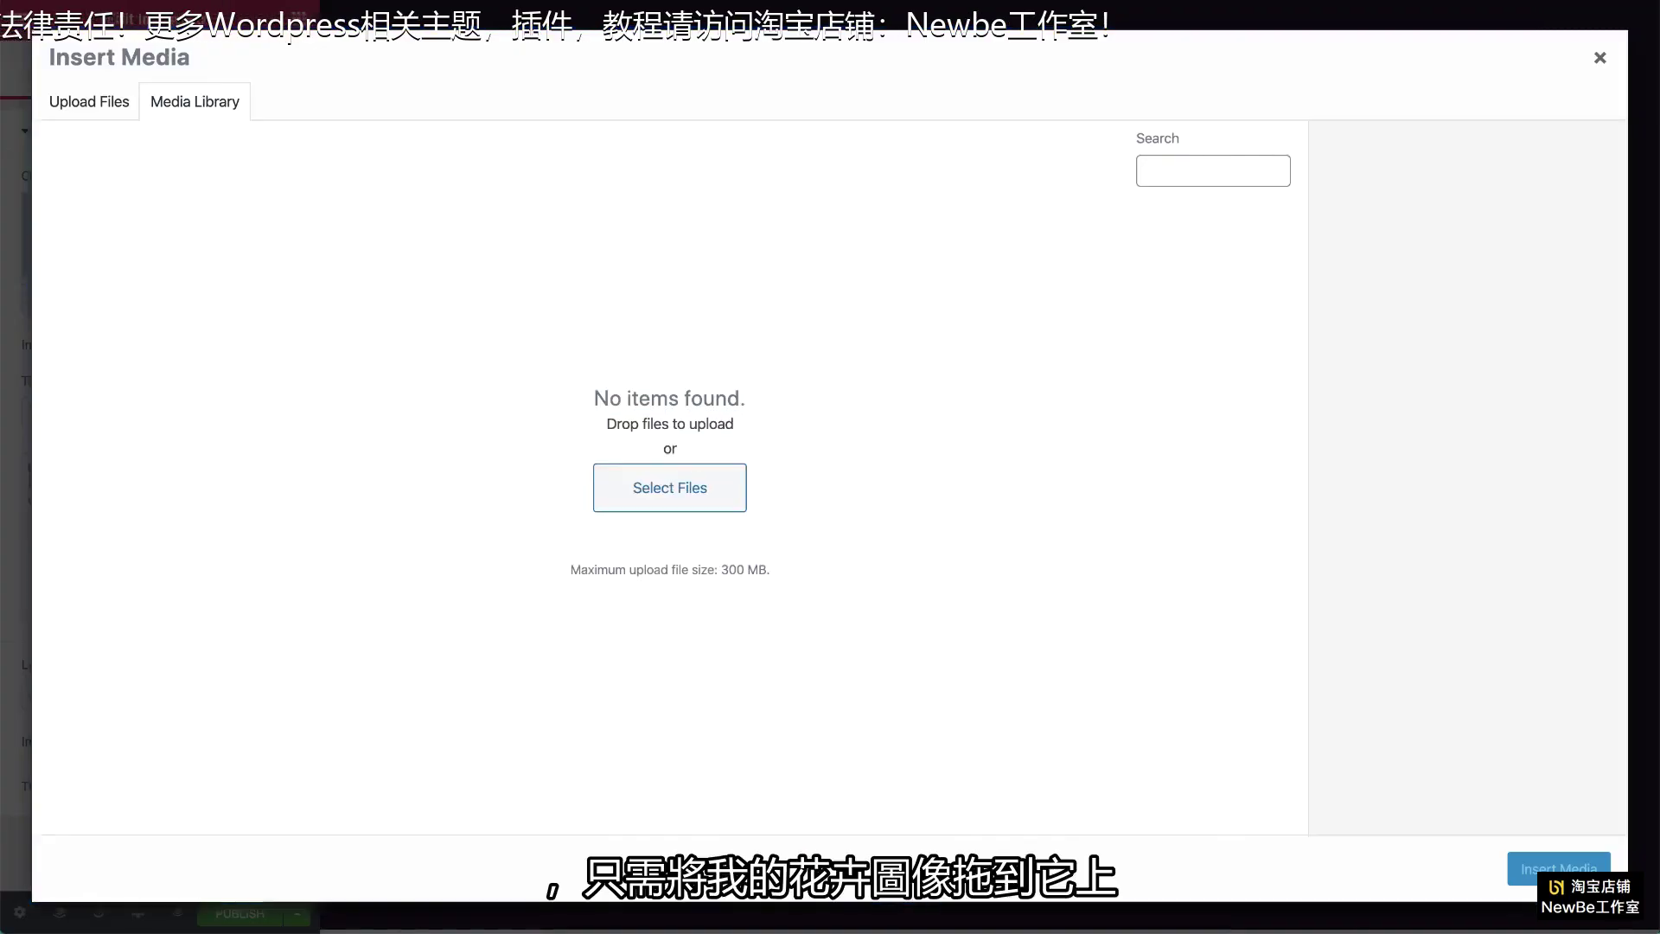
{"action": "left_click_drag", "start_coordinate": [8, 628], "coordinate": [568, 629]}
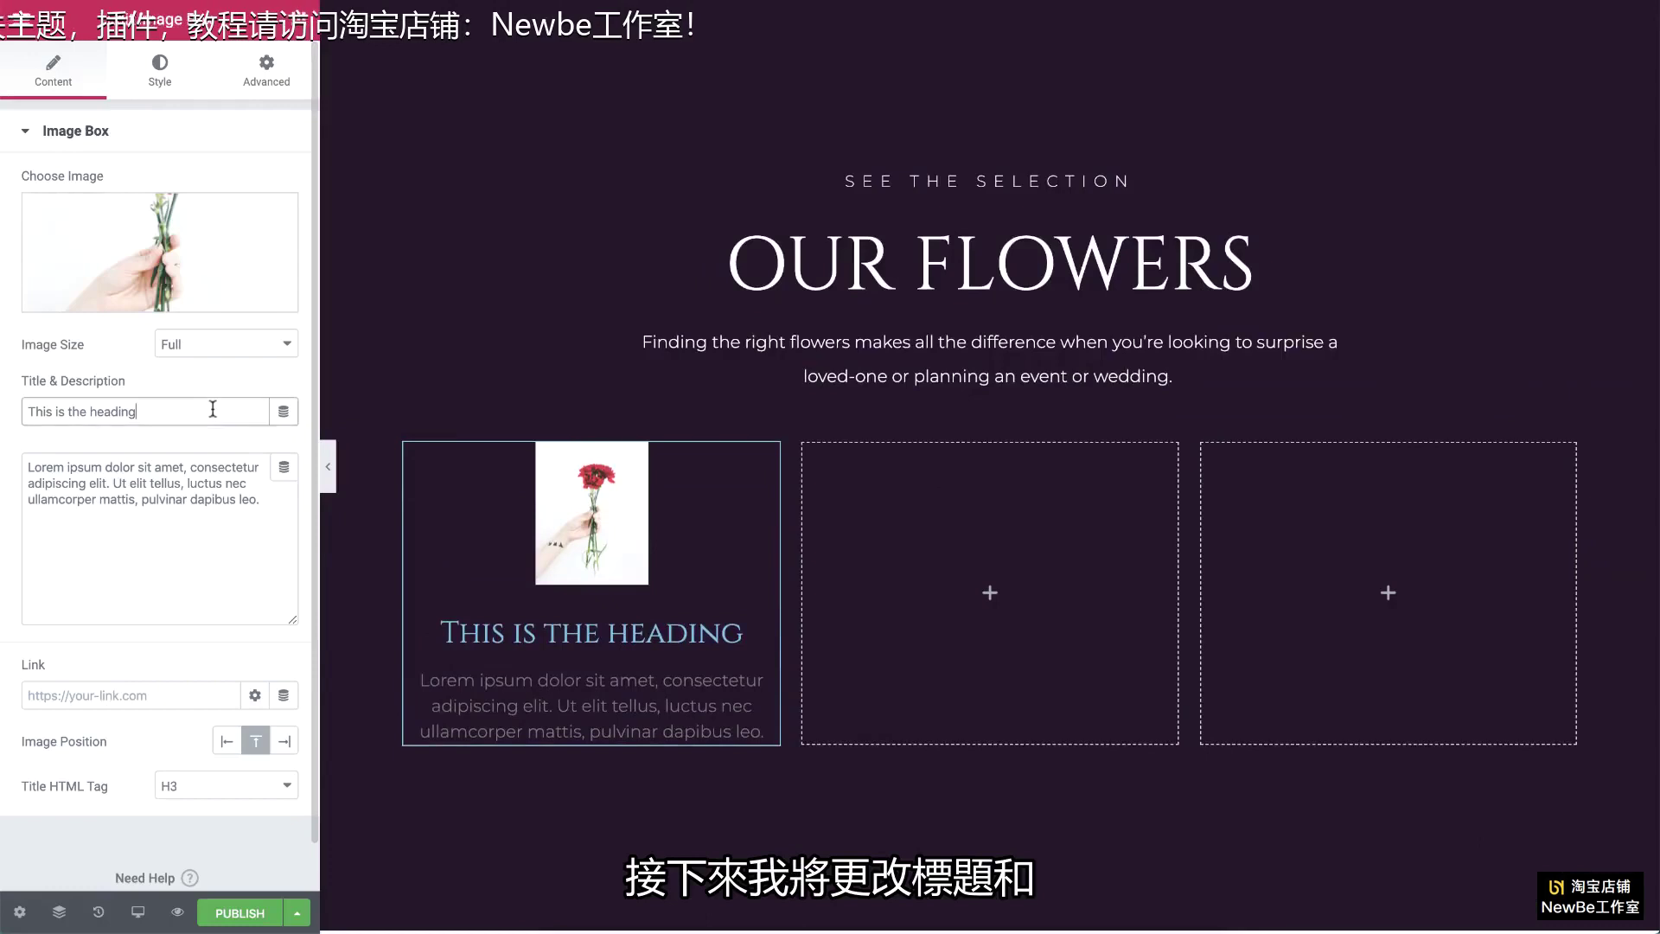
{"action": "key", "text": "super+a"}
{"action": "type", "text": "Poppy flowers"}
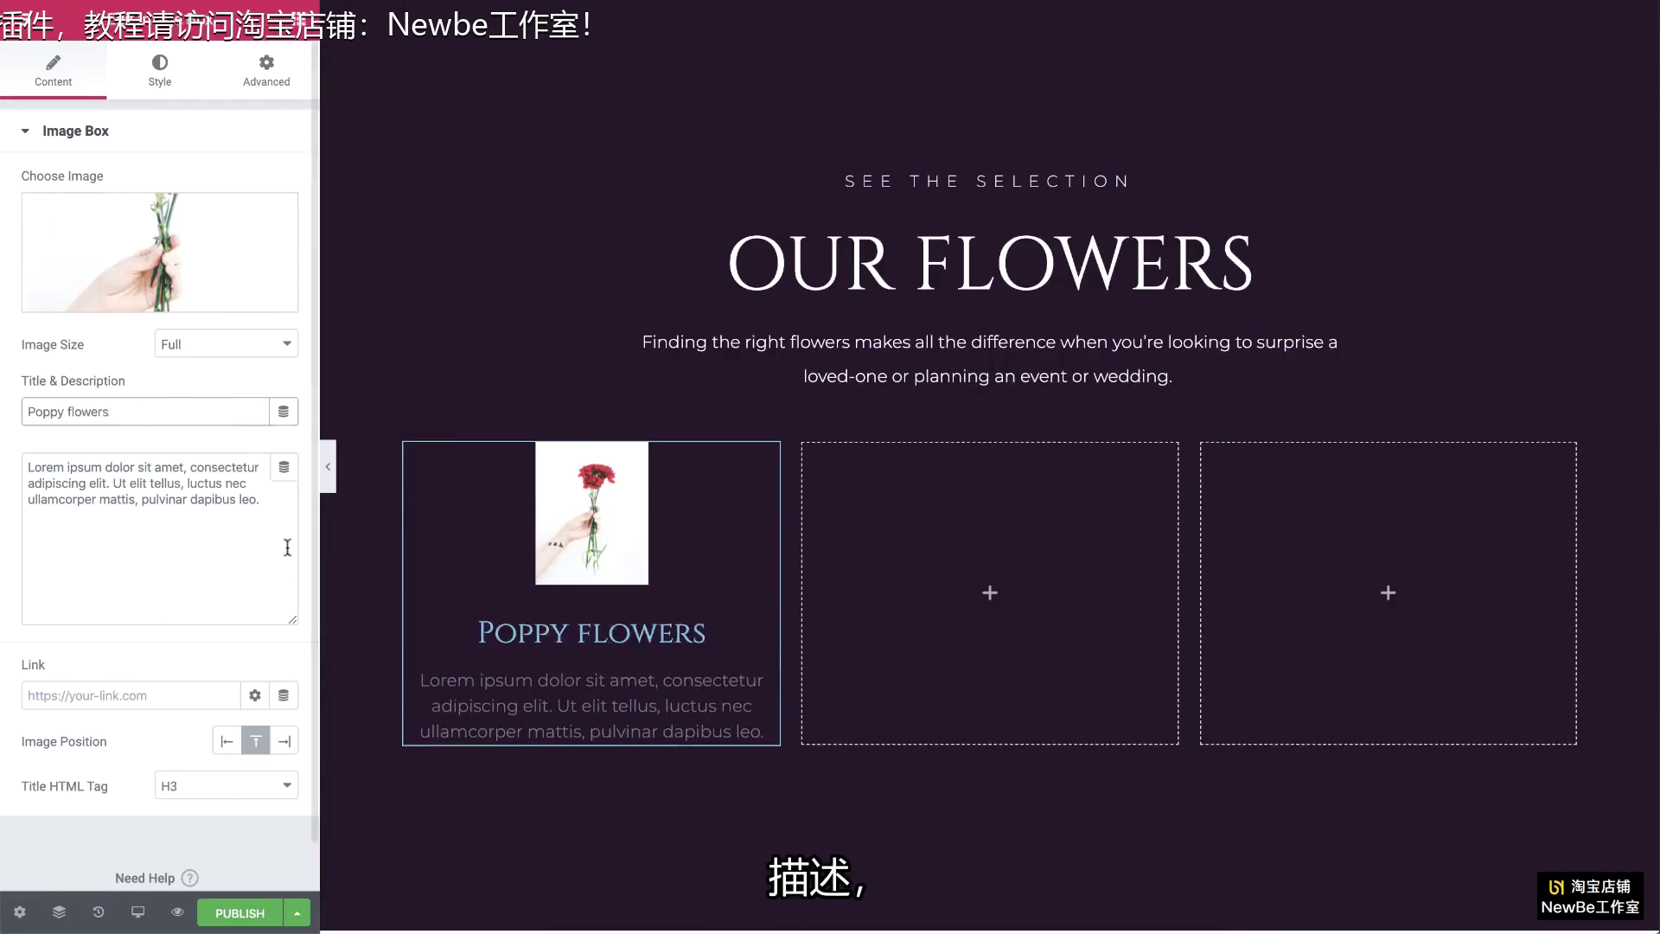
{"action": "triple_click", "coordinate": [261, 499]}
{"action": "type", "text": "54$"}
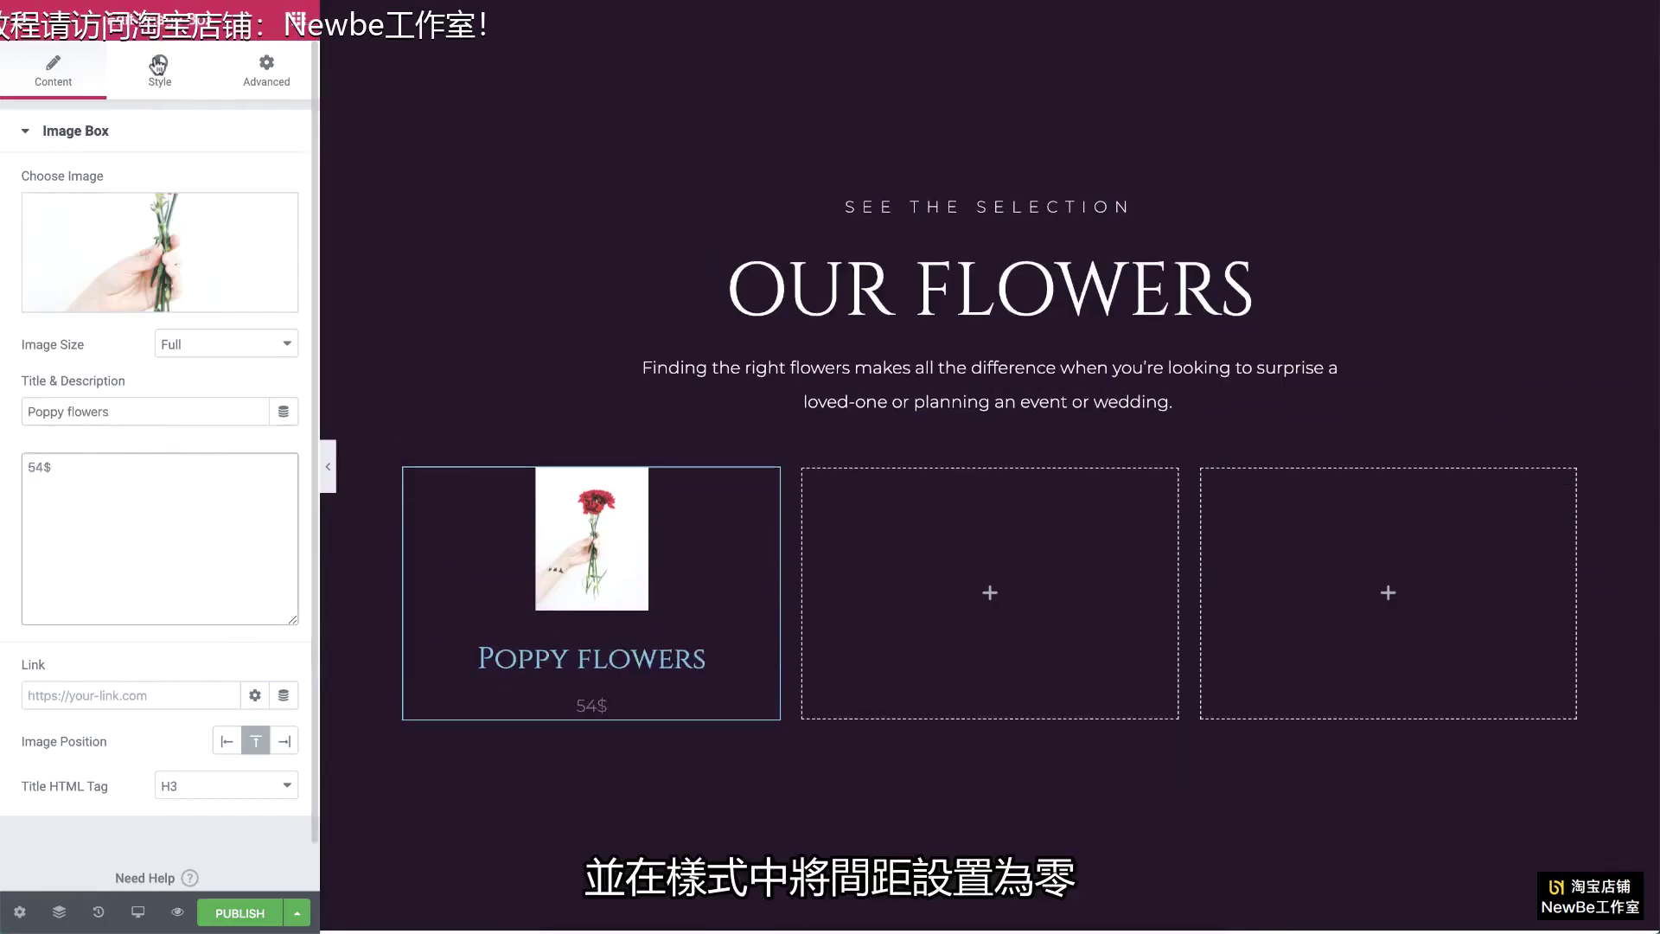
Step: Set the image box's image spacing to 0 and image width to 100
{"action": "left_click", "coordinate": [158, 66]}
{"action": "double_click", "coordinate": [258, 221]}
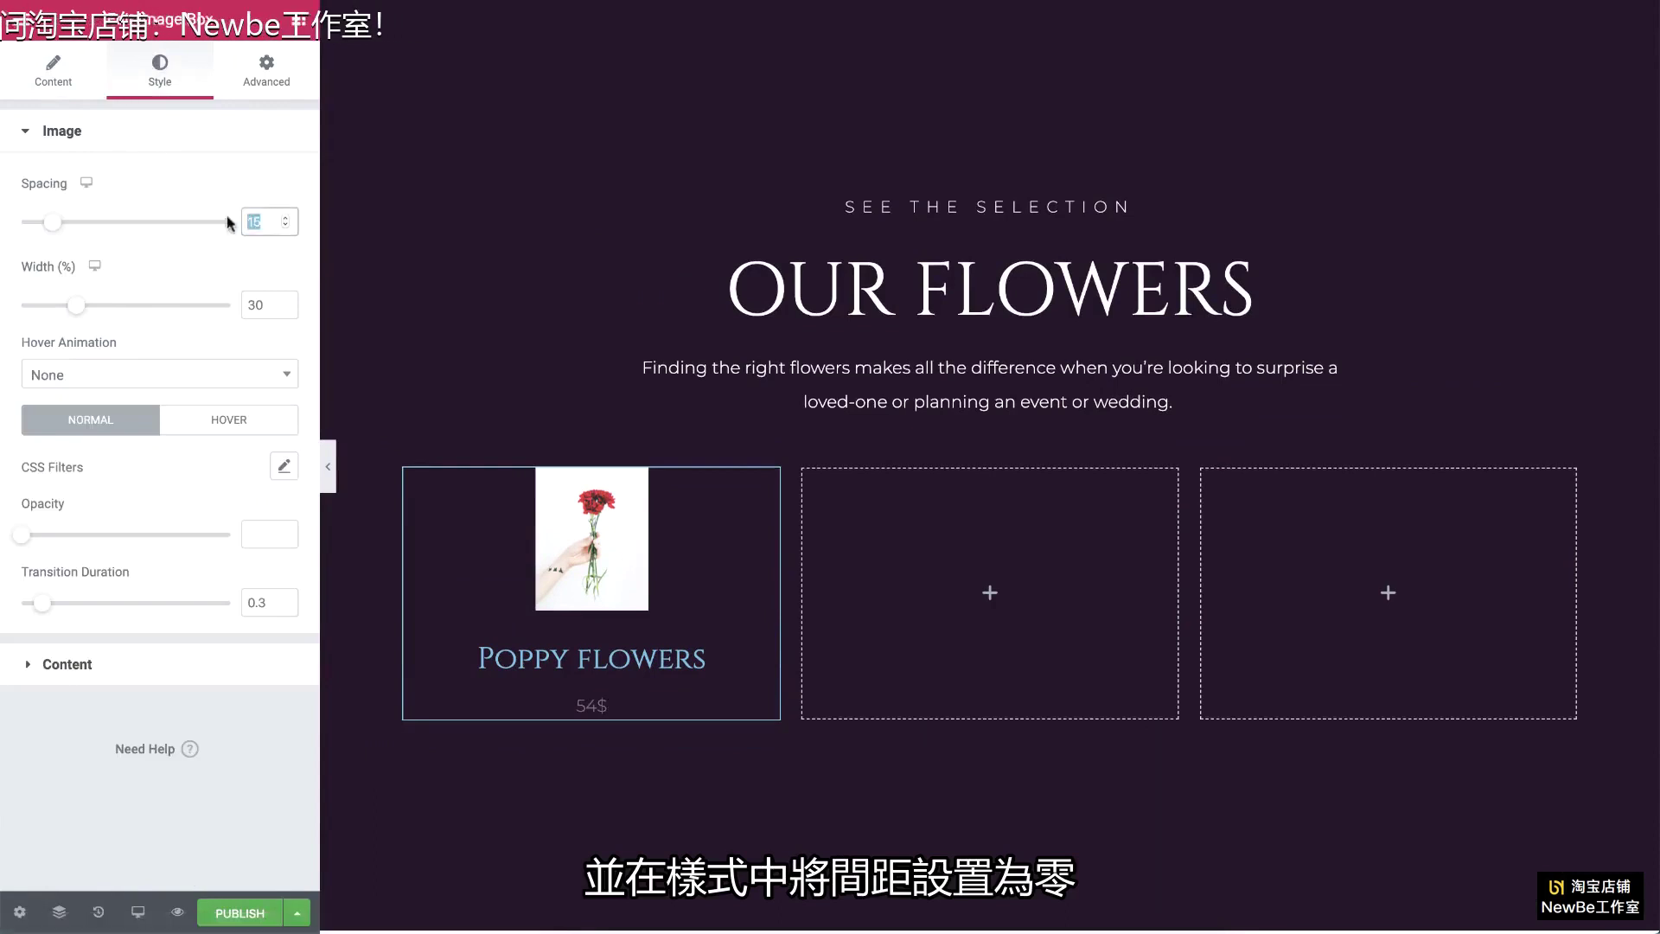
{"action": "type", "text": "0"}
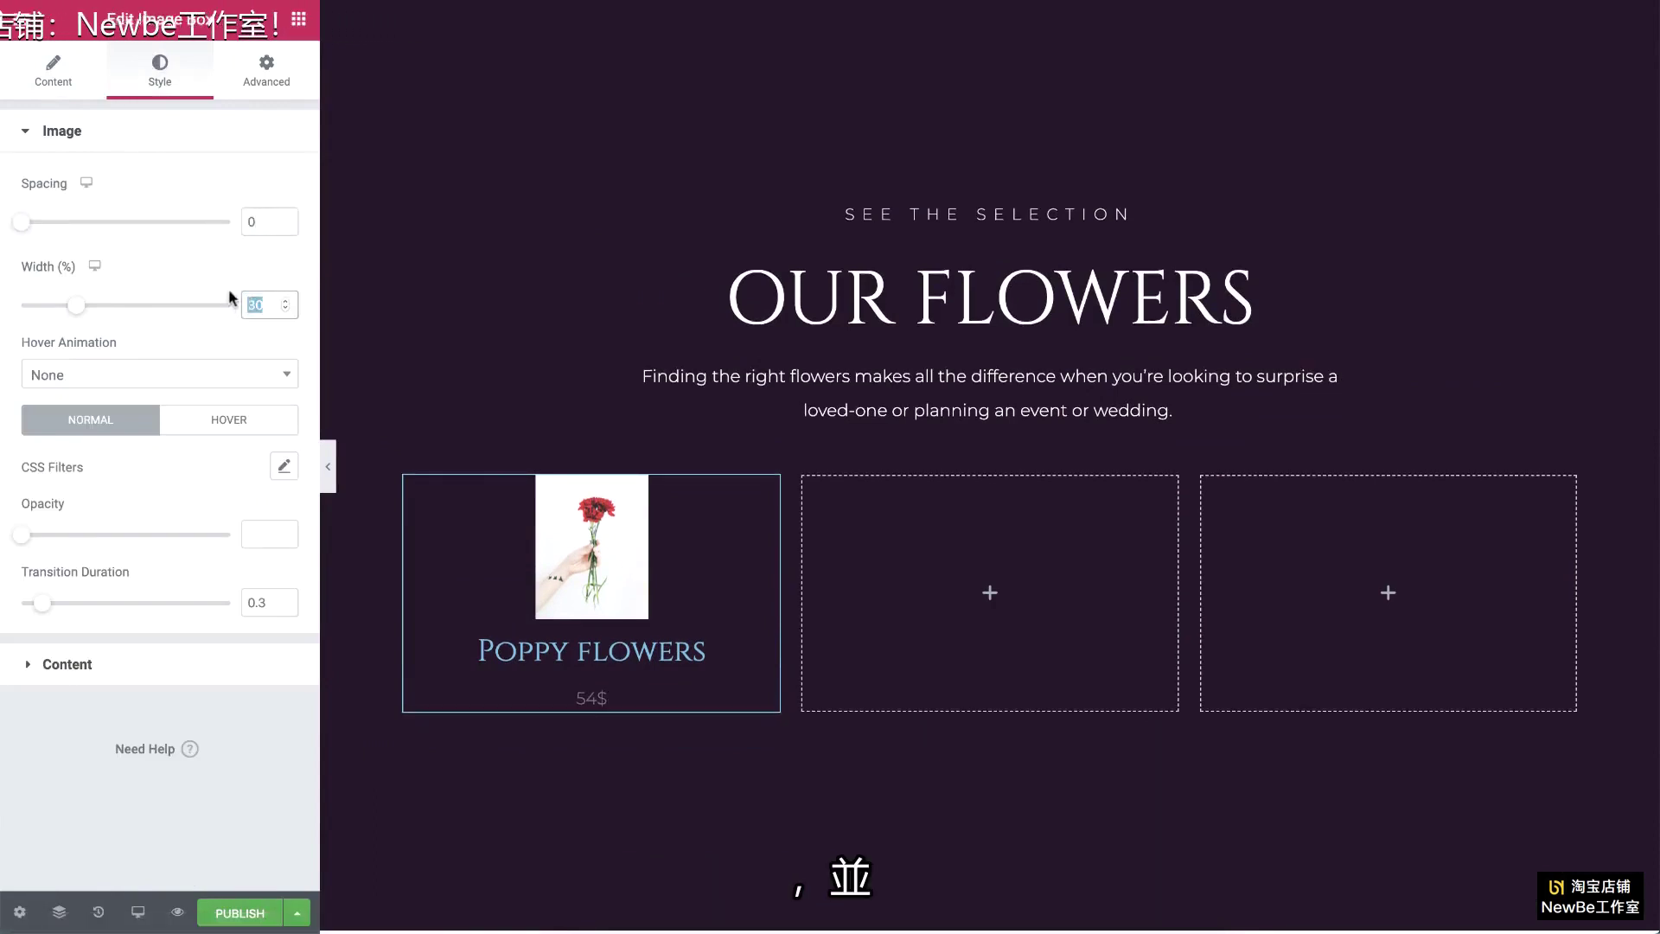
{"action": "type", "text": "100"}
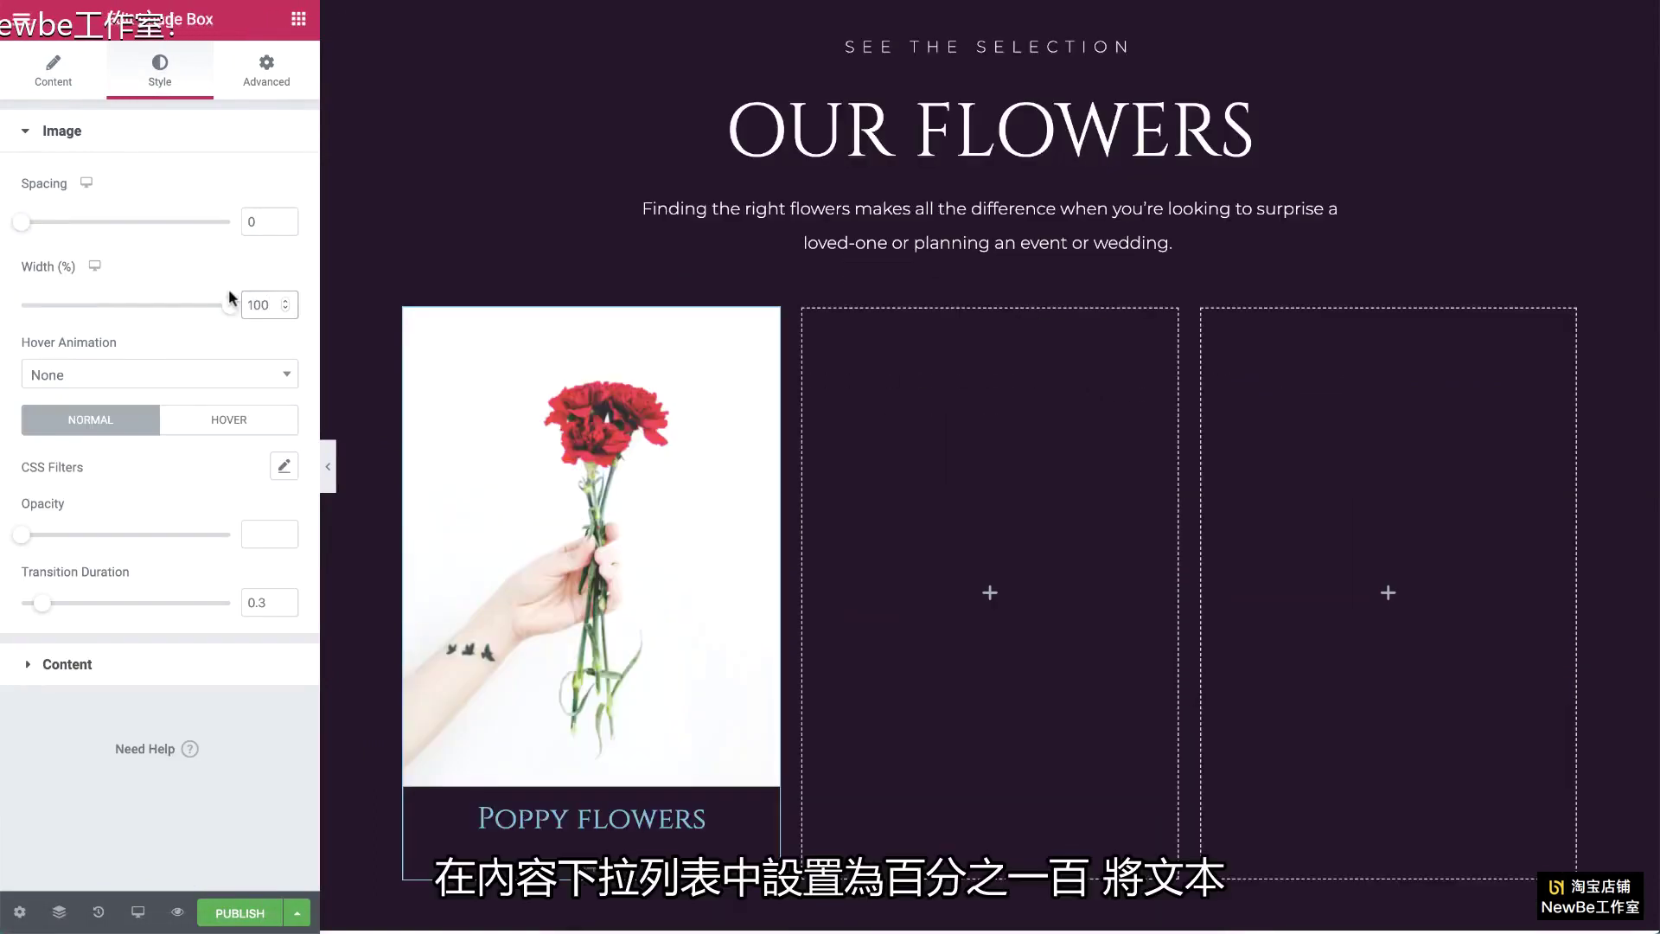
Step: Style the card title: spacing 2, white, Montserrat 18, uppercase
{"action": "left_click", "coordinate": [161, 662]}
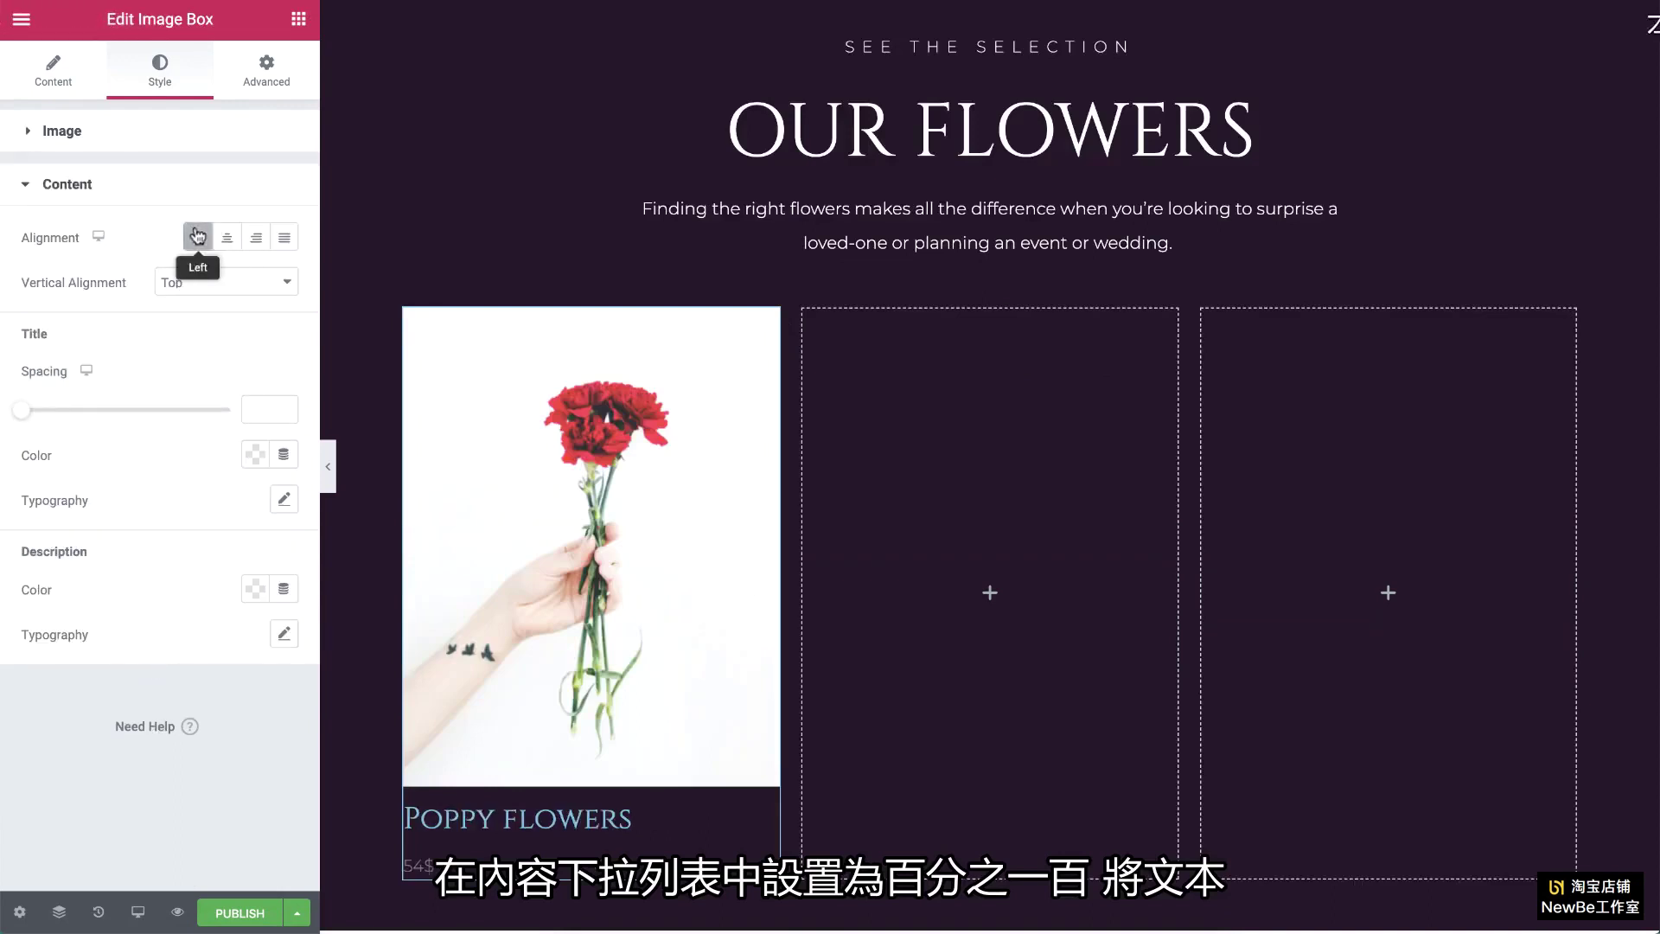
{"action": "left_click", "coordinate": [259, 403]}
{"action": "type", "text": "2"}
{"action": "left_click", "coordinate": [256, 455]}
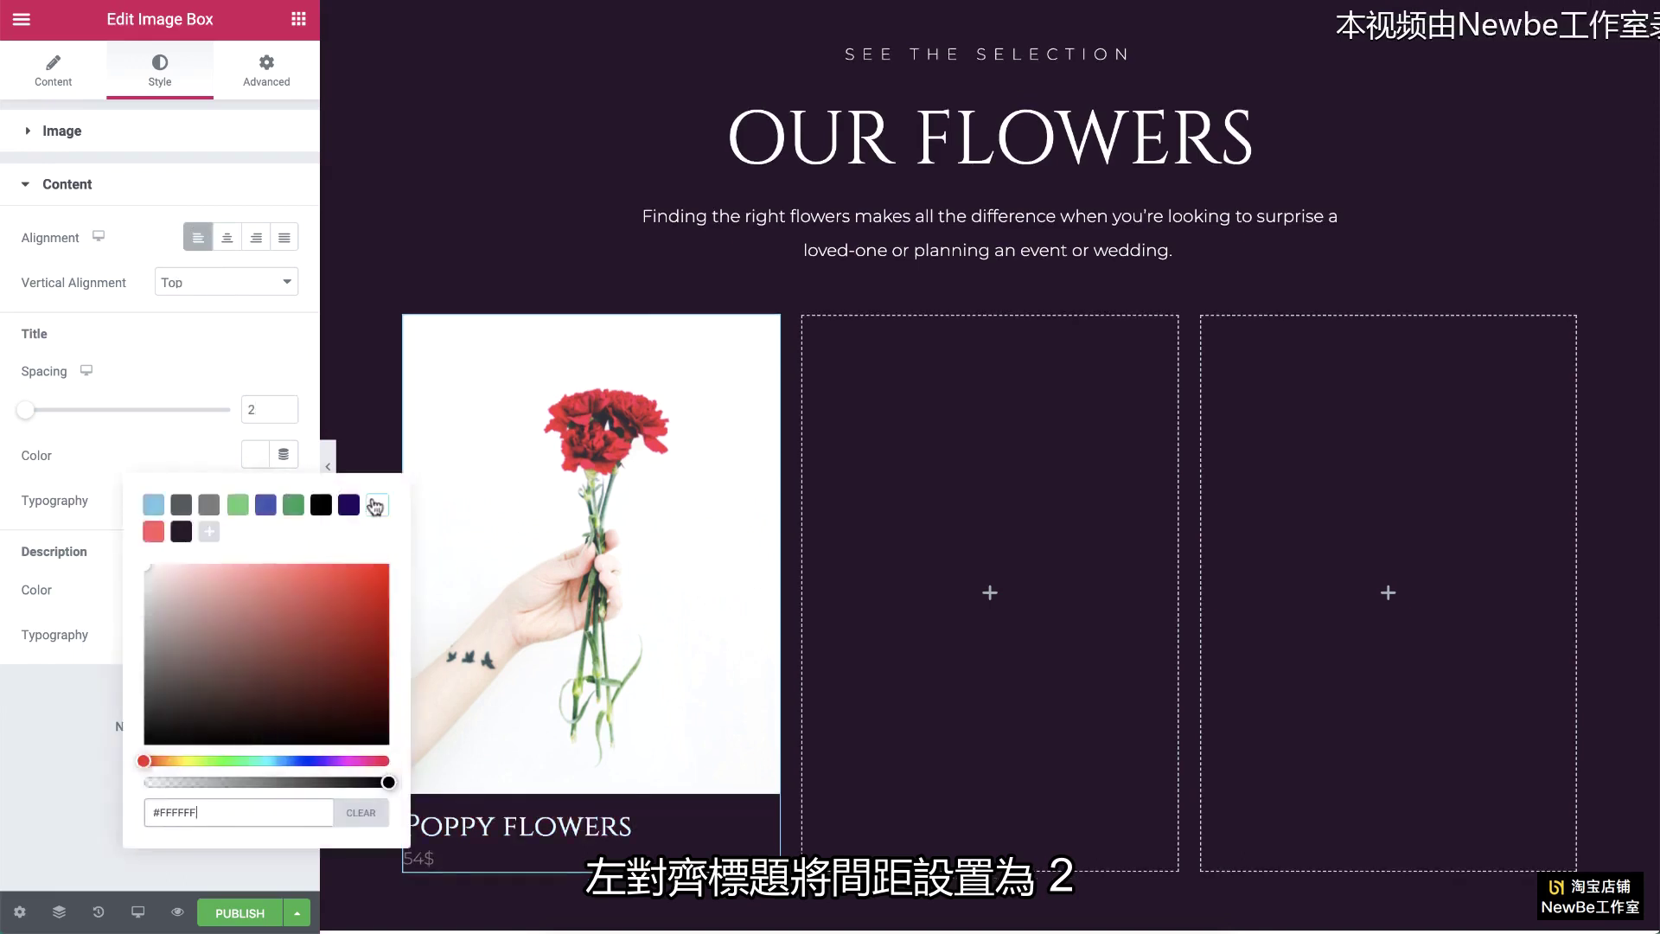
{"action": "left_click", "coordinate": [178, 465]}
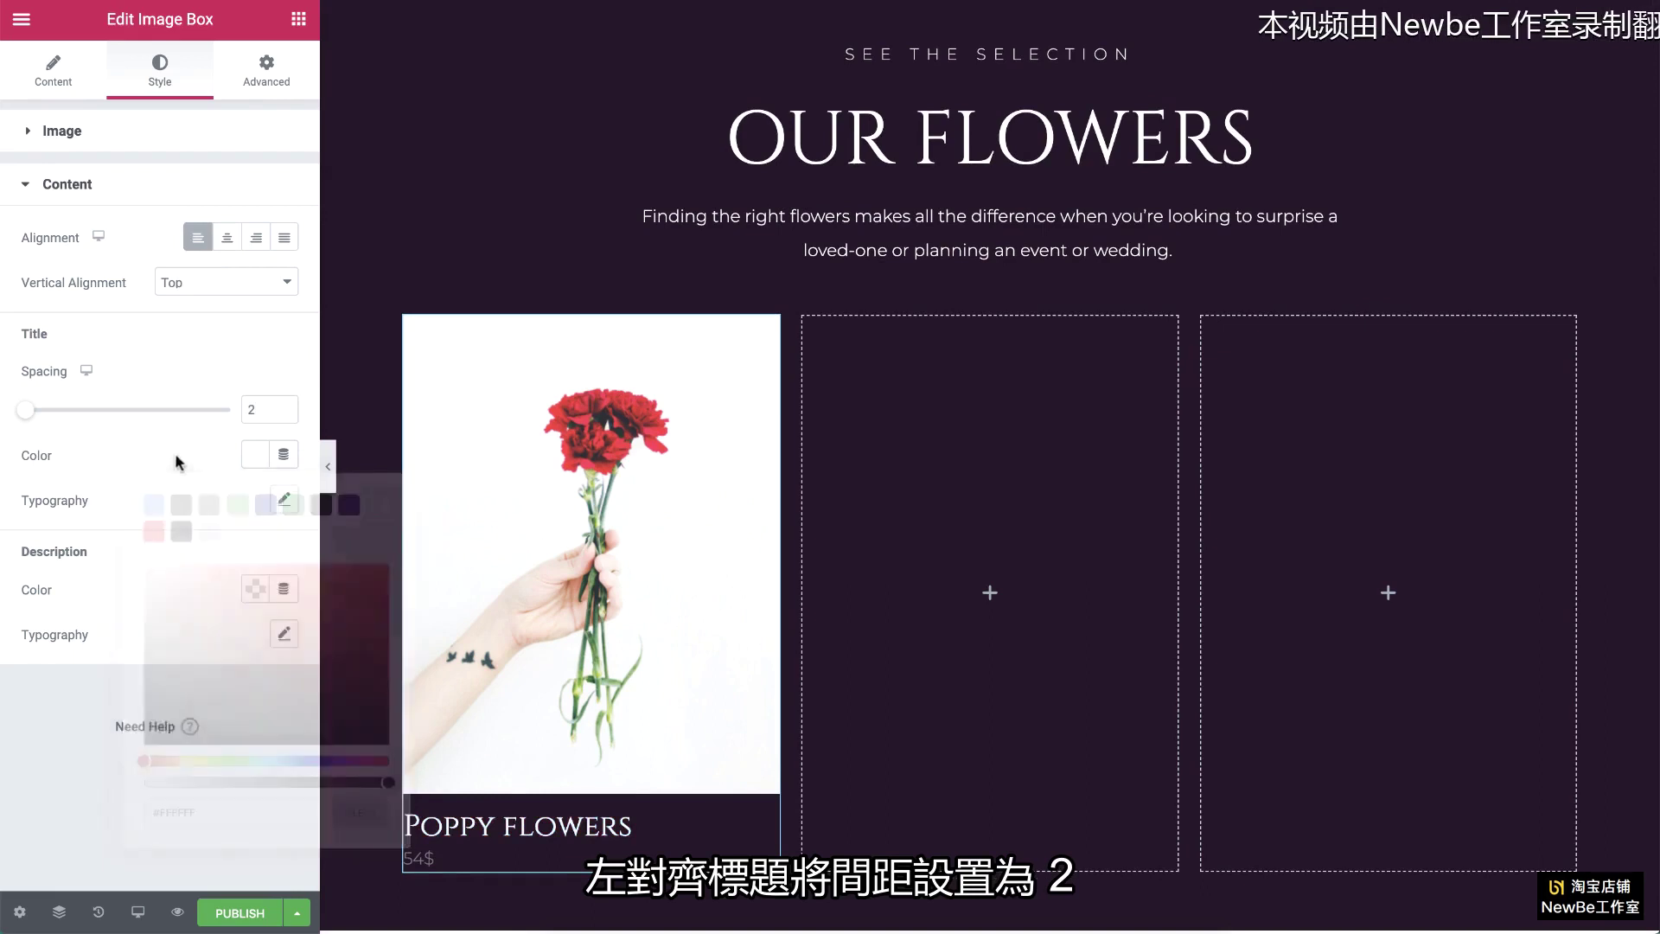
{"action": "left_click", "coordinate": [282, 501]}
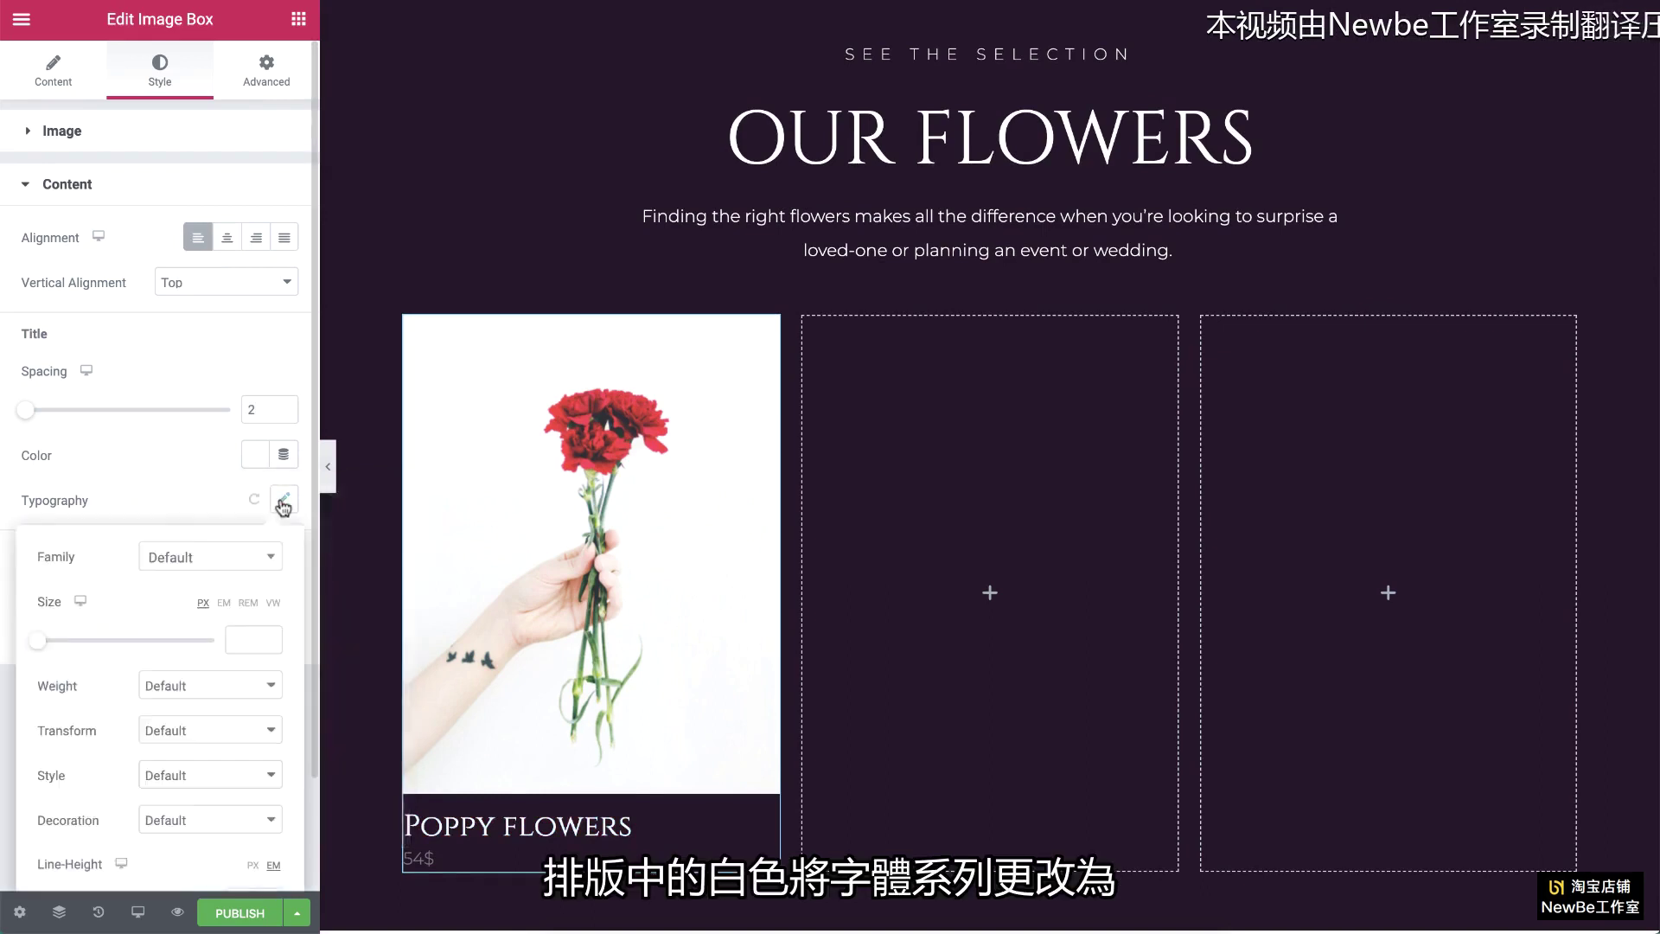
{"action": "left_click", "coordinate": [230, 567]}
{"action": "type", "text": "mont"}
{"action": "left_click", "coordinate": [226, 701]}
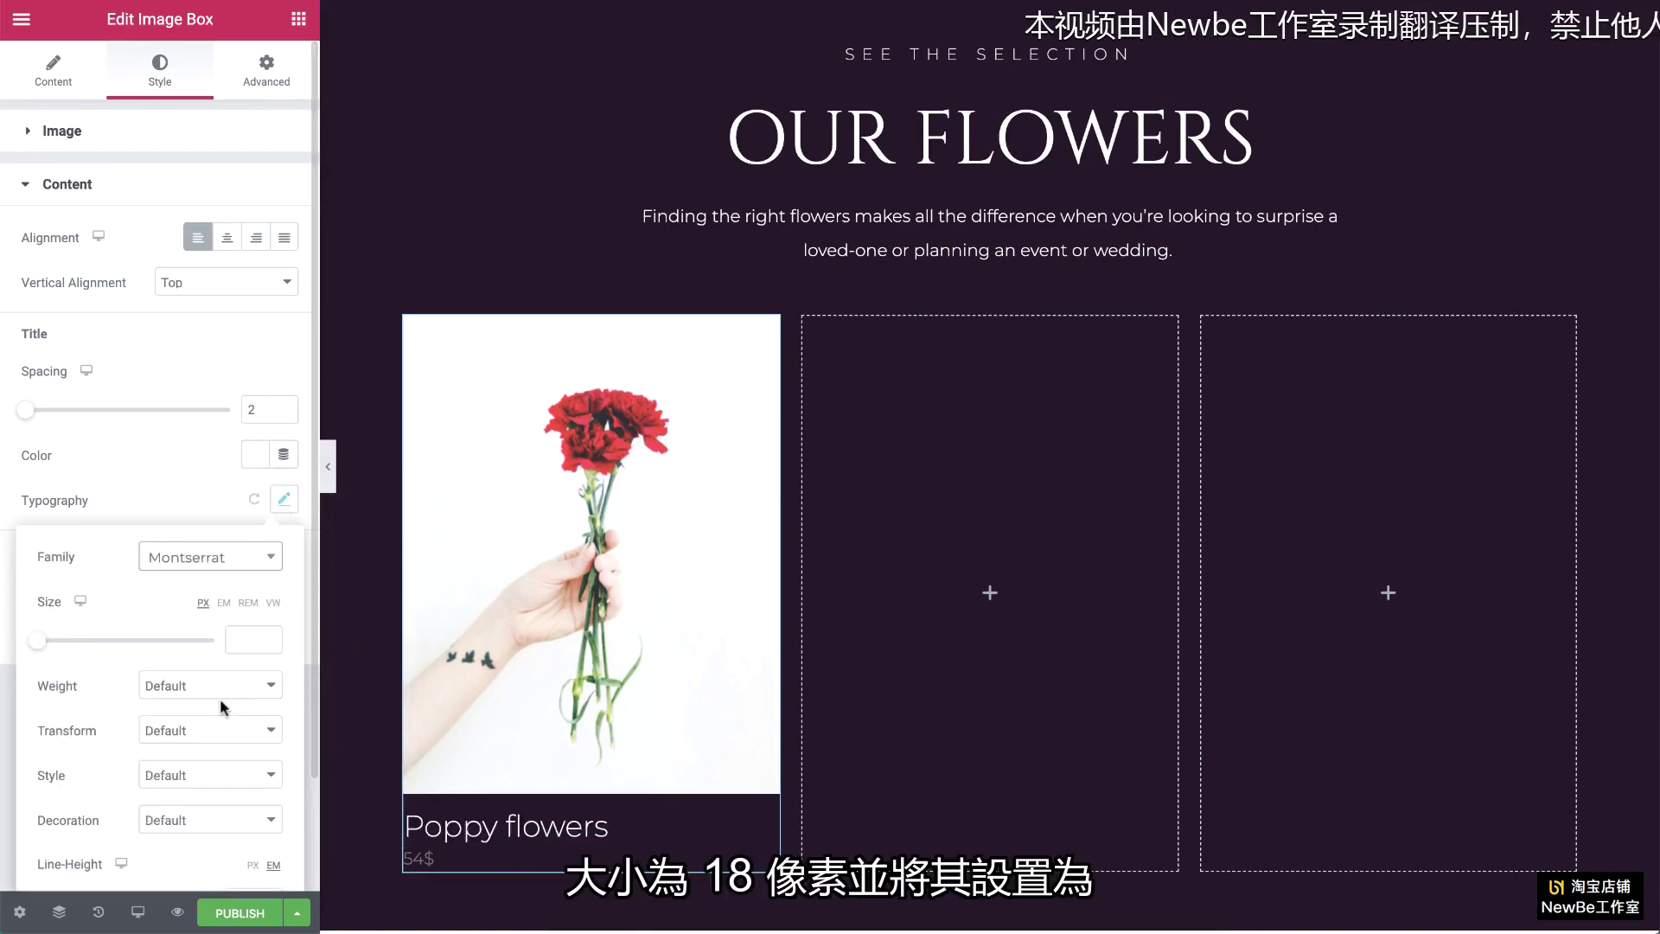
{"action": "type", "text": "18"}
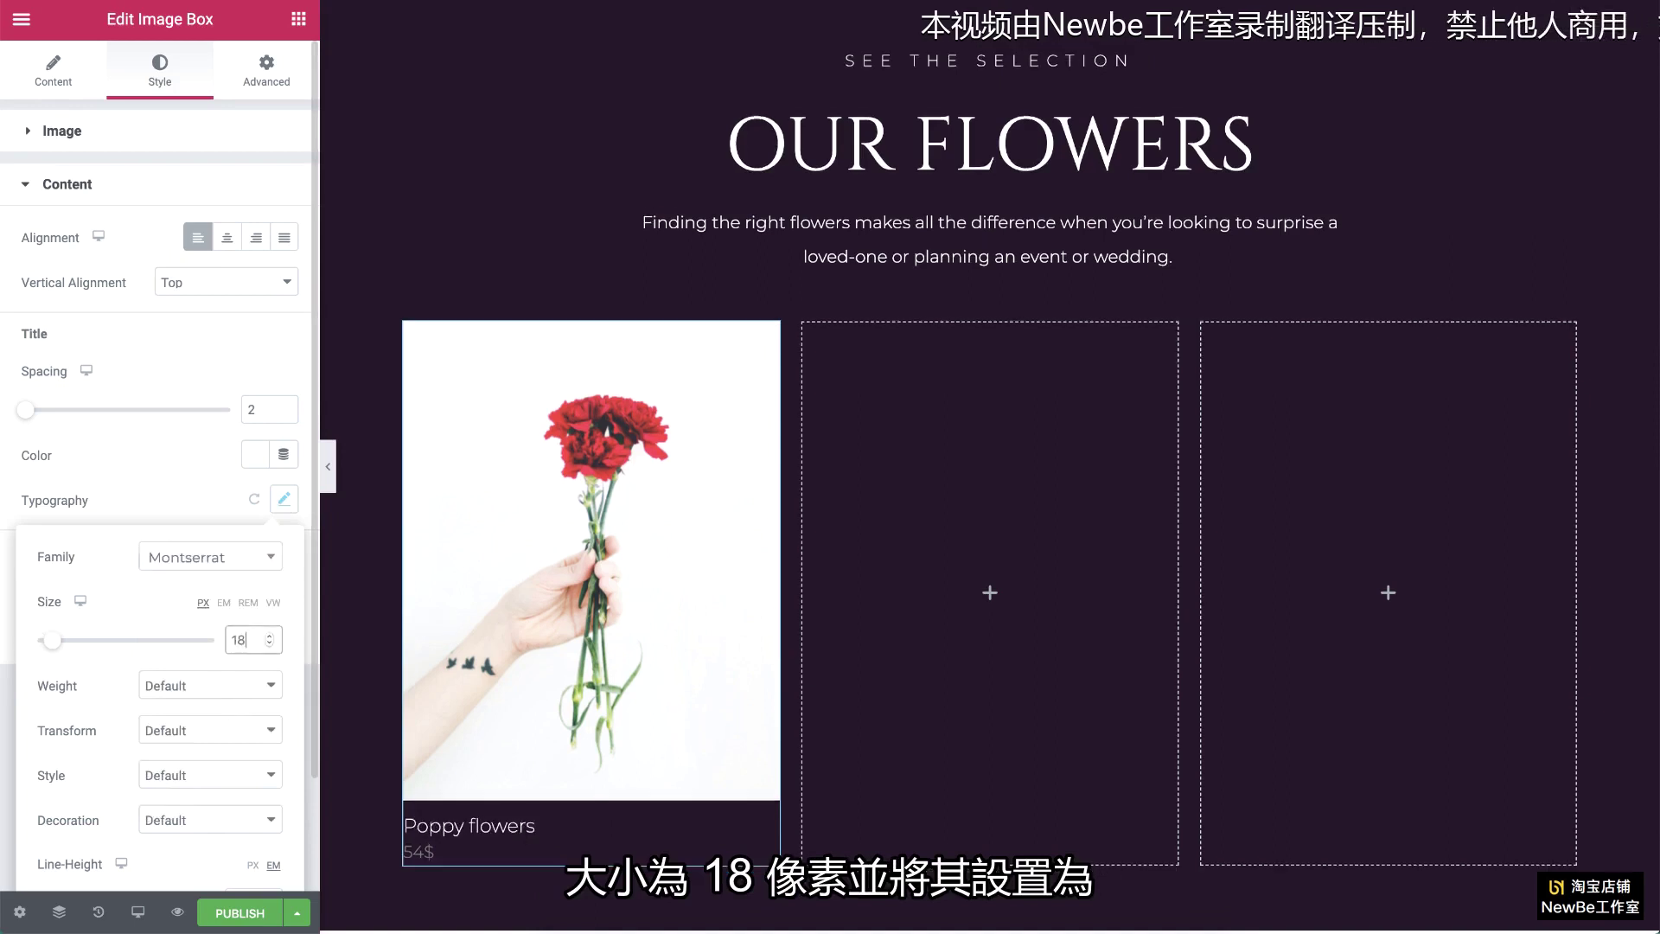
{"action": "left_click", "coordinate": [230, 731]}
{"action": "left_click", "coordinate": [225, 747]}
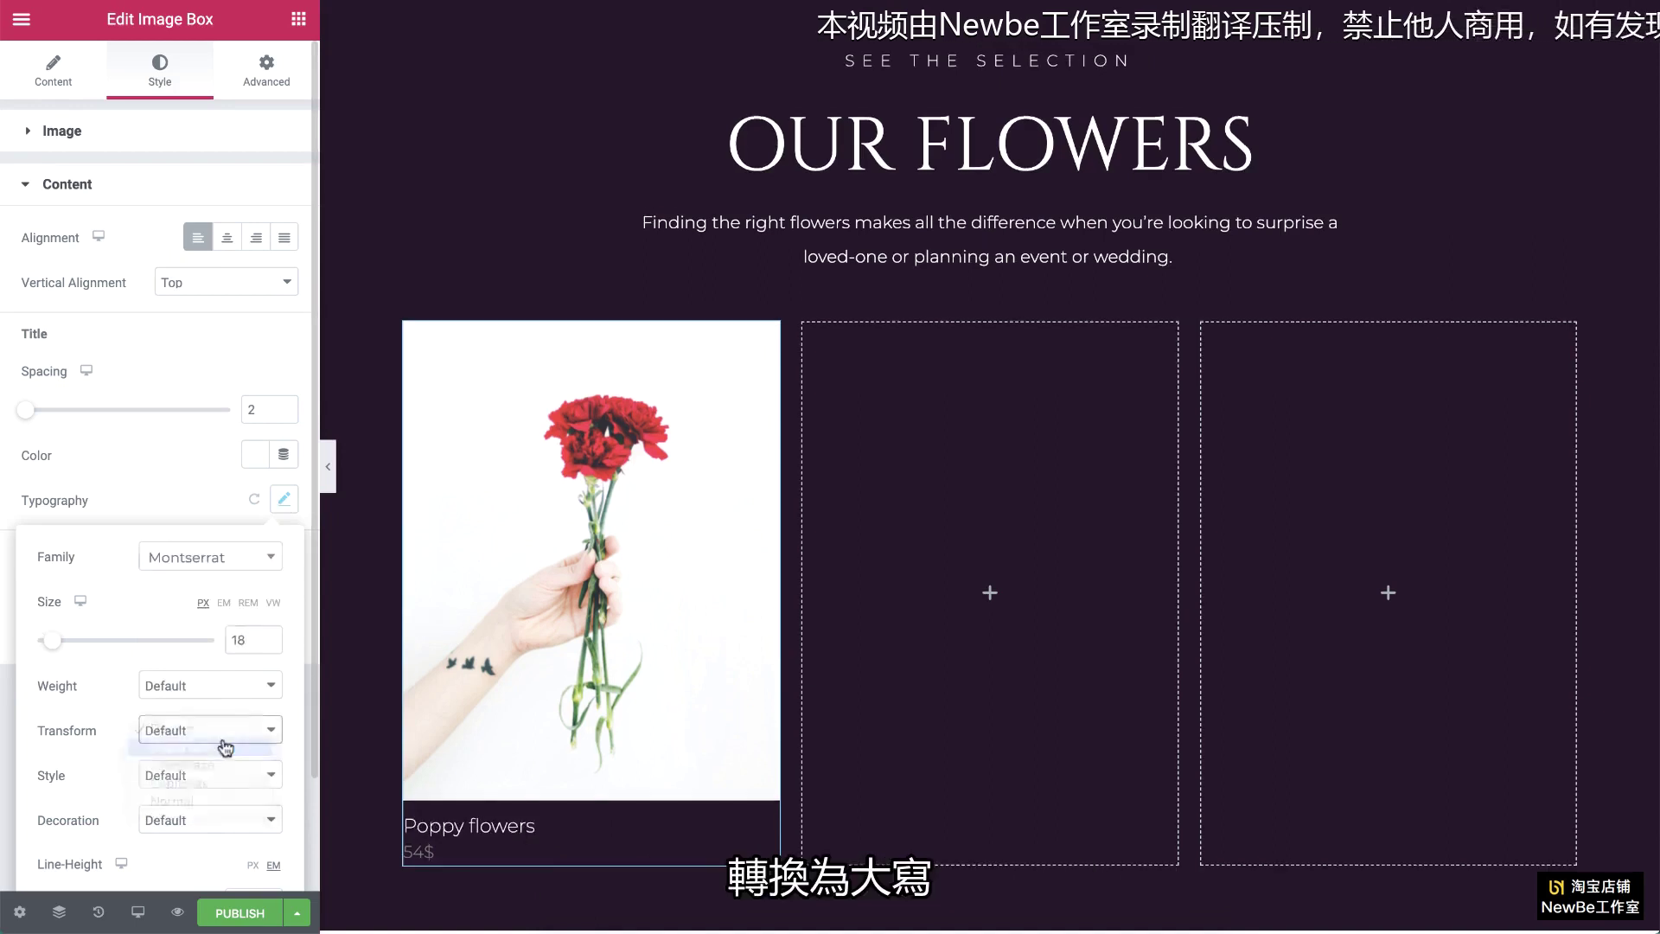
{"action": "left_click", "coordinate": [179, 501]}
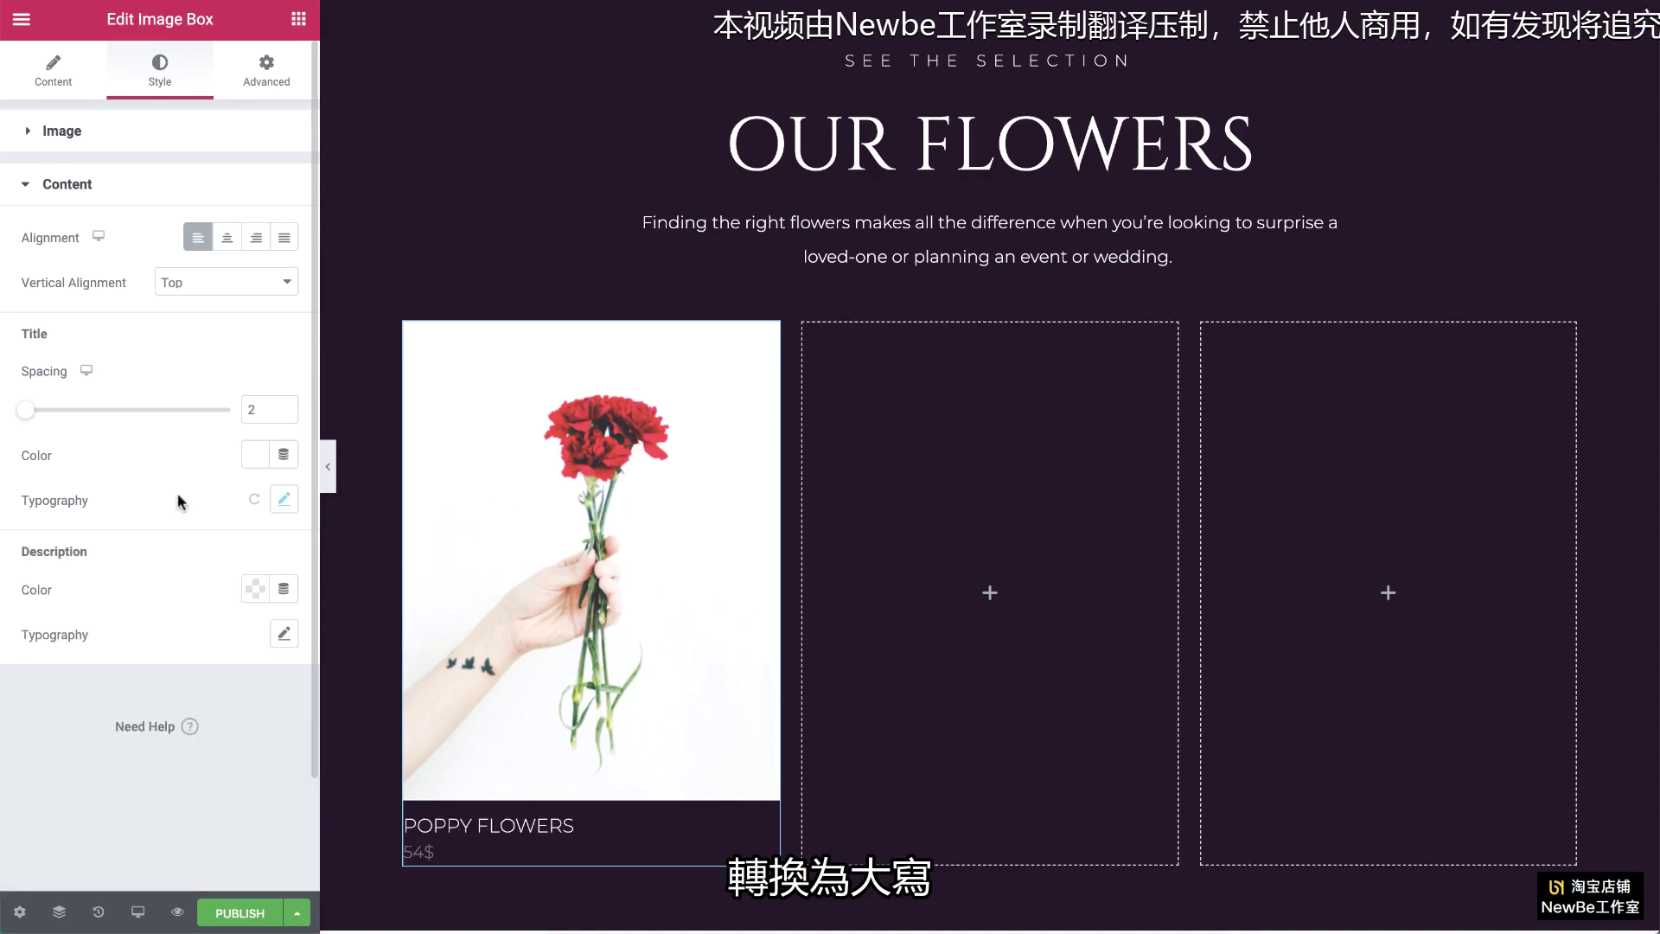
Step: Make the 54$ price translucent white in 16 px, weight 200 text
{"action": "left_click", "coordinate": [252, 587]}
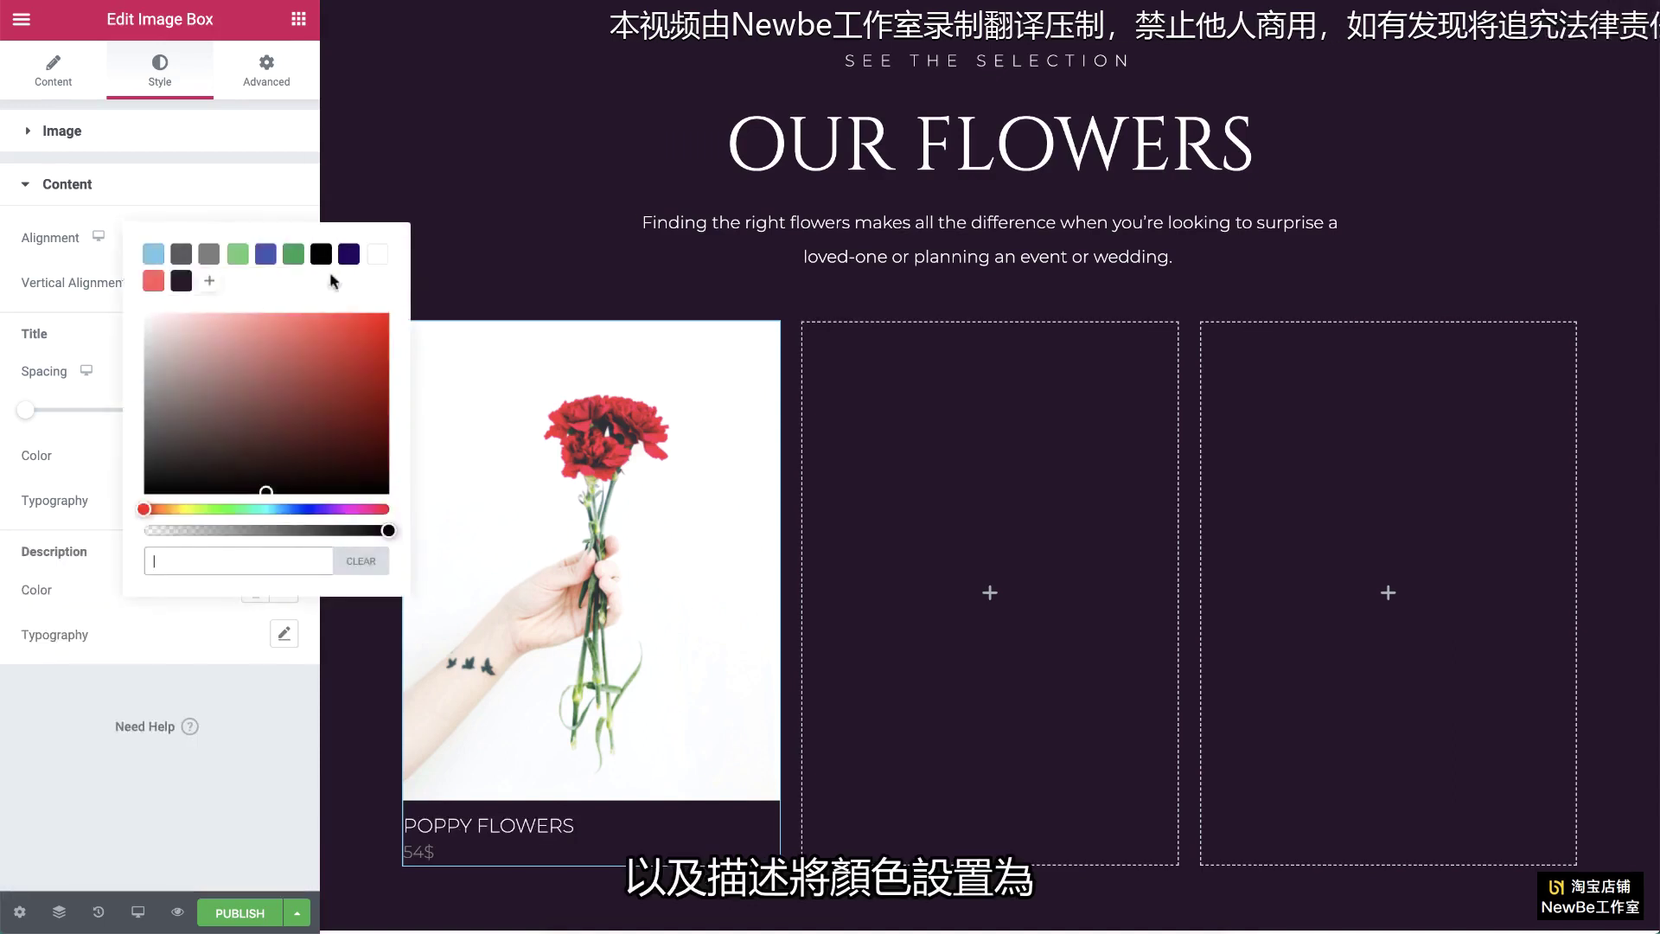
{"action": "left_click", "coordinate": [380, 256]}
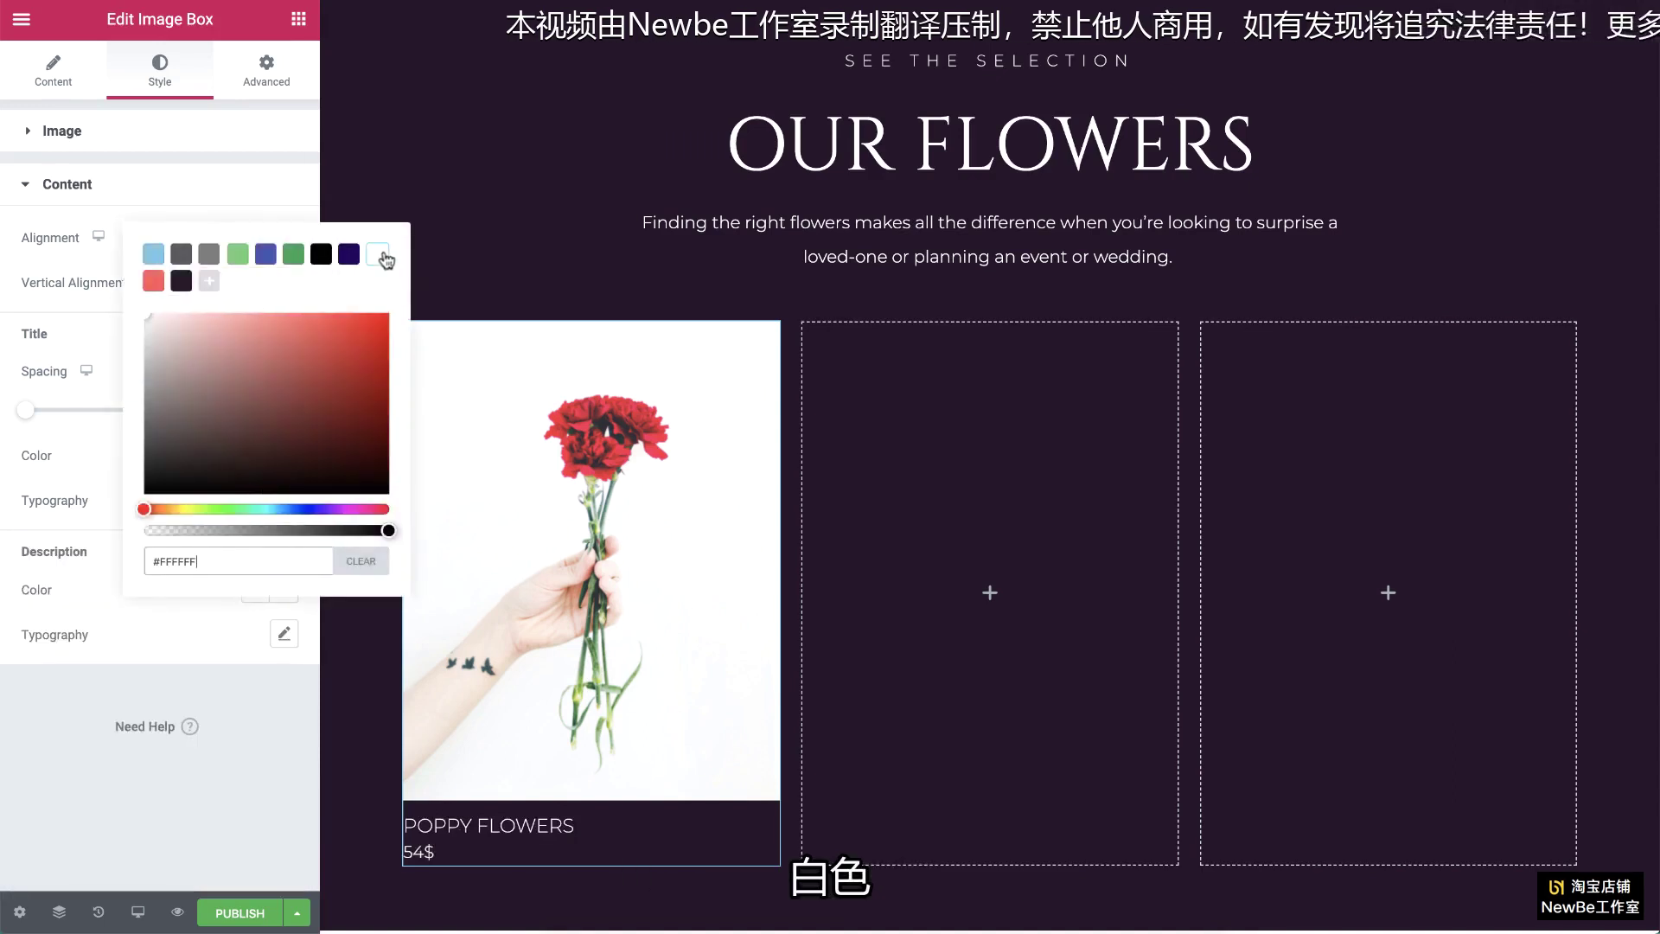
{"action": "left_click_drag", "start_coordinate": [382, 534], "coordinate": [313, 533]}
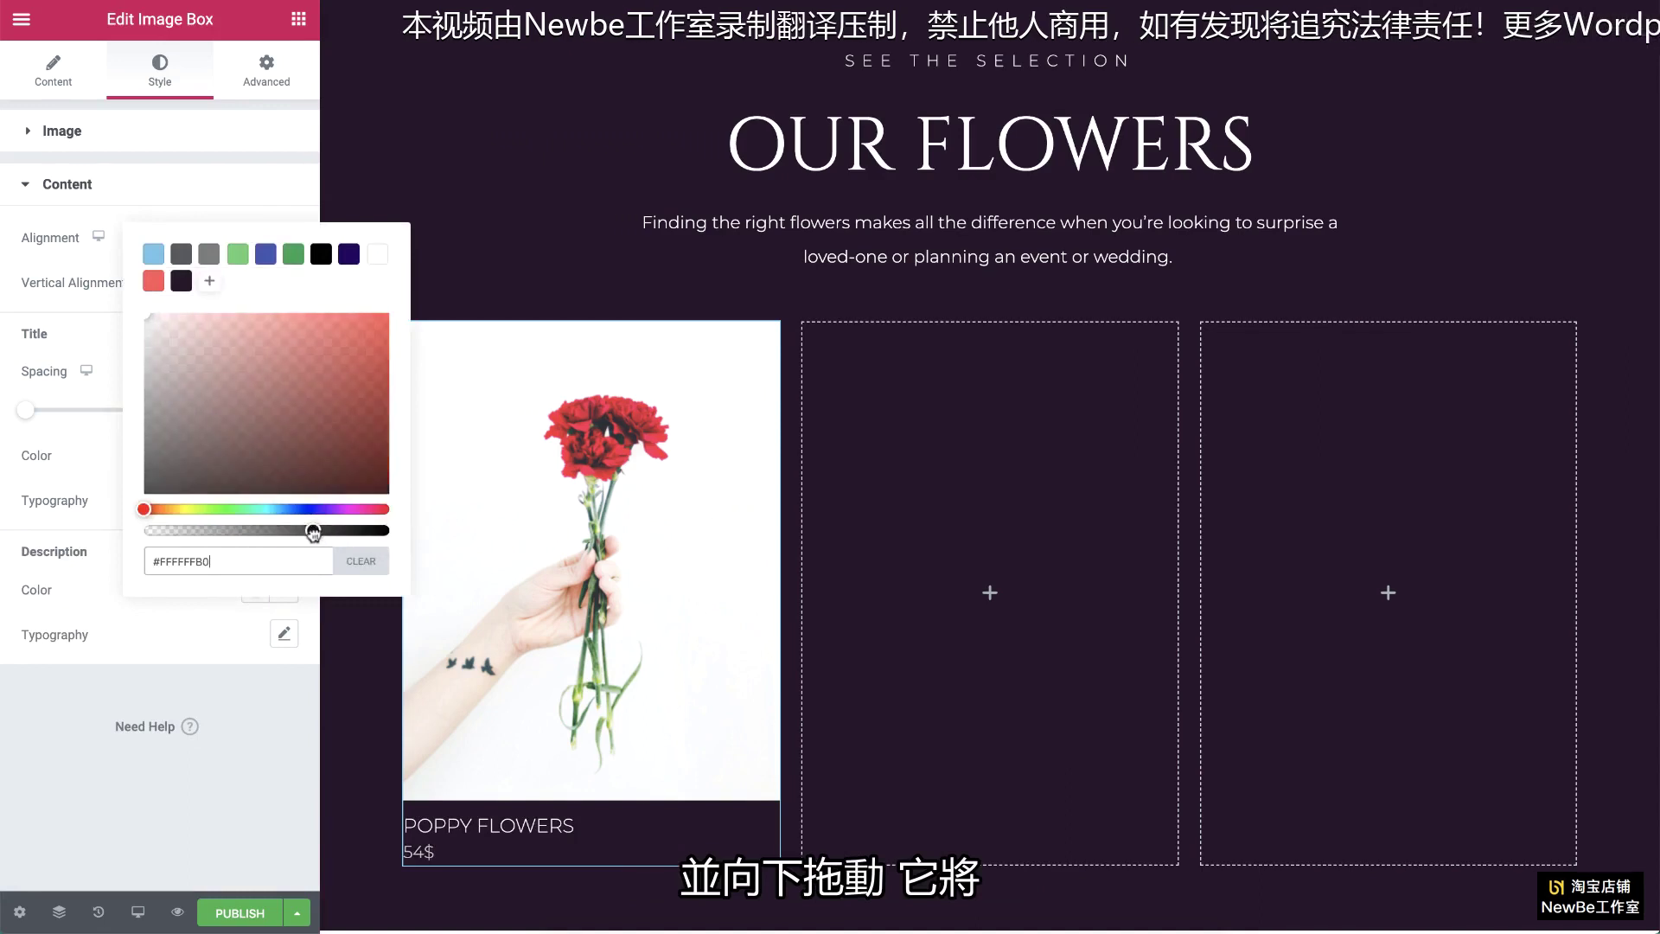
{"action": "left_click", "coordinate": [199, 615]}
{"action": "left_click", "coordinate": [285, 635]}
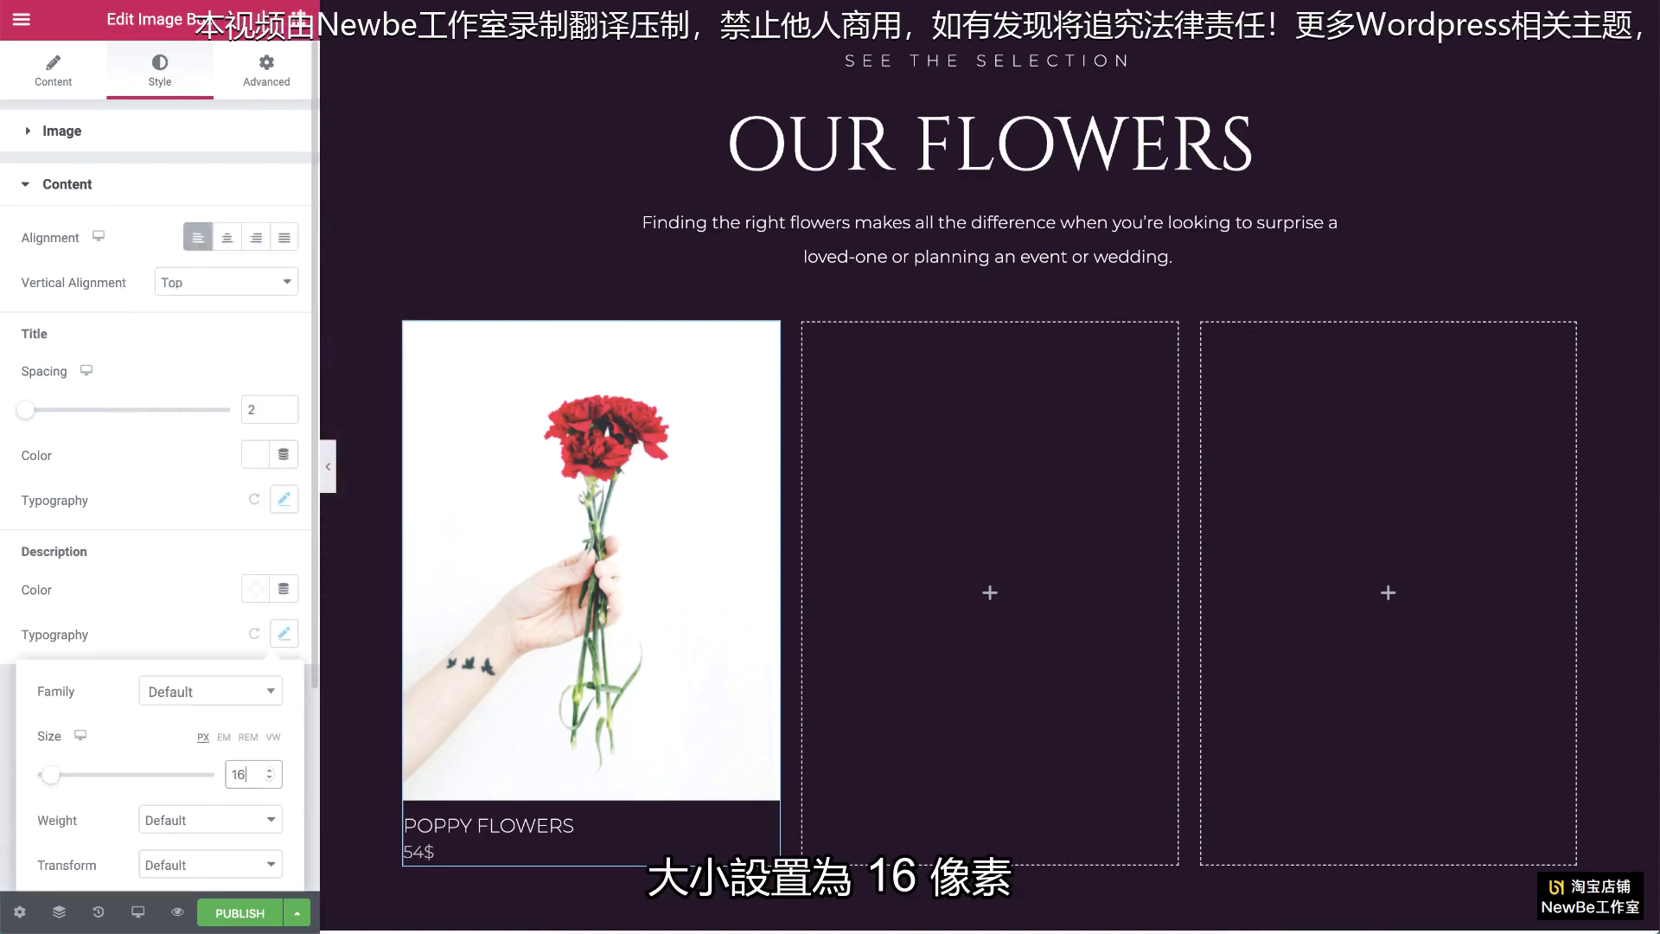
{"action": "left_click", "coordinate": [239, 819]}
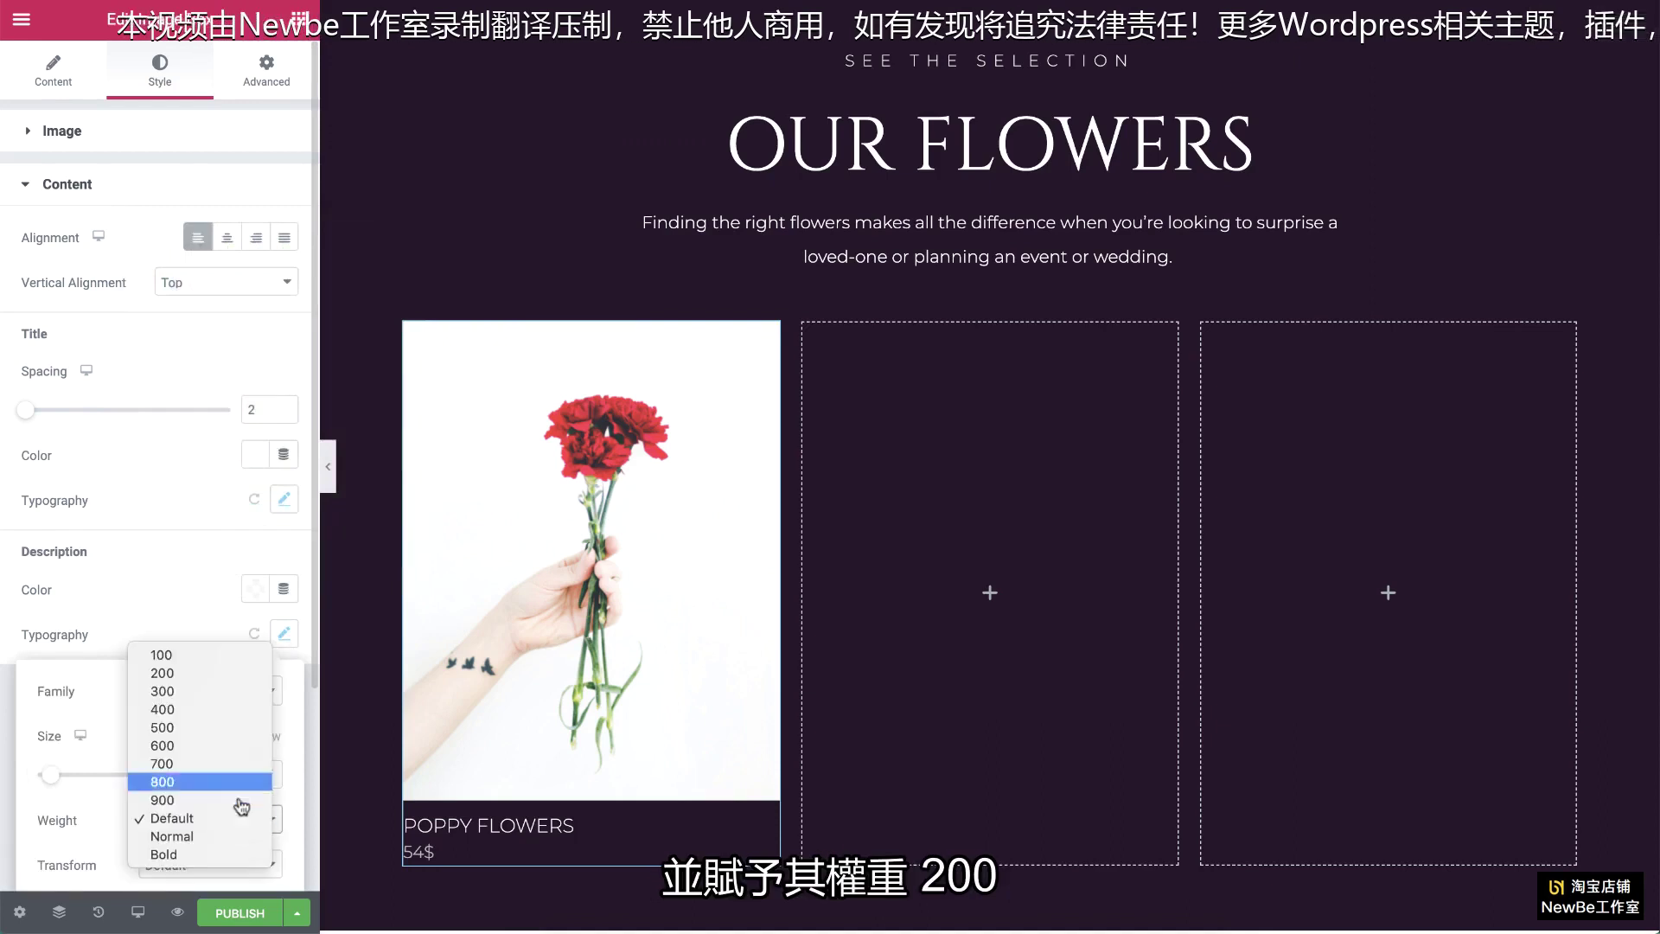
{"action": "left_click", "coordinate": [238, 674]}
Step: Duplicate the Poppy flowers card and move the copy into the second column
{"action": "scroll", "coordinate": [216, 674], "scroll_direction": "down", "scroll_amount": 3}
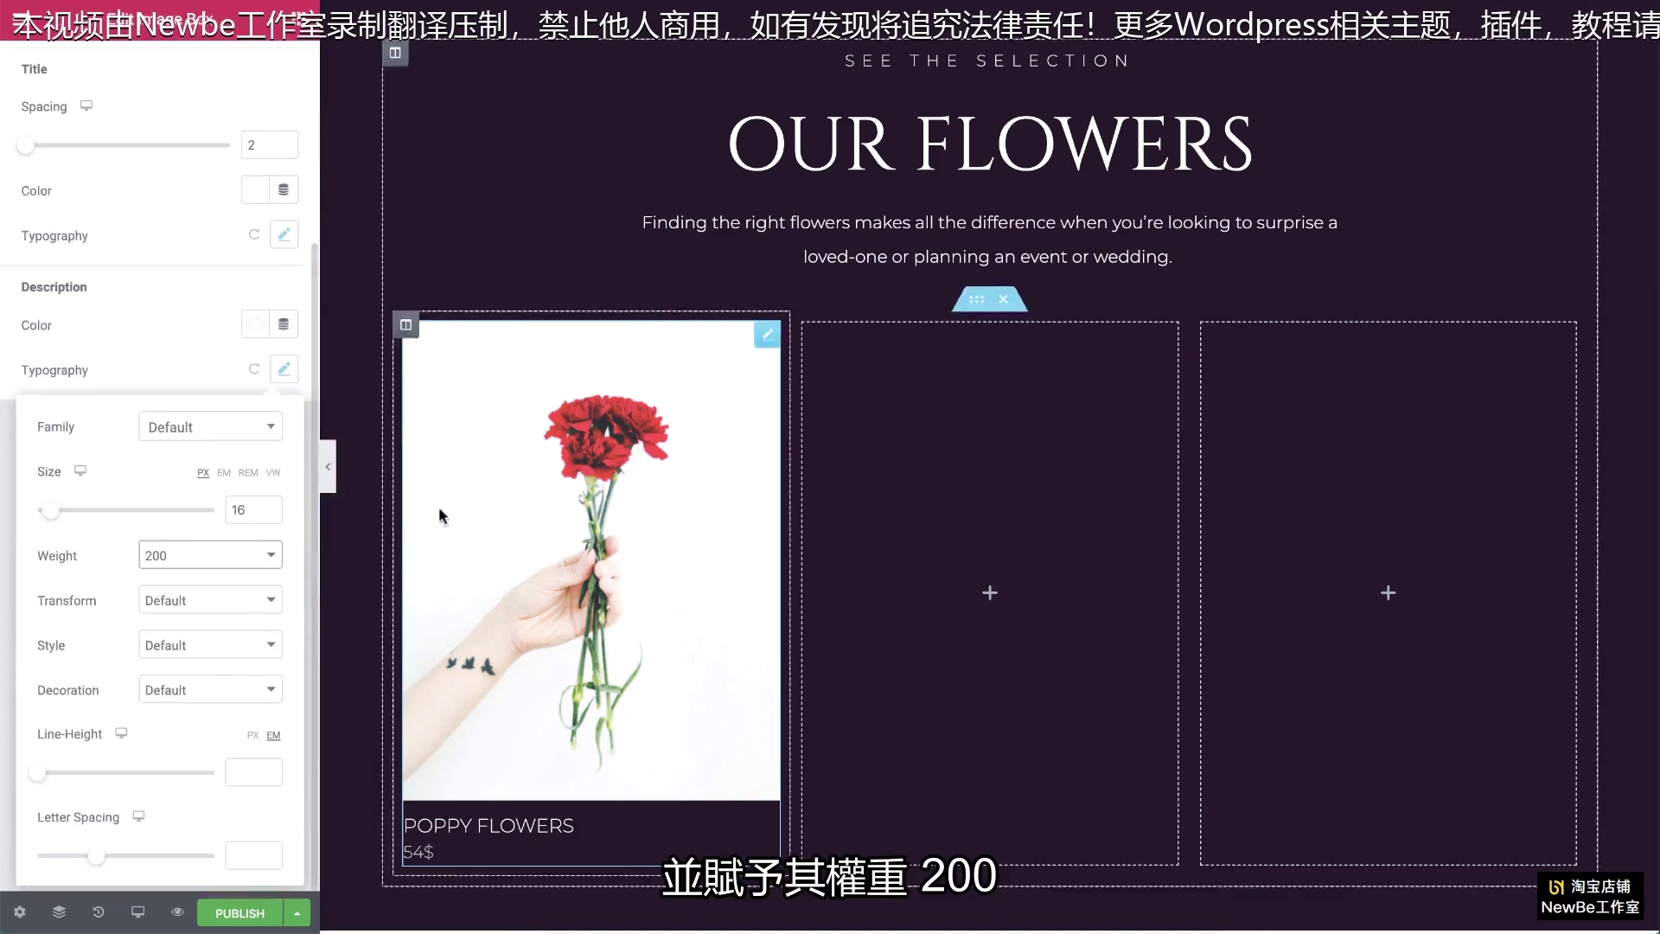
{"action": "right_click", "coordinate": [777, 334]}
{"action": "left_click", "coordinate": [822, 380]}
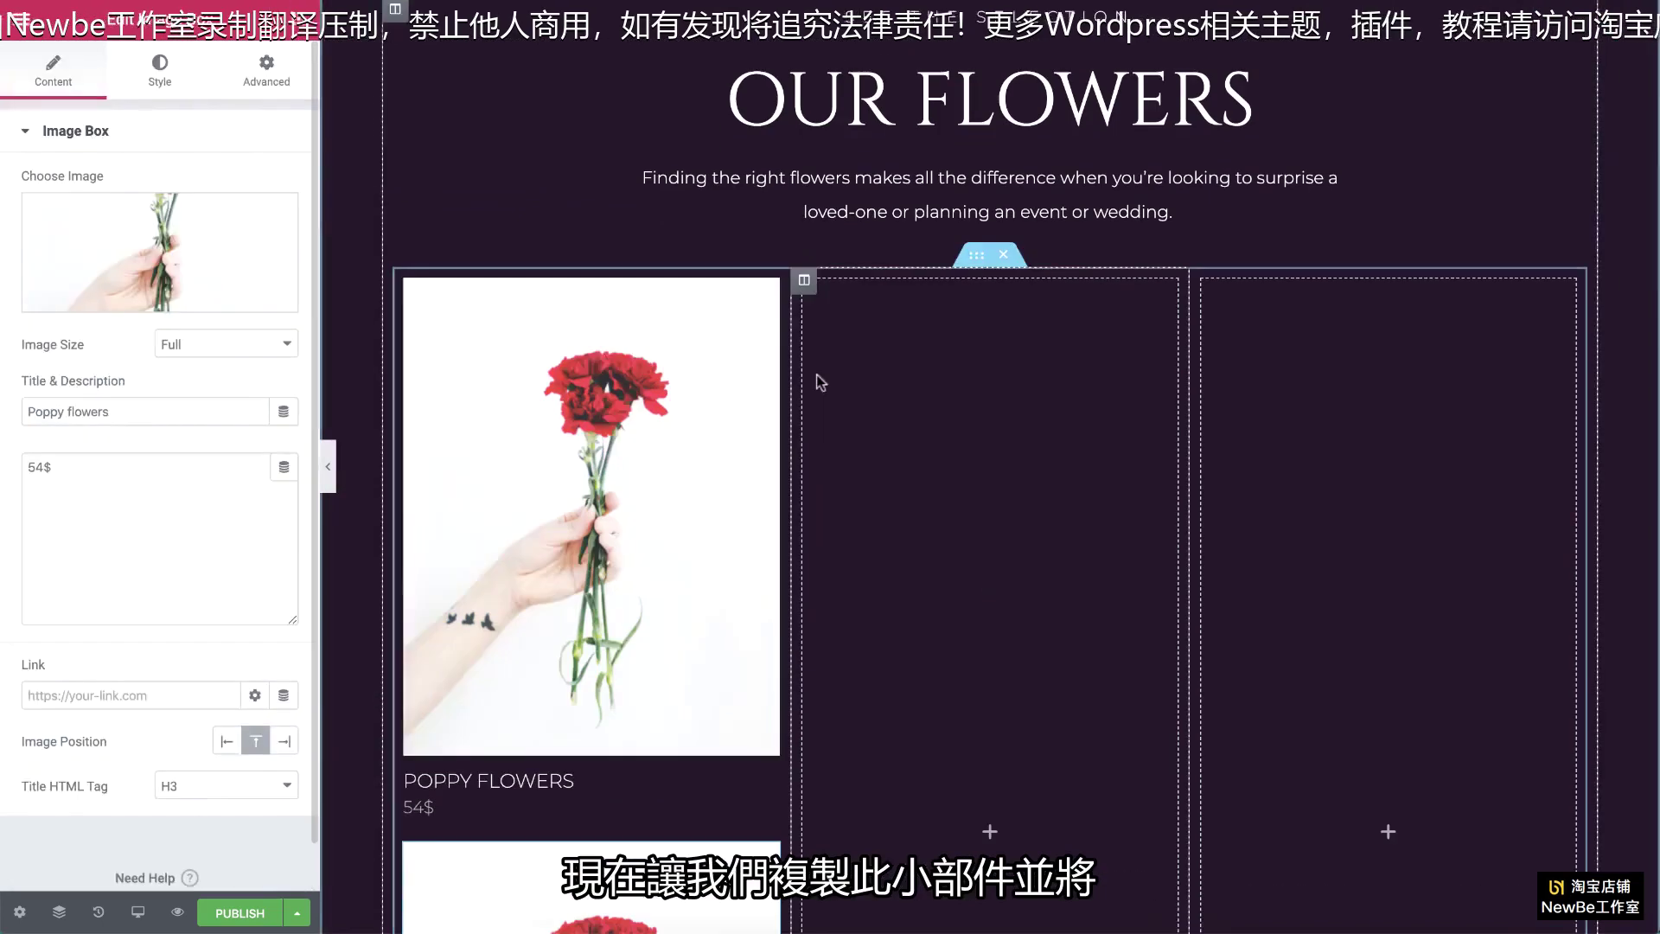
{"action": "left_click_drag", "start_coordinate": [772, 294], "coordinate": [951, 371]}
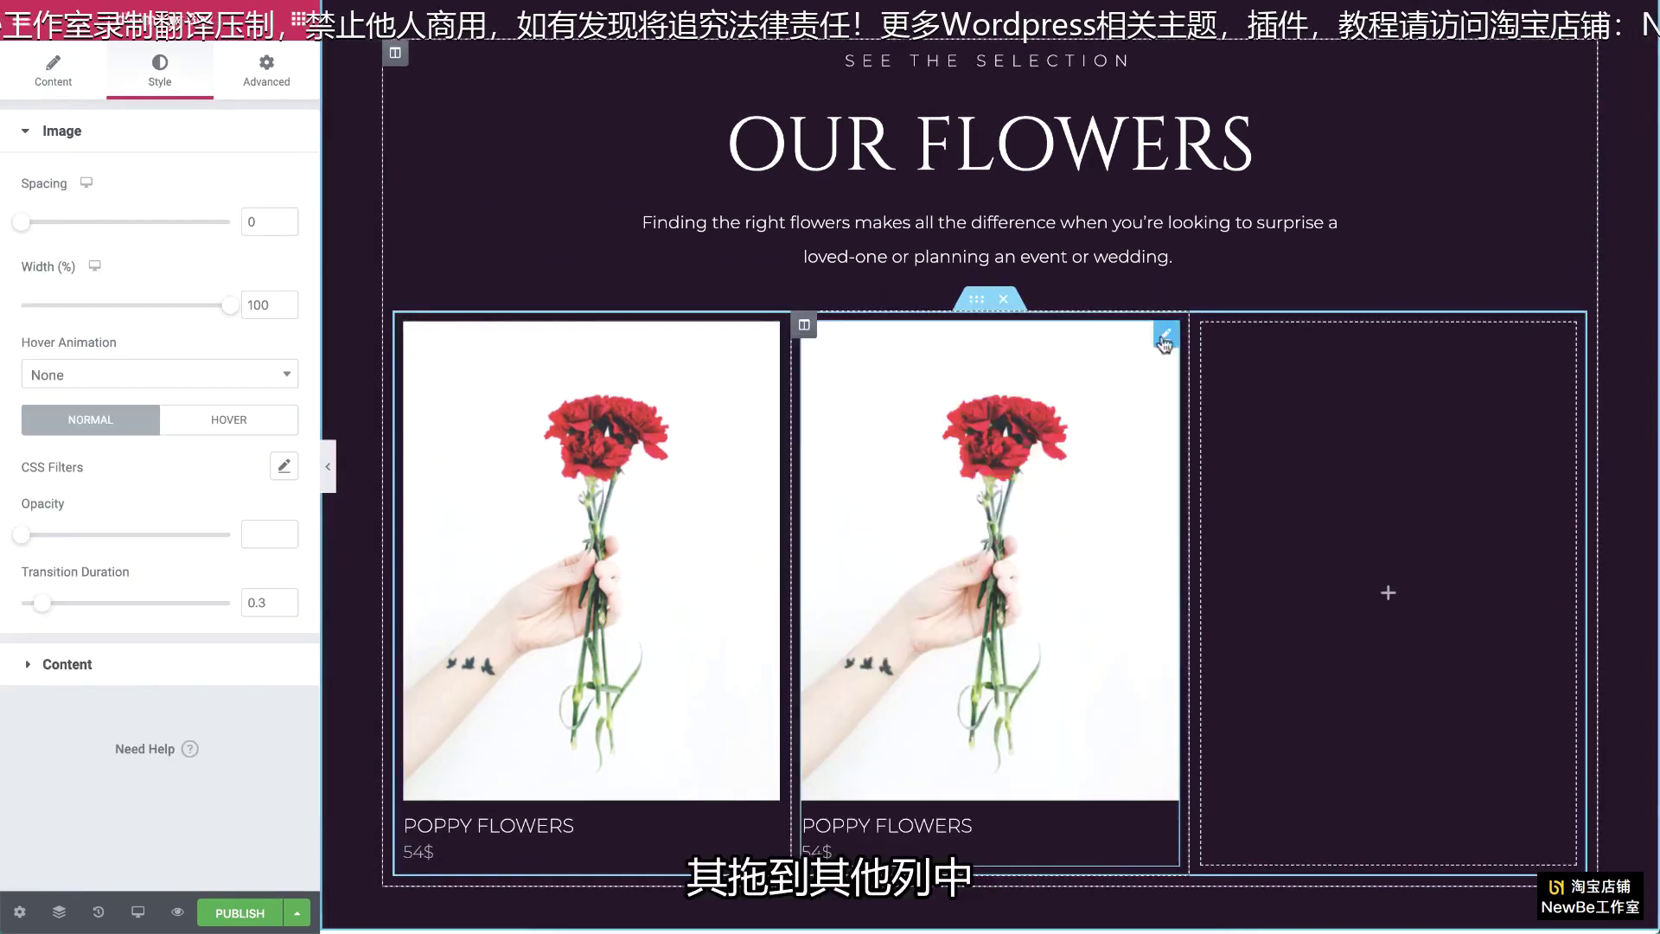
Step: Duplicate the card again and move the copy into the third column
{"action": "right_click", "coordinate": [1164, 344]}
{"action": "left_click", "coordinate": [1201, 356]}
{"action": "left_click_drag", "start_coordinate": [1165, 337], "coordinate": [1340, 335]}
Step: Change the second card to the white peony photo, titled 'Peaceful Hug' at 64$
{"action": "left_click", "coordinate": [1167, 337]}
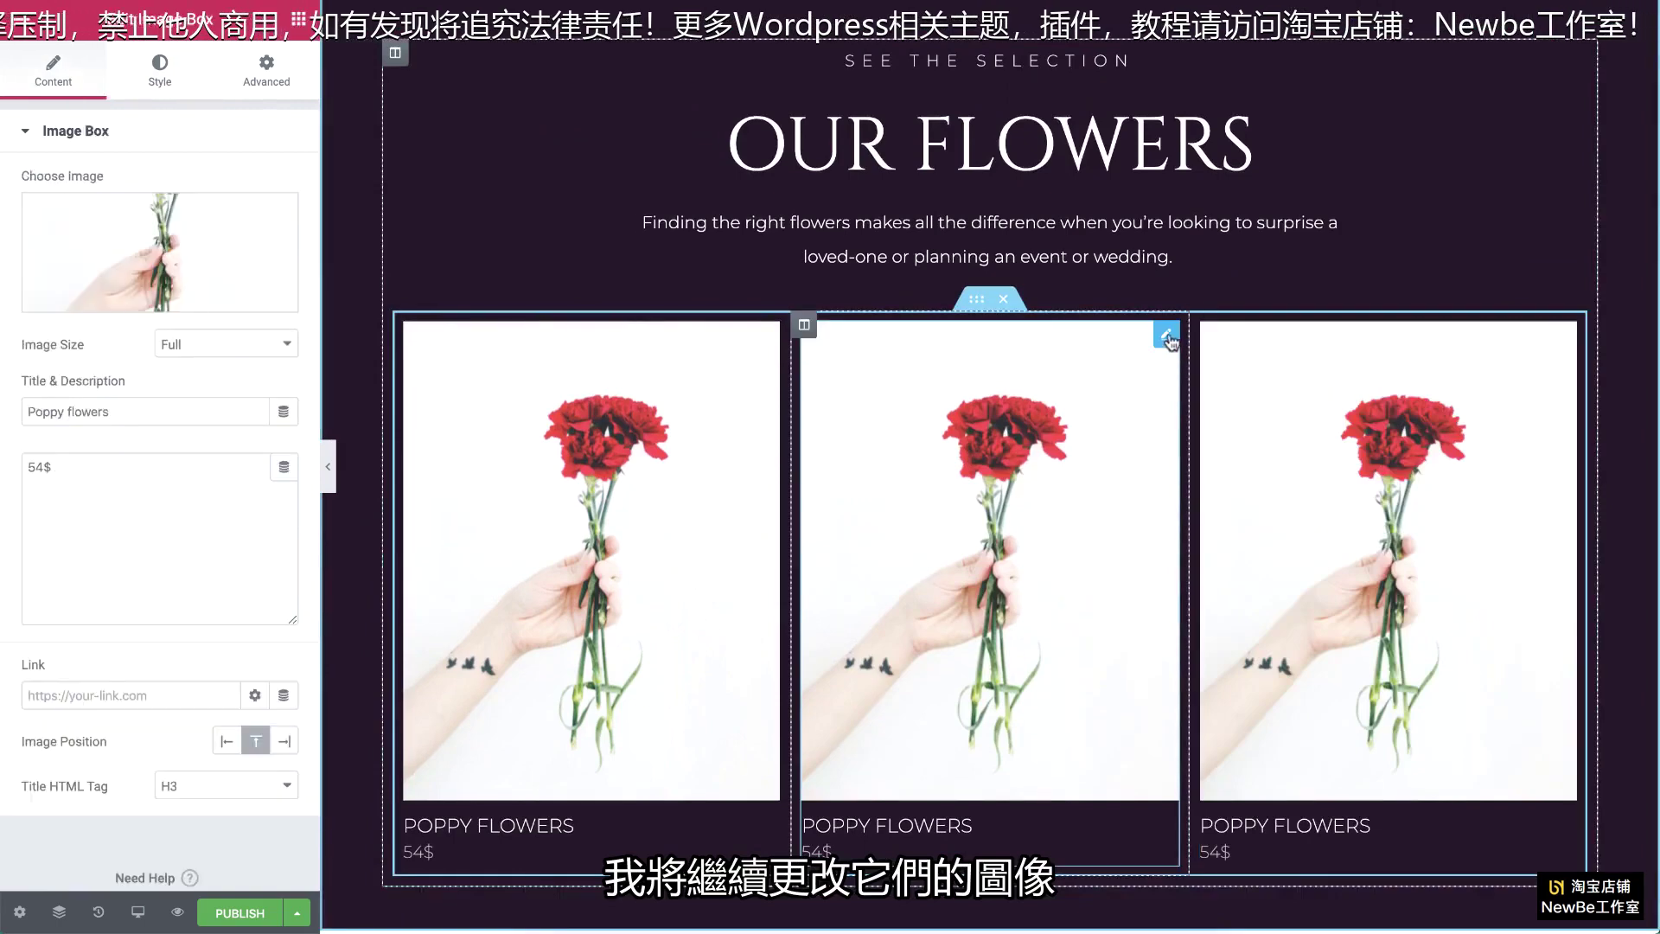
{"action": "left_click", "coordinate": [252, 259]}
{"action": "left_click", "coordinate": [166, 316]}
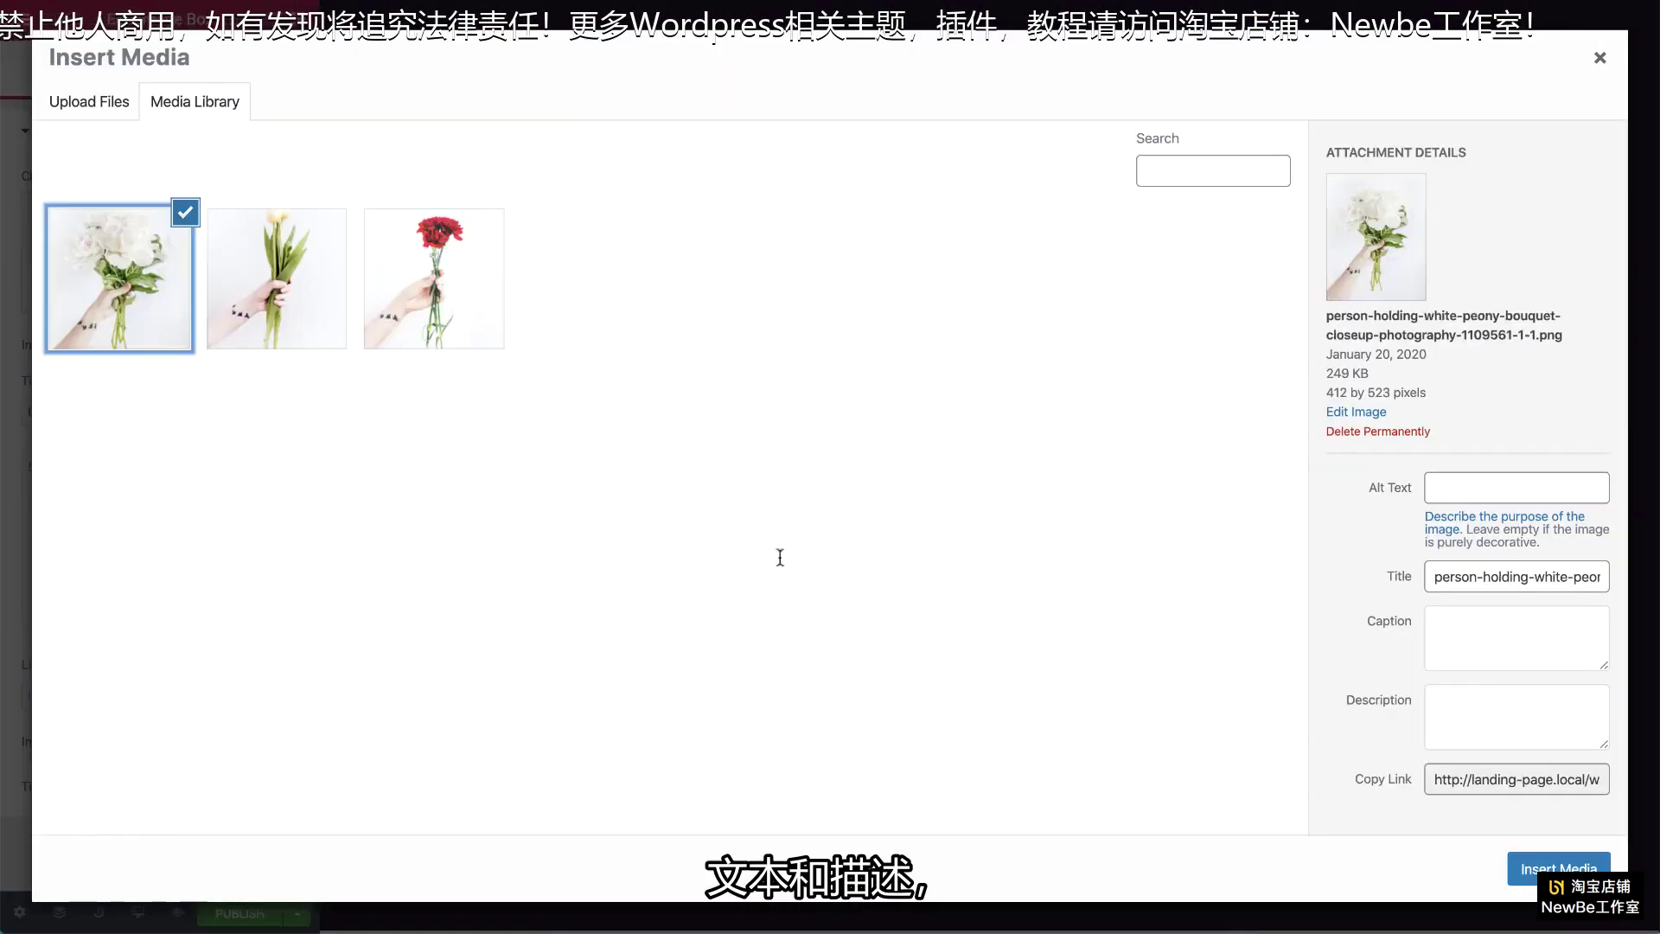
{"action": "left_click", "coordinate": [1525, 867]}
{"action": "triple_click", "coordinate": [70, 412]}
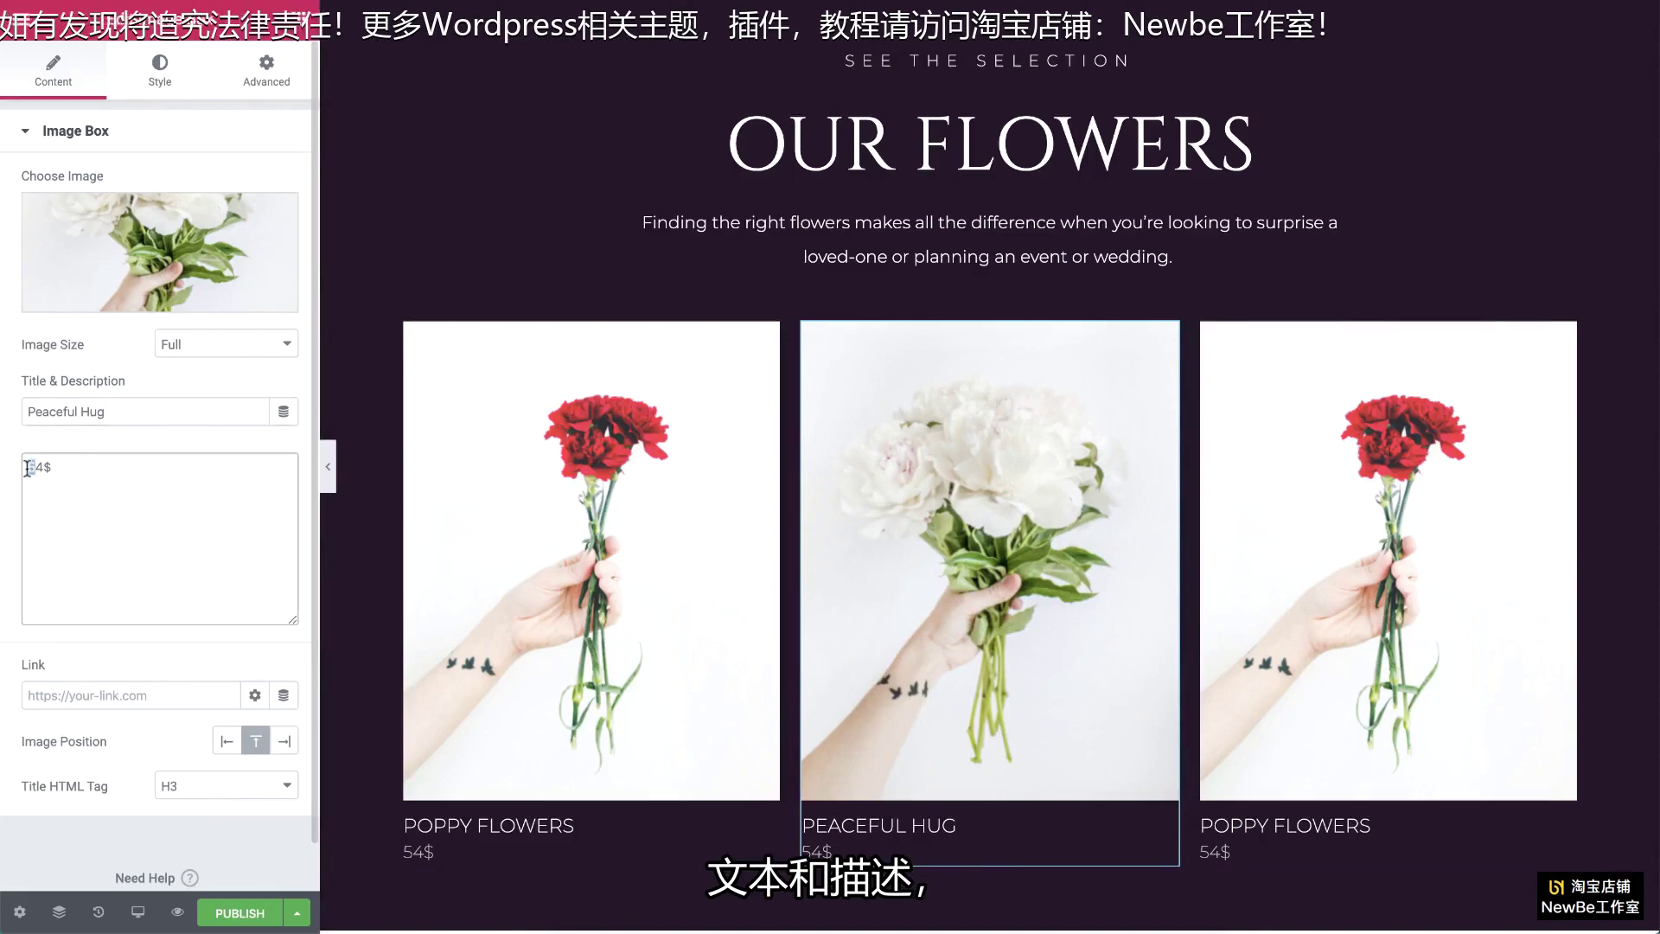
{"action": "type", "text": "6"}
Step: Change the third card to the tulip photo, titled 'Tulip Flowers' at 48$
{"action": "left_click", "coordinate": [1248, 381]}
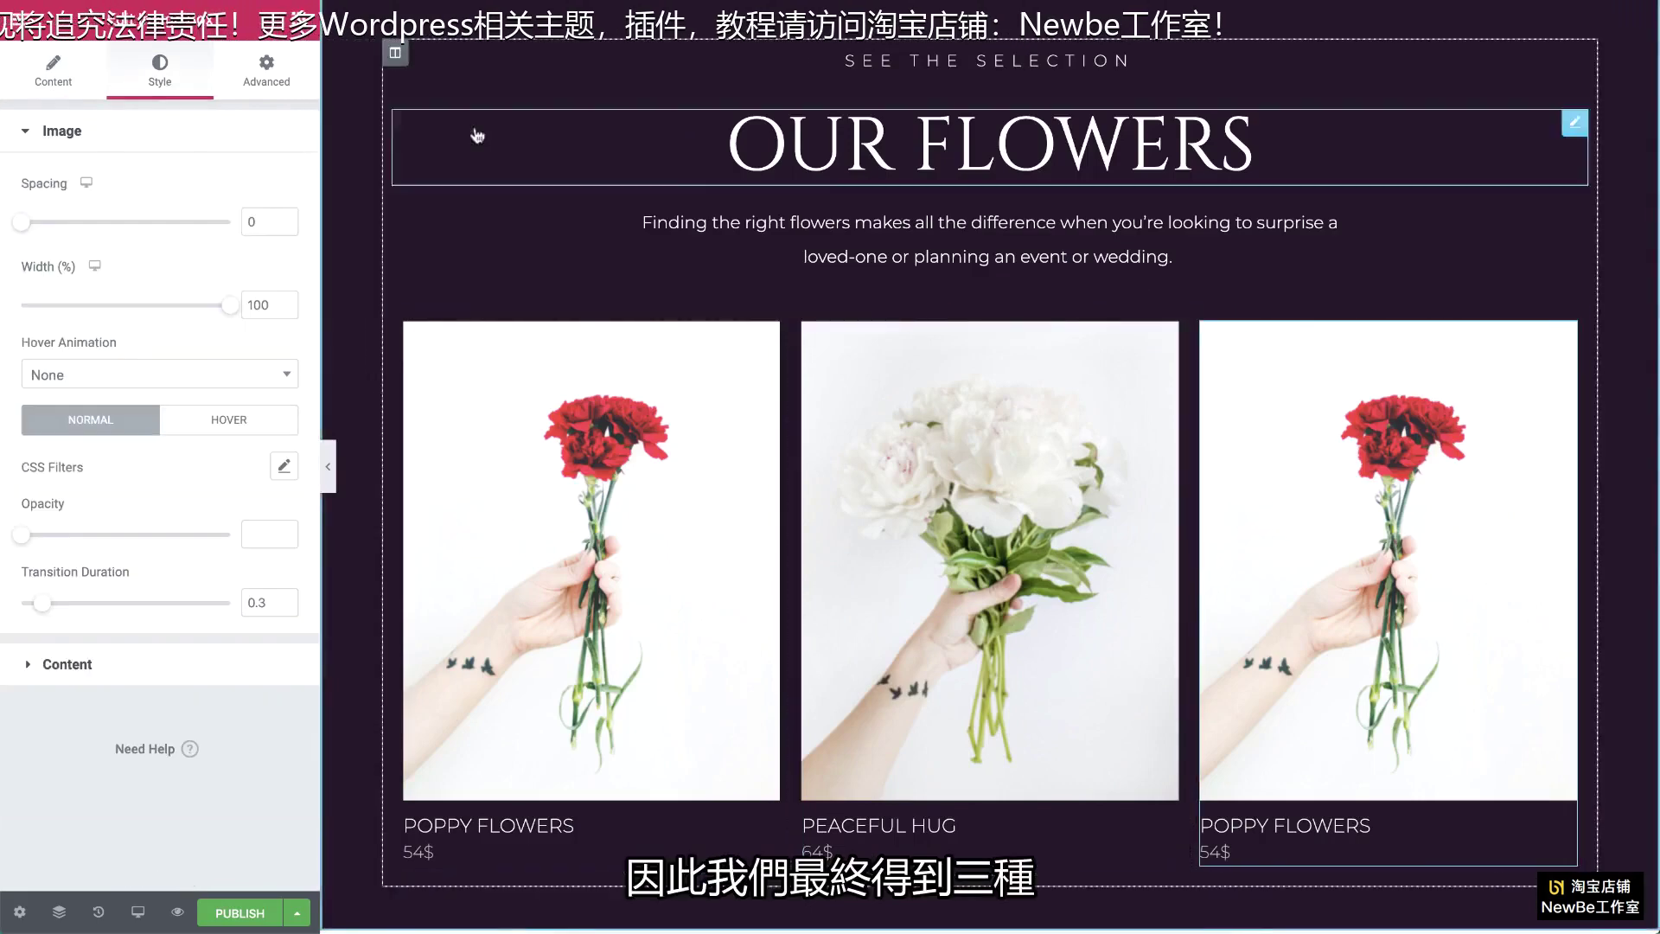
{"action": "left_click", "coordinate": [97, 83]}
{"action": "left_click", "coordinate": [156, 255]}
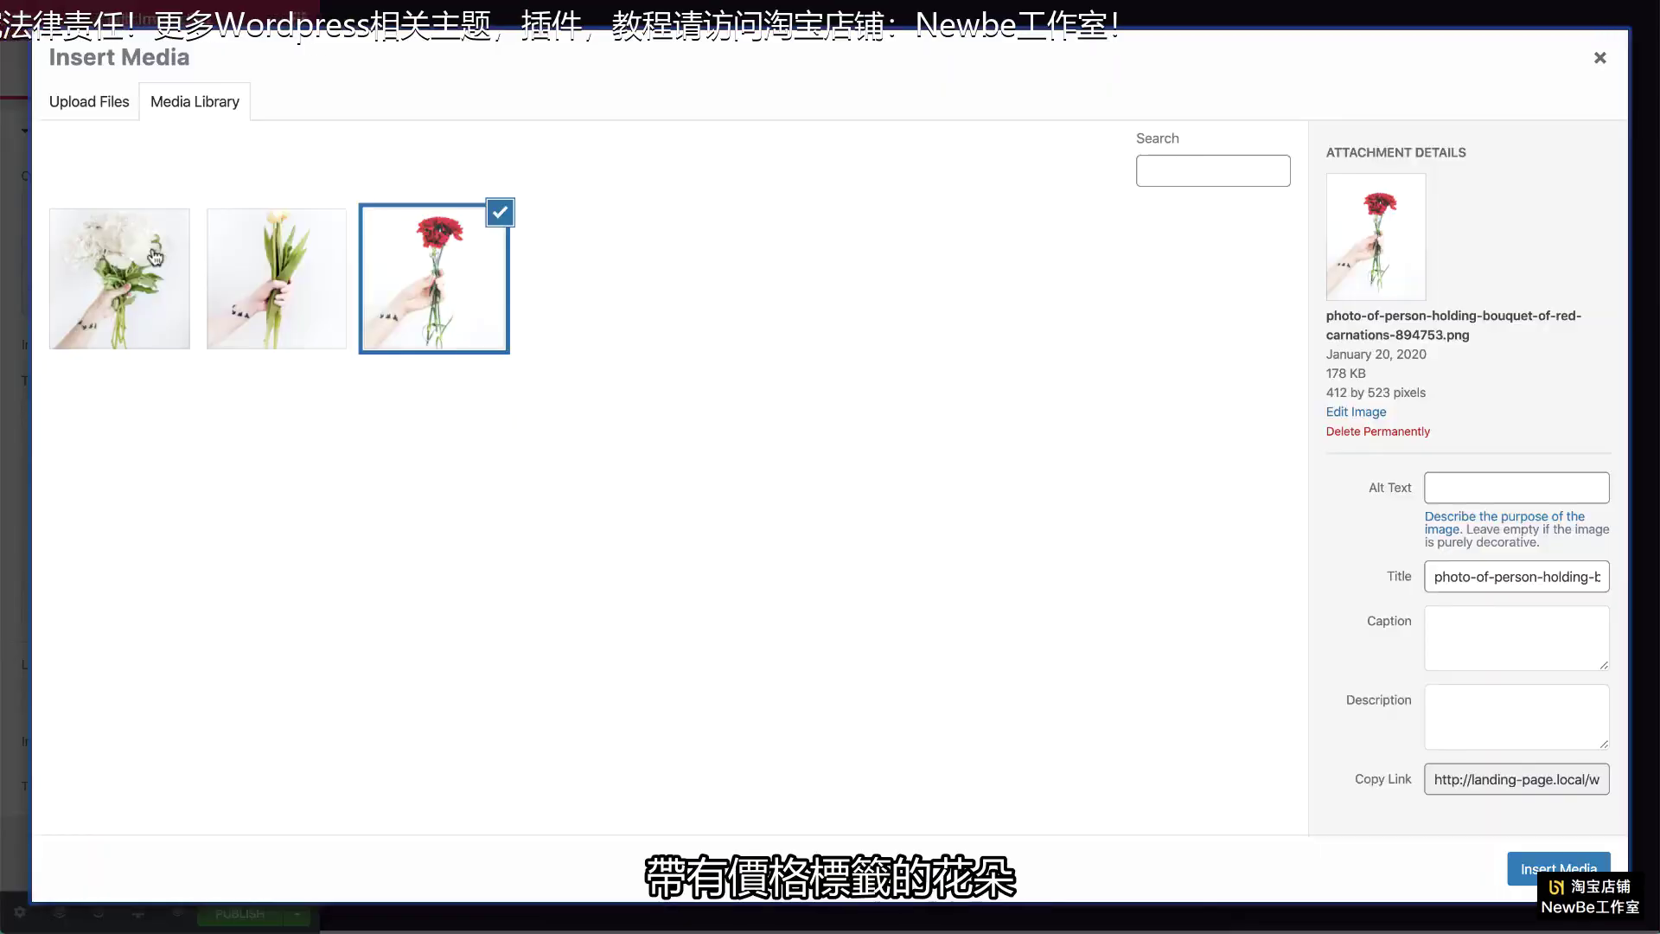
{"action": "left_click", "coordinate": [285, 293]}
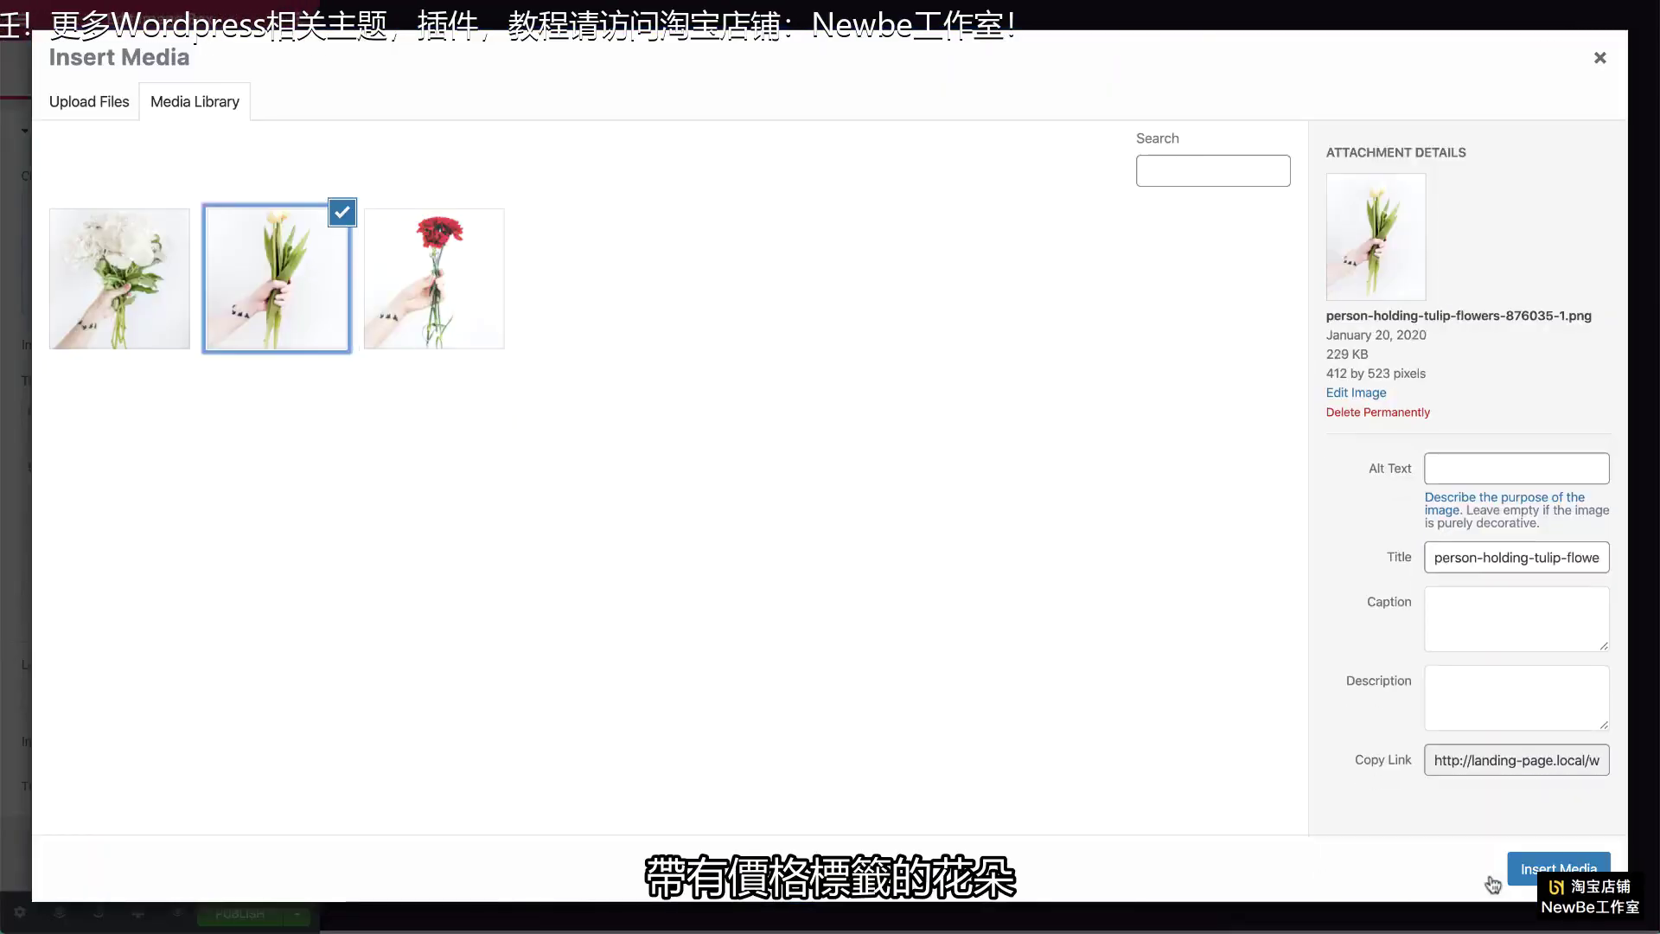
{"action": "left_click", "coordinate": [1493, 880]}
{"action": "triple_click", "coordinate": [151, 417]}
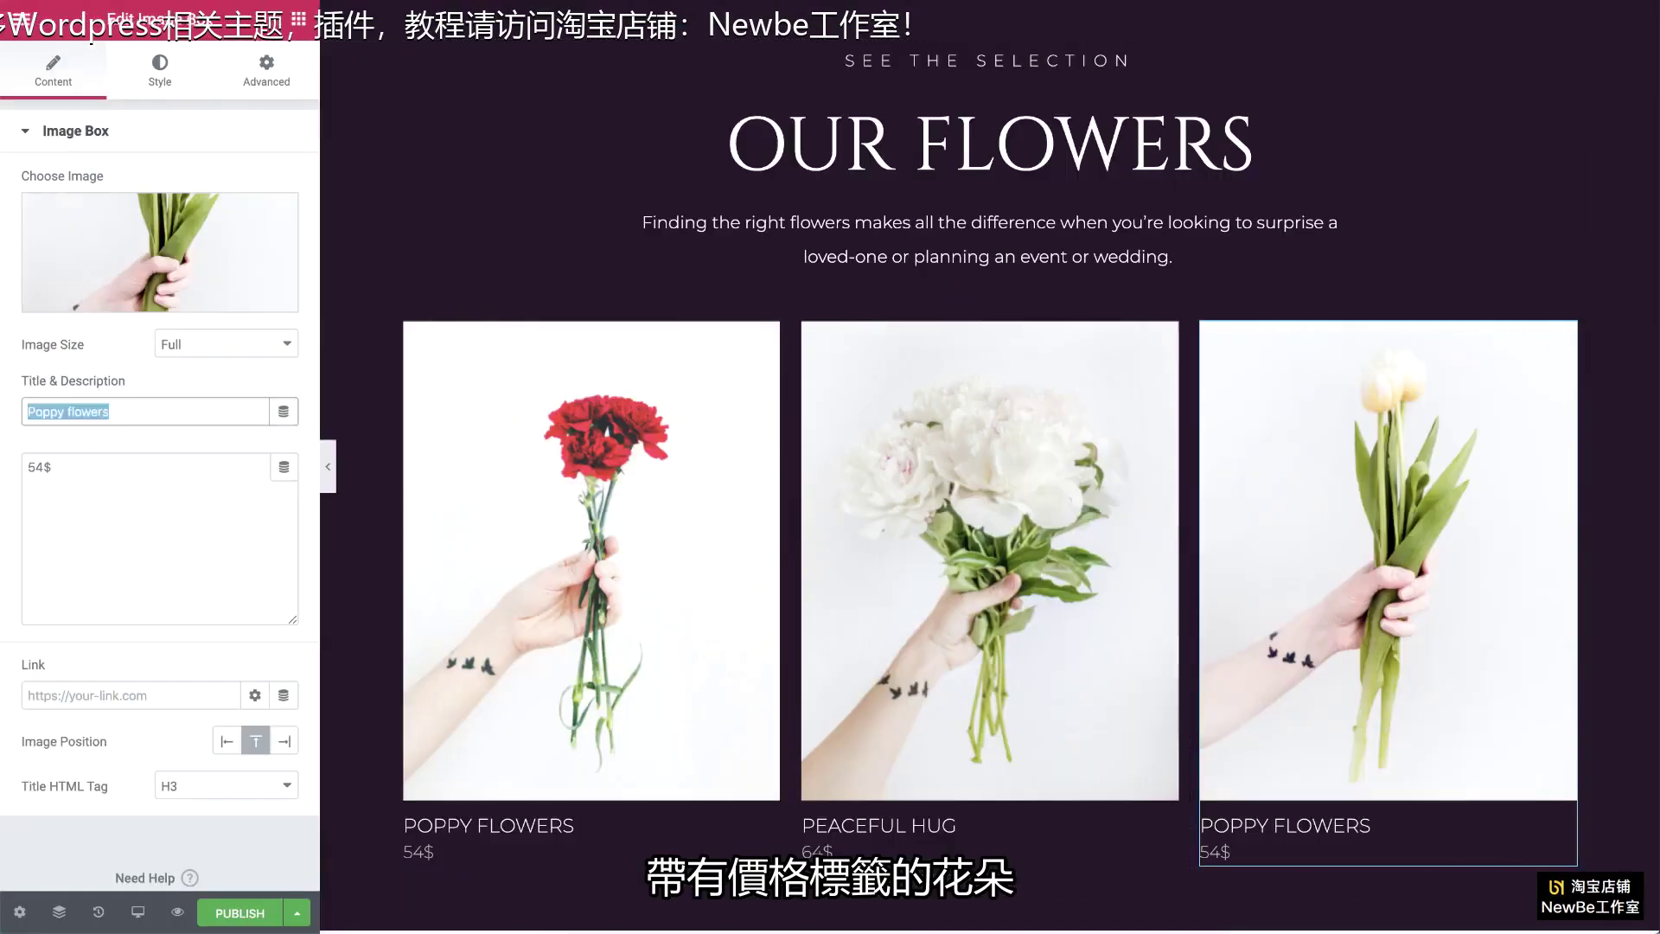
{"action": "type", "text": "Tulip Flowers"}
{"action": "left_click_drag", "start_coordinate": [44, 468], "coordinate": [28, 468]}
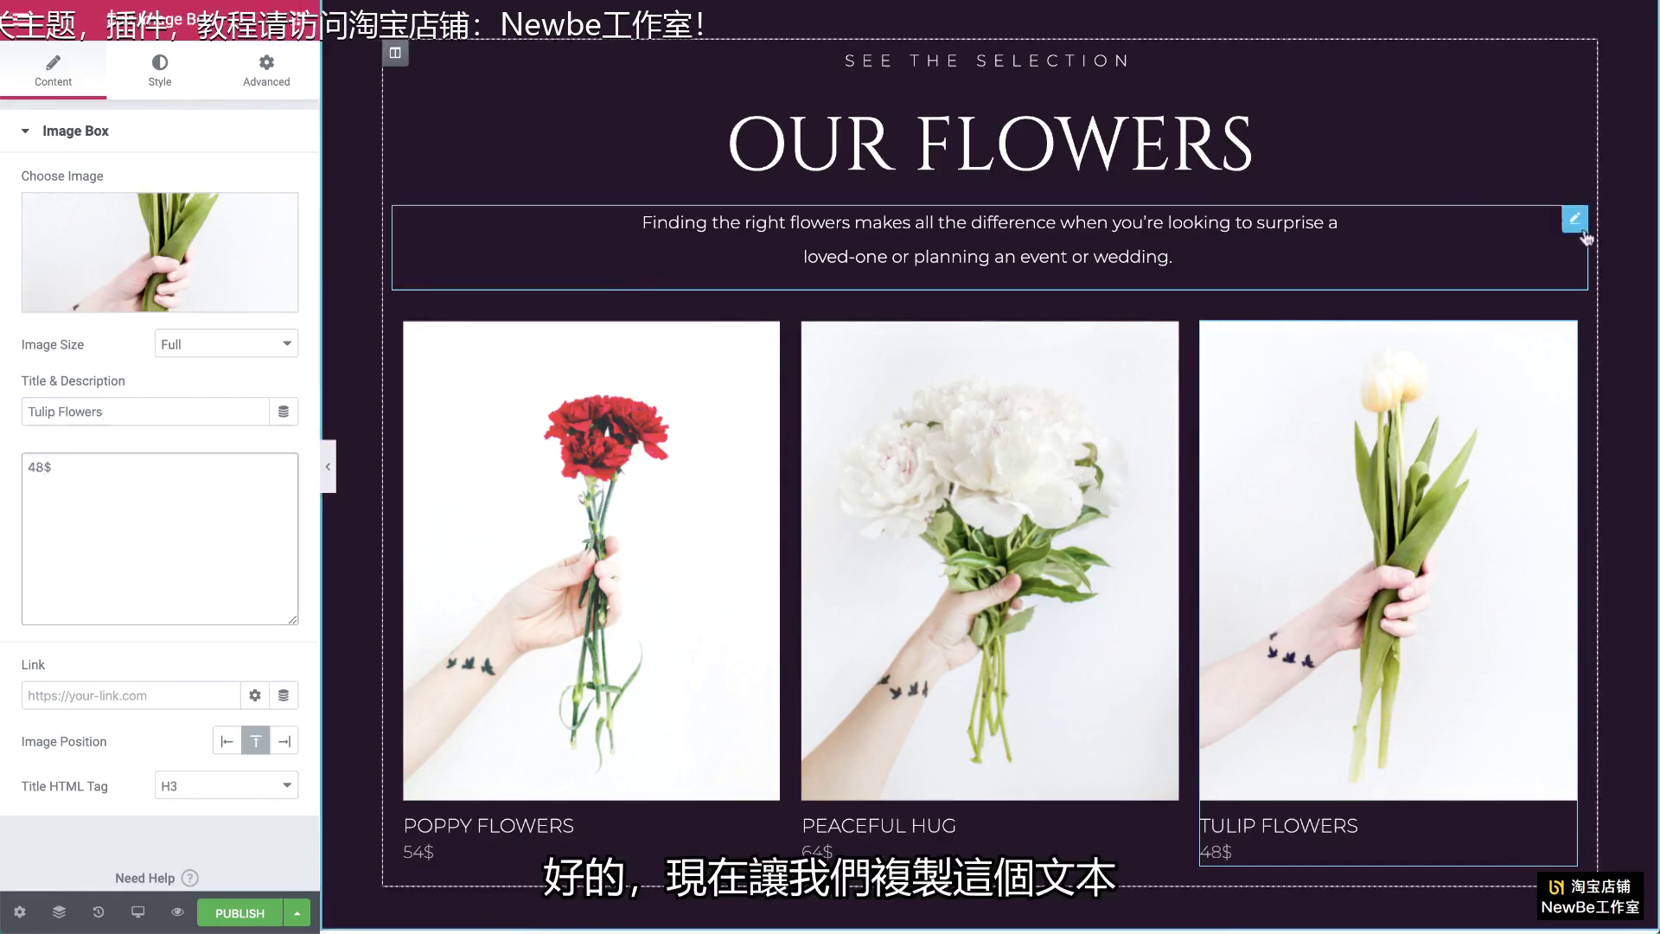
Step: Paste a copy of the 'Finding the right flowers…' paragraph below the flower cards with top padding 10
{"action": "right_click", "coordinate": [1573, 226]}
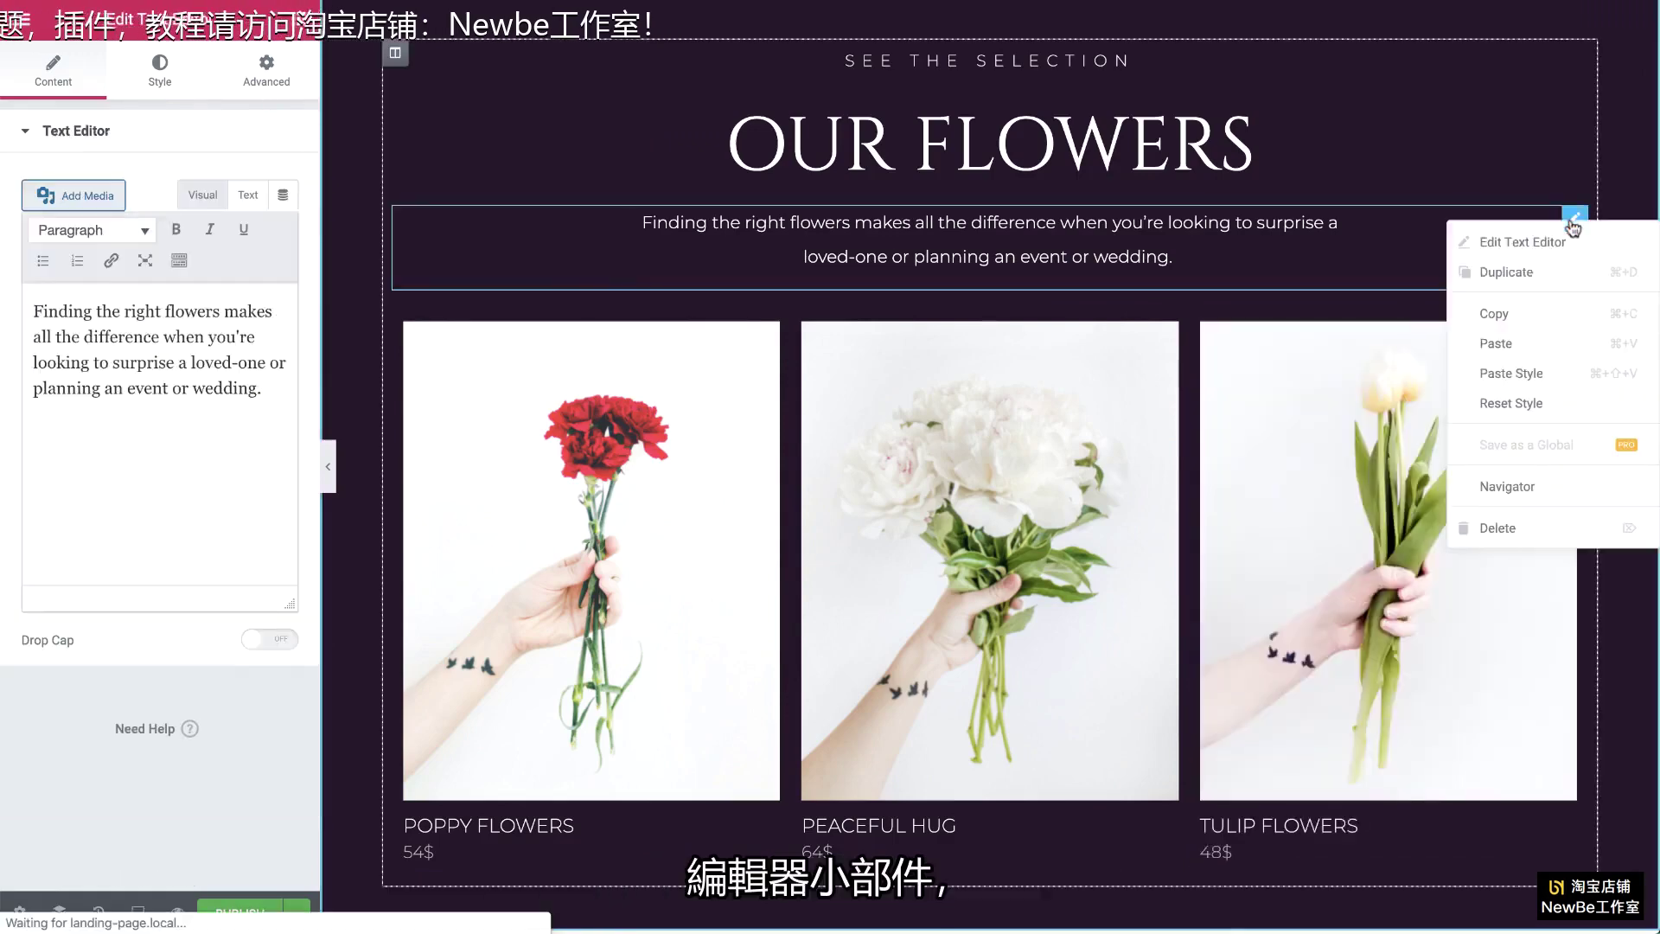
{"action": "left_click", "coordinate": [1530, 309]}
{"action": "scroll", "coordinate": [1402, 264], "scroll_direction": "down", "scroll_amount": 3}
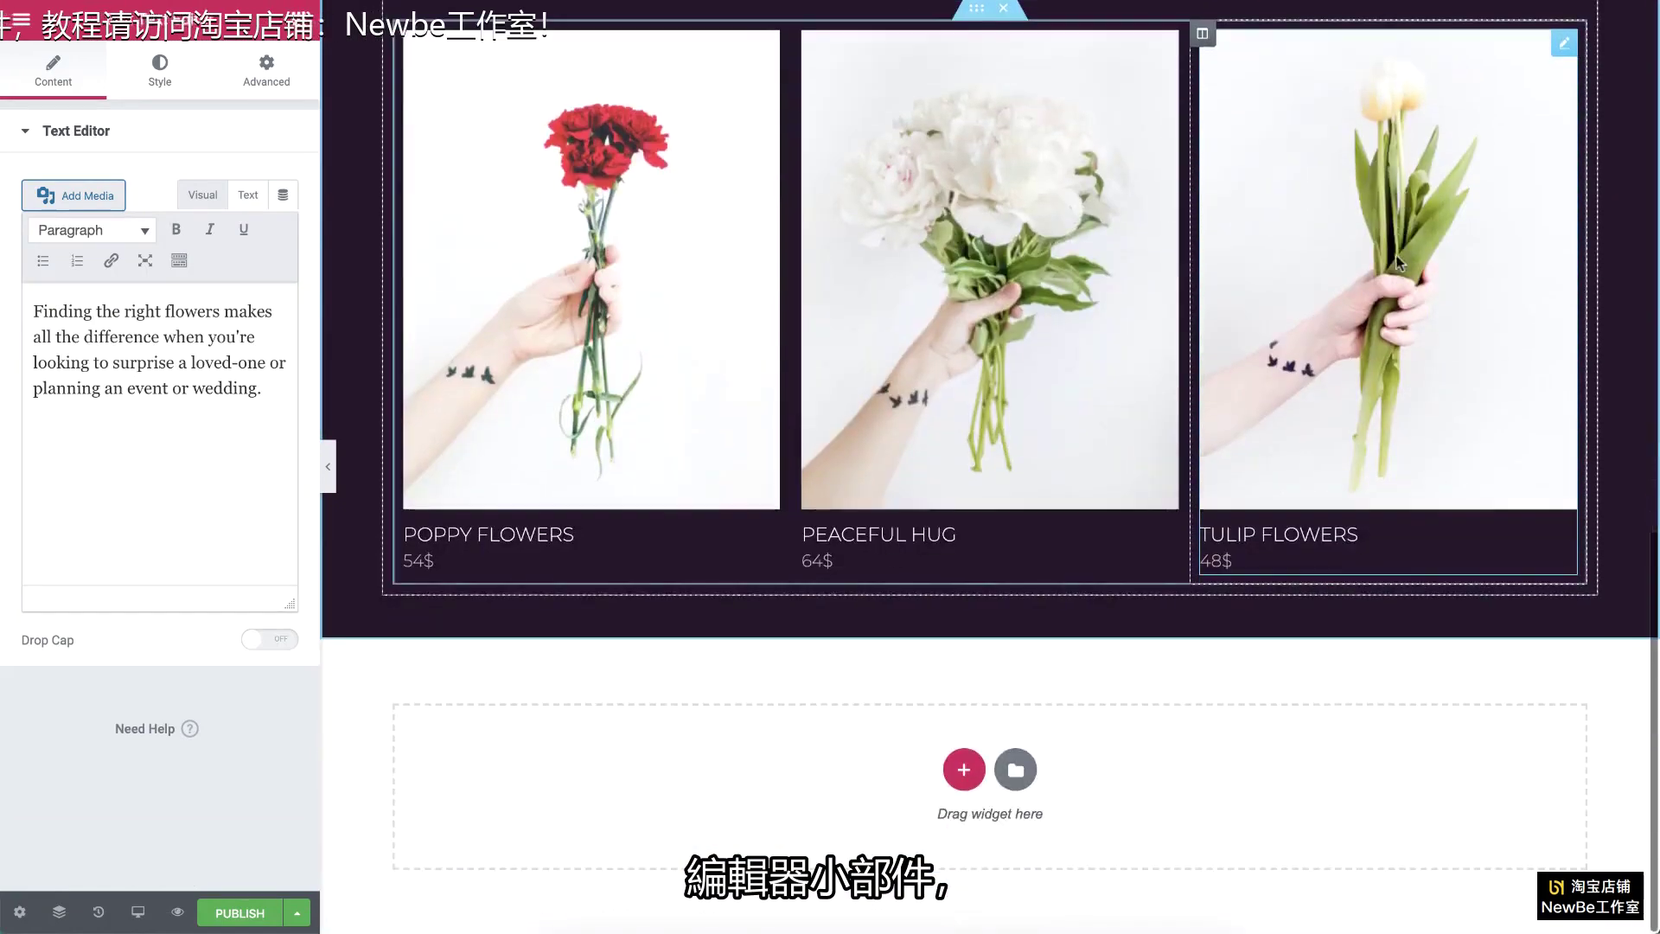
{"action": "right_click", "coordinate": [1184, 591]}
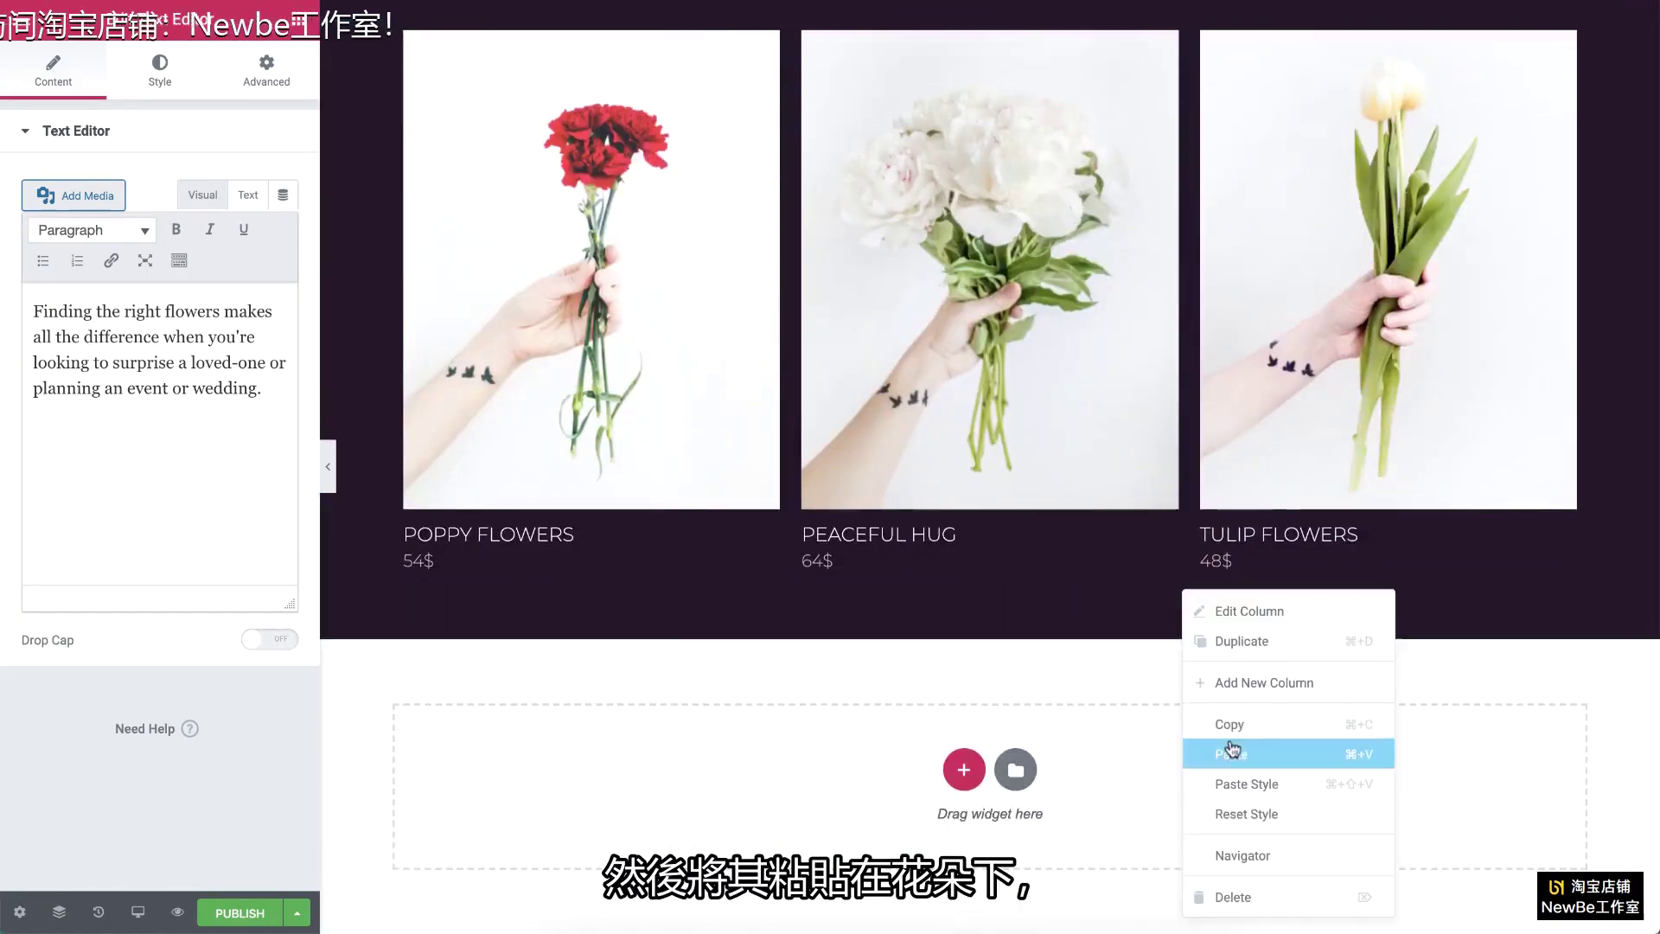
{"action": "left_click", "coordinate": [1231, 752]}
{"action": "left_click", "coordinate": [275, 73]}
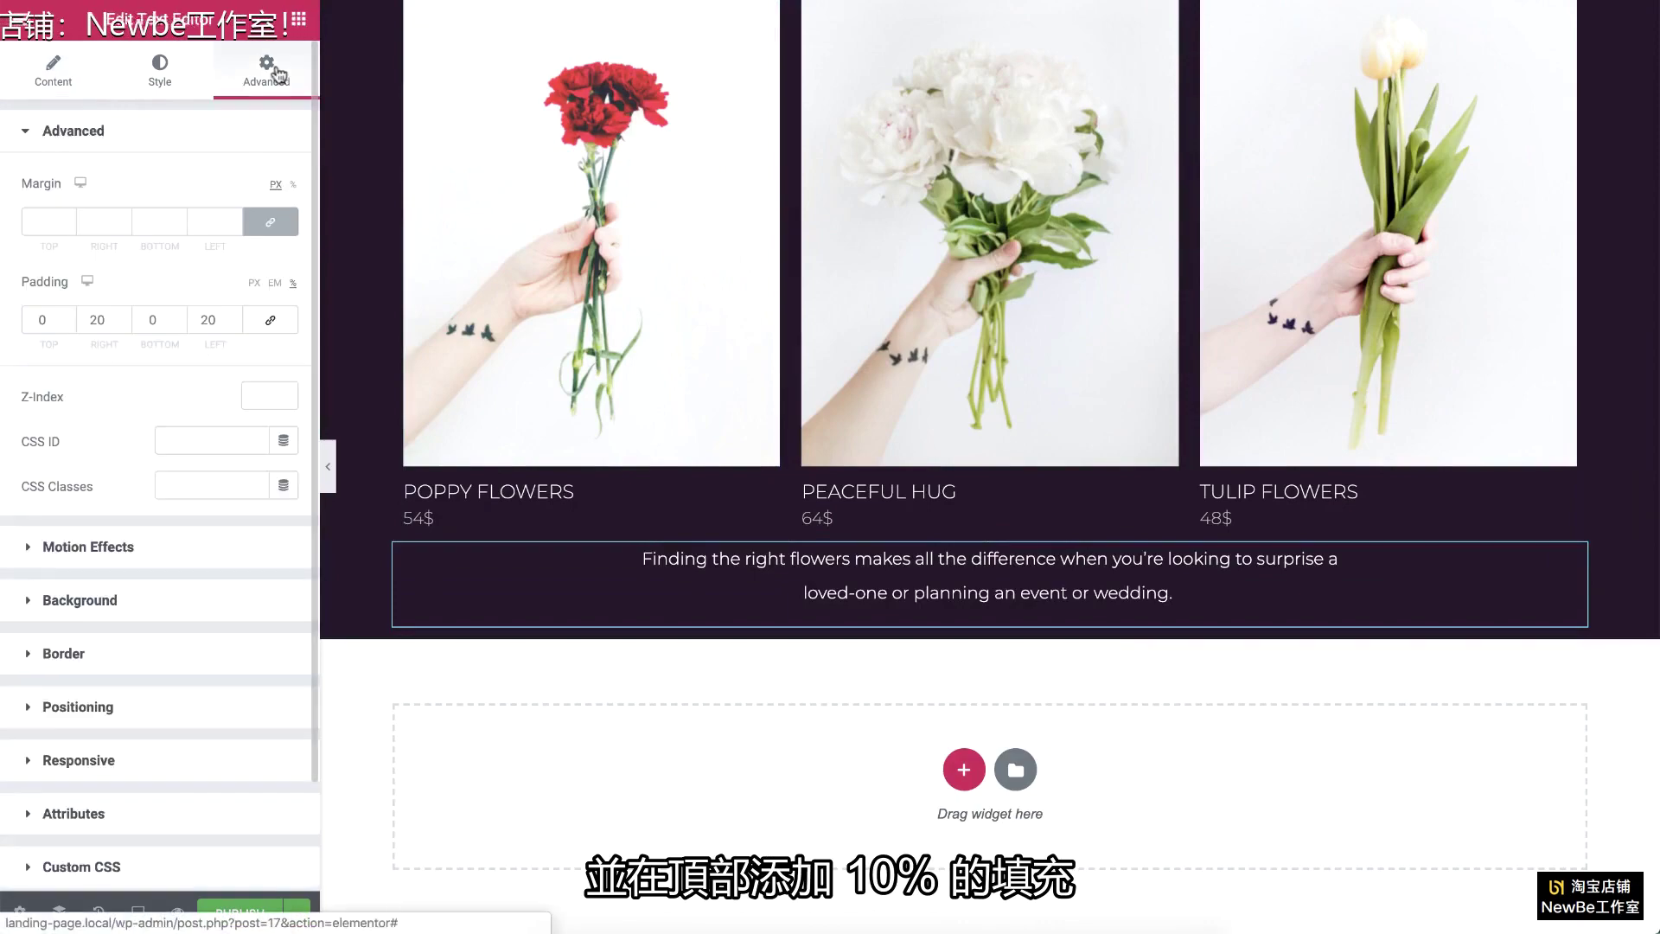
{"action": "type", "text": "10"}
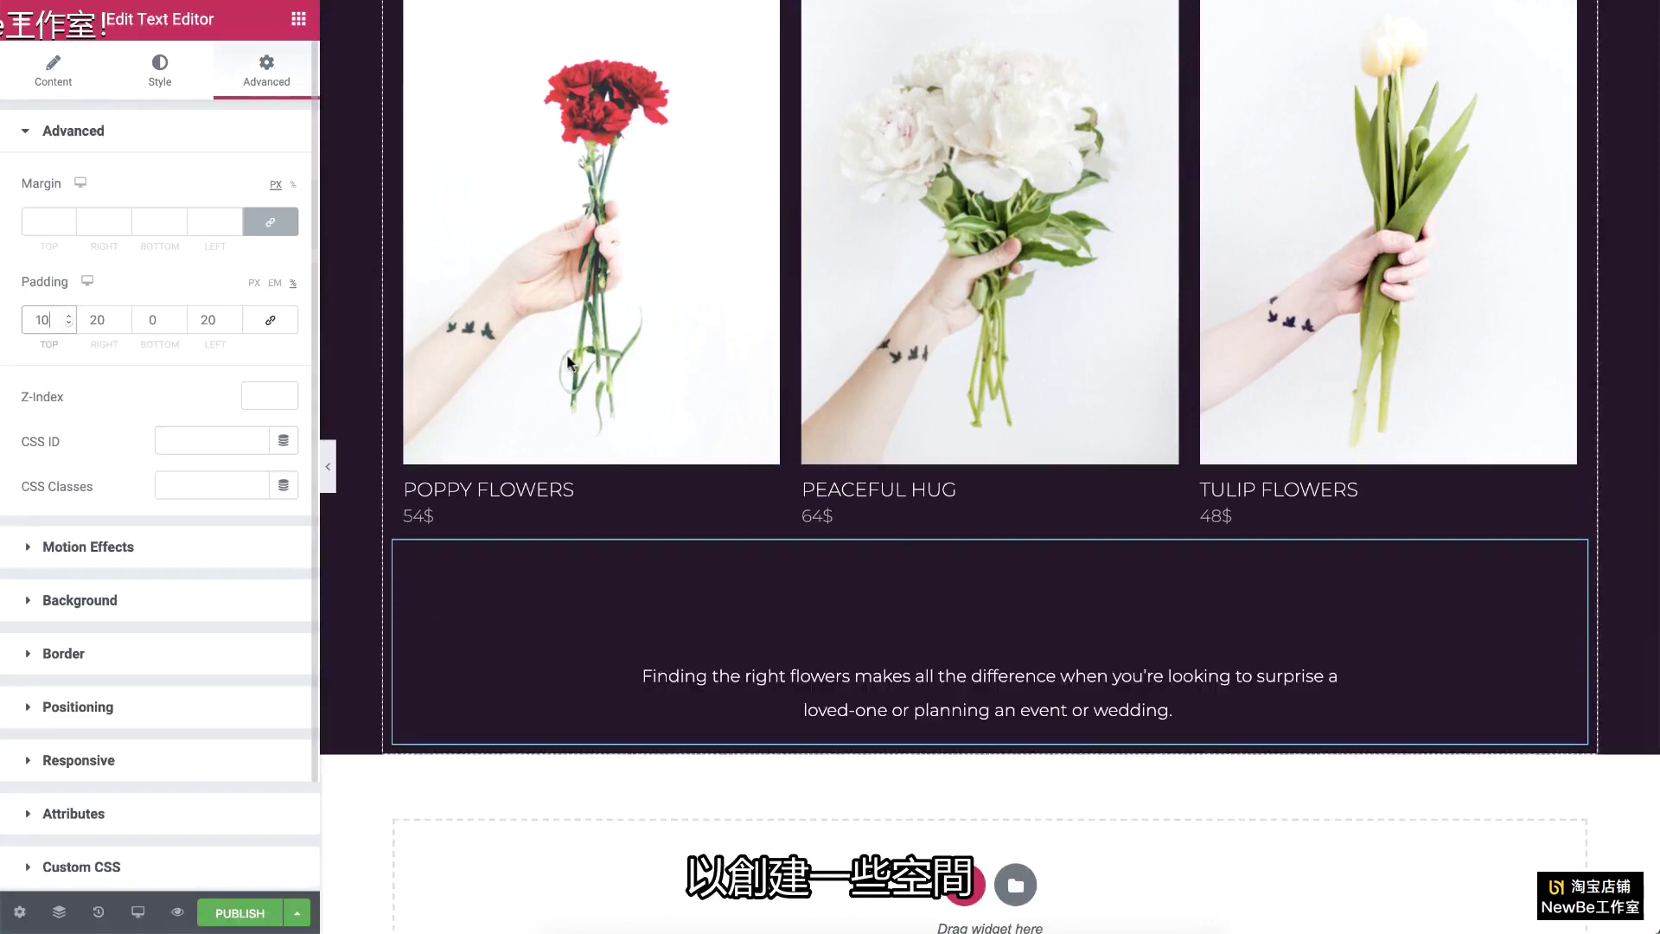
{"action": "scroll", "coordinate": [1129, 426], "scroll_direction": "up", "scroll_amount": 10}
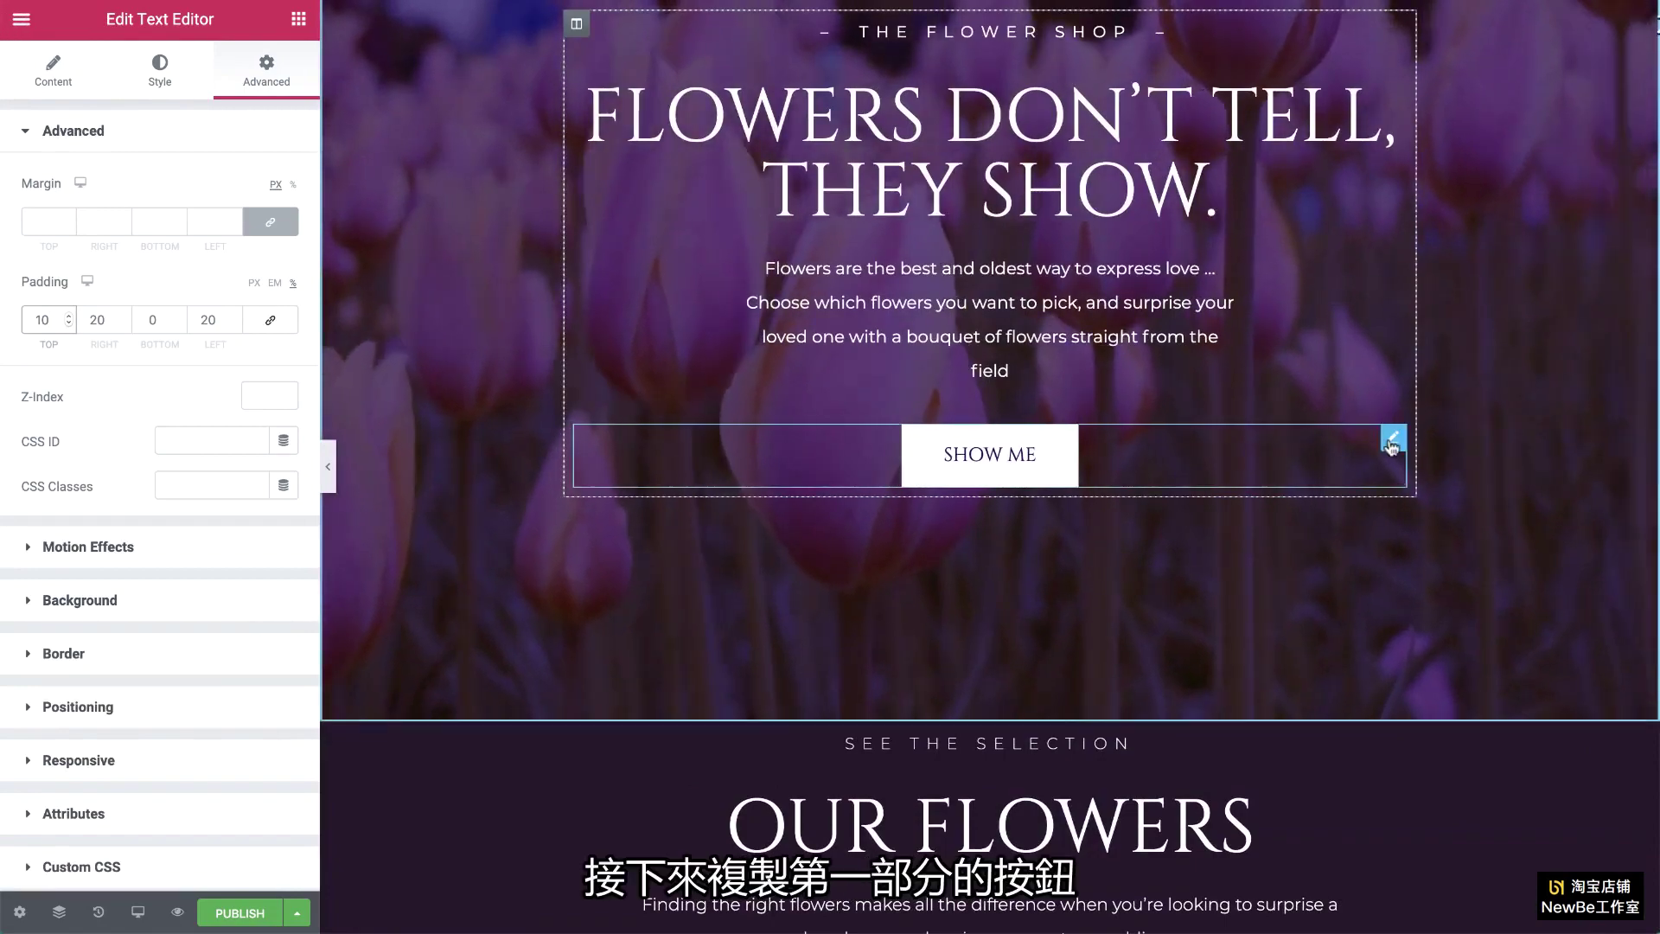
Step: Paste a copy of the Show Me button under the paragraph, labelled 'order now' and linked to a tel: number
{"action": "right_click", "coordinate": [1392, 439]}
{"action": "left_click", "coordinate": [1433, 523]}
{"action": "scroll", "coordinate": [1324, 463], "scroll_direction": "down", "scroll_amount": 10}
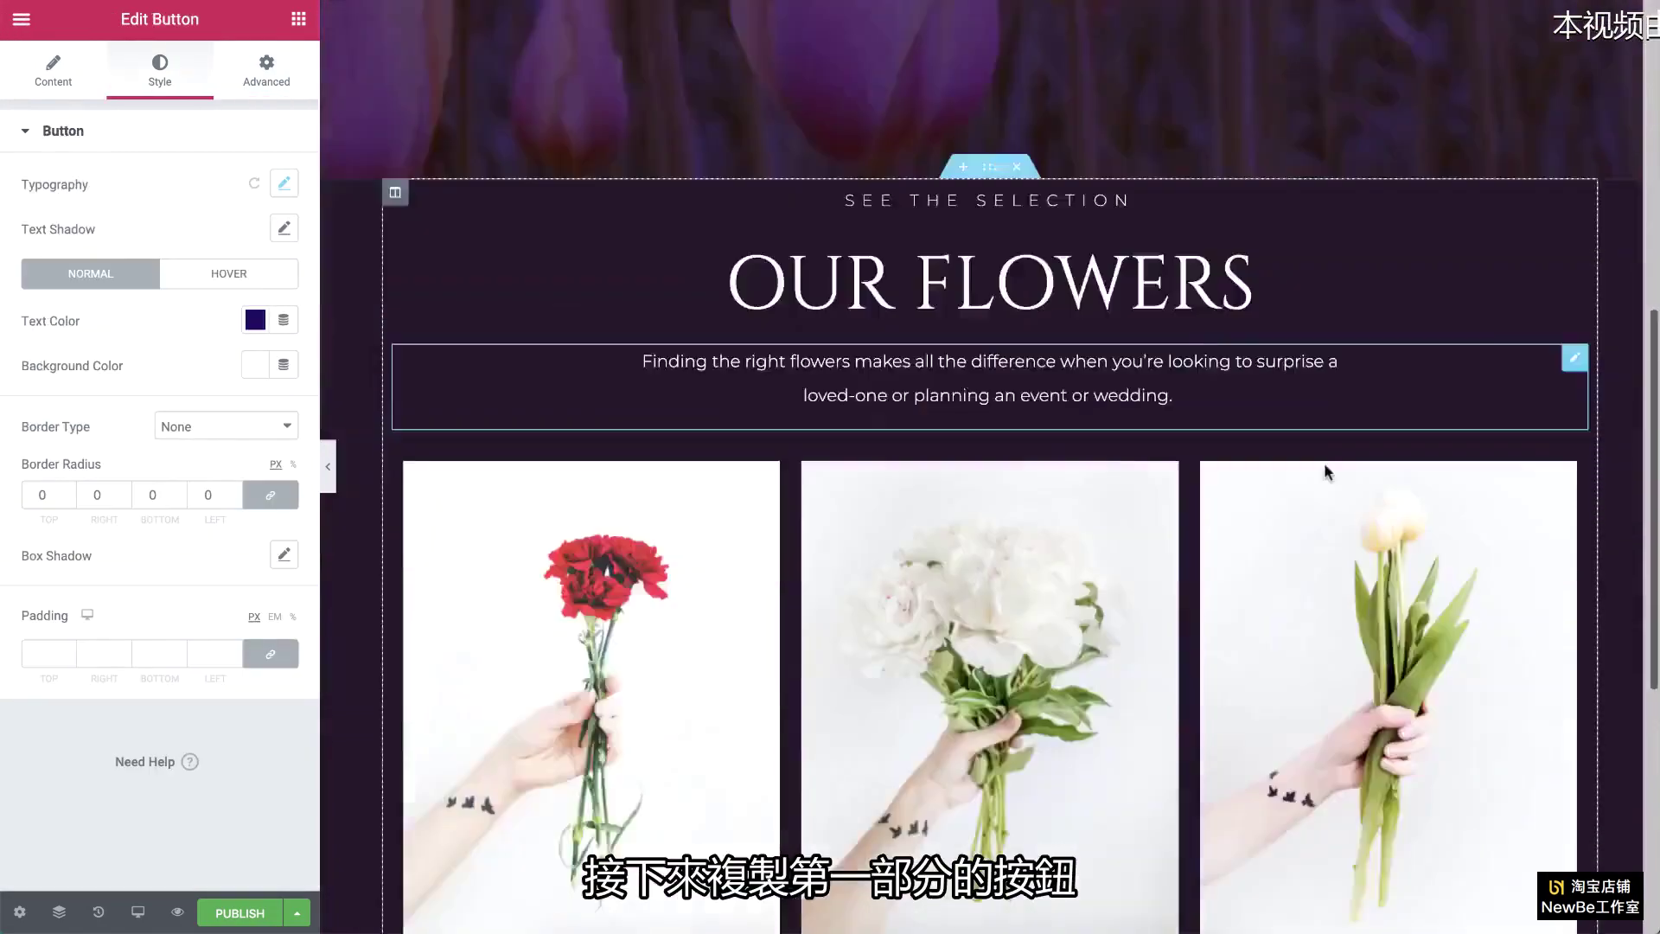
{"action": "right_click", "coordinate": [1270, 586]}
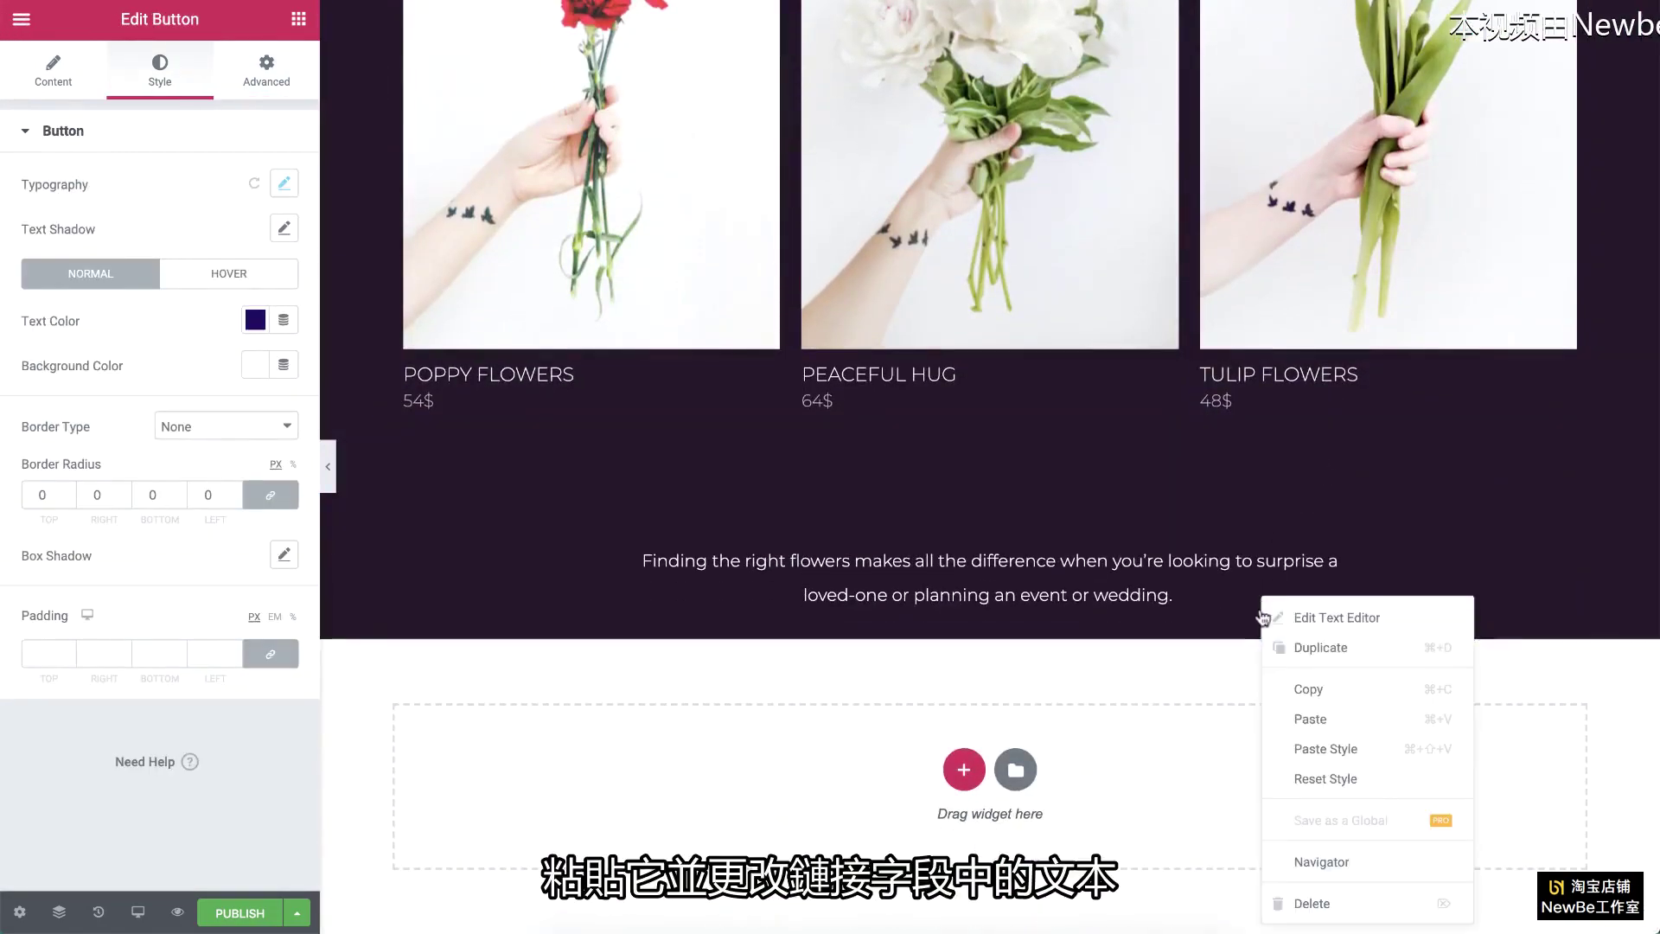
{"action": "left_click", "coordinate": [1318, 716]}
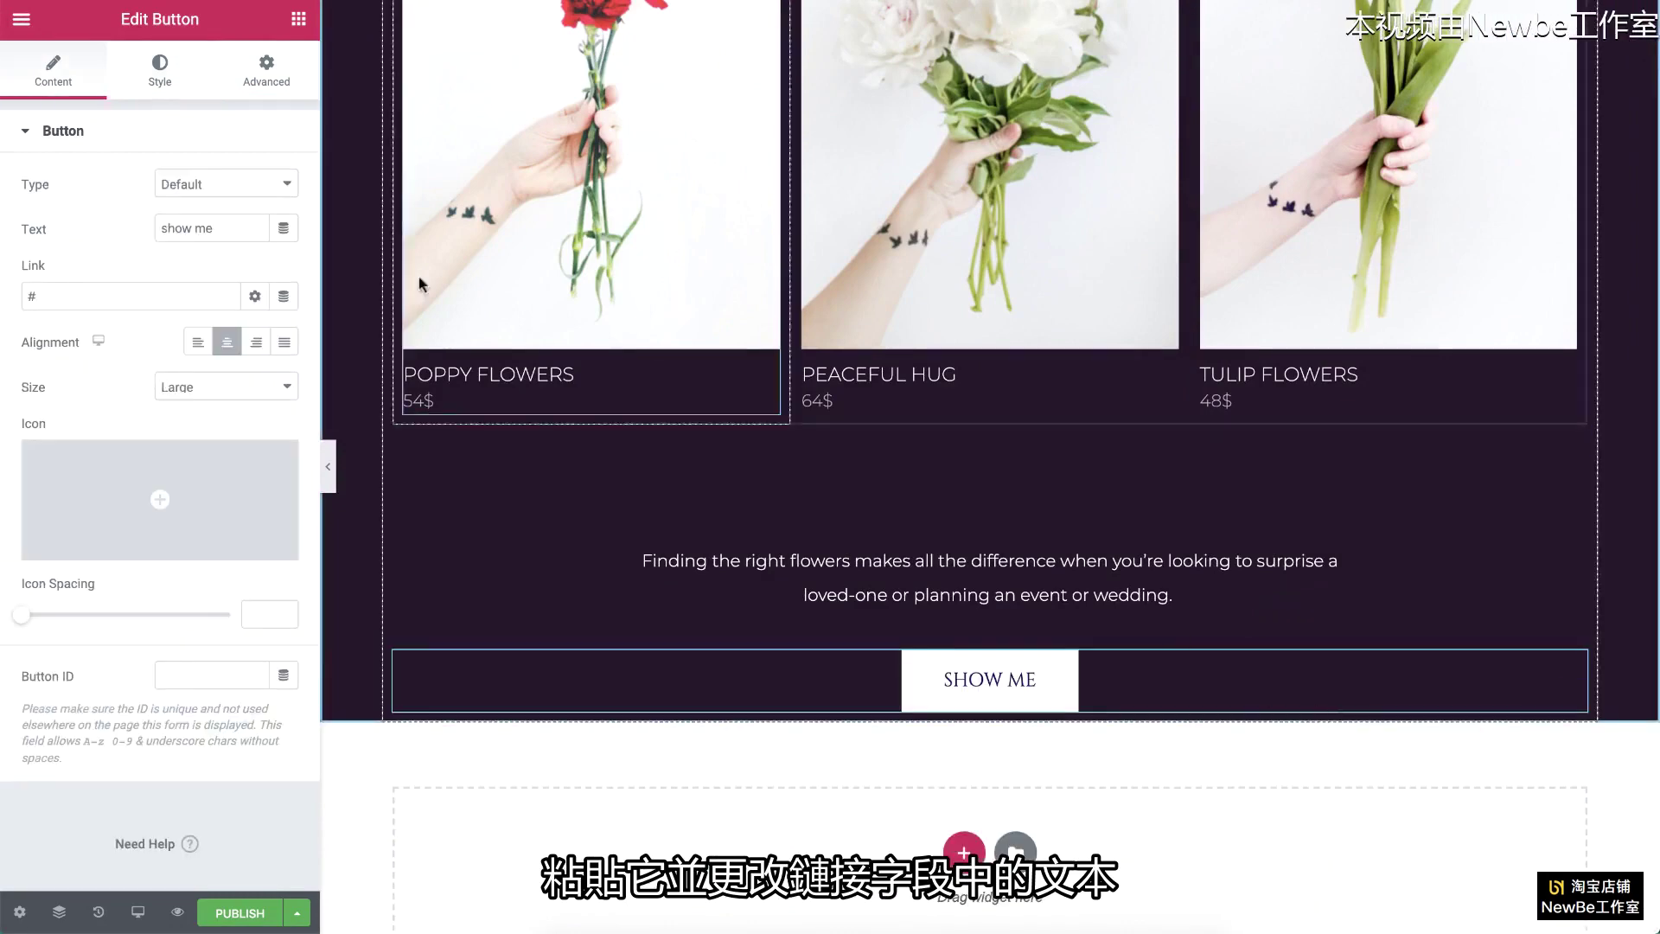
{"action": "left_click_drag", "start_coordinate": [232, 227], "coordinate": [109, 227]}
{"action": "type", "text": "order now"}
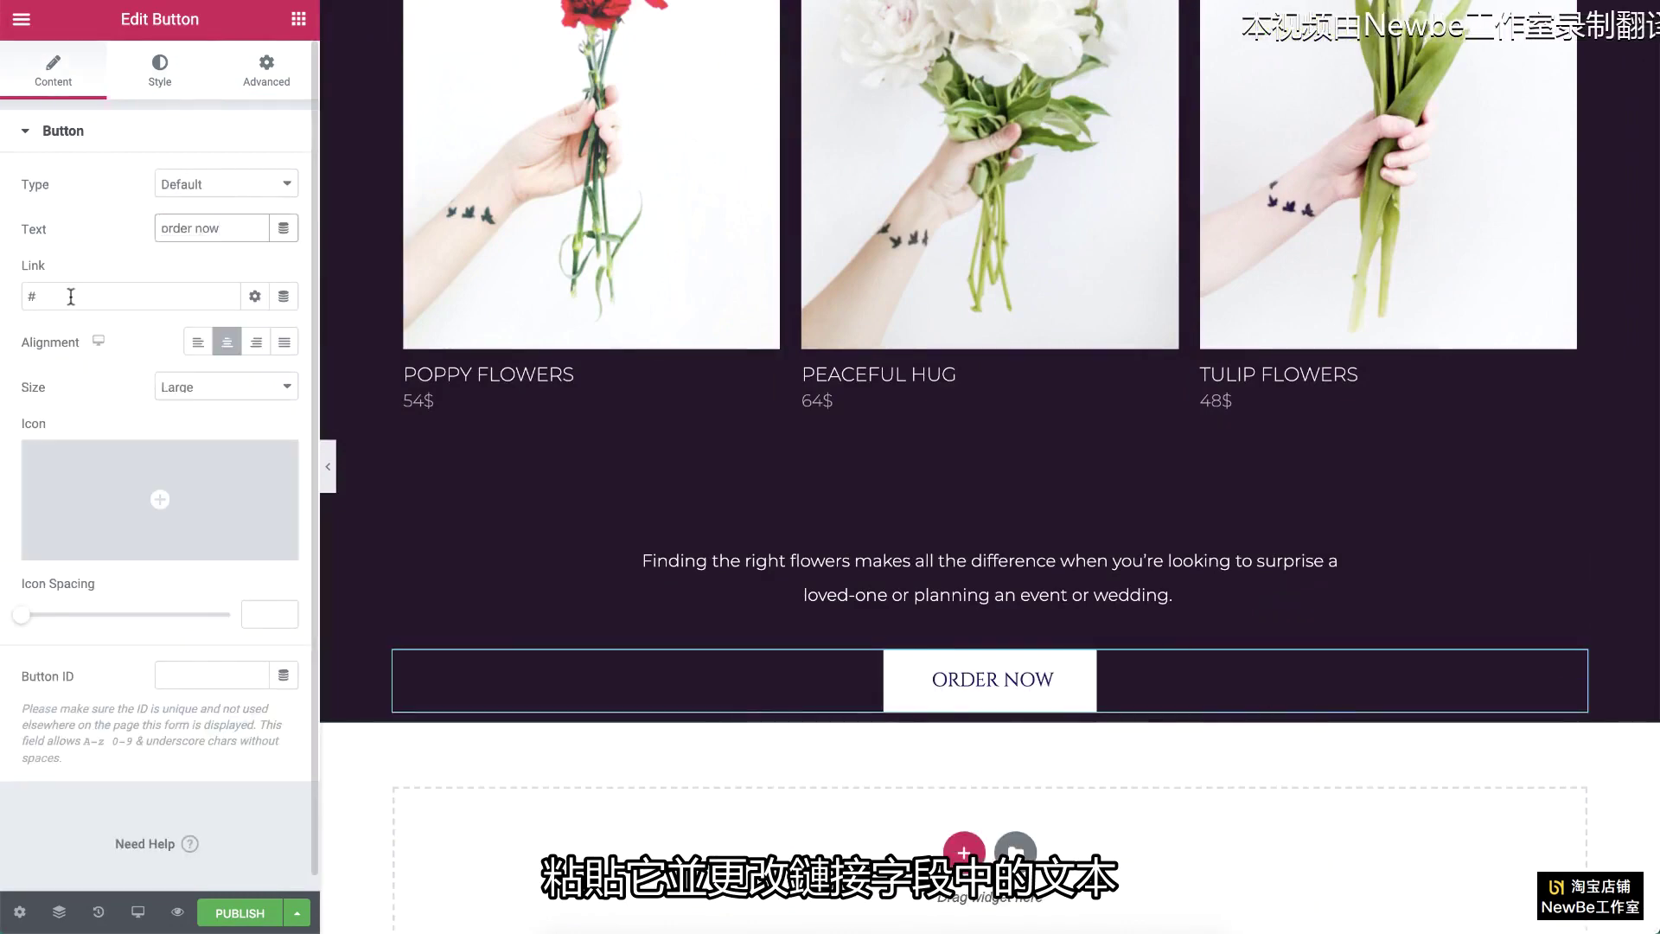
{"action": "left_click", "coordinate": [70, 296]}
{"action": "key", "text": "BackSpace"}
{"action": "type", "text": "tel:1-408555-5555"}
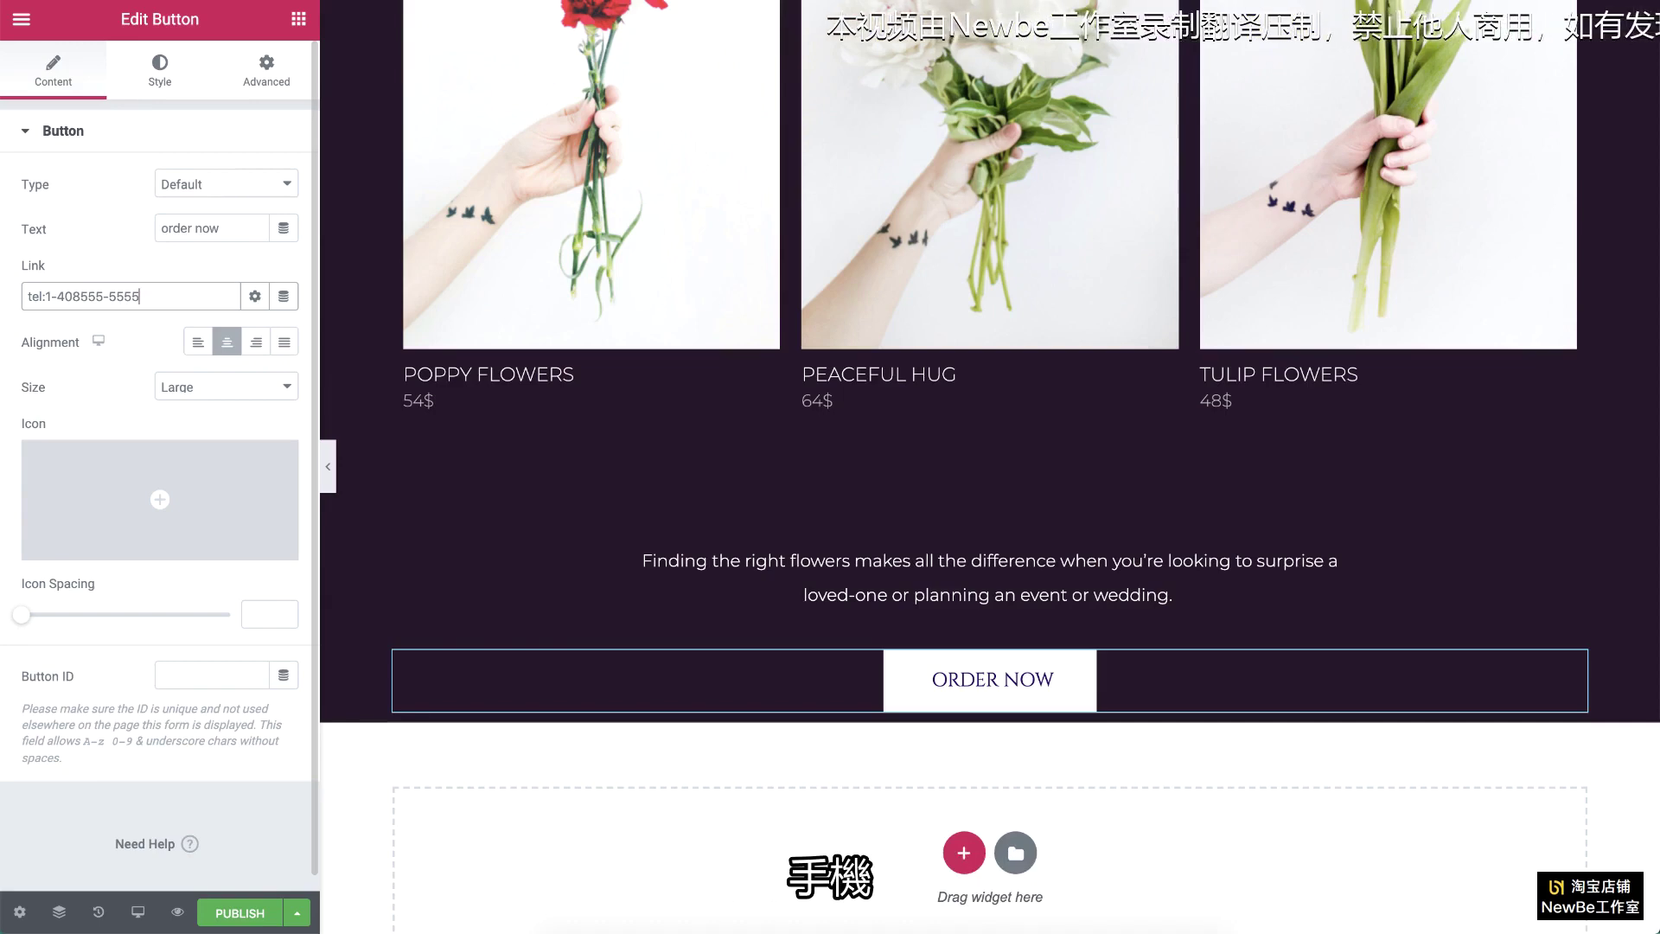
{"action": "scroll", "coordinate": [693, 266], "scroll_direction": "up", "scroll_amount": 5}
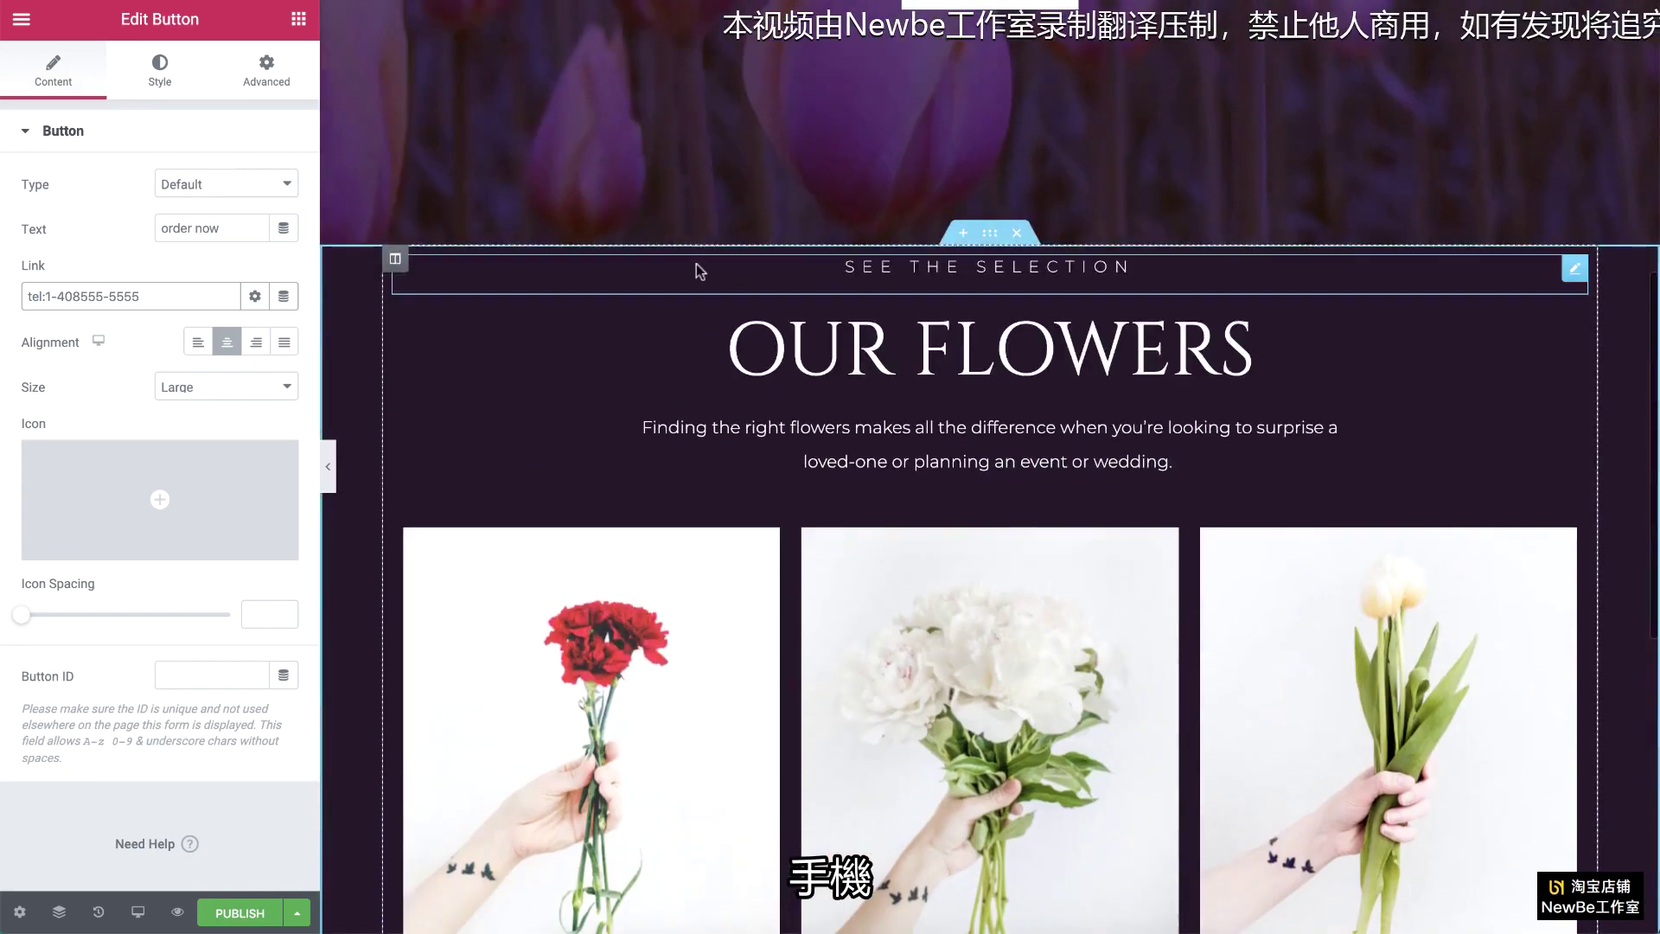
Step: Give the OUR FLOWERS section 200 px top and bottom padding
{"action": "left_click", "coordinate": [989, 235]}
{"action": "scroll", "coordinate": [993, 242], "scroll_direction": "down", "scroll_amount": 2}
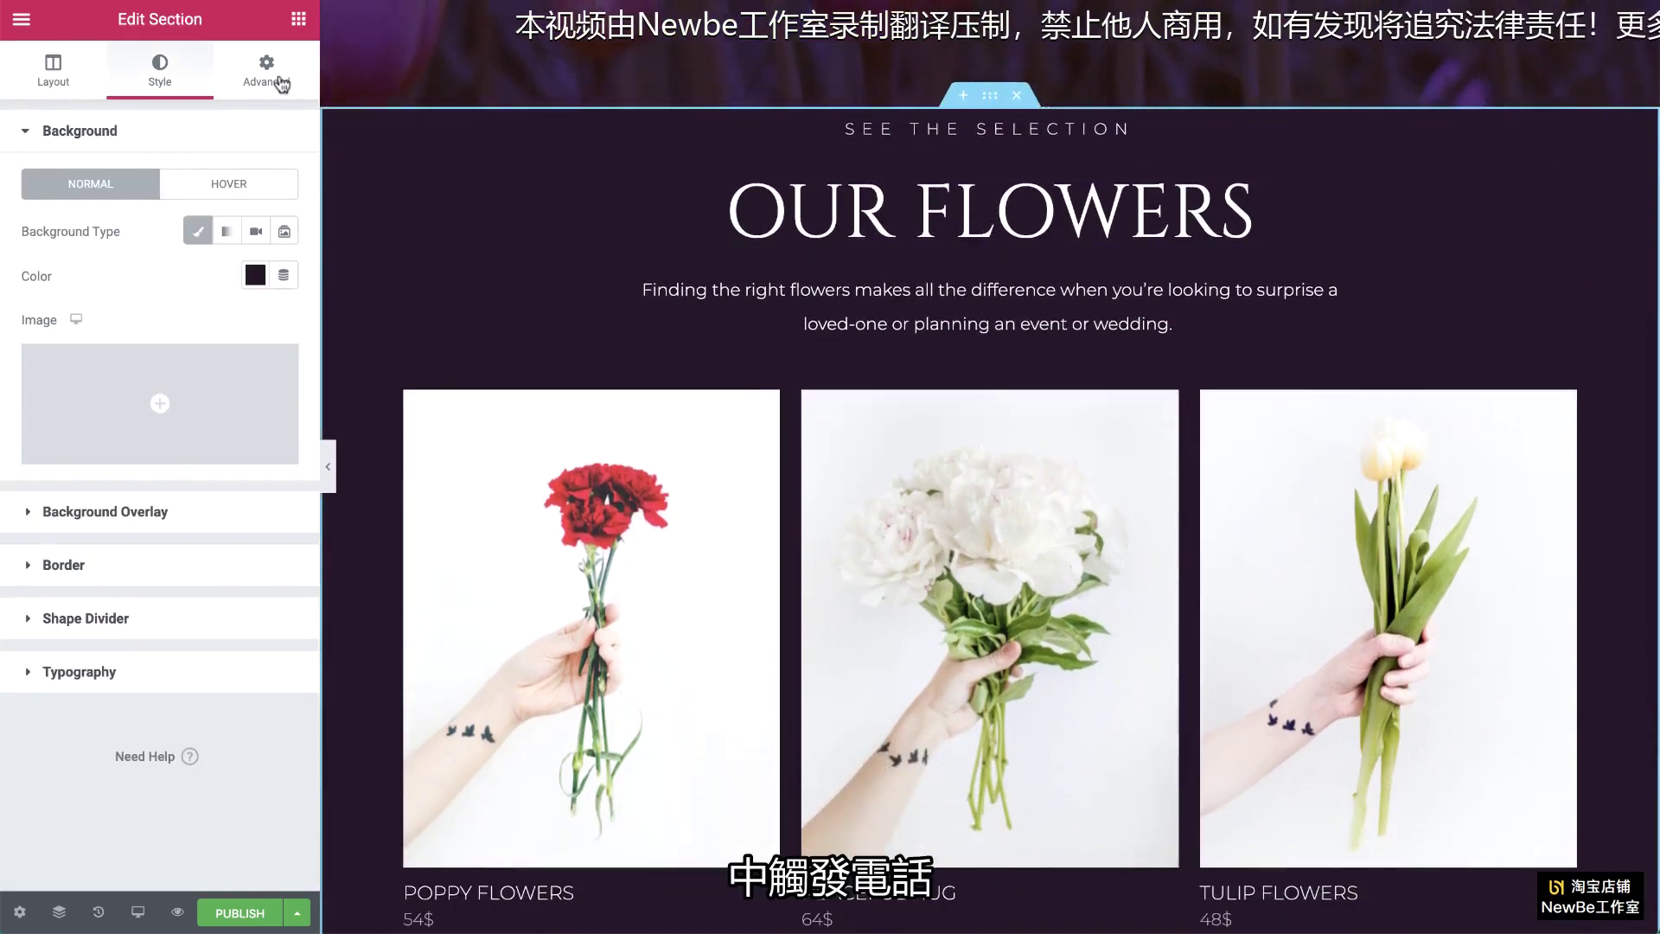
{"action": "left_click", "coordinate": [280, 84]}
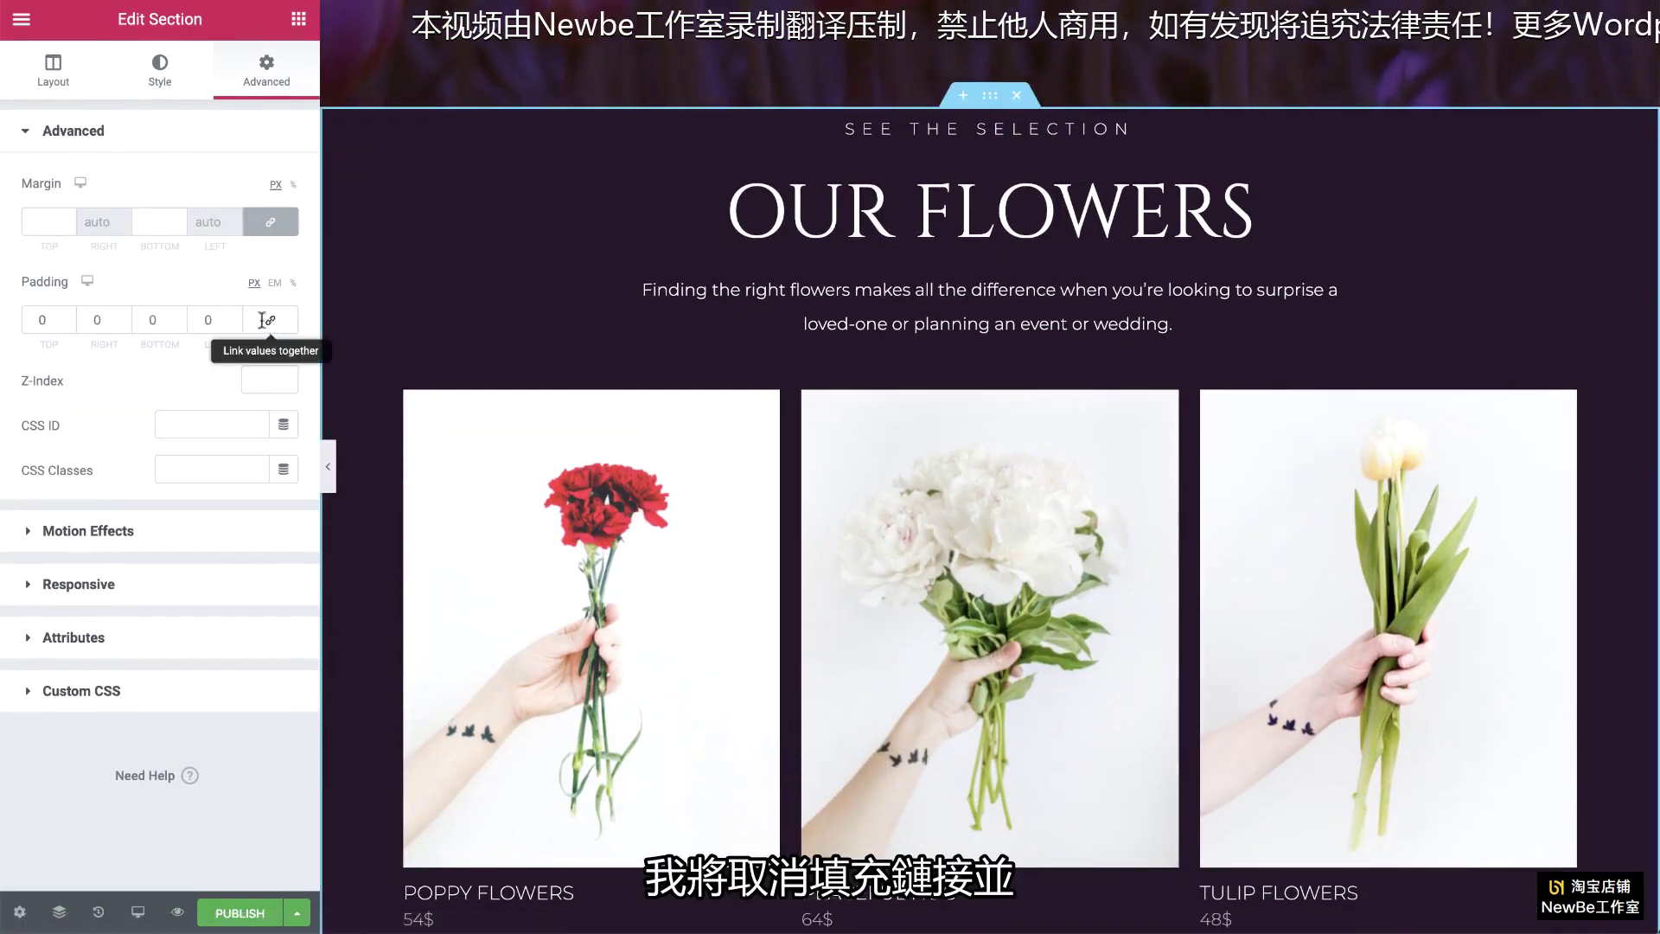
{"action": "left_click_drag", "start_coordinate": [58, 321], "coordinate": [8, 322]}
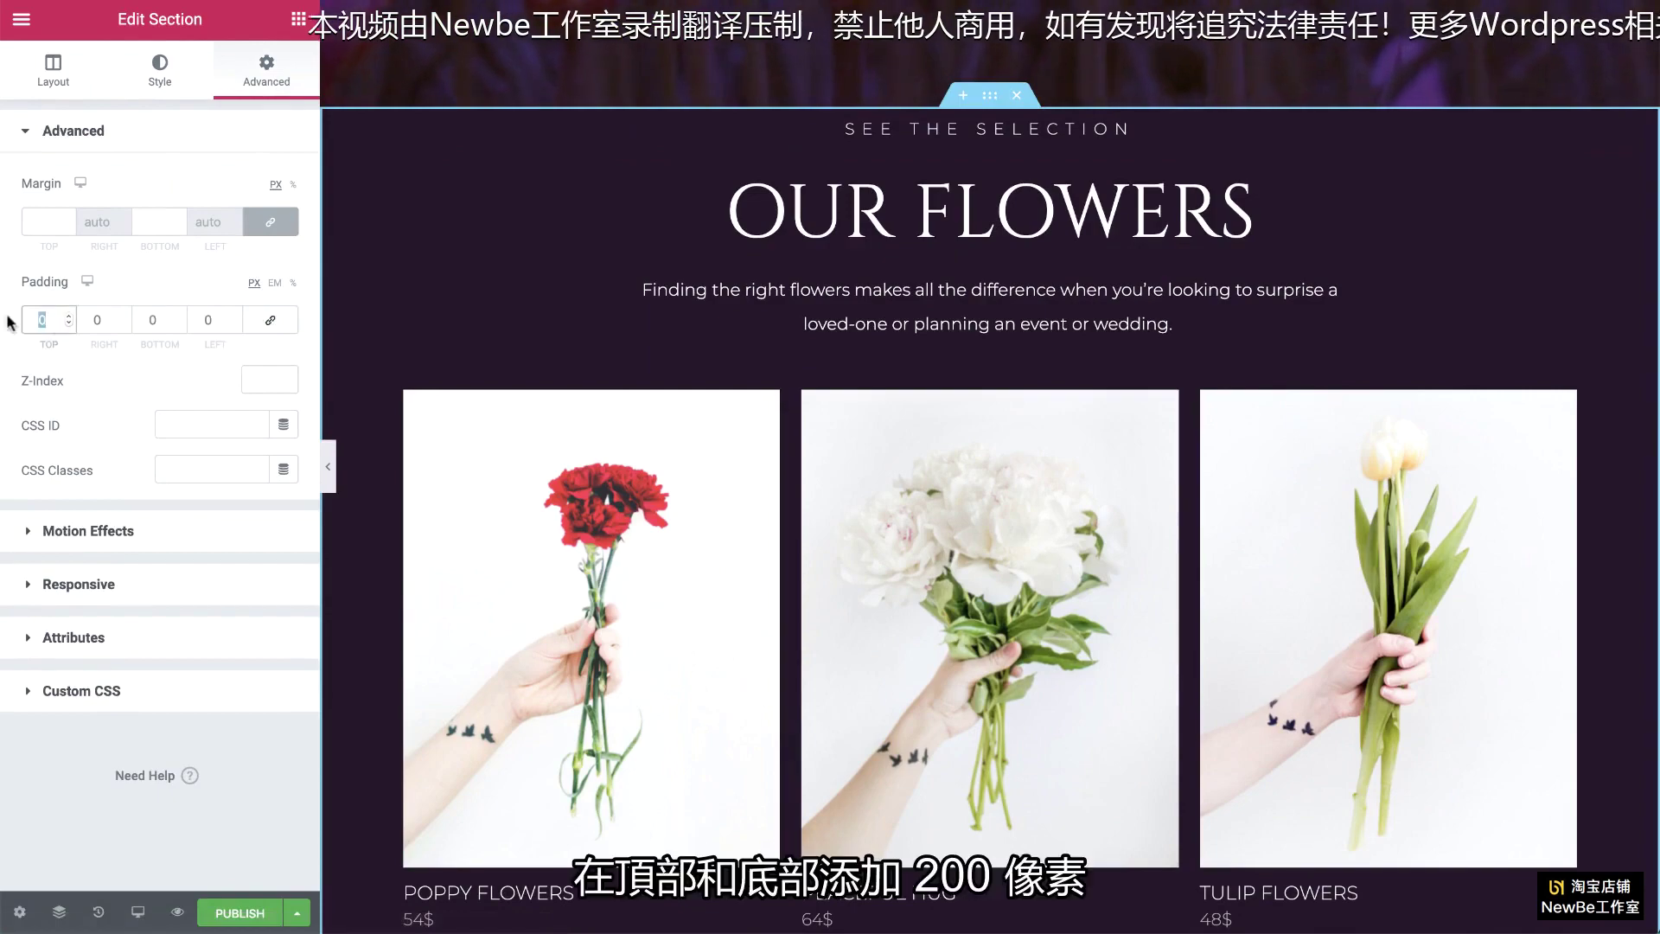
{"action": "type", "text": "200"}
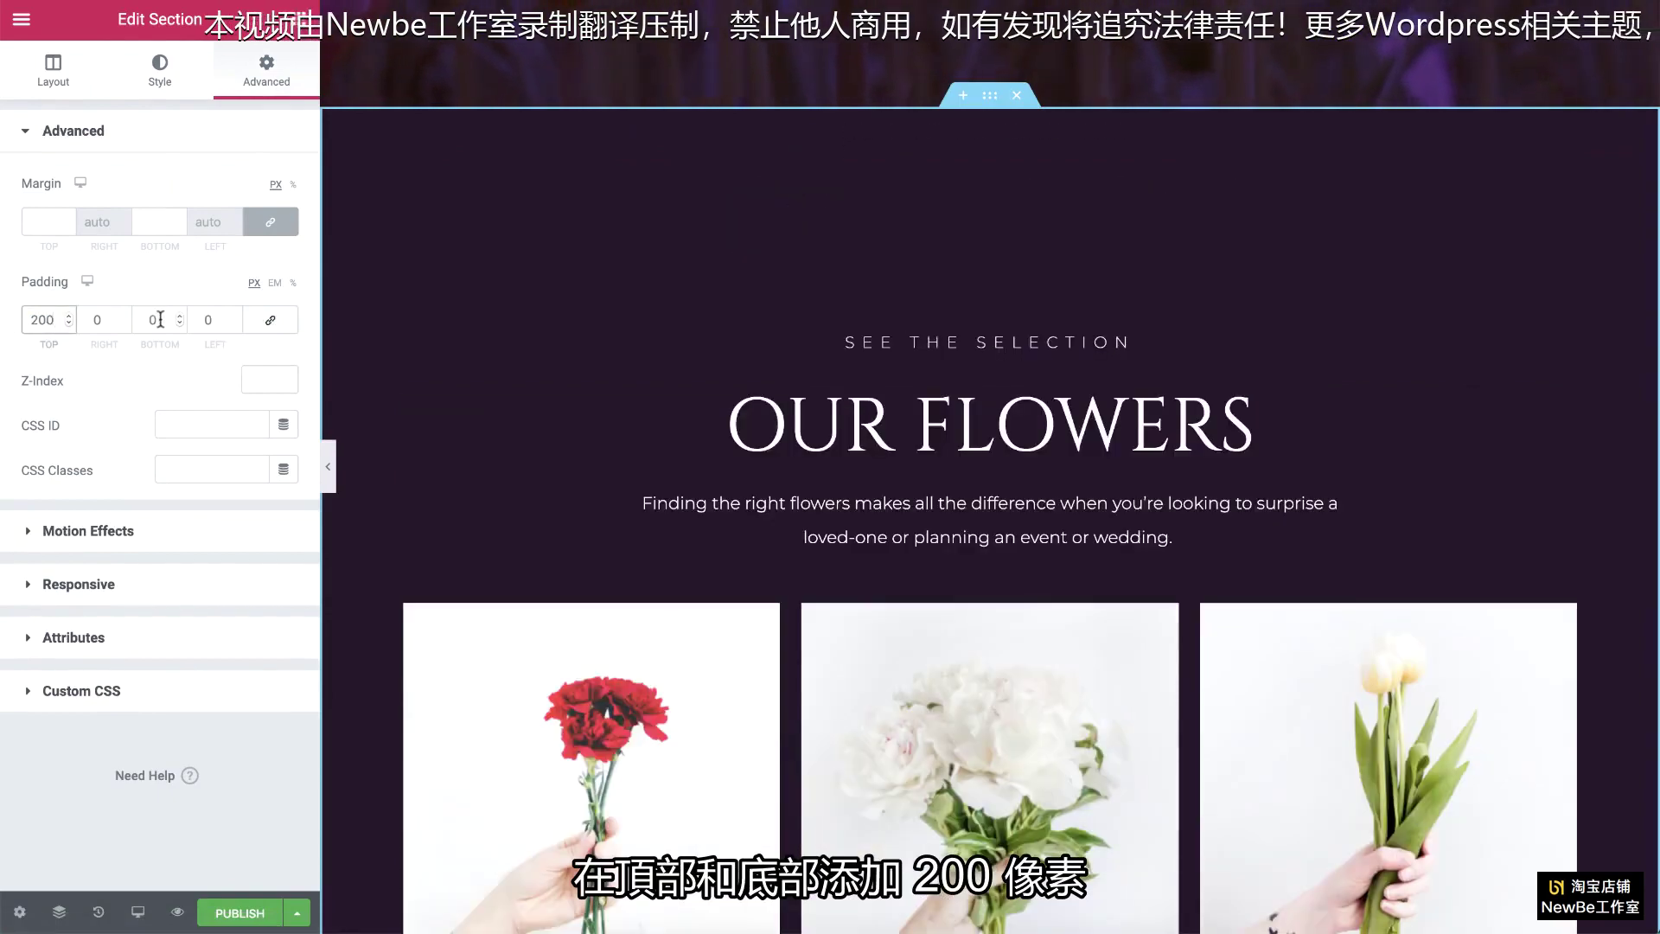
{"action": "left_click_drag", "start_coordinate": [159, 320], "coordinate": [254, 318]}
{"action": "type", "text": "200"}
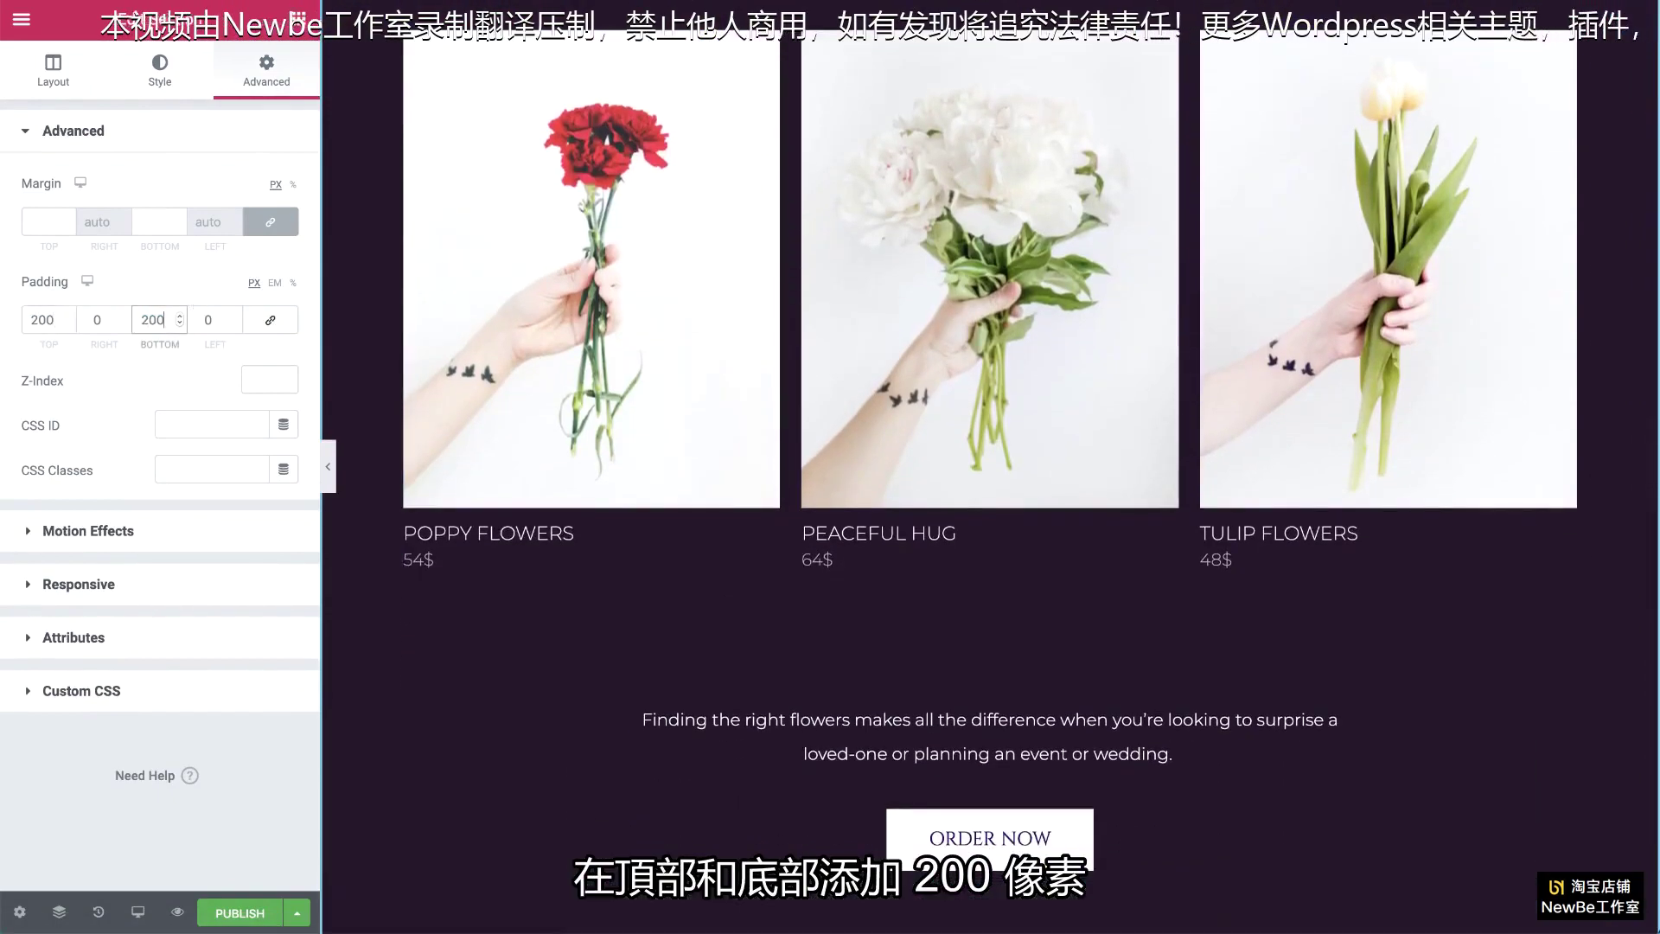
Step: Set the section's CSS ID to show-flowers and copy it
{"action": "scroll", "coordinate": [549, 329], "scroll_direction": "down", "scroll_amount": 3}
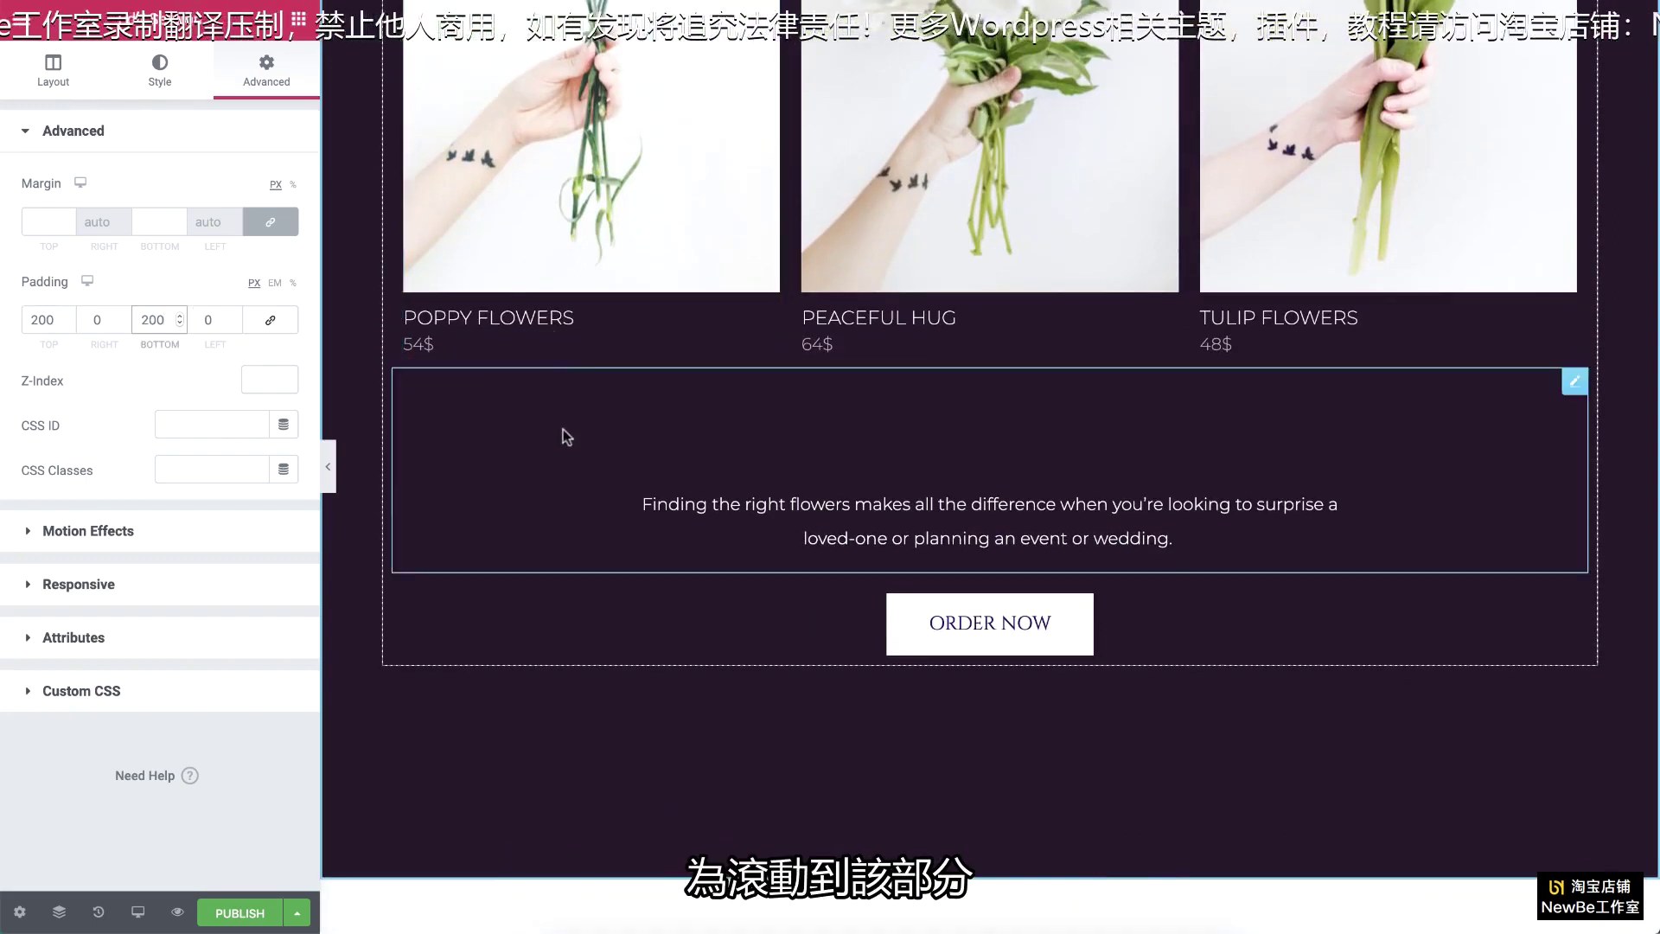
{"action": "left_click", "coordinate": [163, 427]}
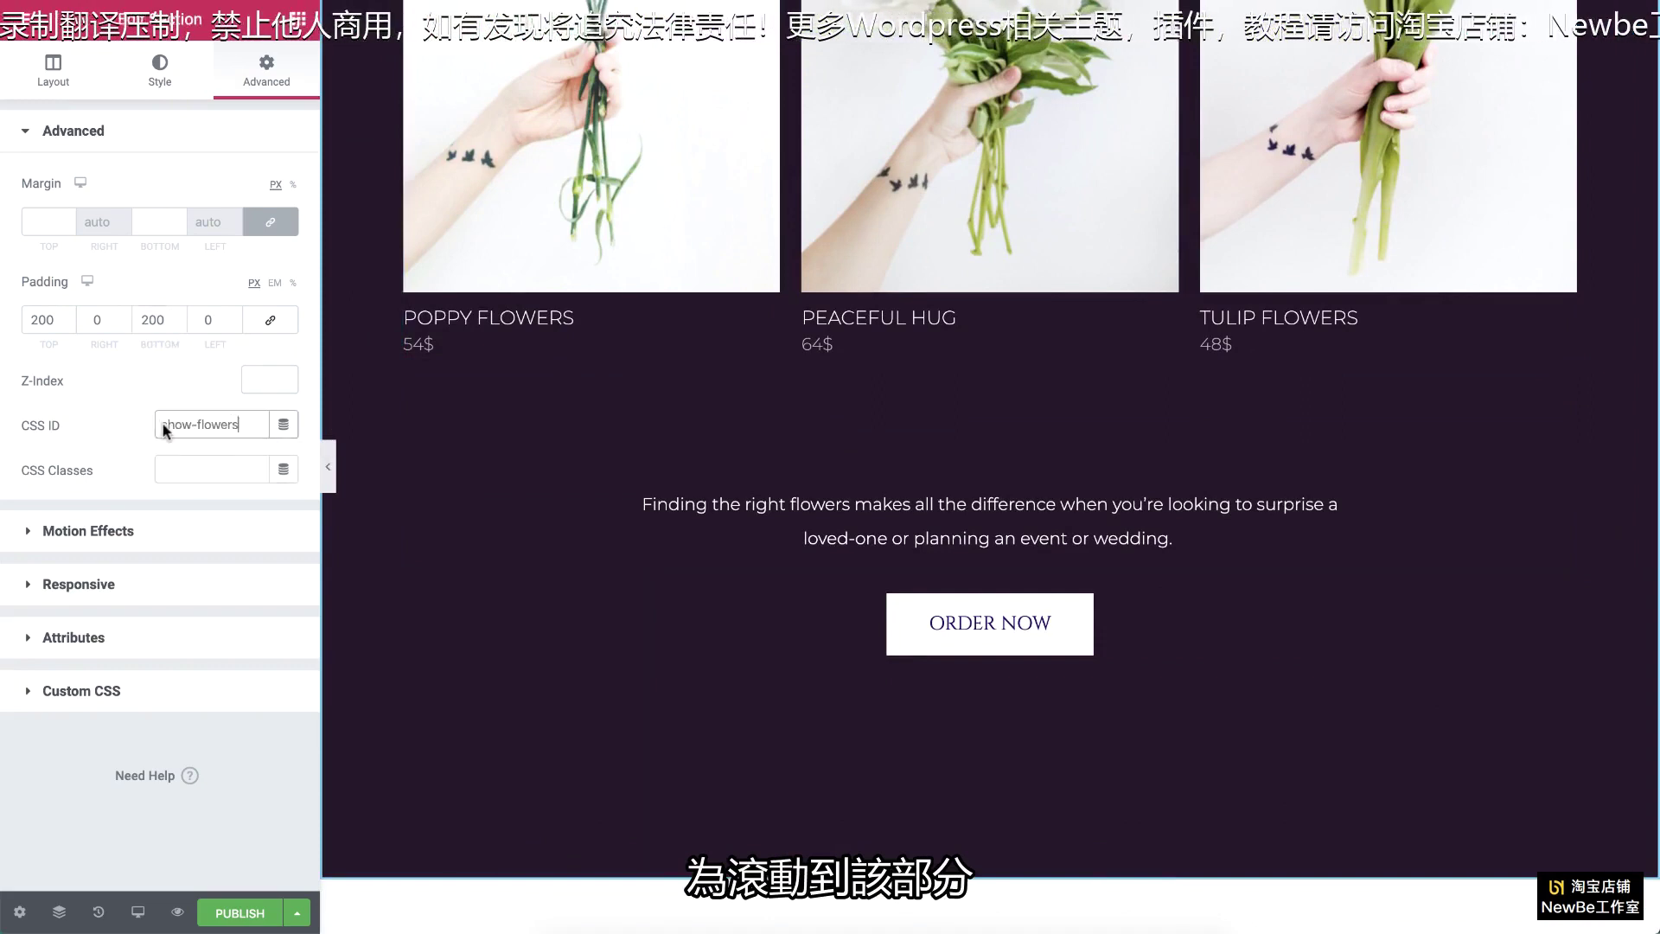
{"action": "key", "text": "ctrl+a"}
{"action": "key", "text": "ctrl+c"}
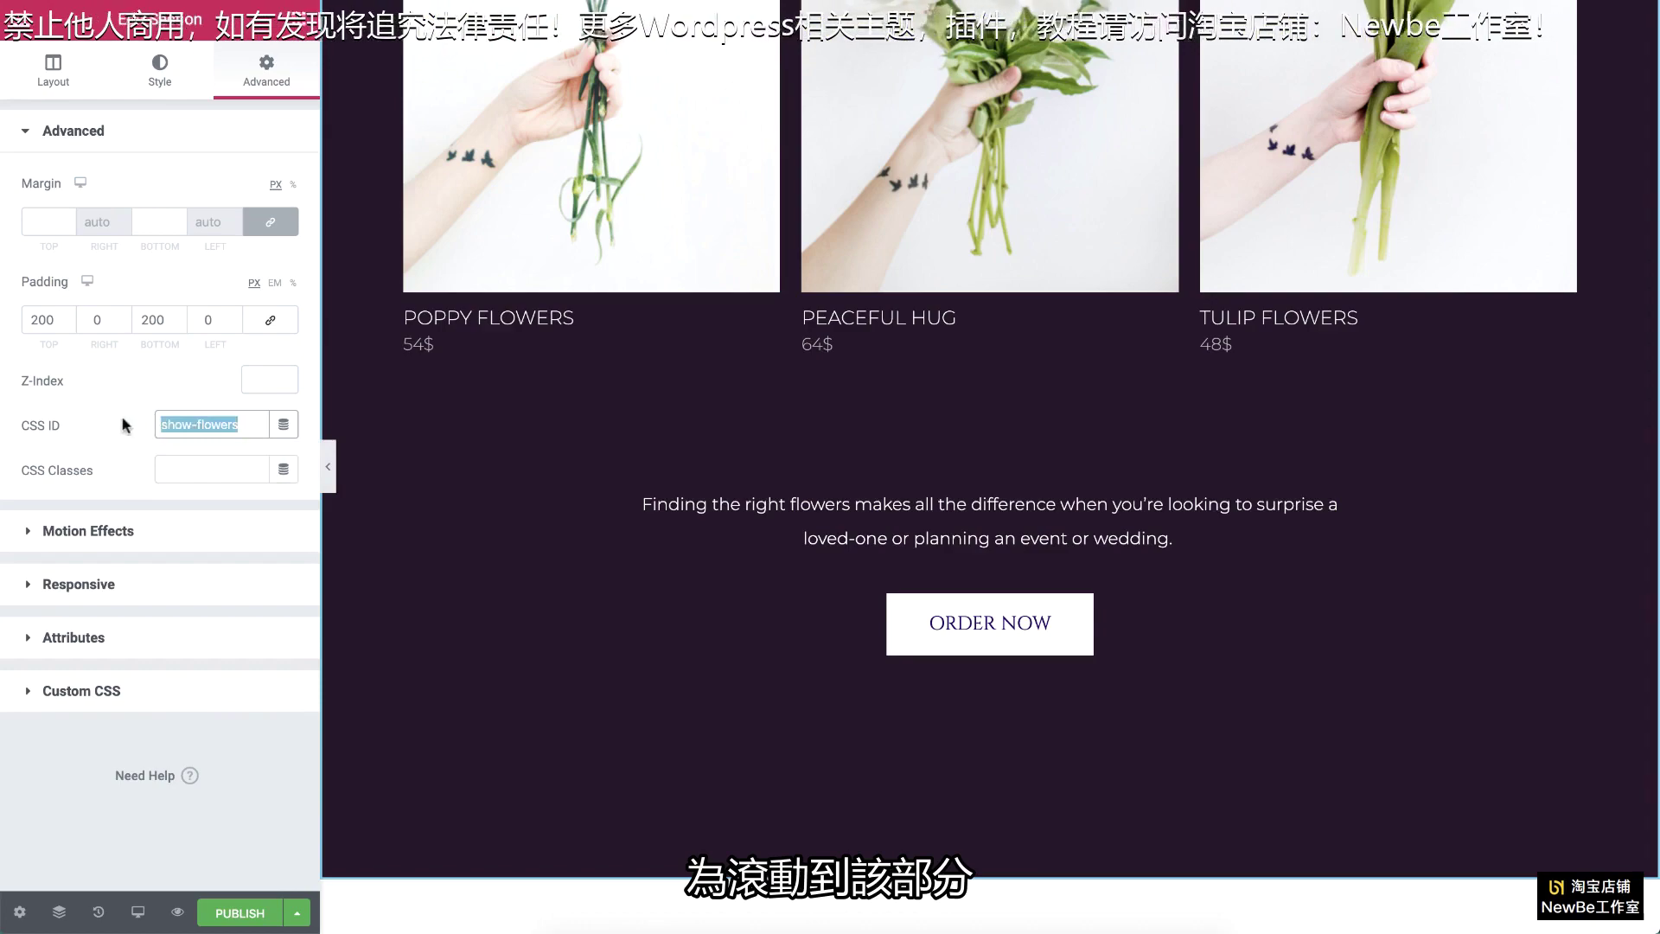
Step: Link the hero's SHOW ME button to #show-flowers and test that it jumps to Our Flowers
{"action": "scroll", "coordinate": [866, 453], "scroll_direction": "up", "scroll_amount": 12}
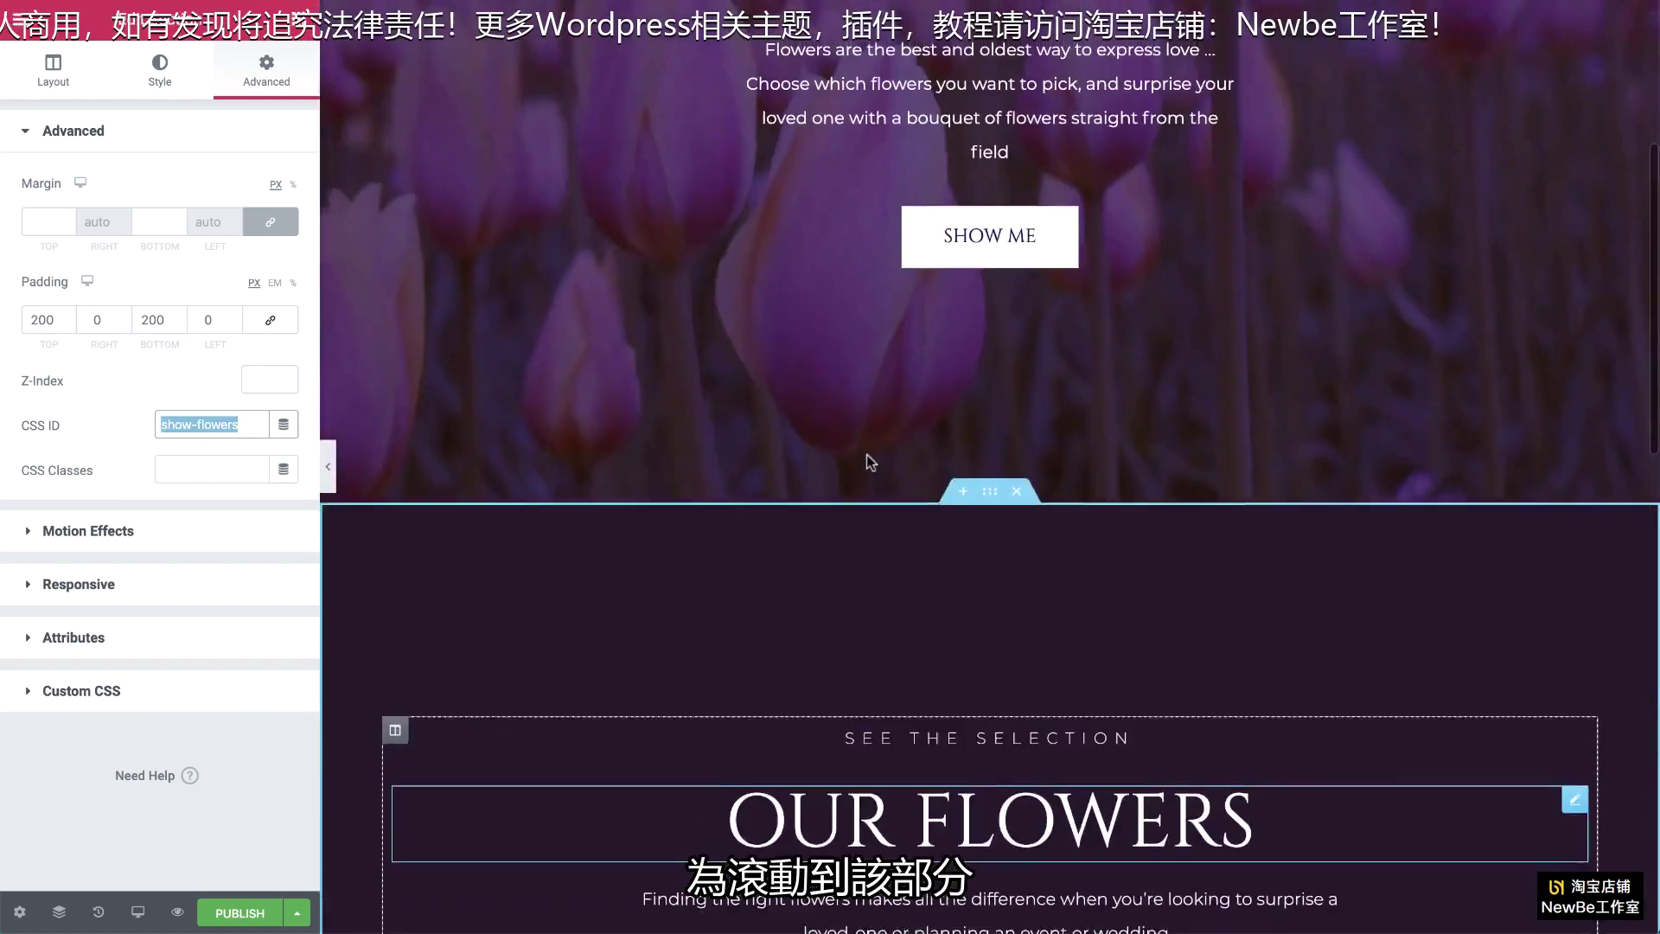
{"action": "left_click", "coordinate": [1143, 273]}
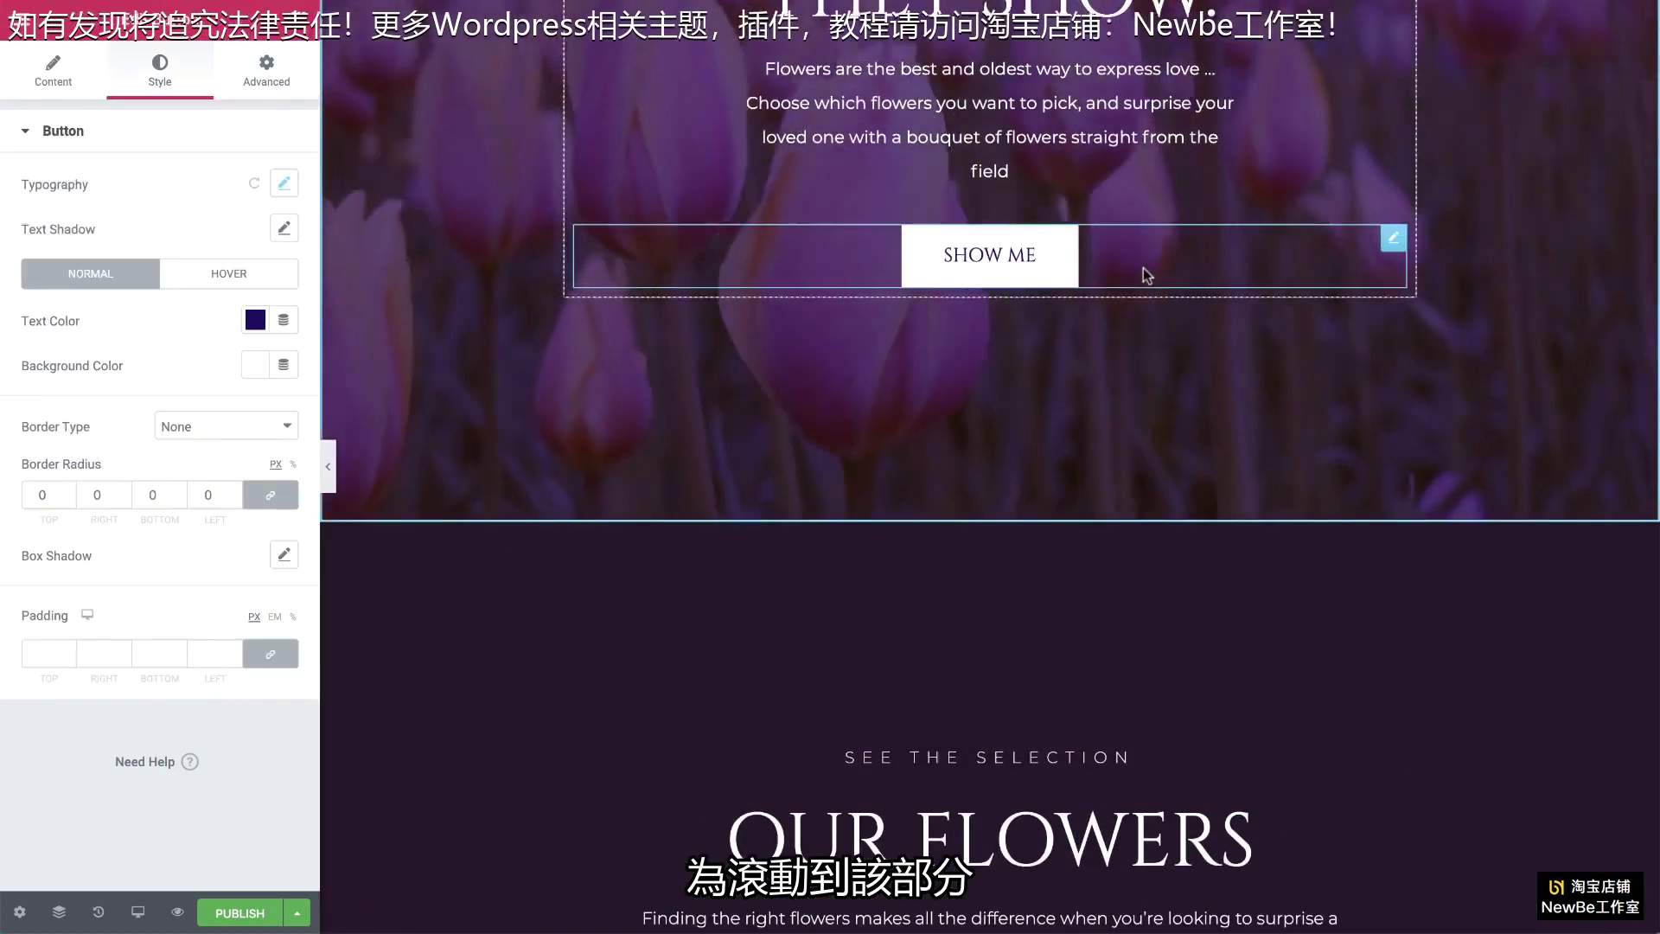
{"action": "left_click", "coordinate": [53, 74]}
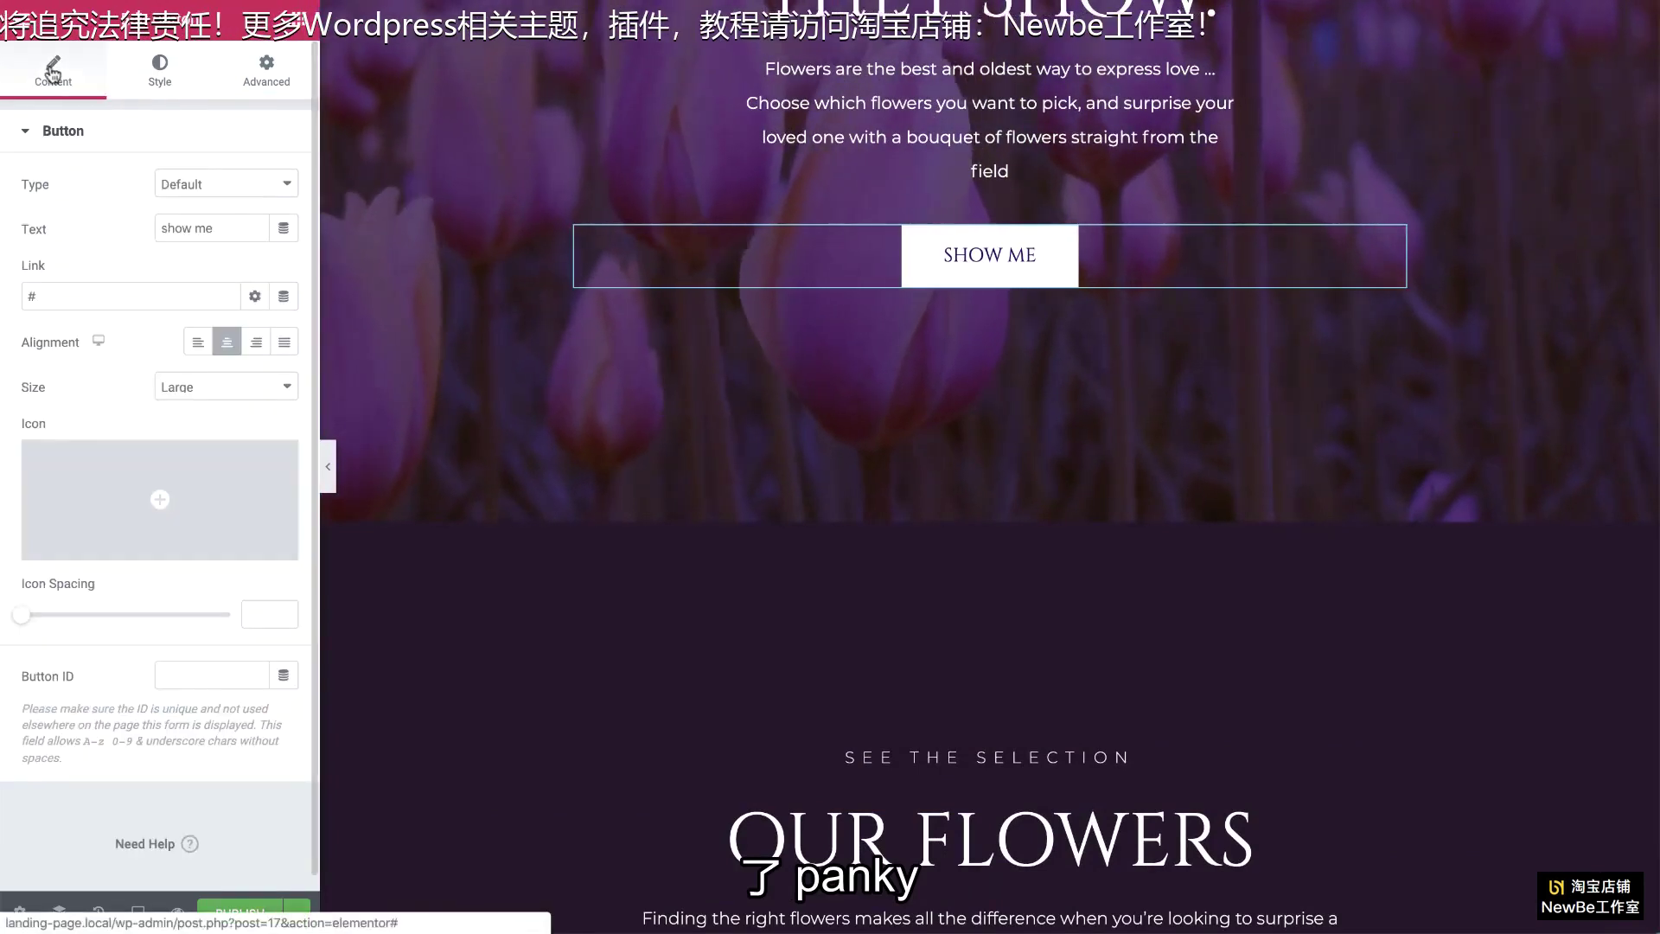
{"action": "left_click", "coordinate": [43, 290]}
{"action": "key", "text": "ctrl+v"}
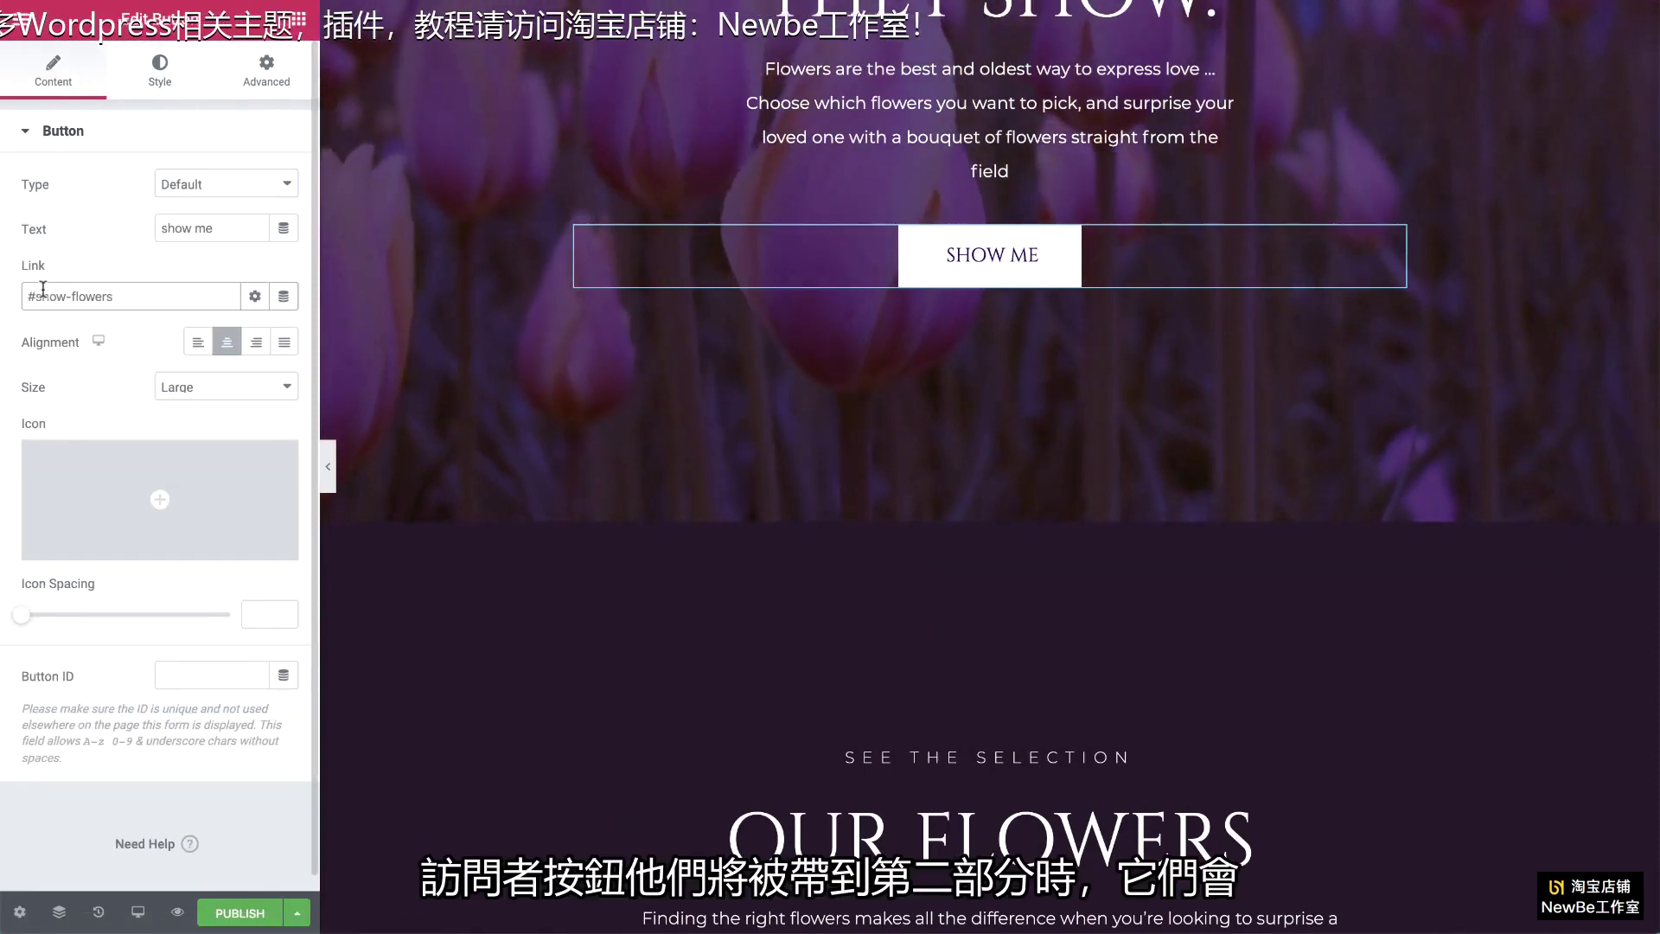
{"action": "left_click", "coordinate": [957, 266]}
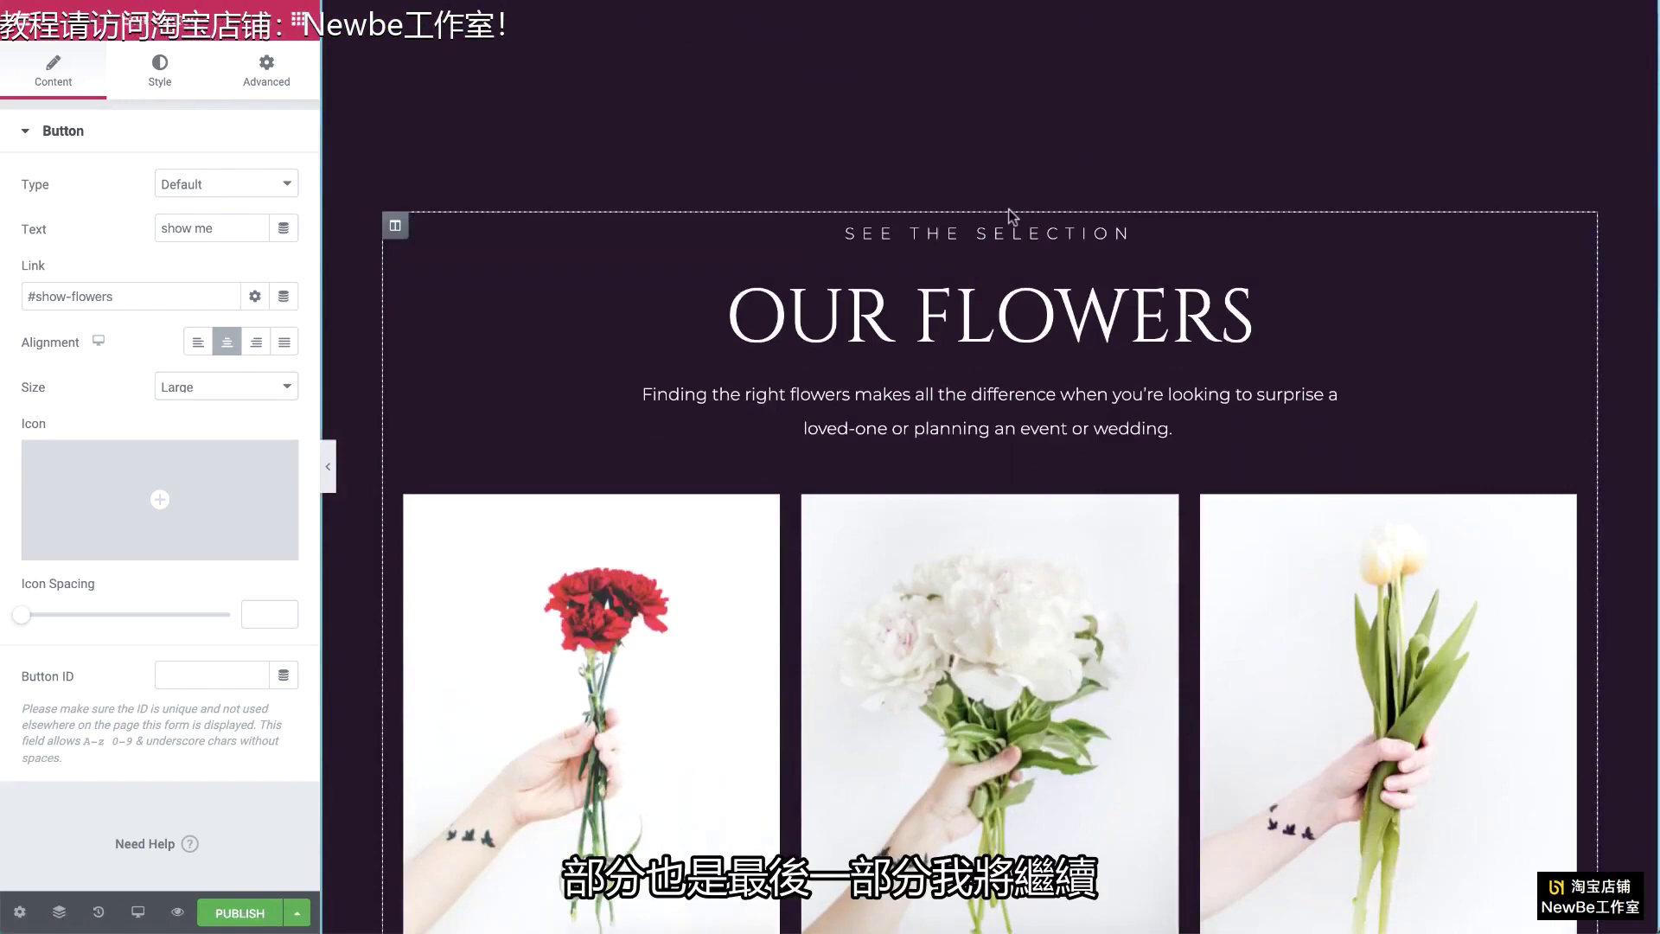
{"action": "scroll", "coordinate": [1011, 216], "scroll_direction": "up", "scroll_amount": 10}
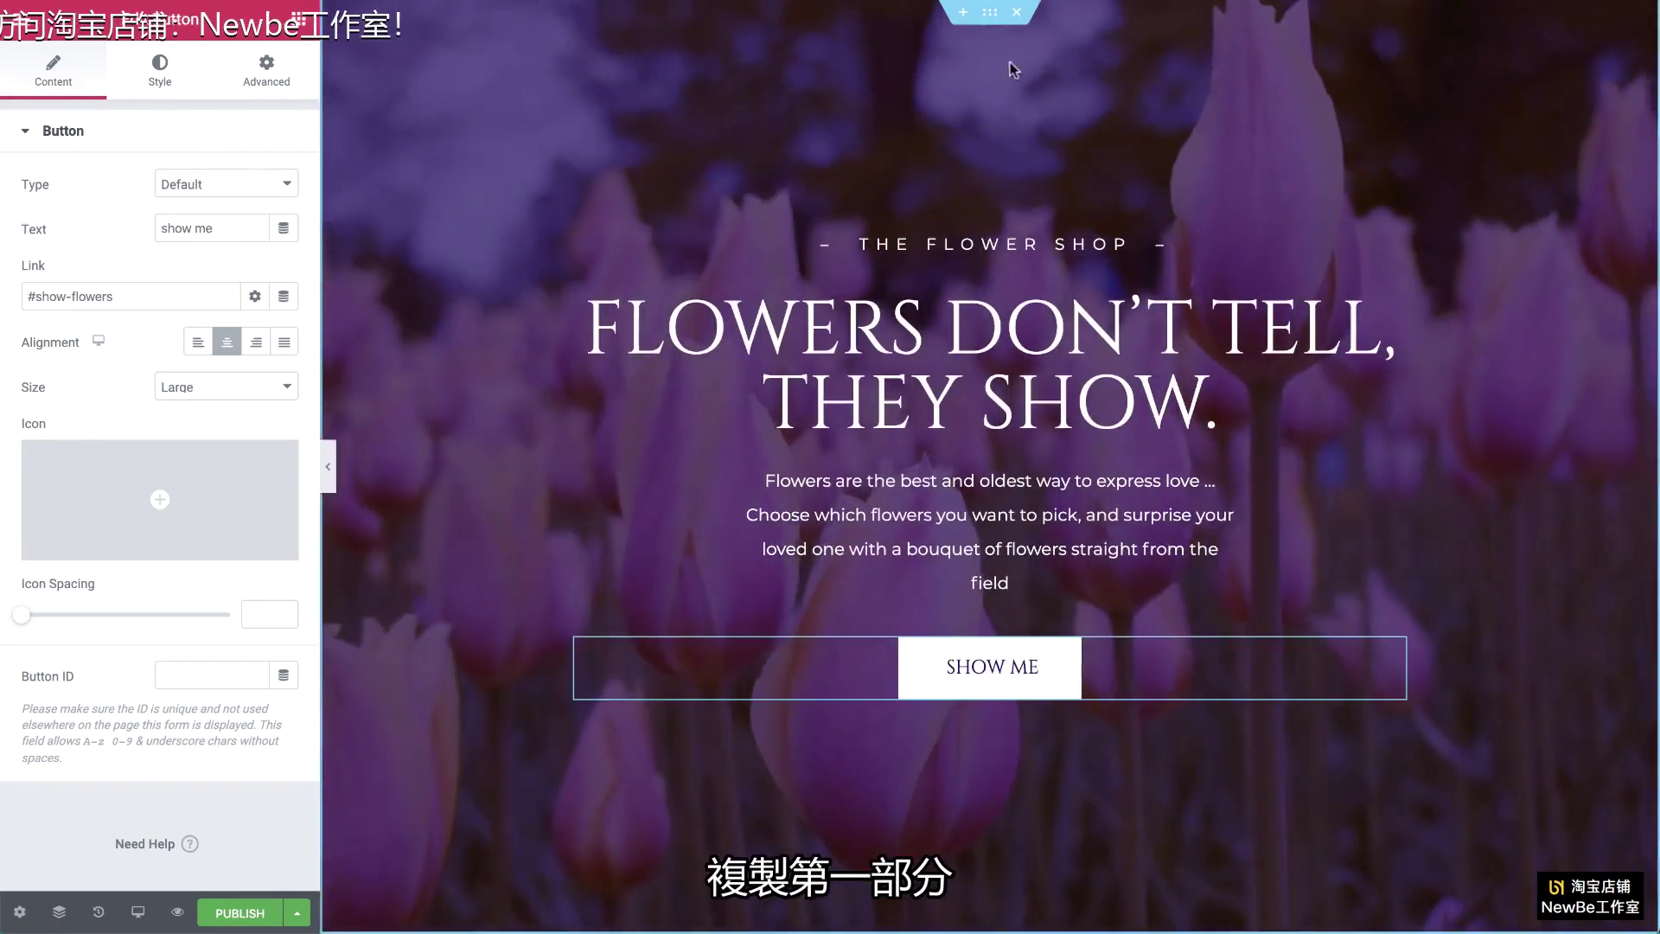
Step: Copy the hero section and paste the copy at the bottom of the page
{"action": "right_click", "coordinate": [990, 25]}
{"action": "left_click", "coordinate": [1033, 100]}
{"action": "scroll", "coordinate": [1023, 139], "scroll_direction": "down", "scroll_amount": 15}
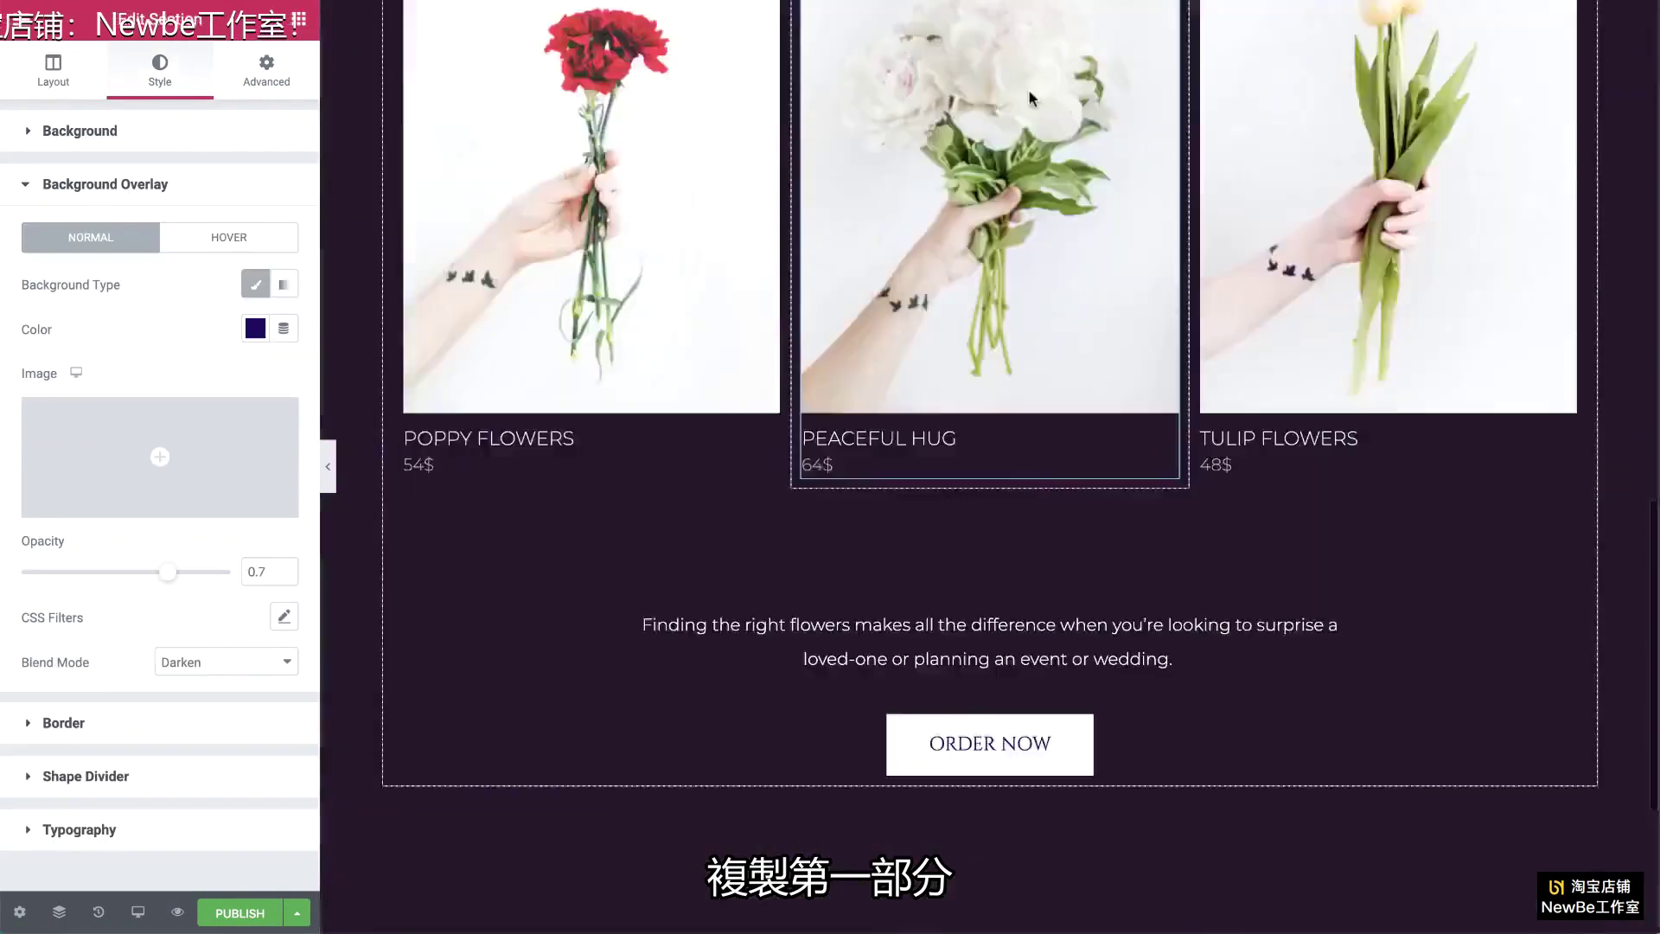
{"action": "right_click", "coordinate": [1006, 550]}
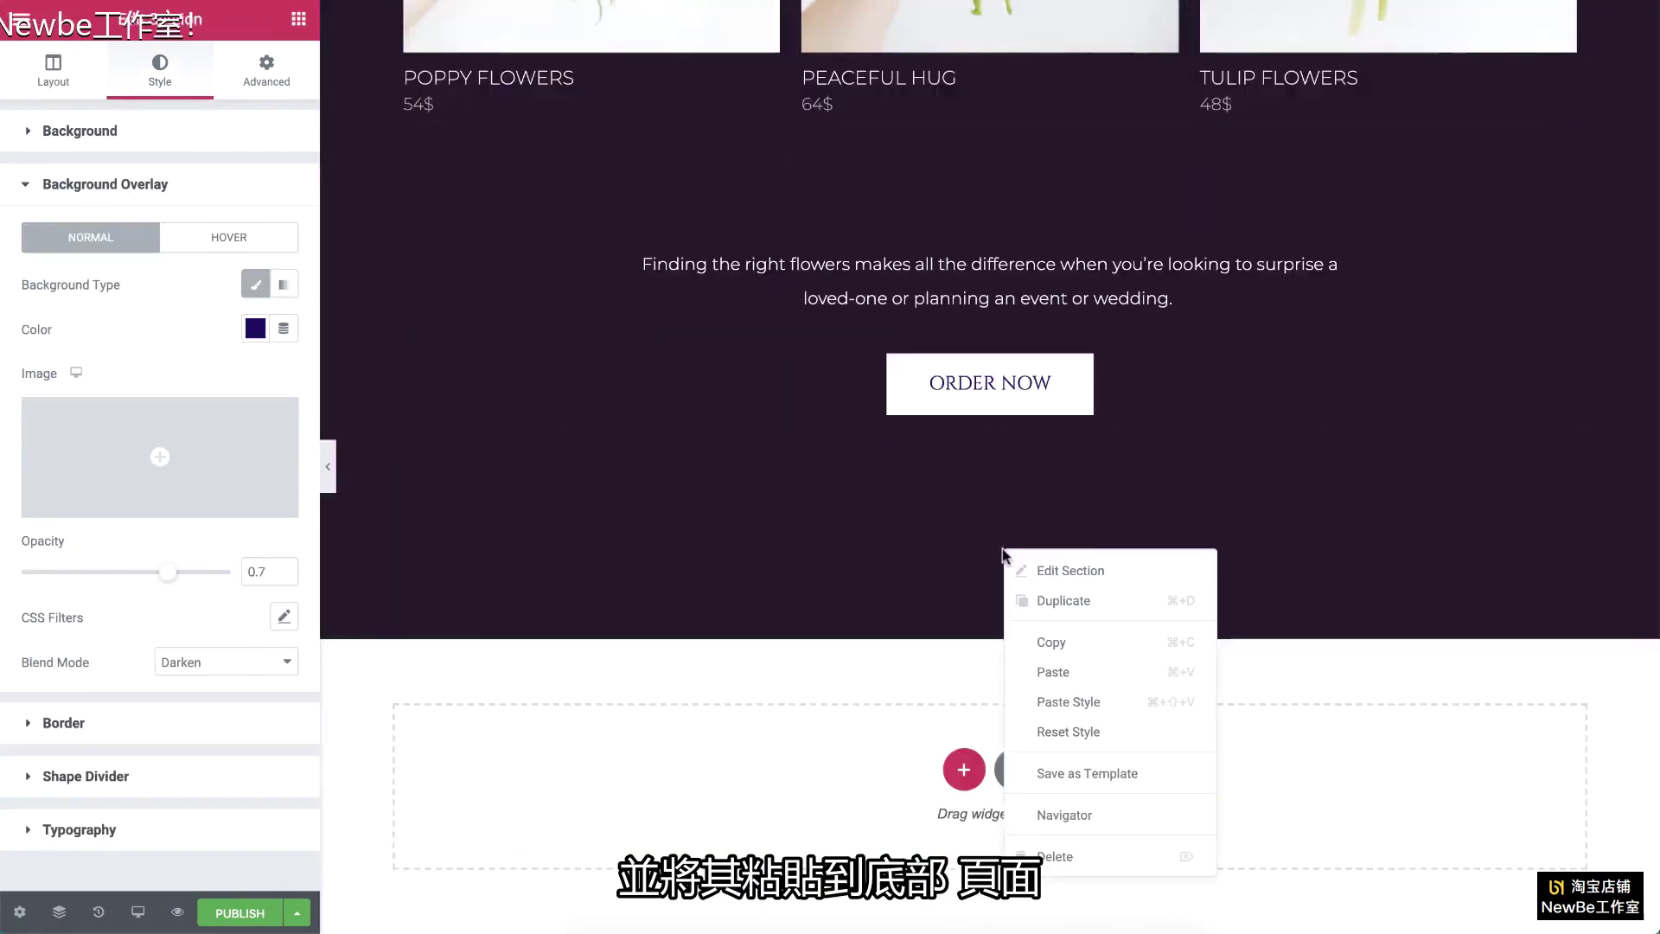
{"action": "left_click", "coordinate": [1060, 672]}
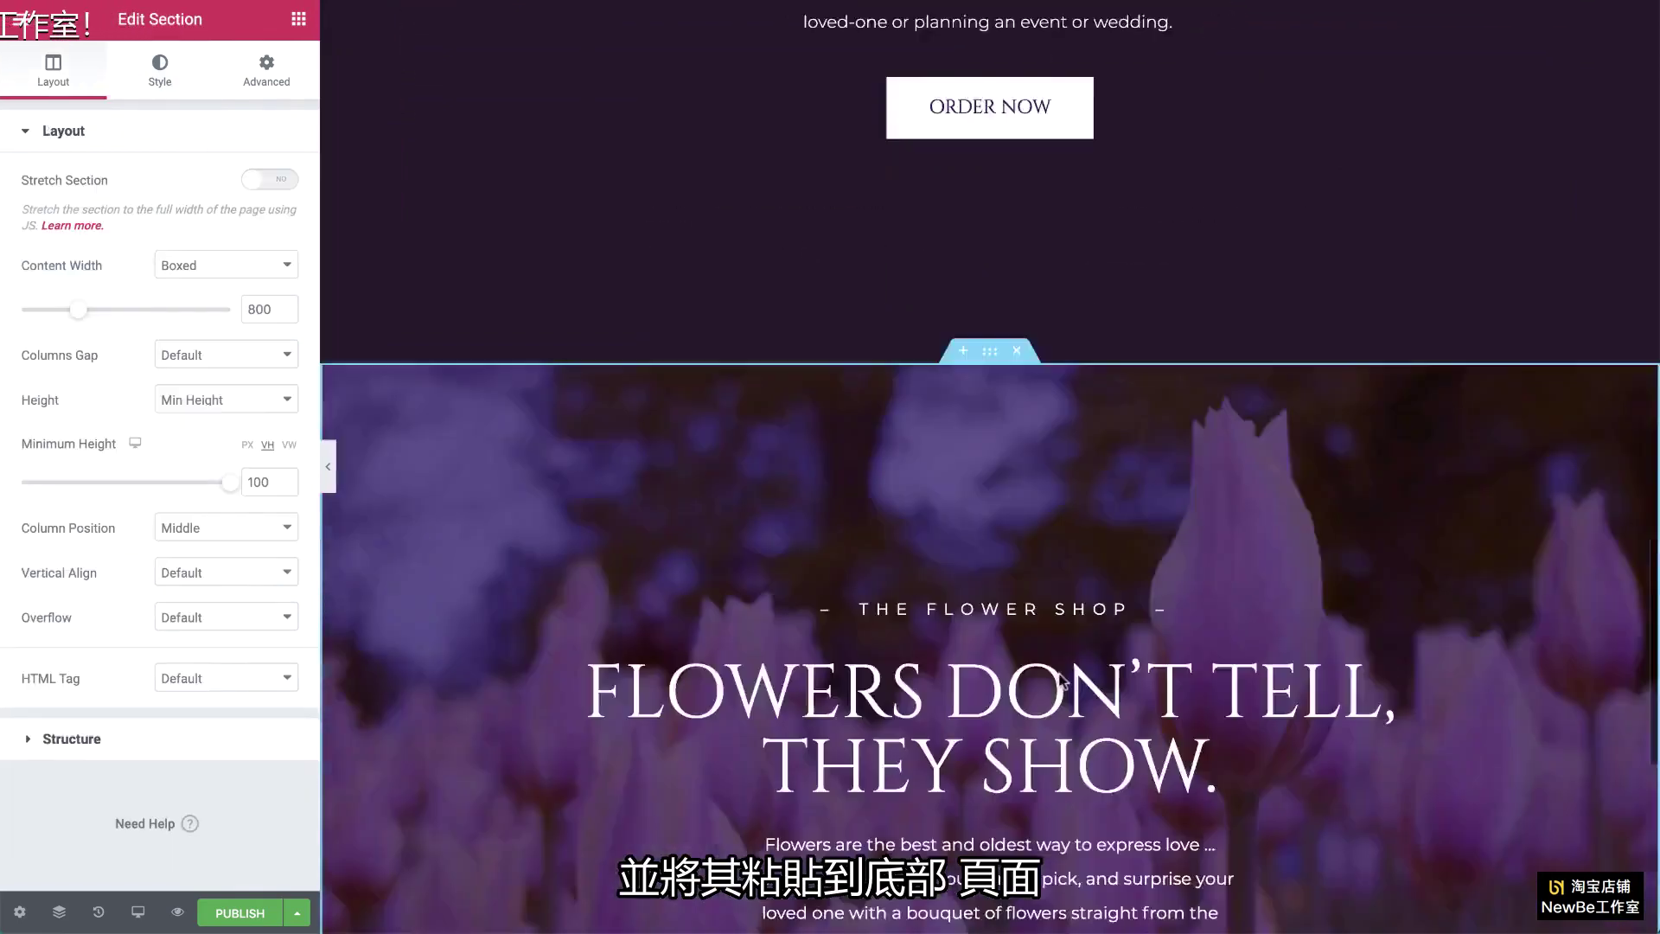
Step: Give the new section a minimum height of 50 and a plain classic background instead of the video
{"action": "scroll", "coordinate": [1055, 670], "scroll_direction": "up", "scroll_amount": 3}
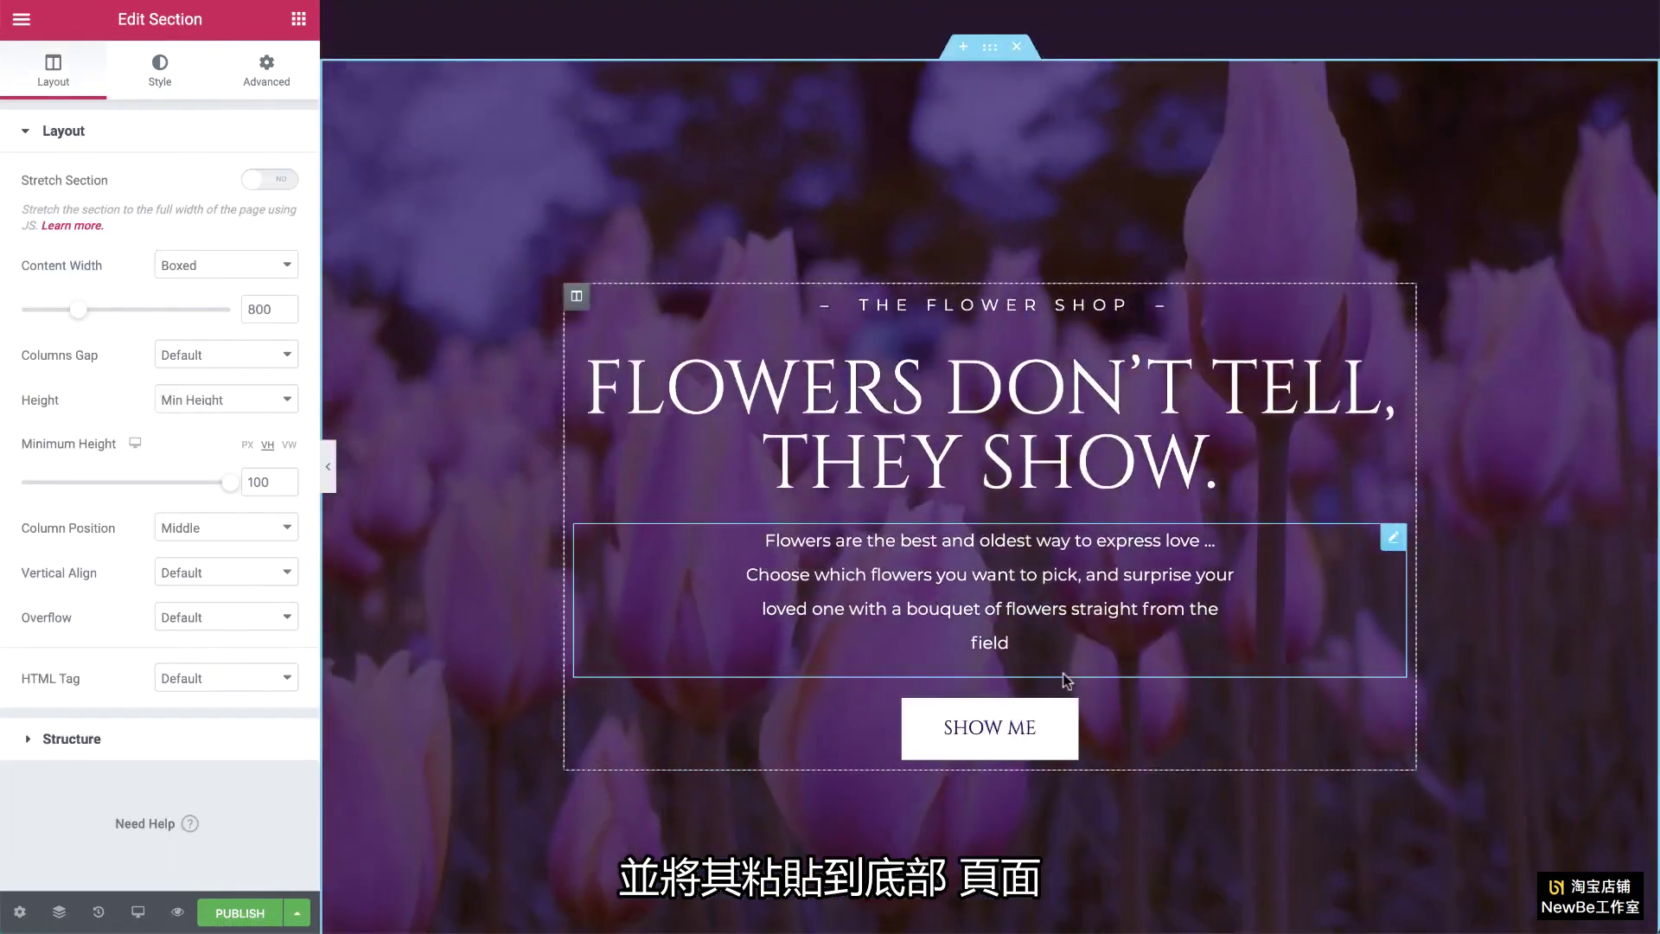
{"action": "double_click", "coordinate": [259, 481]}
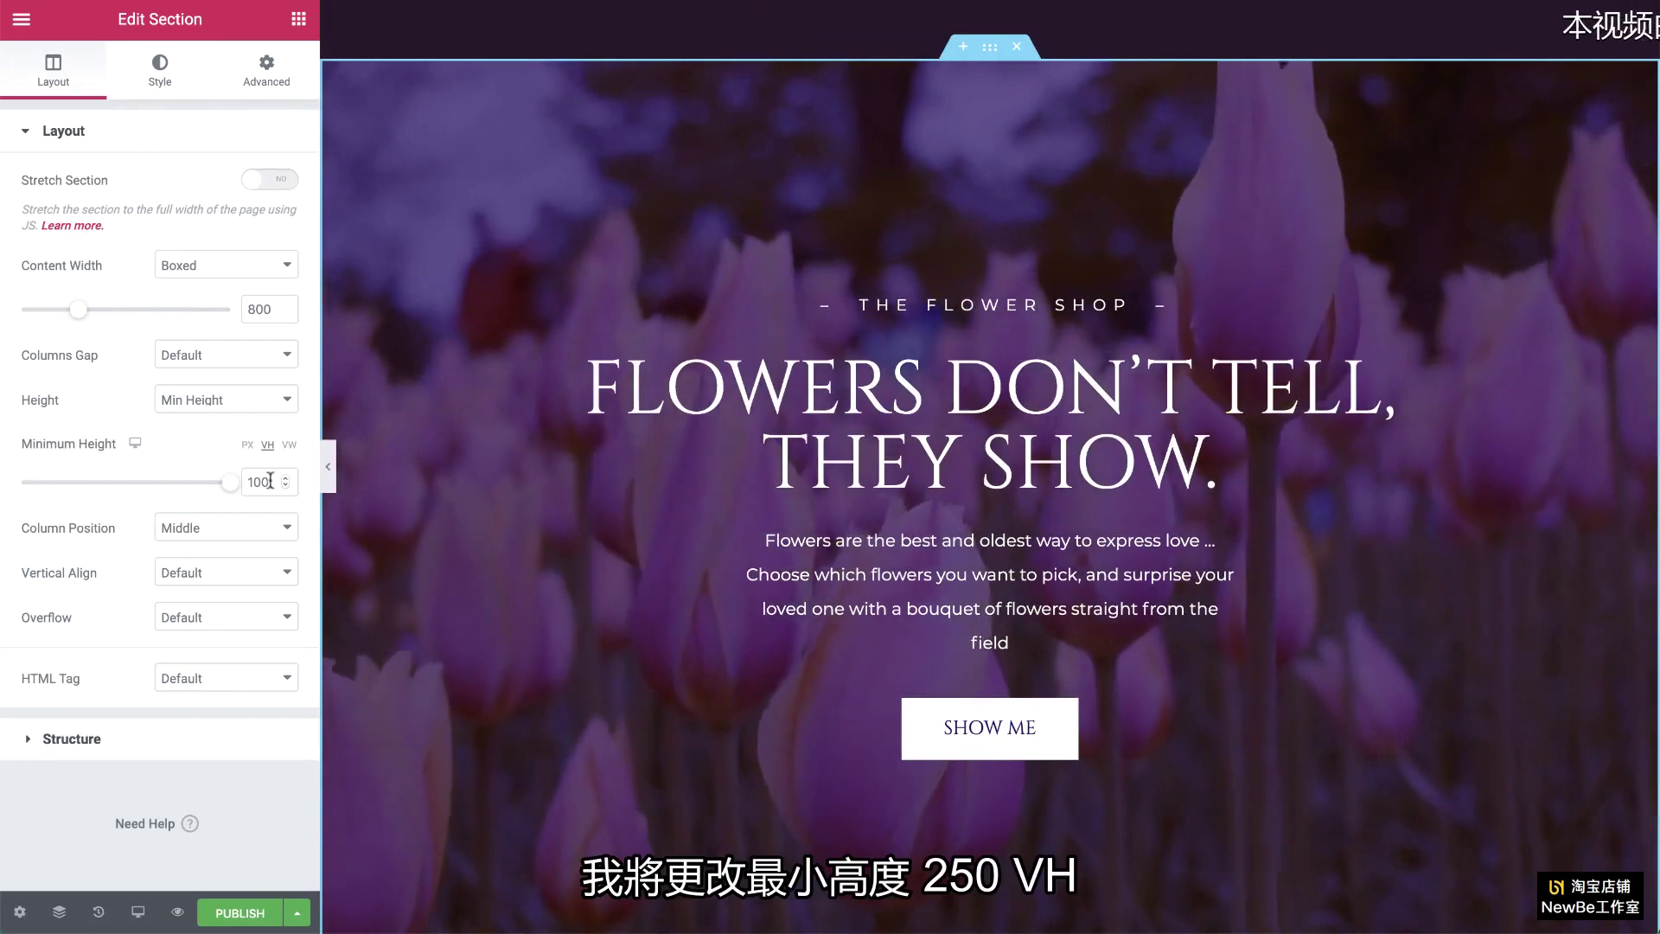
{"action": "type", "text": "50"}
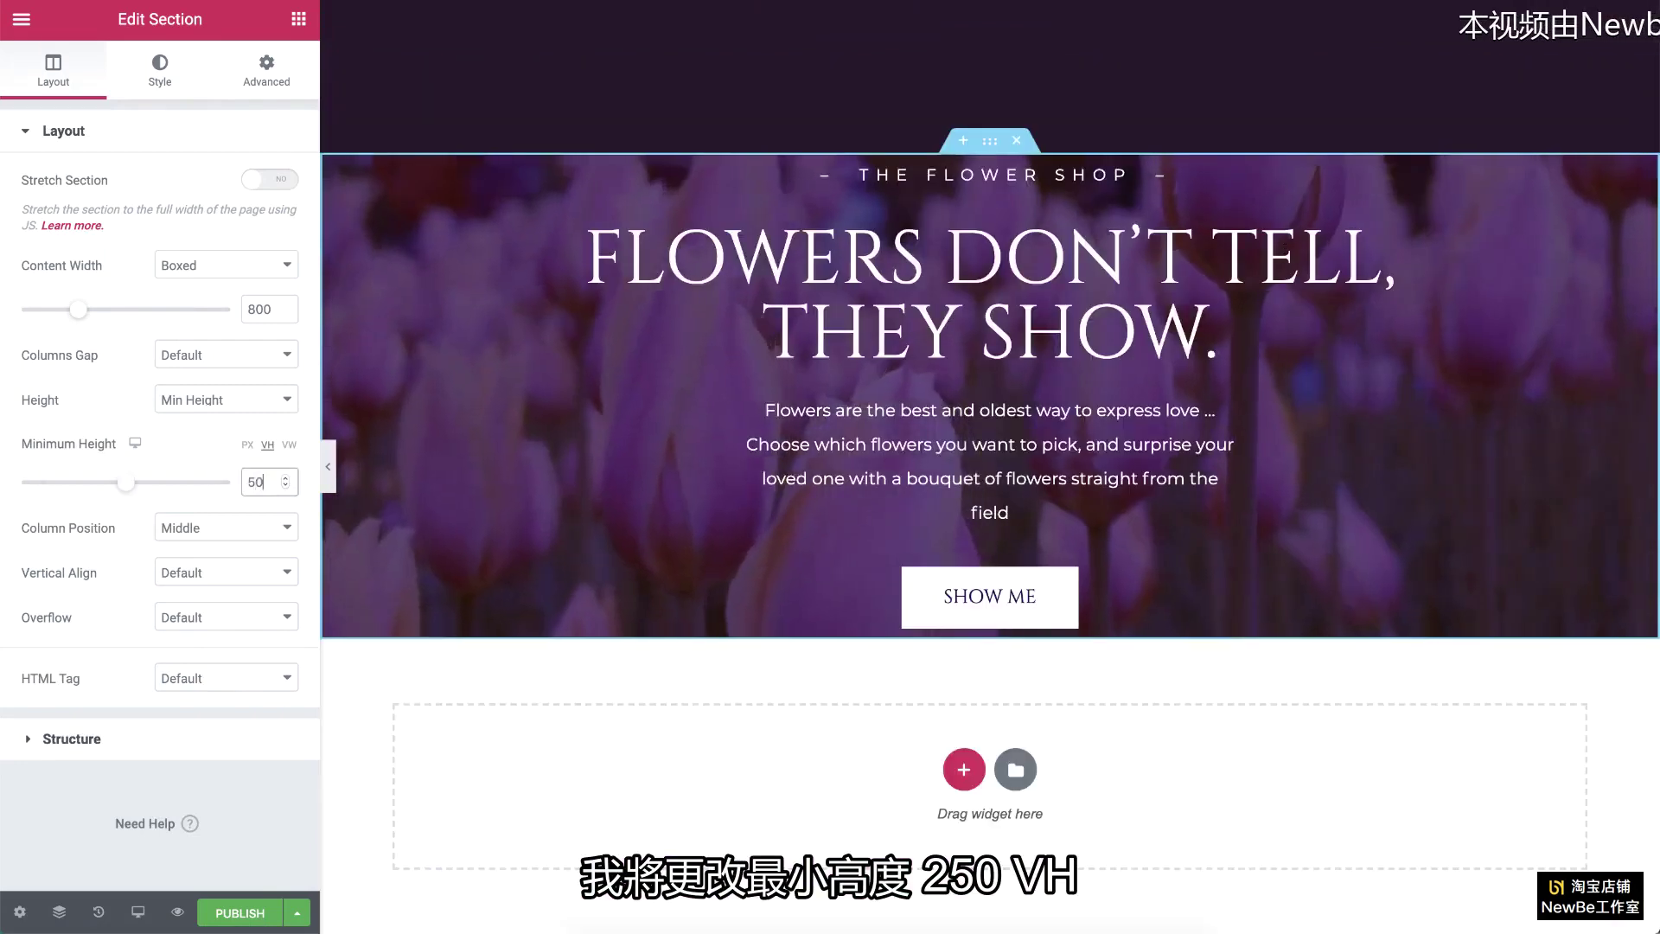
{"action": "left_click", "coordinate": [160, 68]}
{"action": "left_click", "coordinate": [198, 232]}
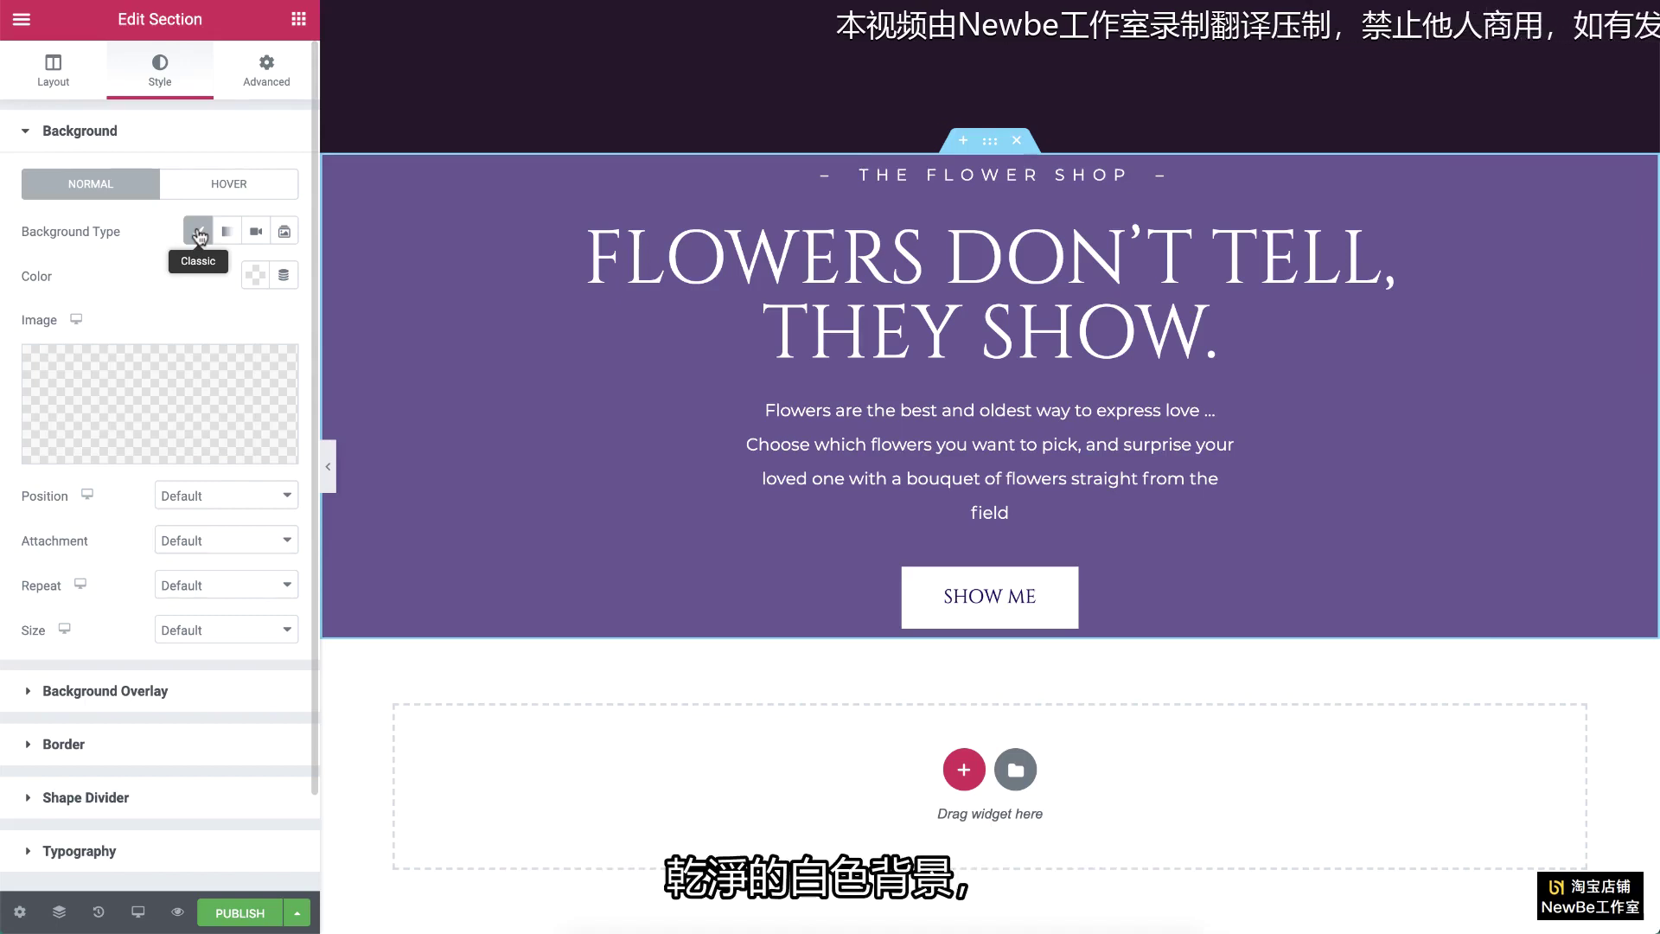
Step: Delete the FLOWERS DON'T TELL heading, the description paragraph and the SHOW ME button
{"action": "right_click", "coordinate": [1392, 238]}
{"action": "left_click", "coordinate": [1455, 543]}
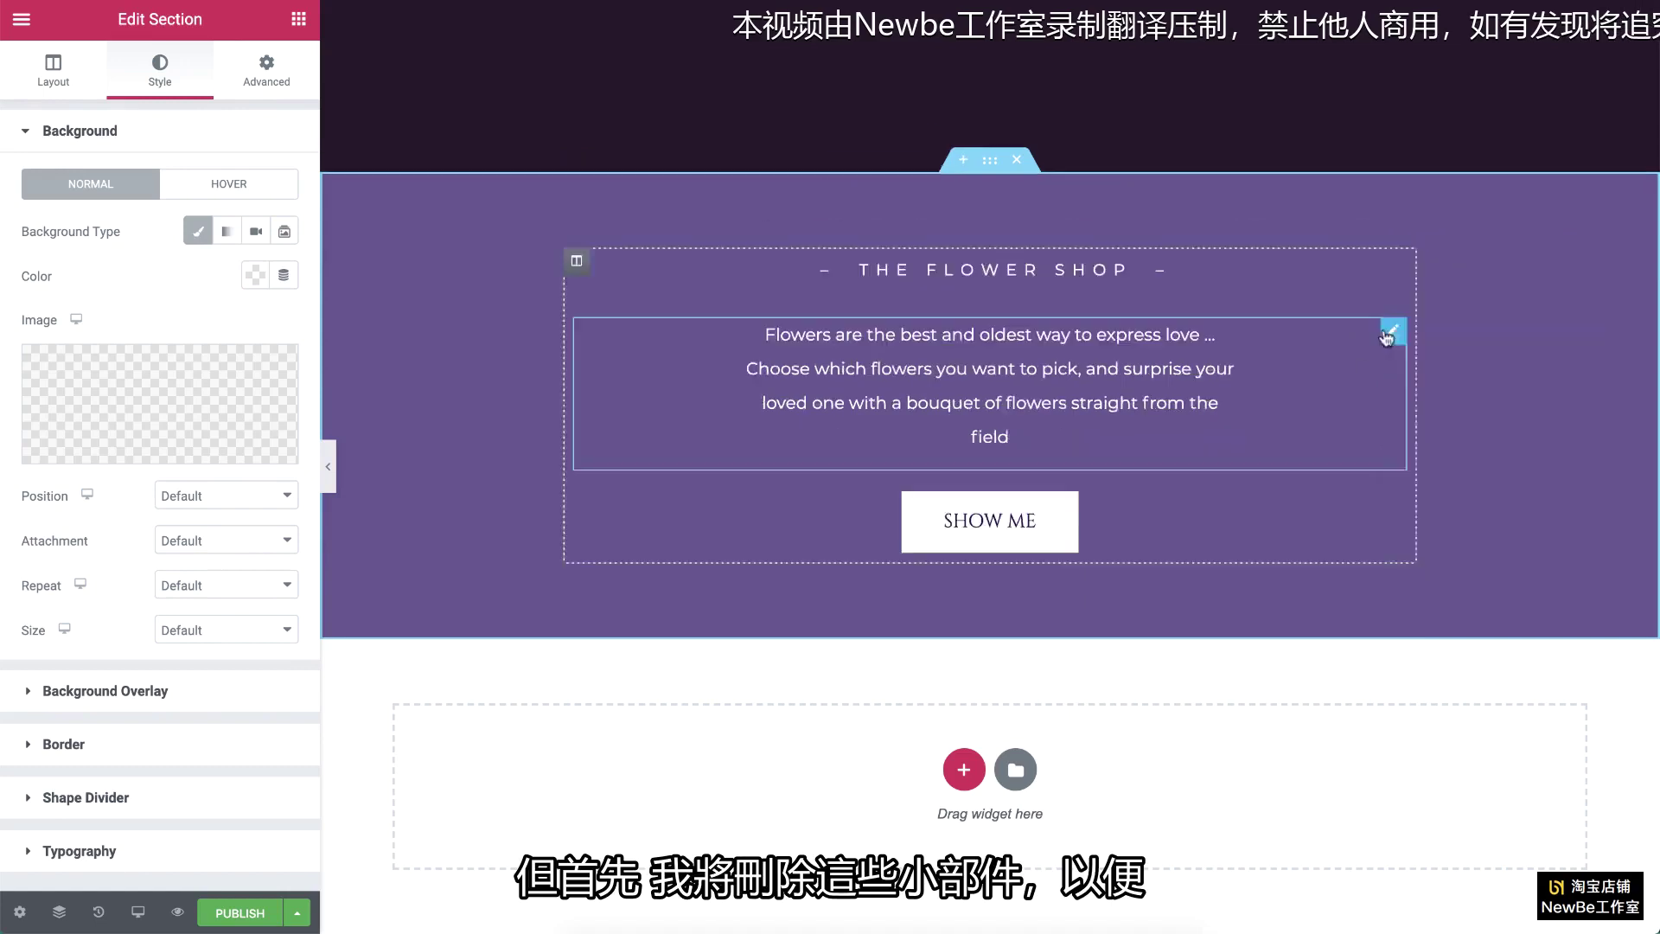
{"action": "right_click", "coordinate": [1386, 337]}
{"action": "left_click", "coordinate": [1430, 641]}
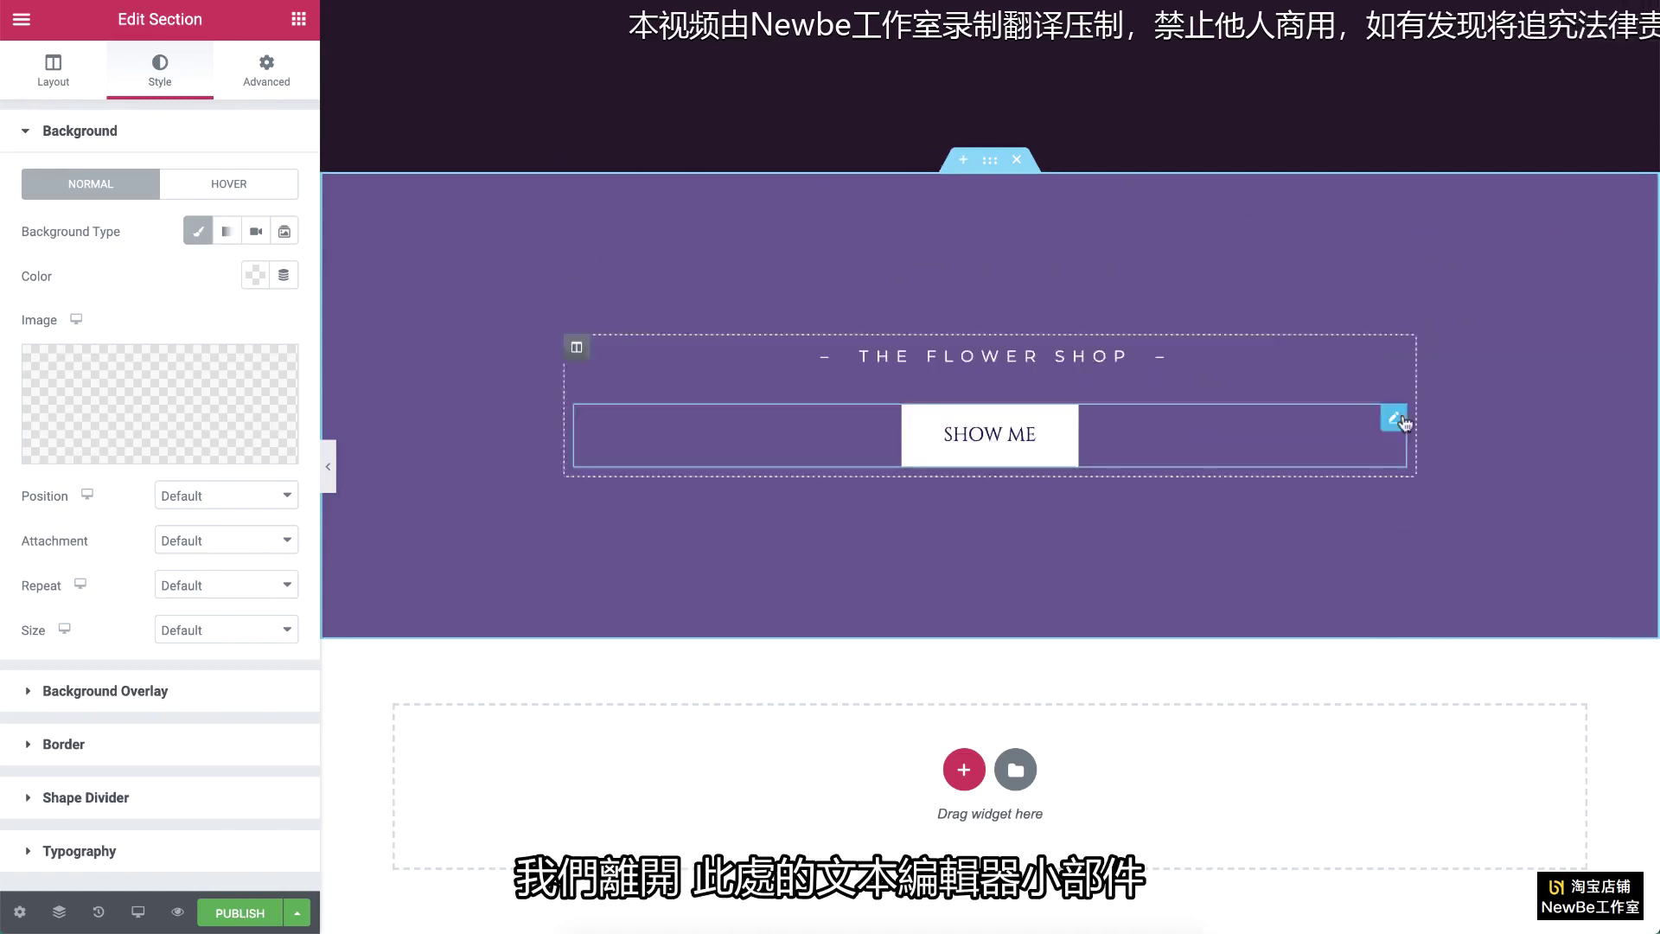
{"action": "right_click", "coordinate": [1400, 421]}
{"action": "left_click", "coordinate": [1438, 716]}
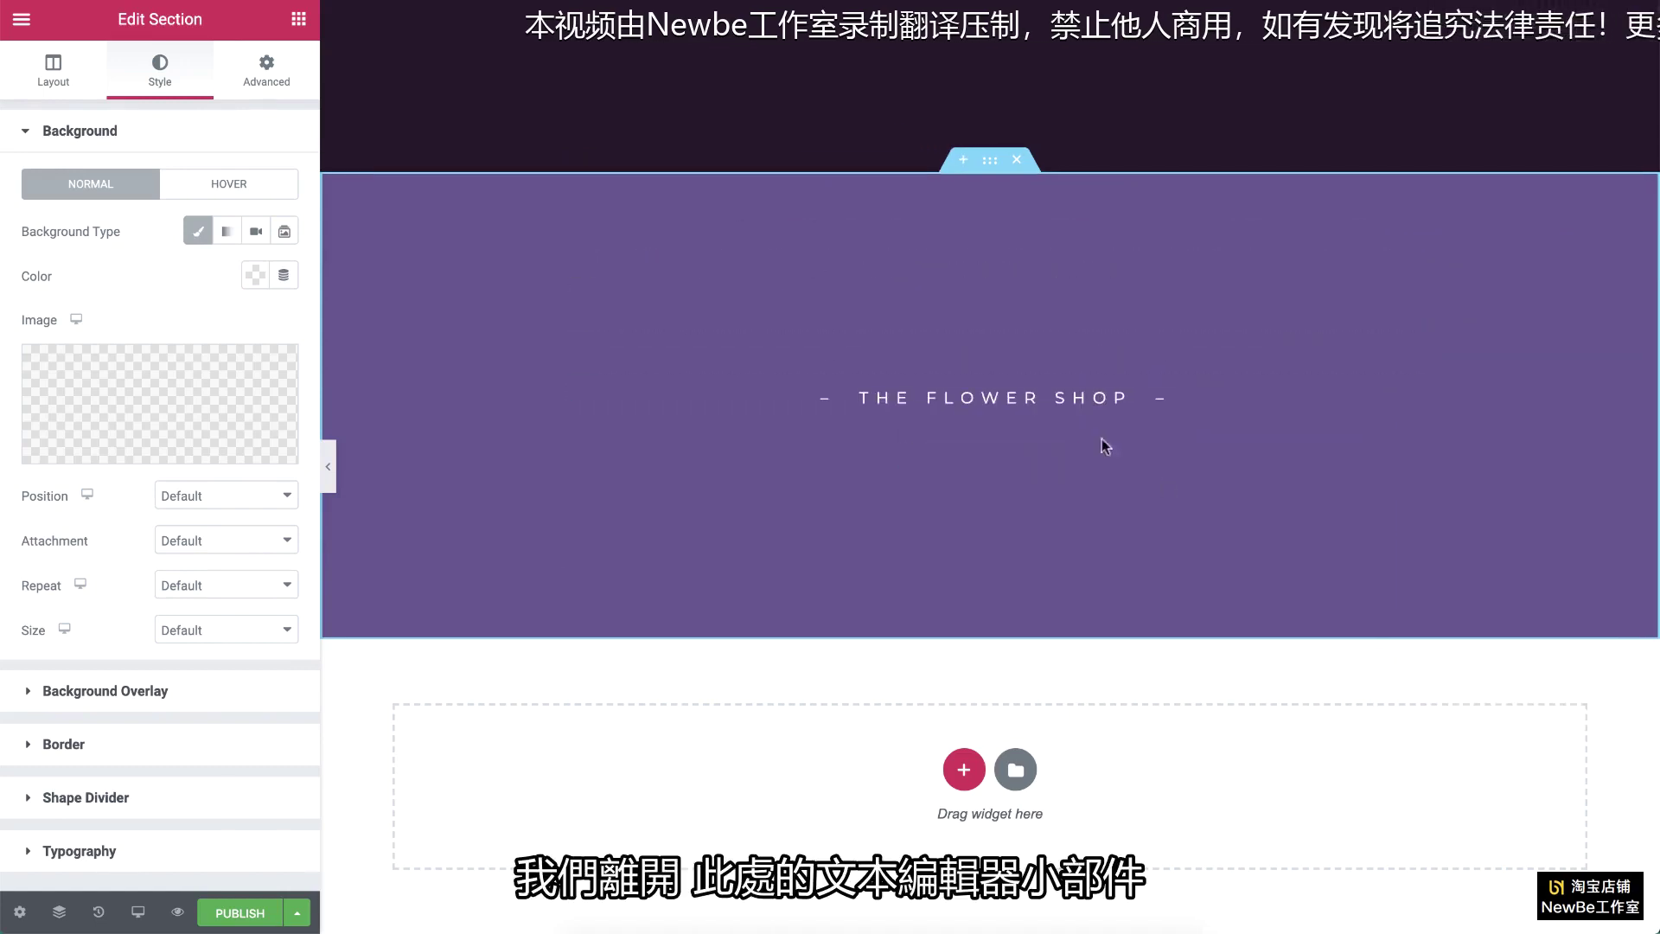
{"action": "left_click", "coordinate": [1162, 405]}
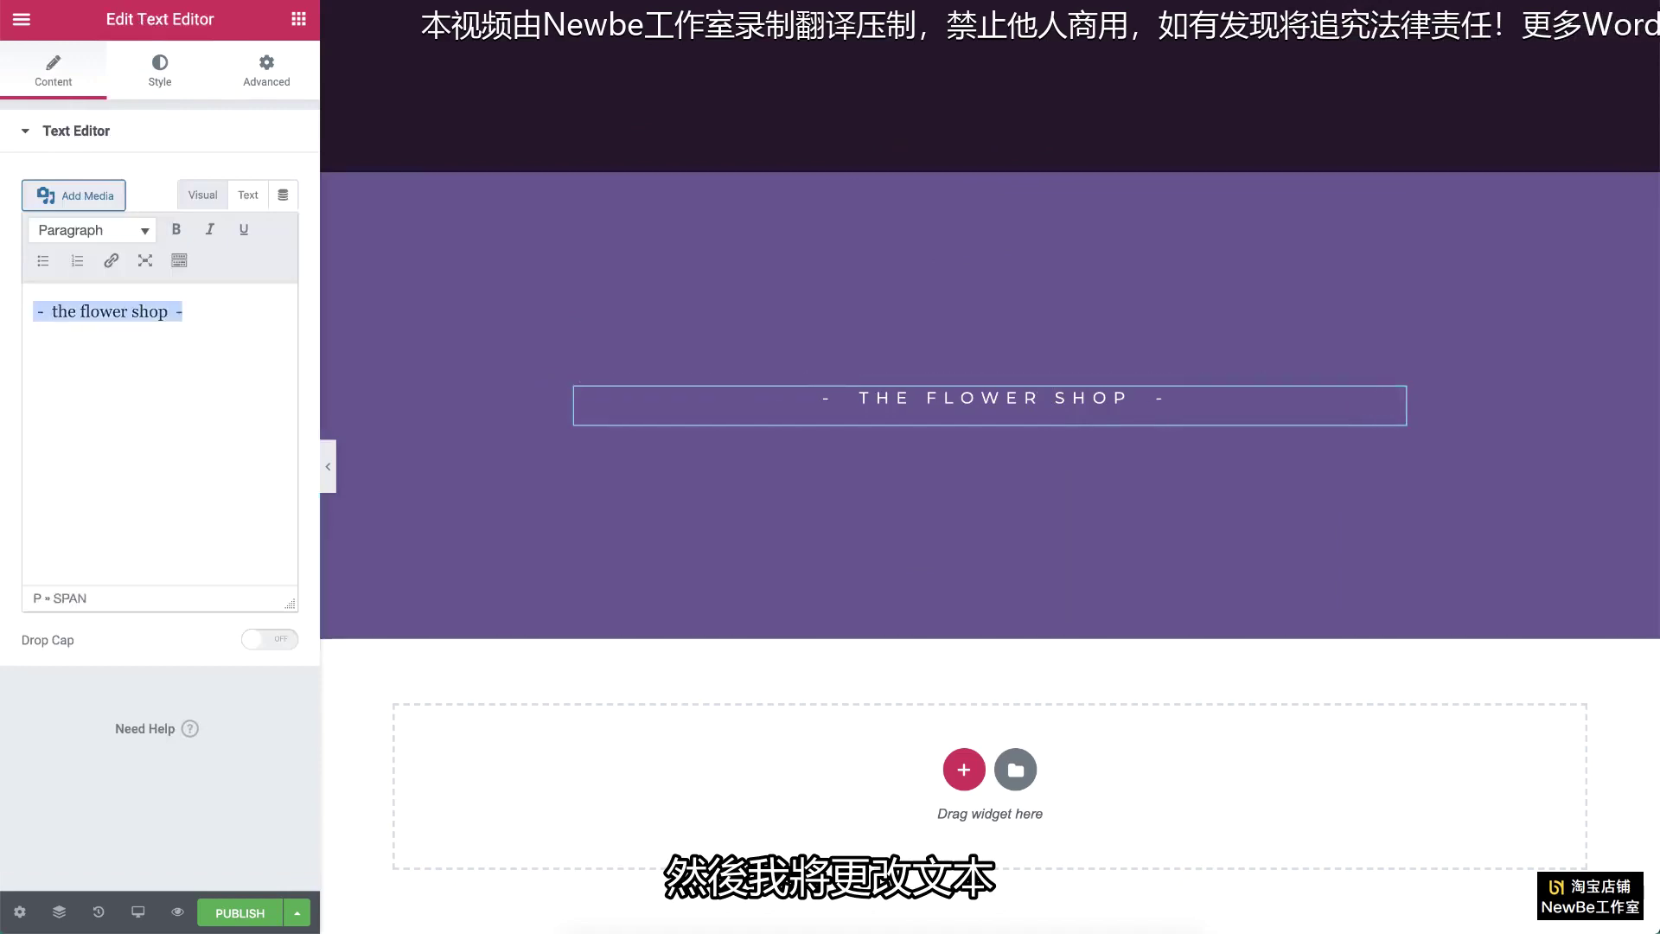
Step: Change THE FLOWER SHOP line to 'Contact & visit us' in dark purple
{"action": "key", "text": "ctrl+v"}
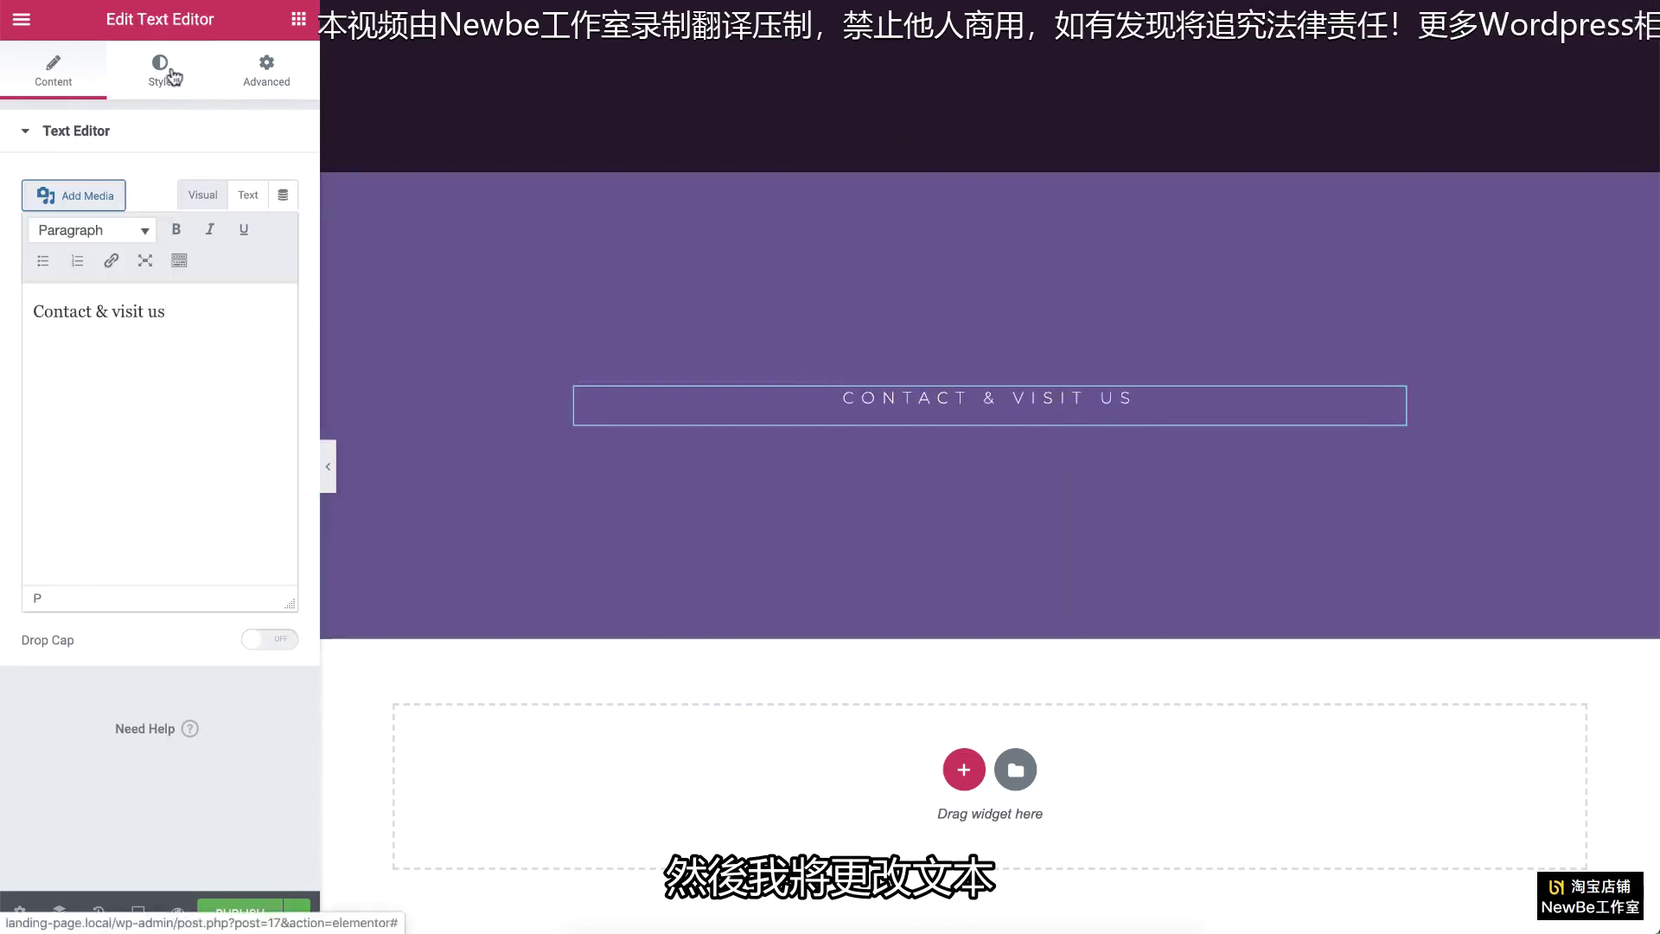
{"action": "left_click", "coordinate": [164, 71]}
{"action": "left_click", "coordinate": [255, 228]}
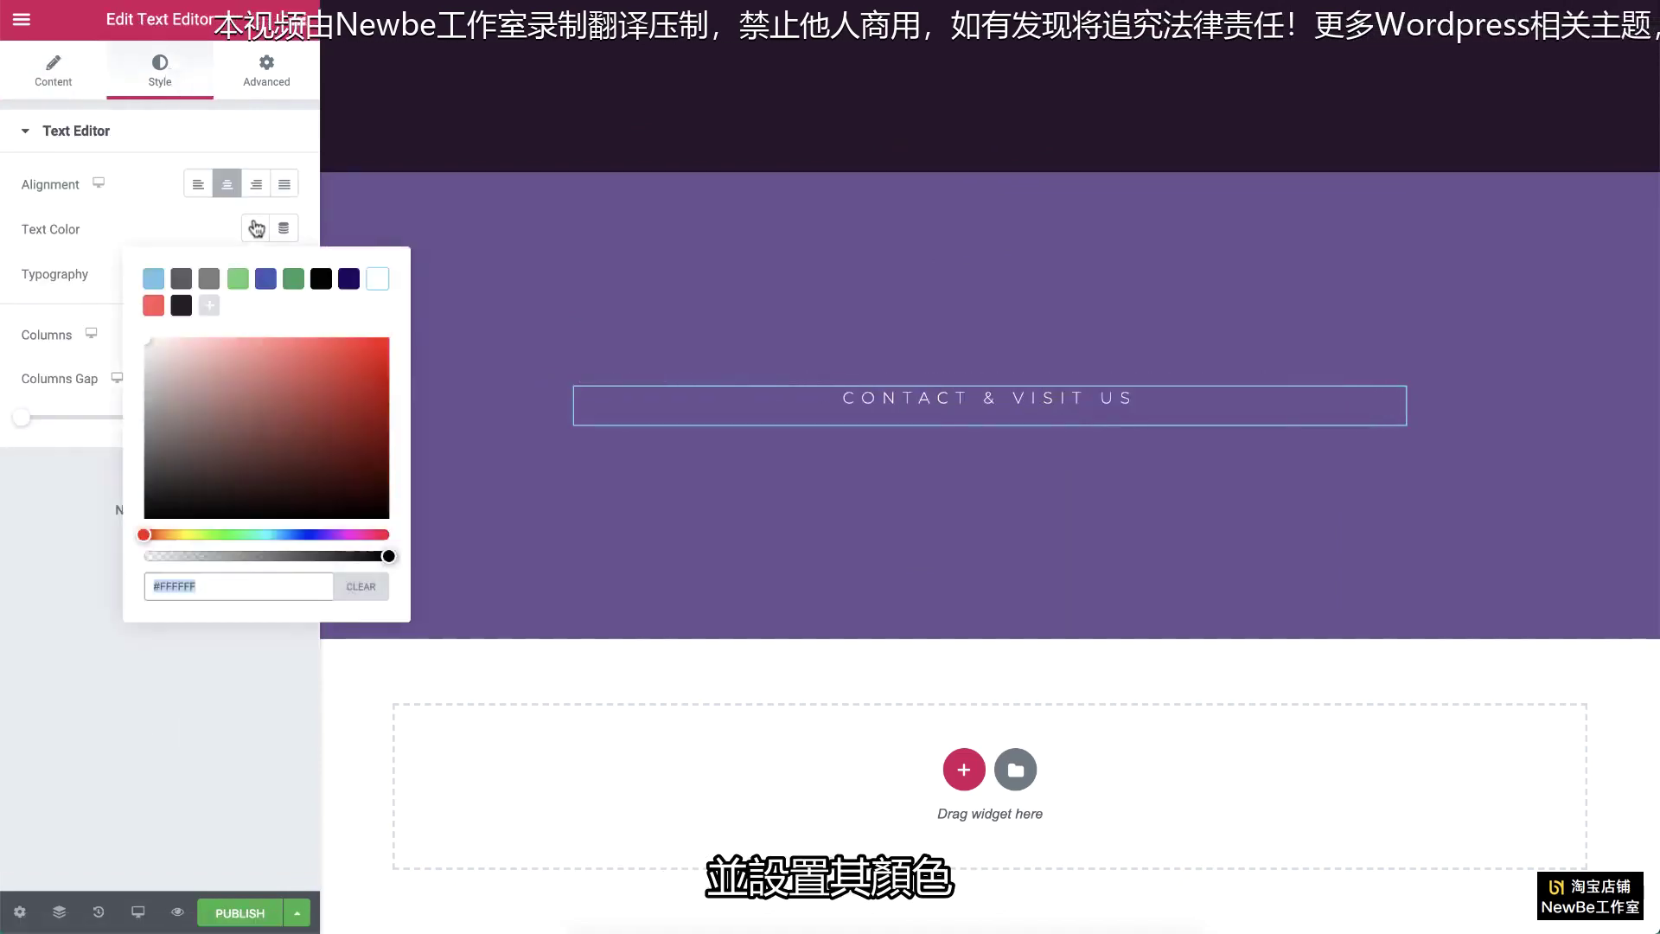
{"action": "left_click", "coordinate": [349, 279]}
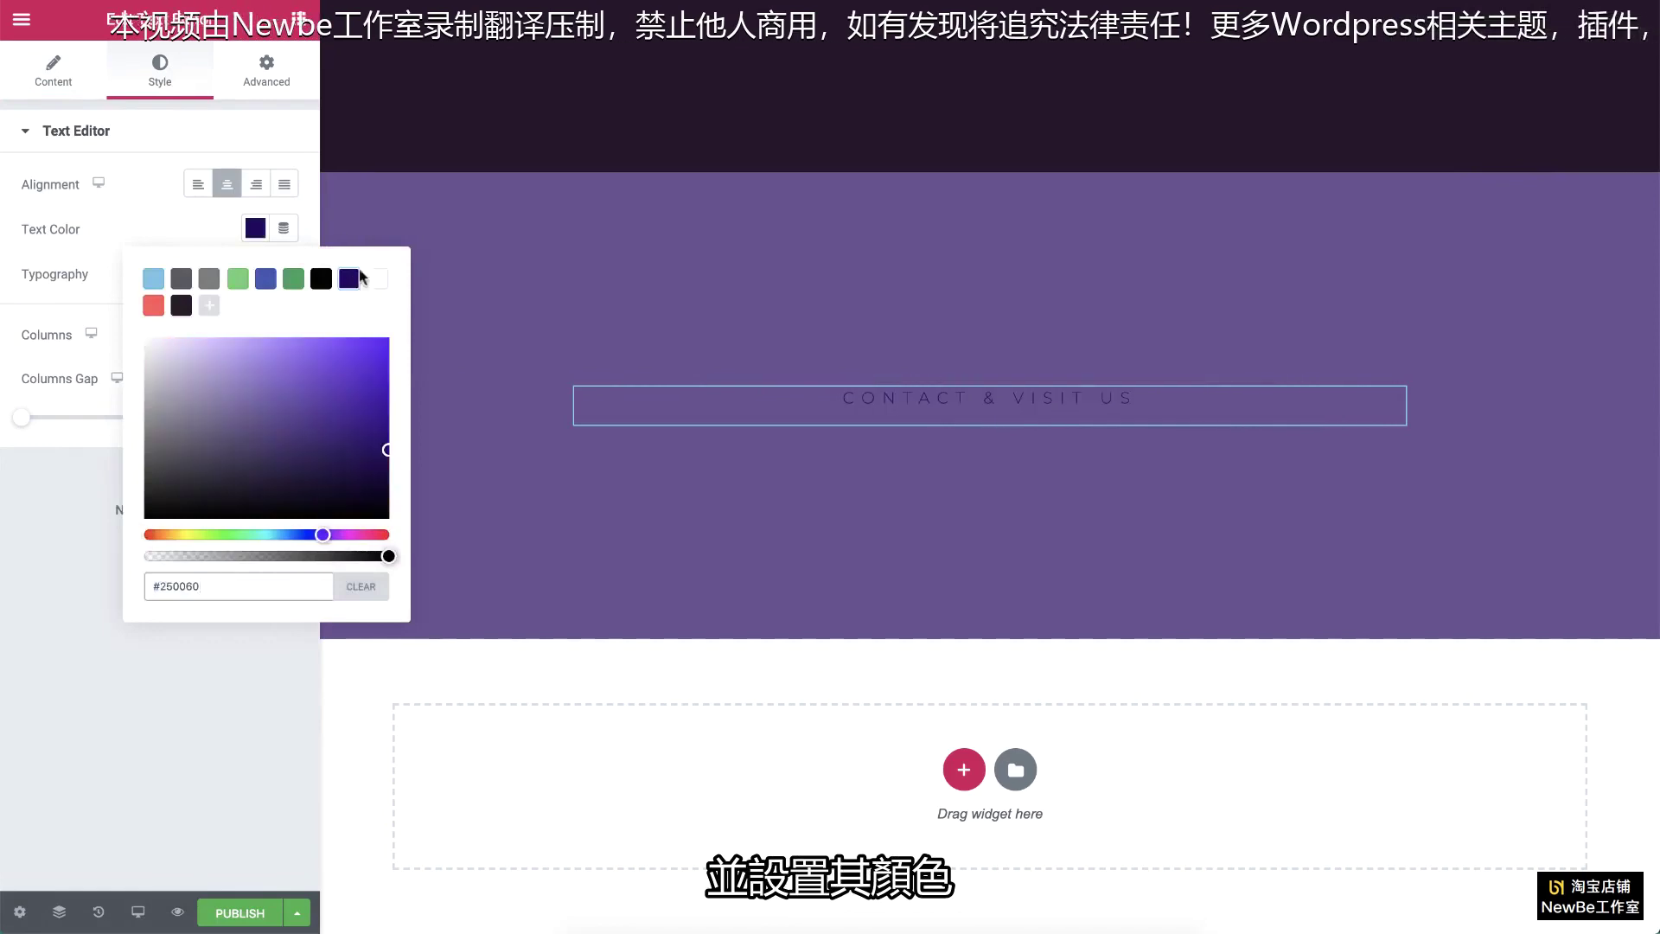
Step: Duplicate the 'Contact & visit us' line and replace the copy's text with the phone number
{"action": "right_click", "coordinate": [1392, 400]}
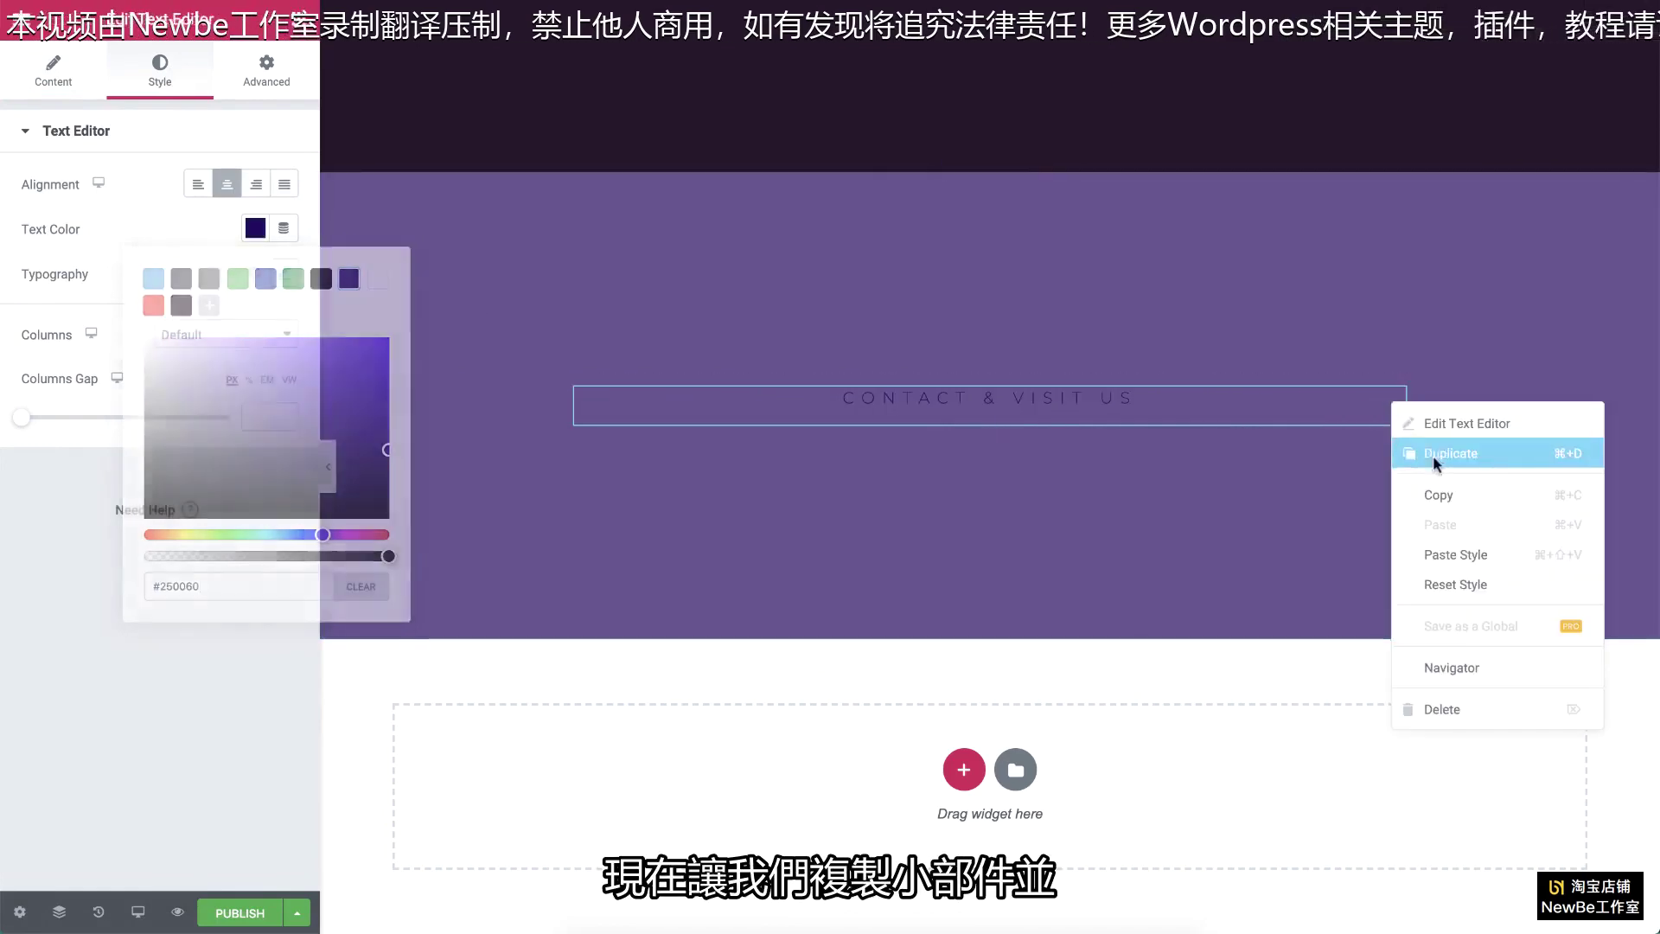
{"action": "left_click", "coordinate": [1434, 454]}
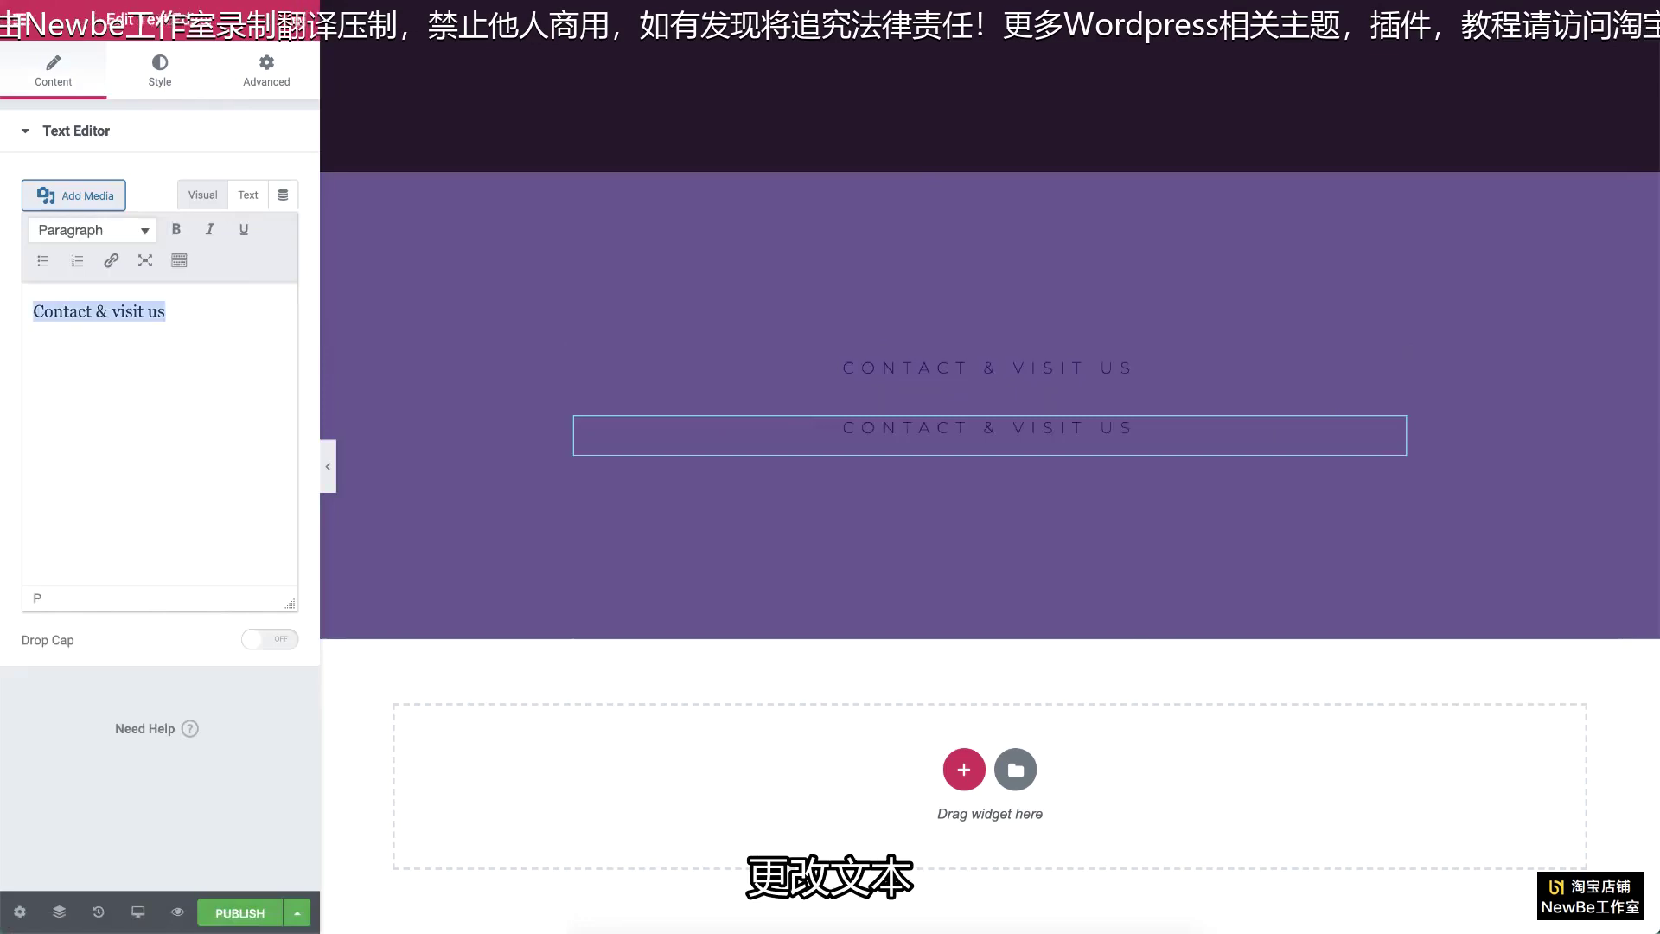
{"action": "key", "text": "ctrl+v"}
Step: Style the phone number at size 60, weight 600, no letter spacing and 0.2 em line height
{"action": "left_click", "coordinate": [159, 72]}
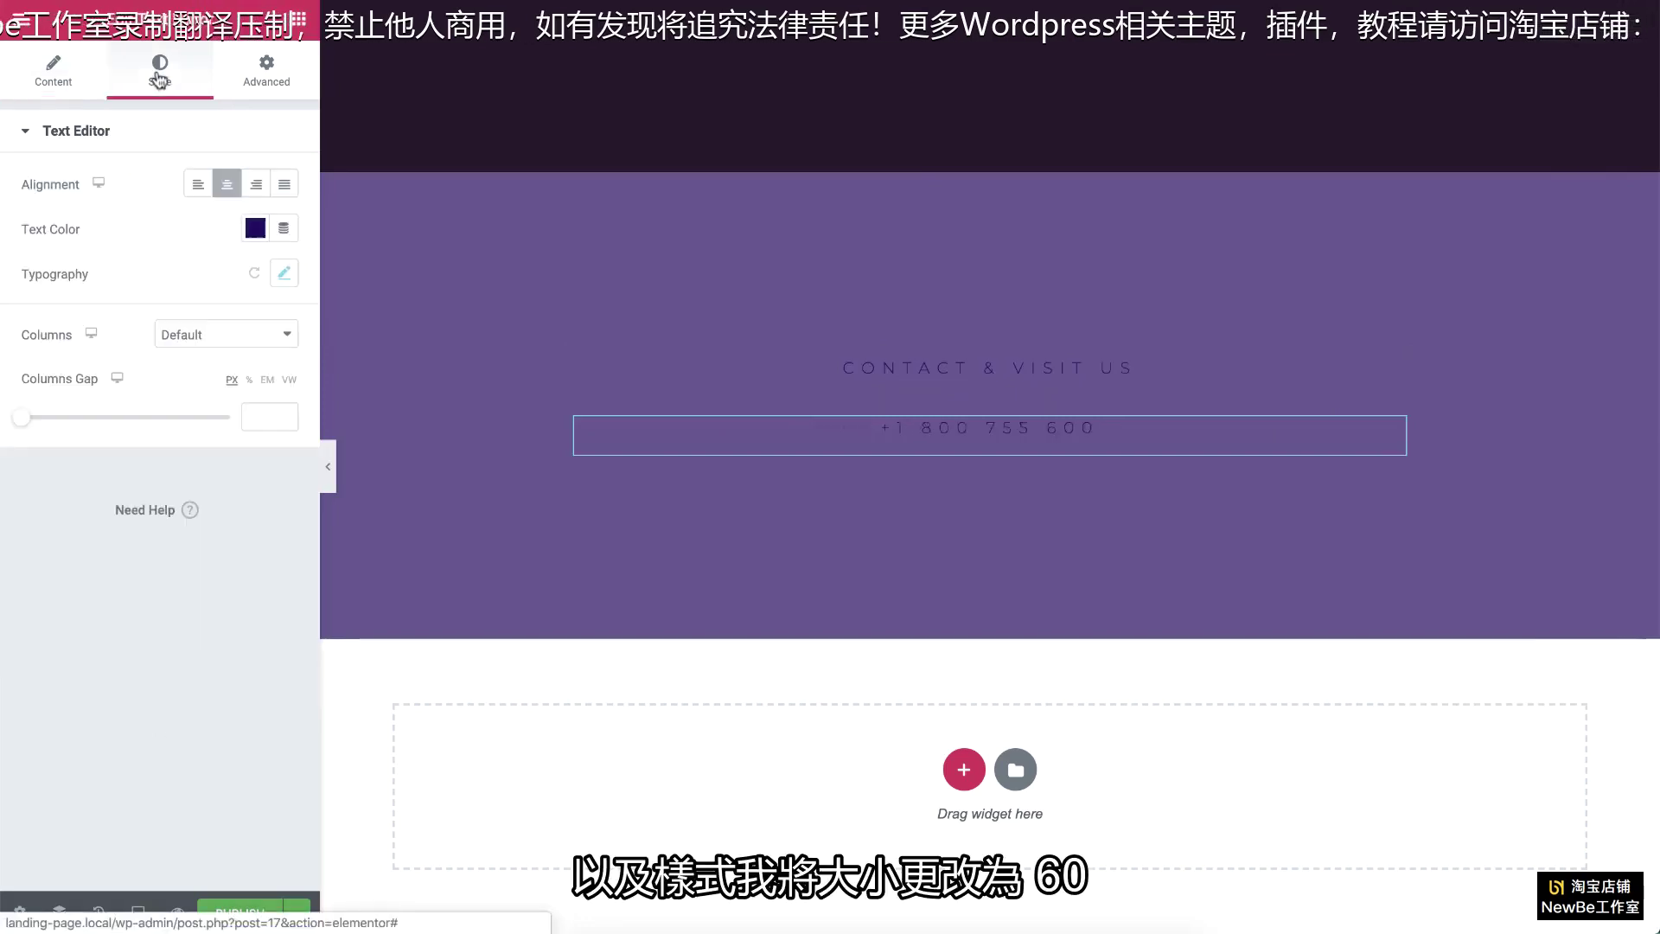
{"action": "left_click", "coordinate": [283, 273]}
{"action": "double_click", "coordinate": [247, 413]}
{"action": "type", "text": "60"}
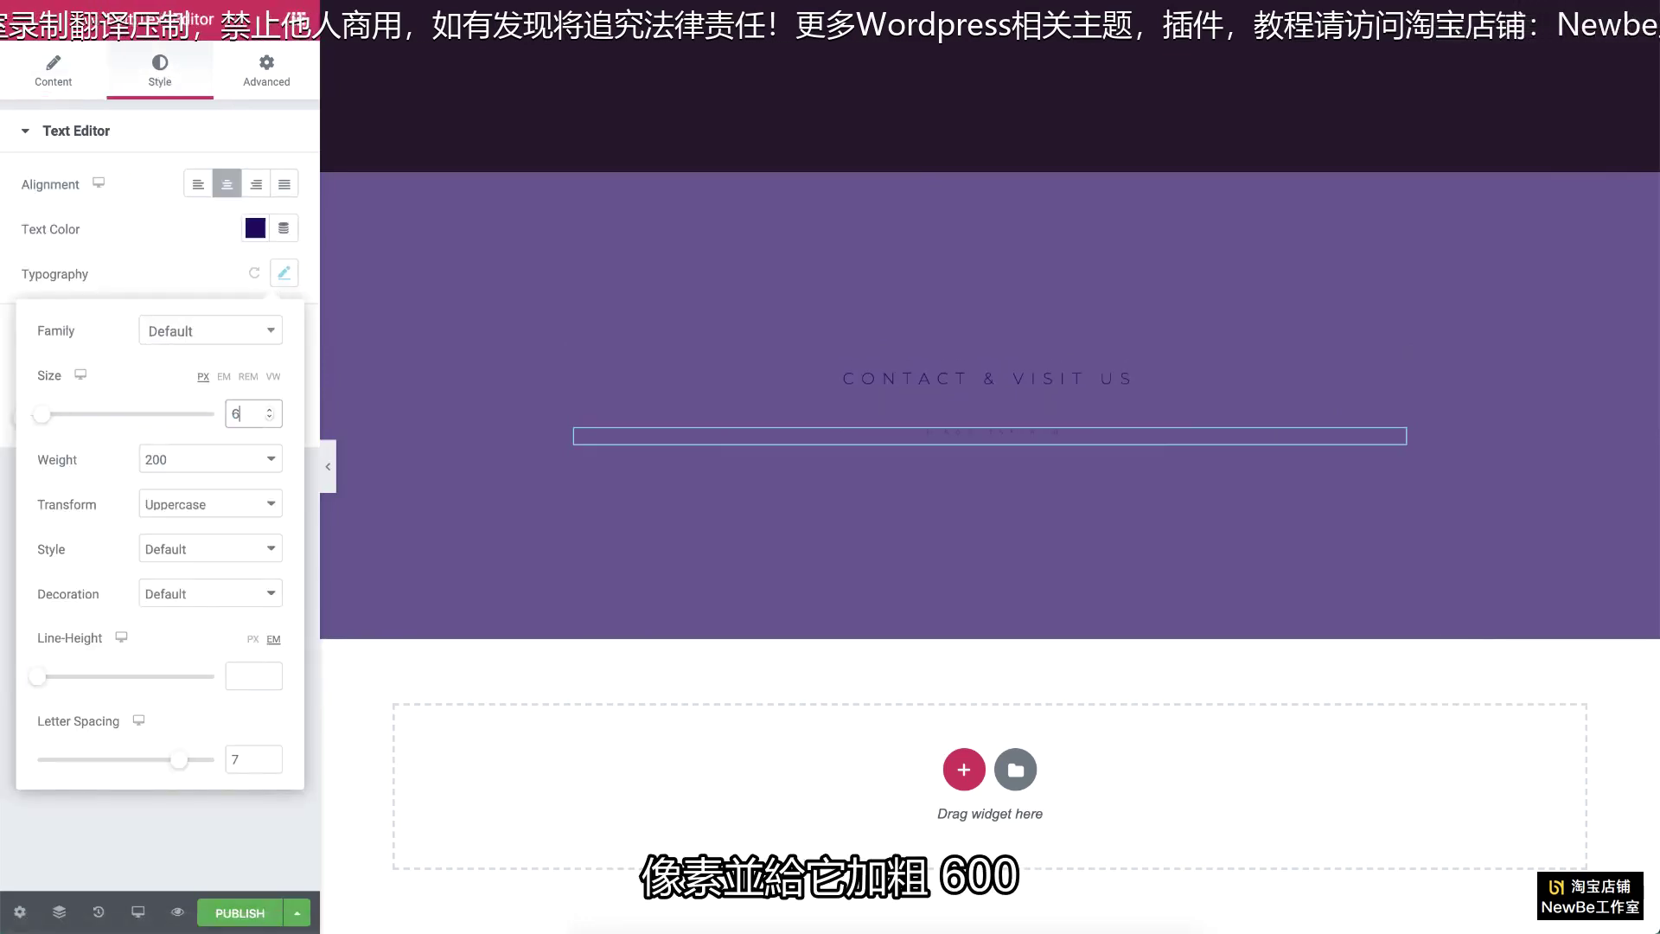
{"action": "left_click", "coordinate": [199, 459]}
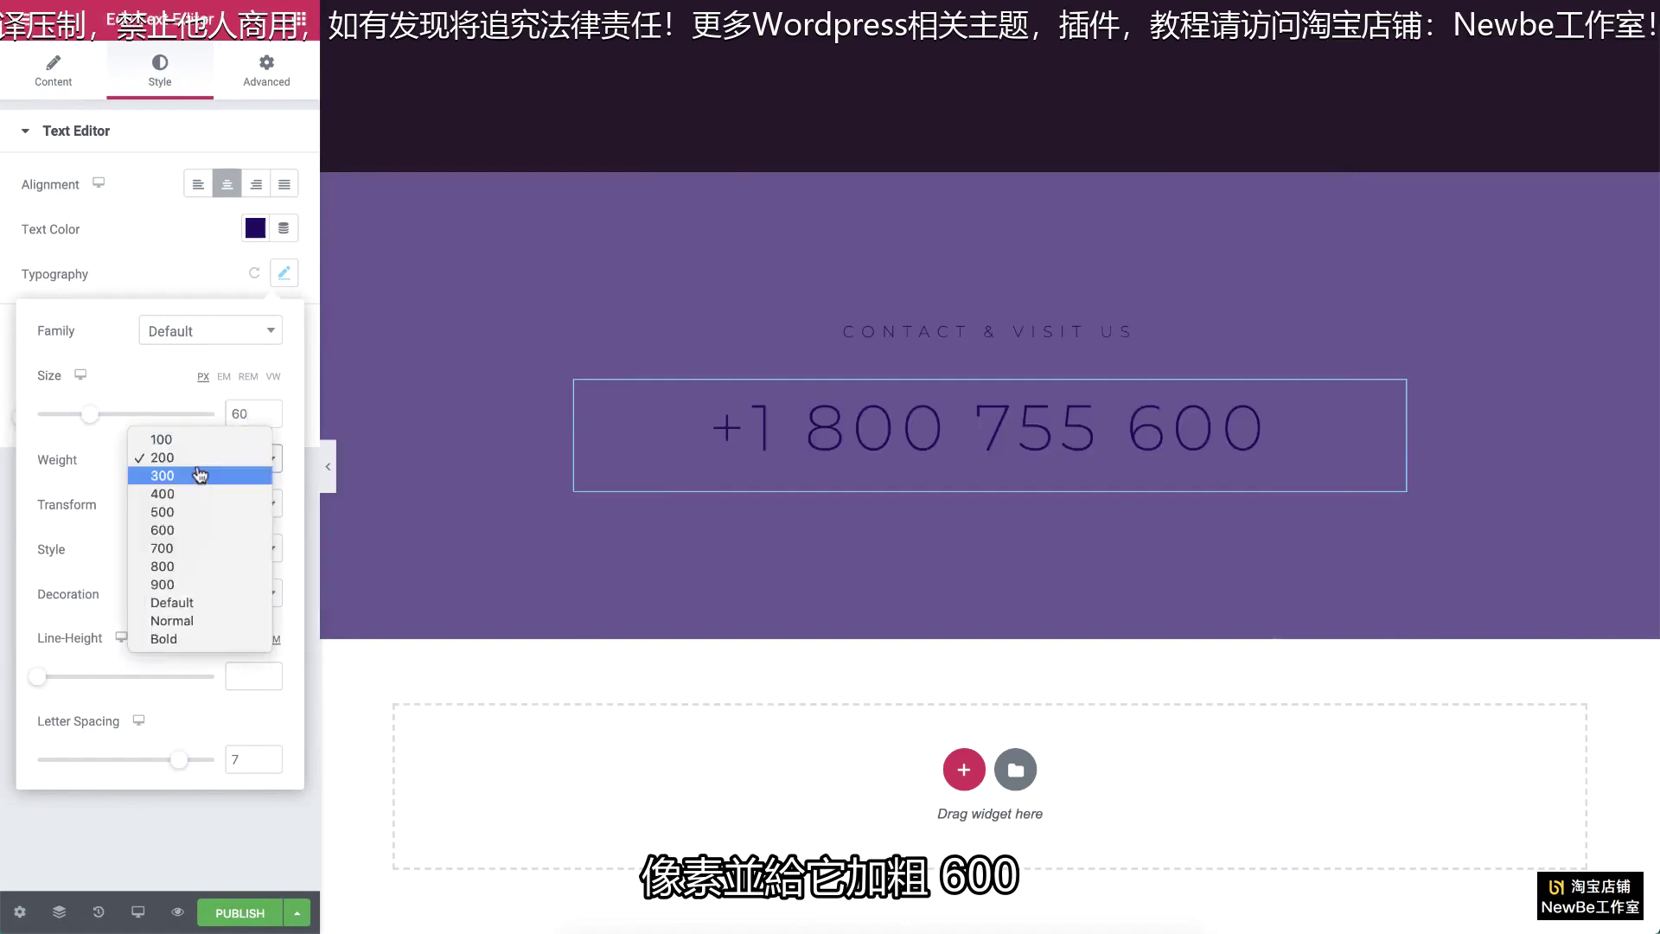
{"action": "left_click", "coordinate": [191, 530]}
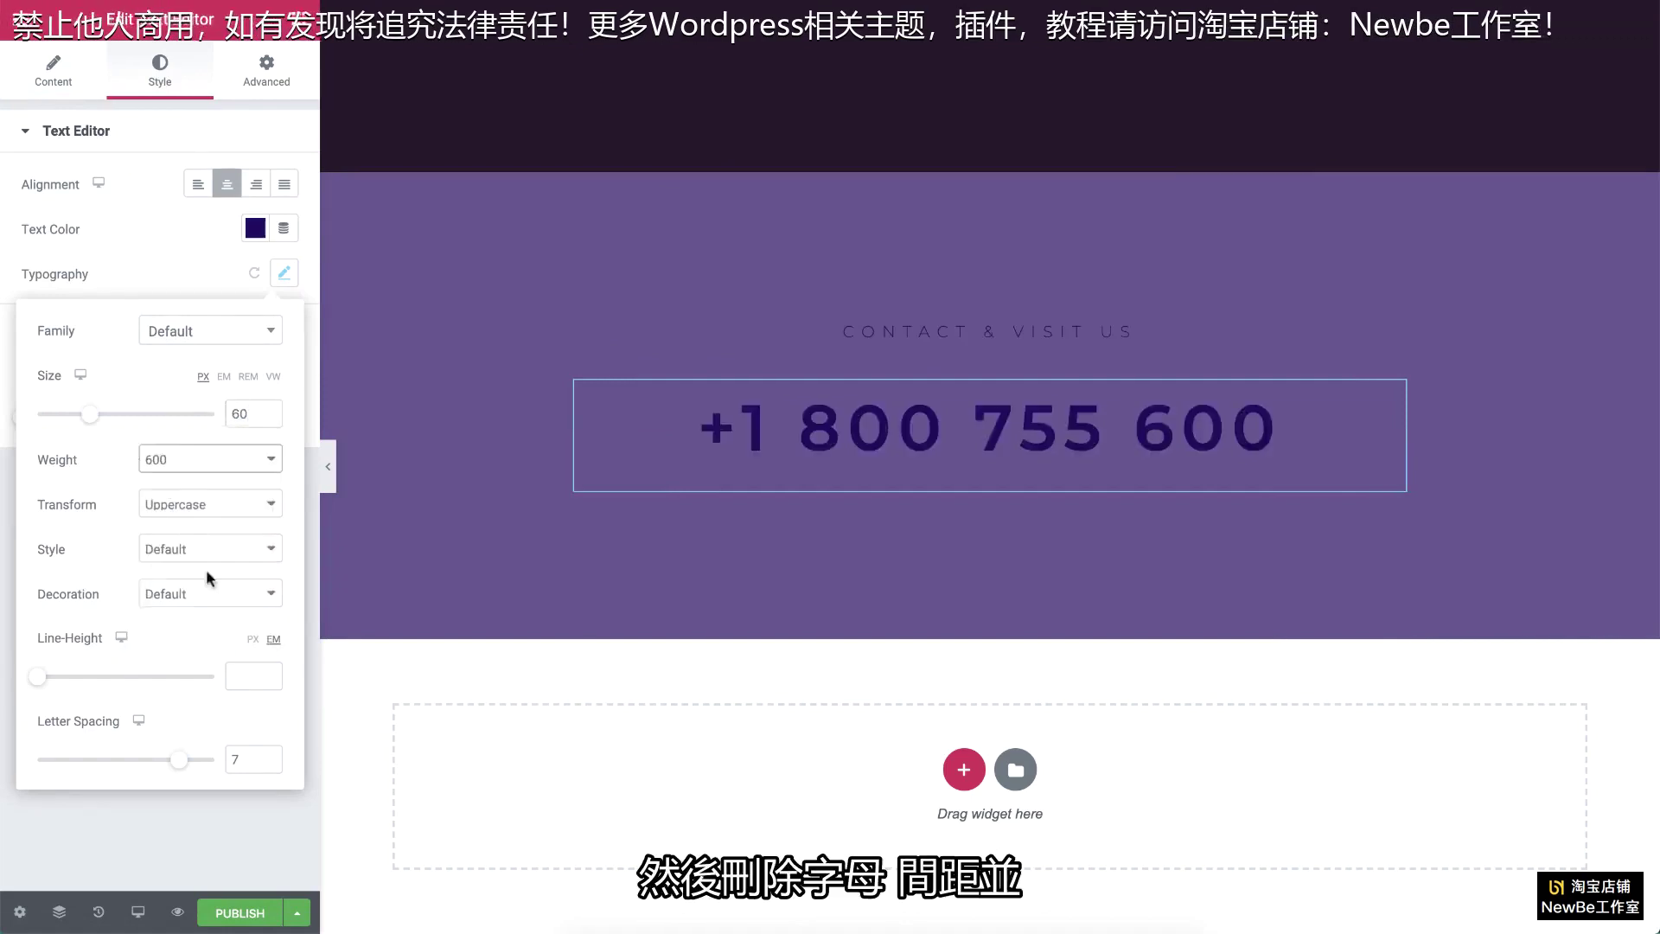
{"action": "double_click", "coordinate": [235, 759]}
{"action": "key", "text": "BackSpace"}
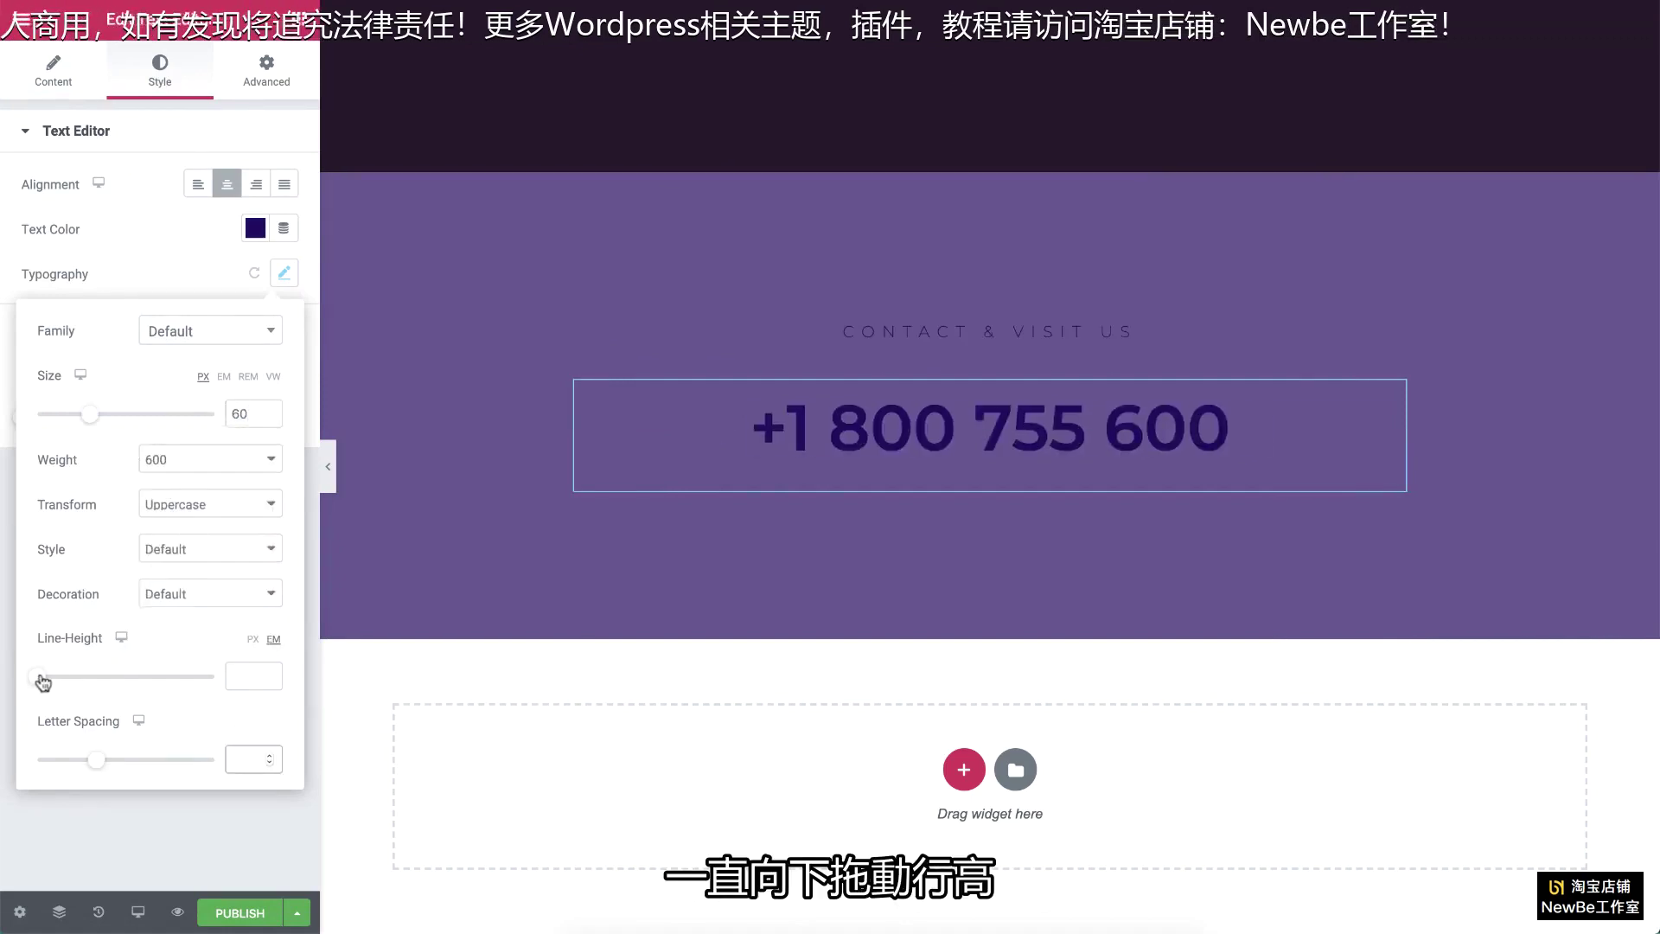
{"action": "left_click_drag", "start_coordinate": [37, 677], "coordinate": [43, 681]}
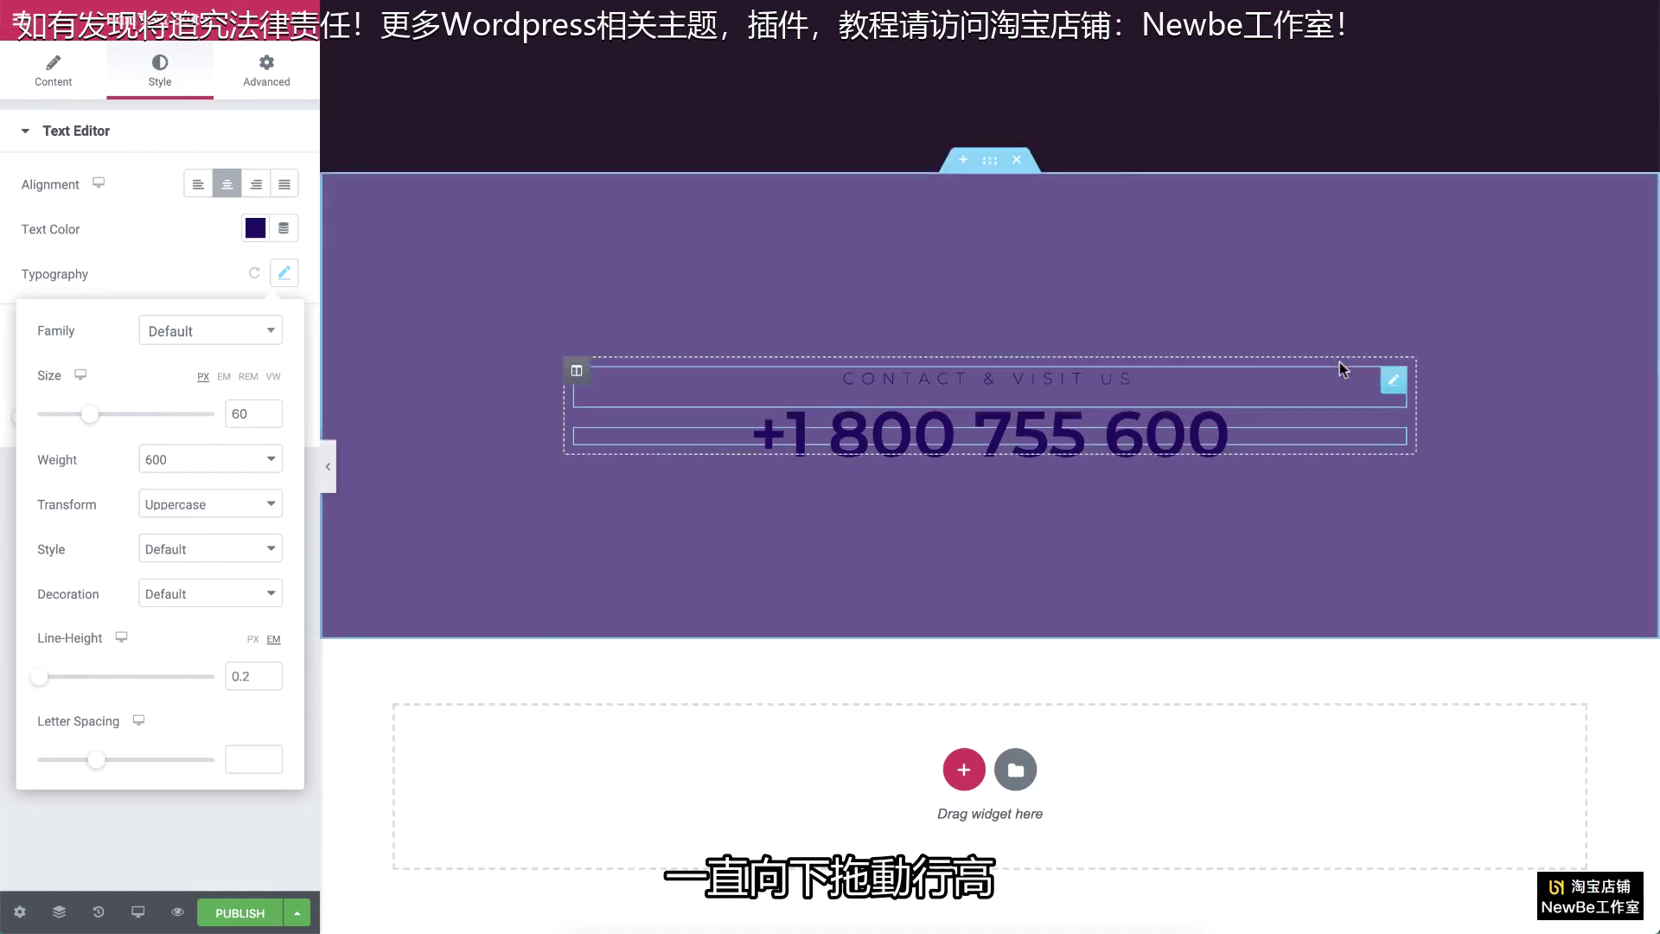
{"action": "right_click", "coordinate": [1386, 385]}
{"action": "left_click", "coordinate": [1411, 431]}
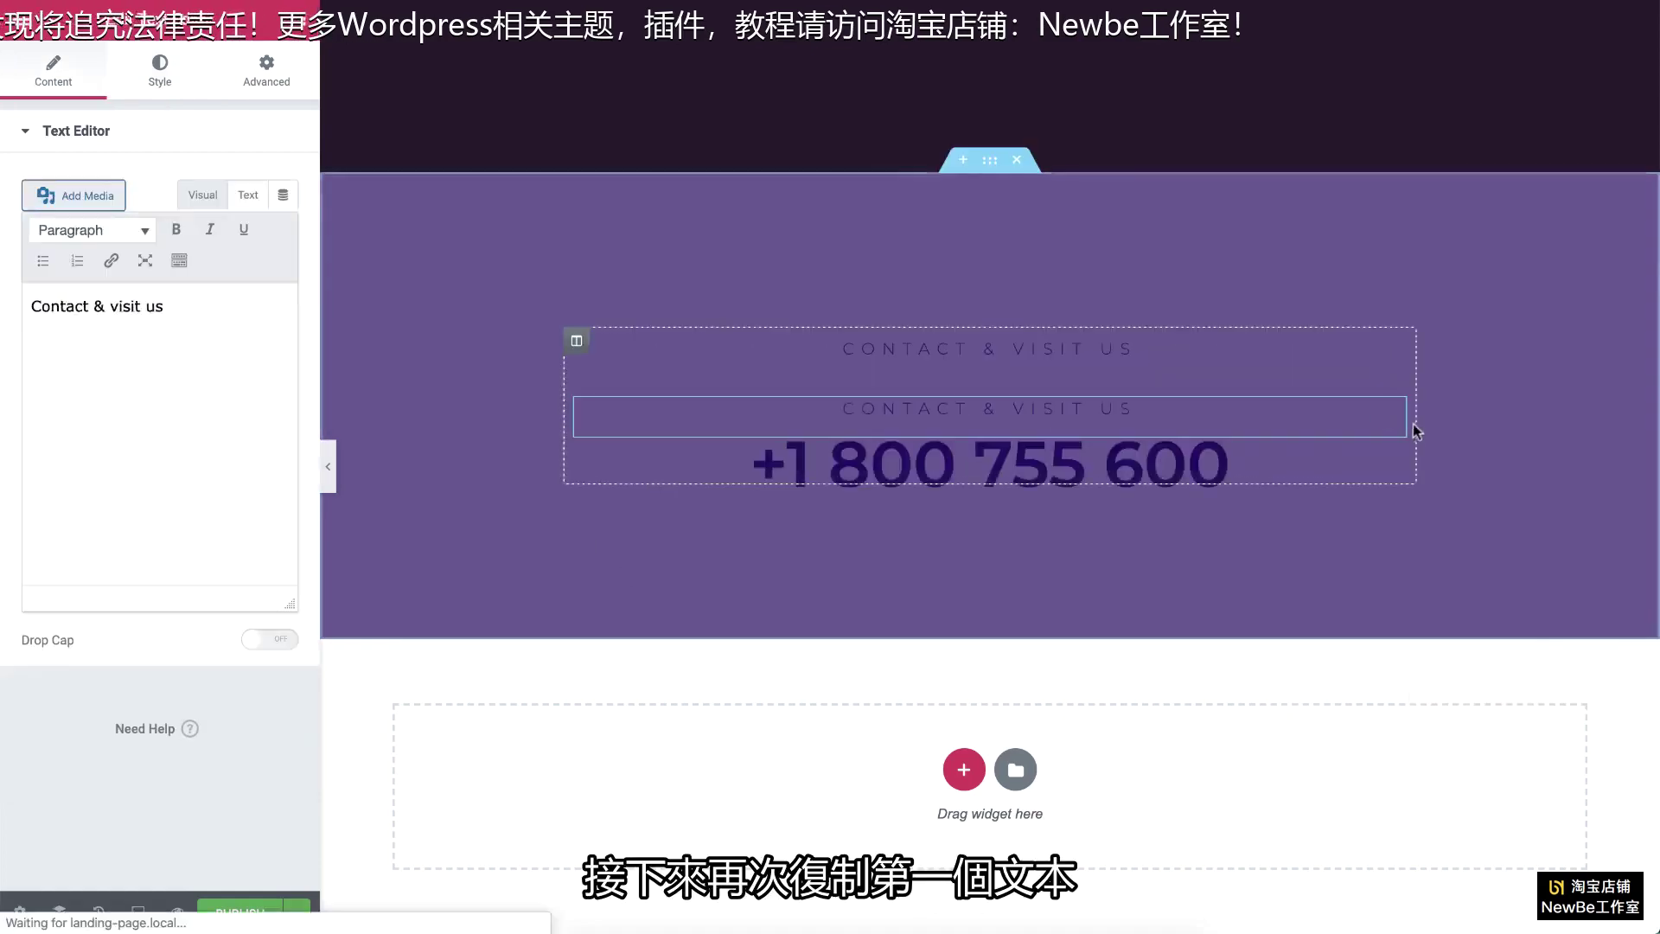
{"action": "left_click_drag", "start_coordinate": [1411, 430], "coordinate": [1251, 467]}
{"action": "left_click_drag", "start_coordinate": [166, 311], "coordinate": [104, 313]}
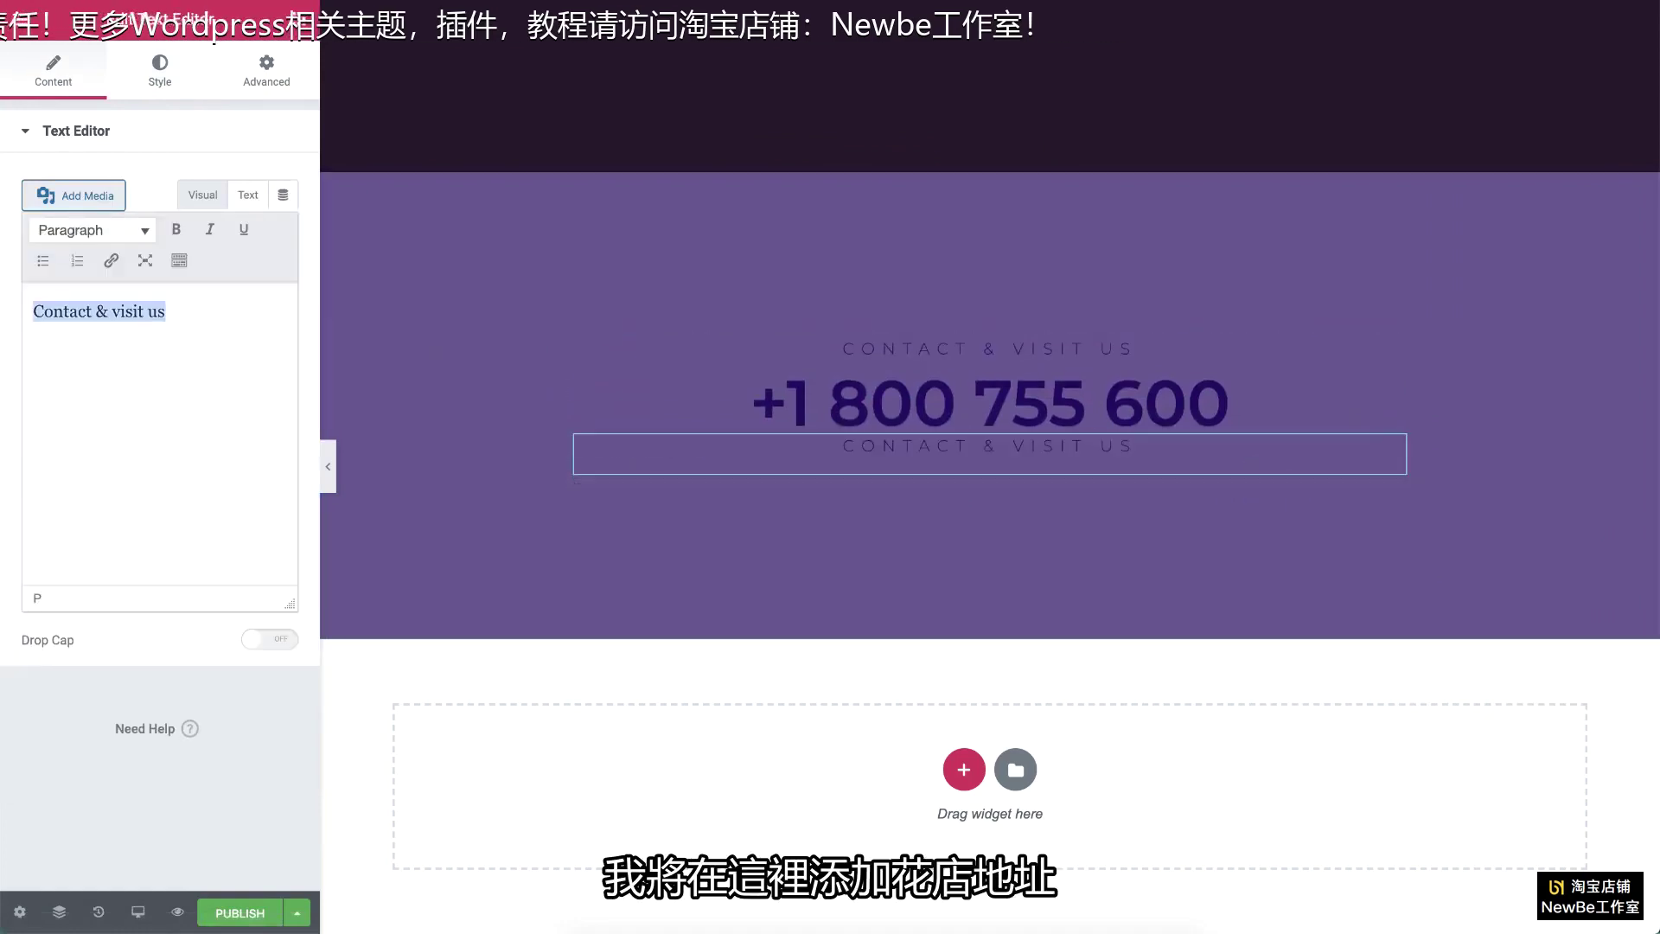
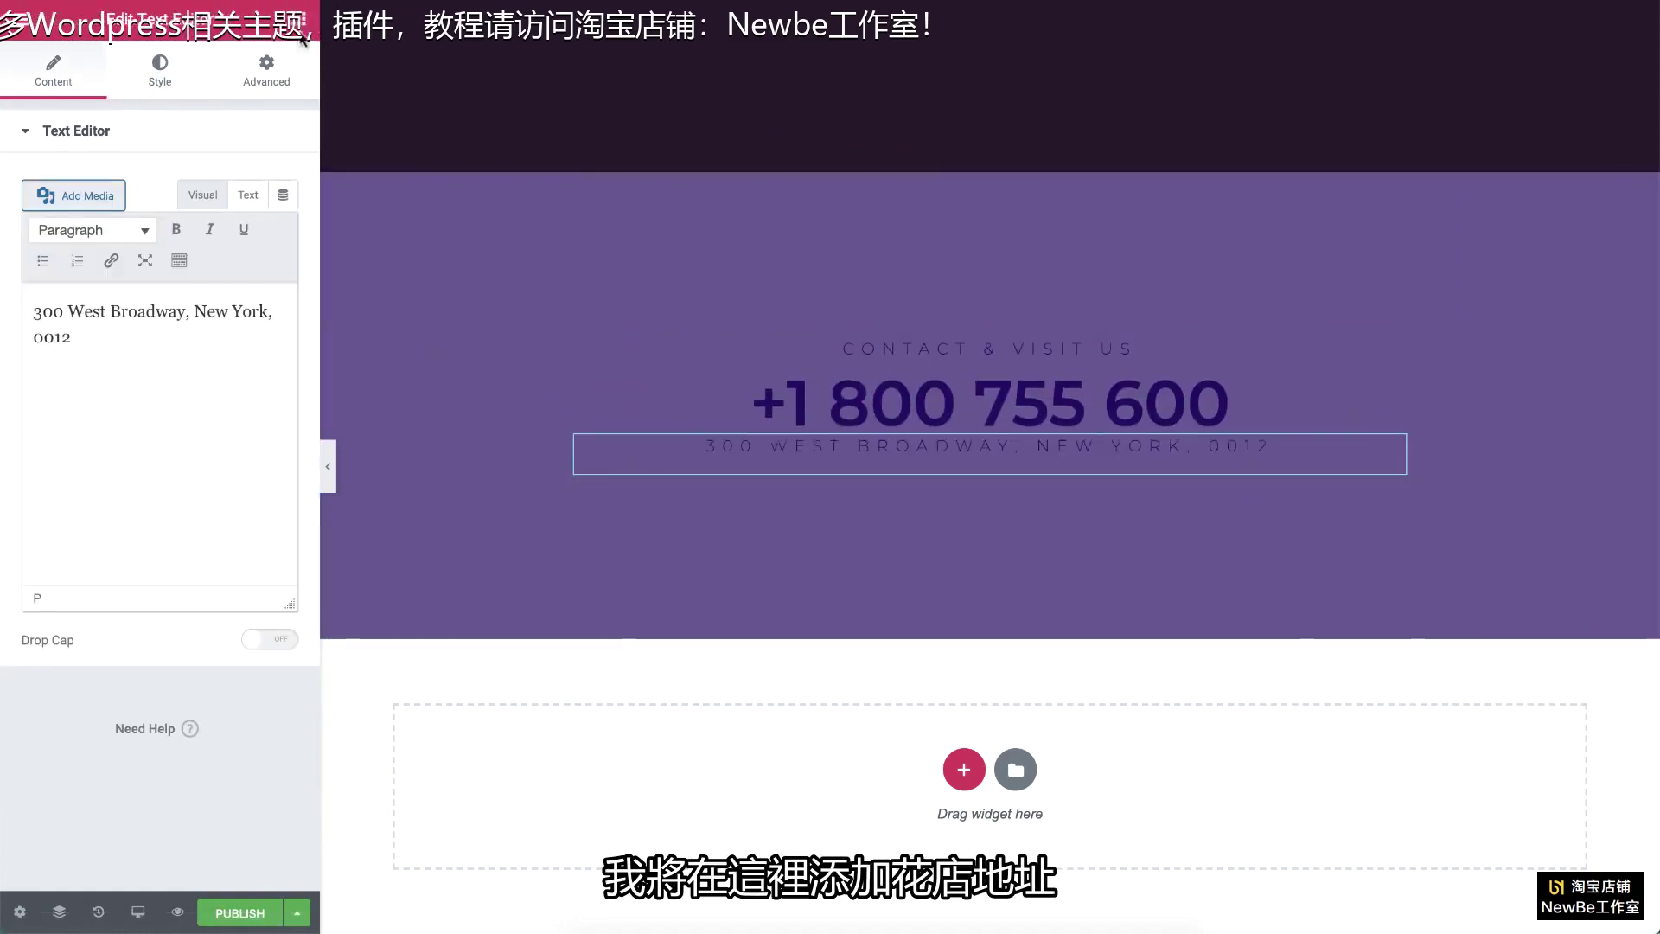
{"action": "left_click", "coordinate": [303, 21]}
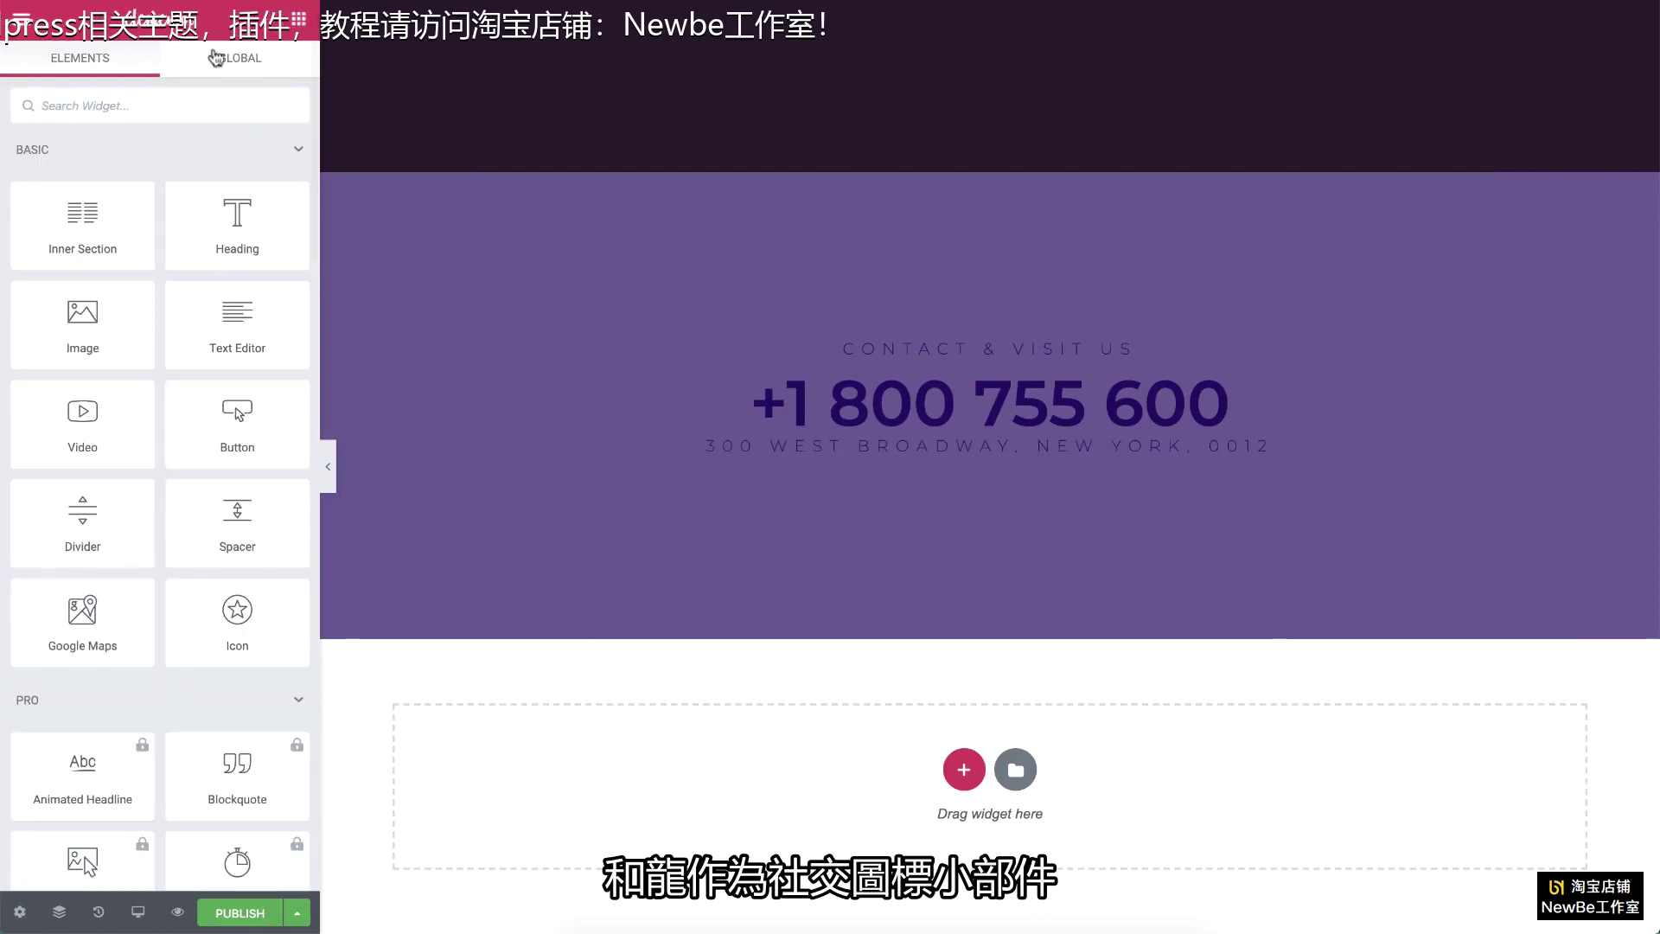
Step: Place a Social Icons widget below the address and add an Instagram icon as a fourth item
{"action": "type", "text": "so"}
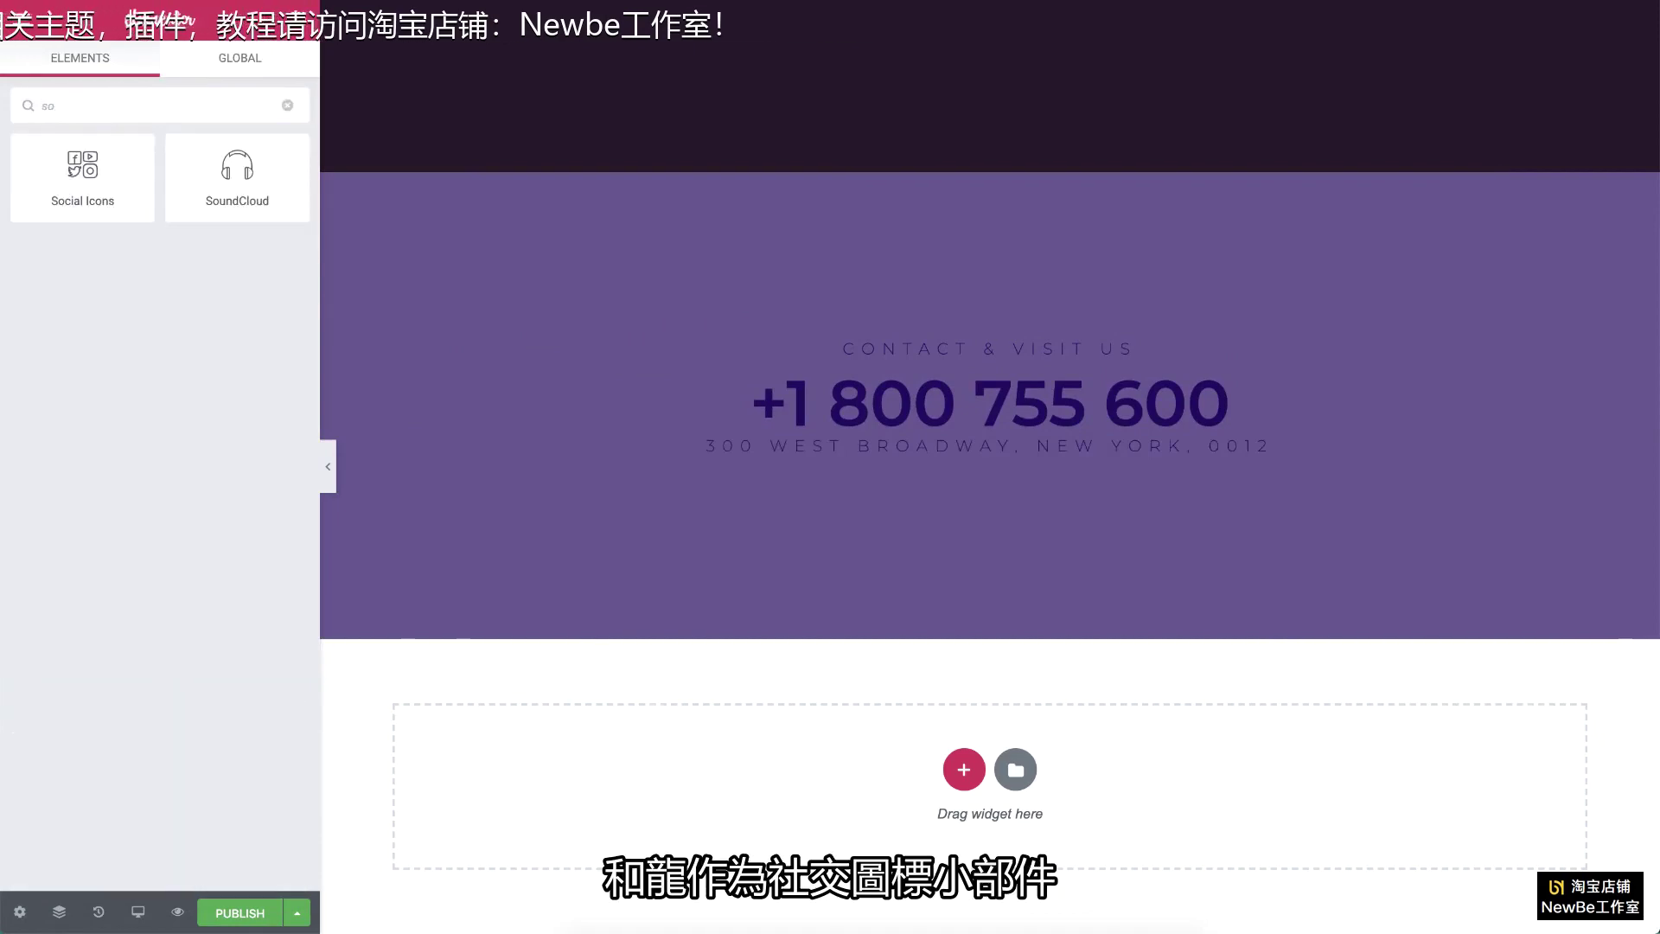
{"action": "left_click_drag", "start_coordinate": [204, 232], "coordinate": [800, 467]}
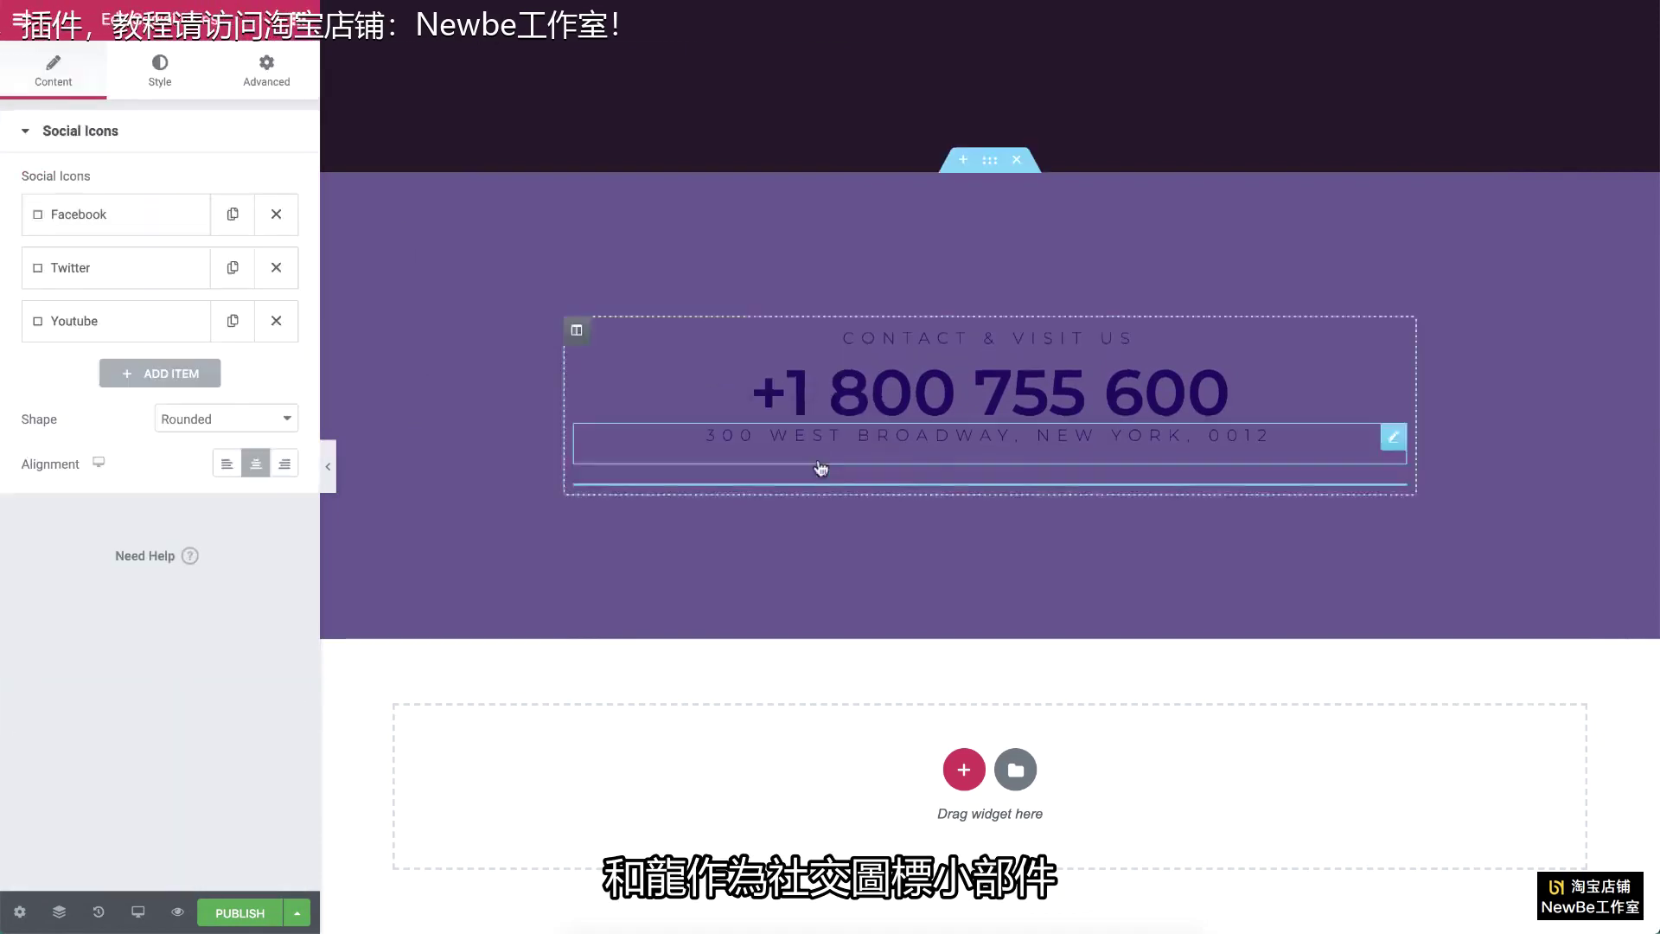
{"action": "left_click", "coordinate": [160, 373]}
{"action": "left_click", "coordinate": [177, 465]}
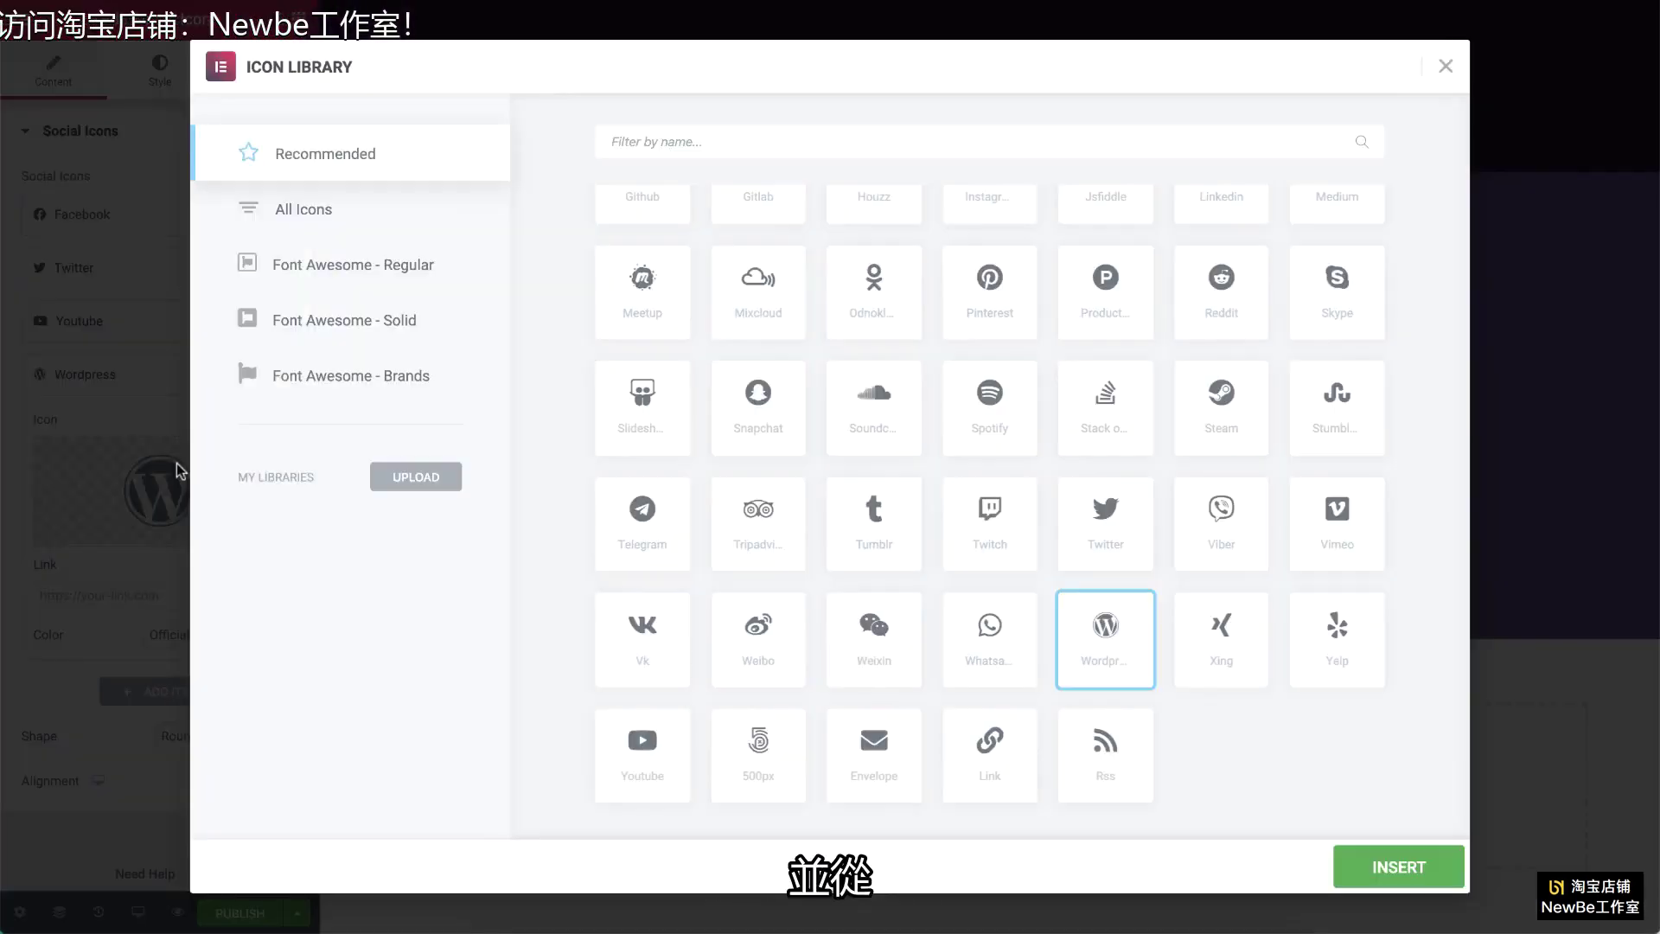
{"action": "type", "text": "inst"}
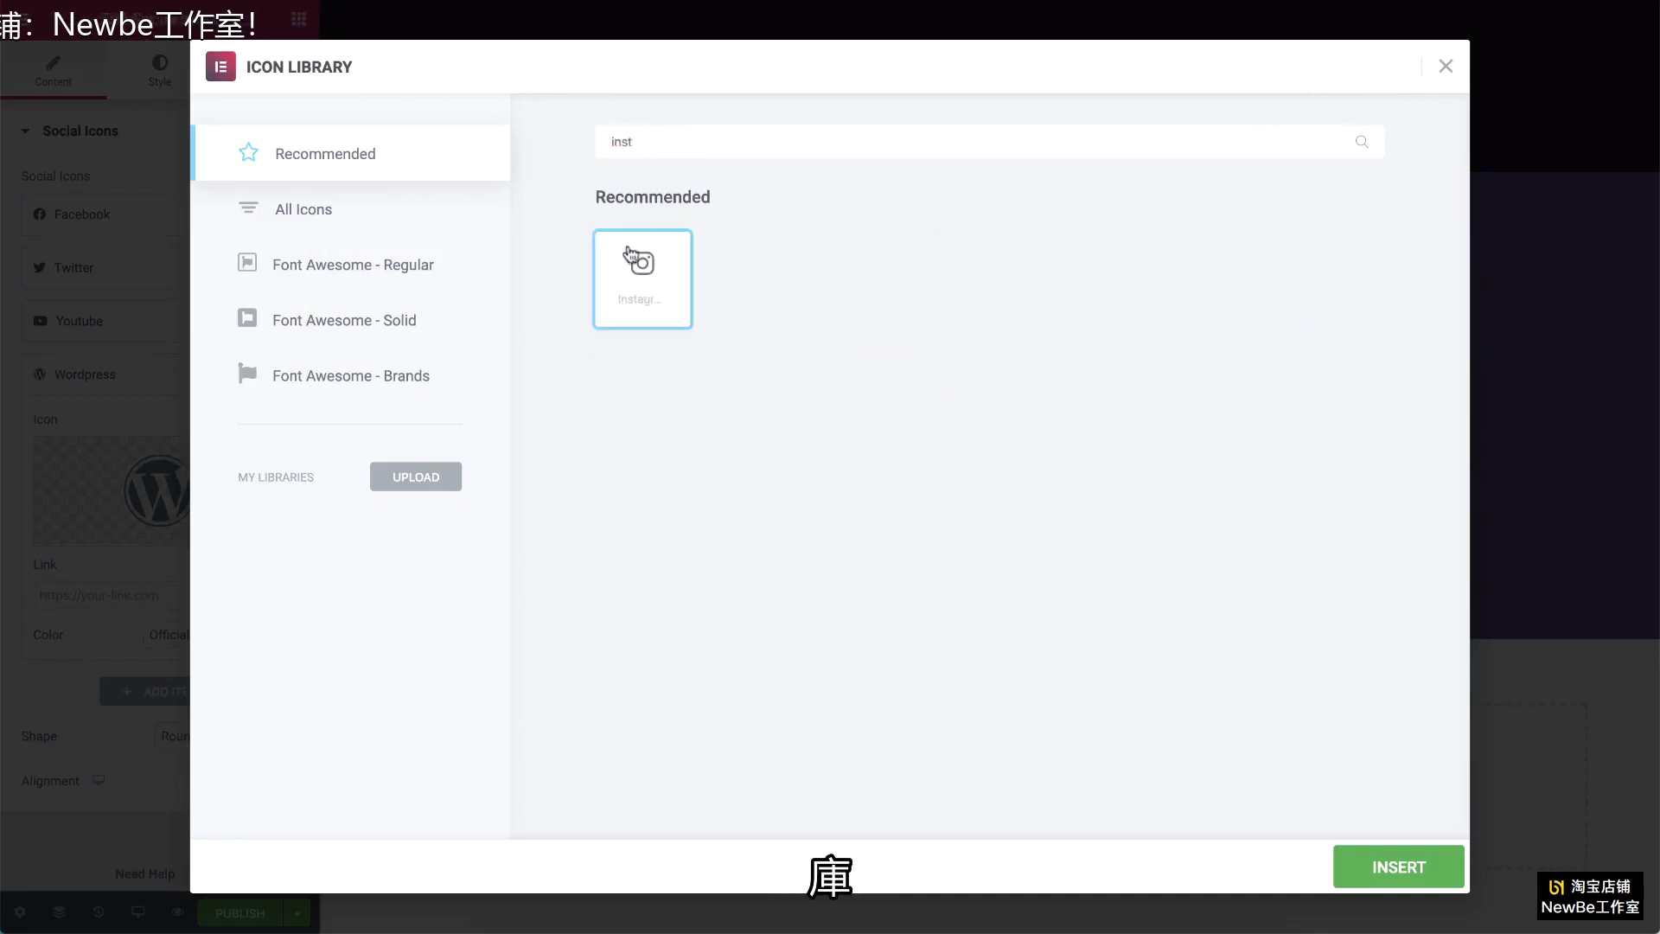
{"action": "left_click", "coordinate": [1383, 869]}
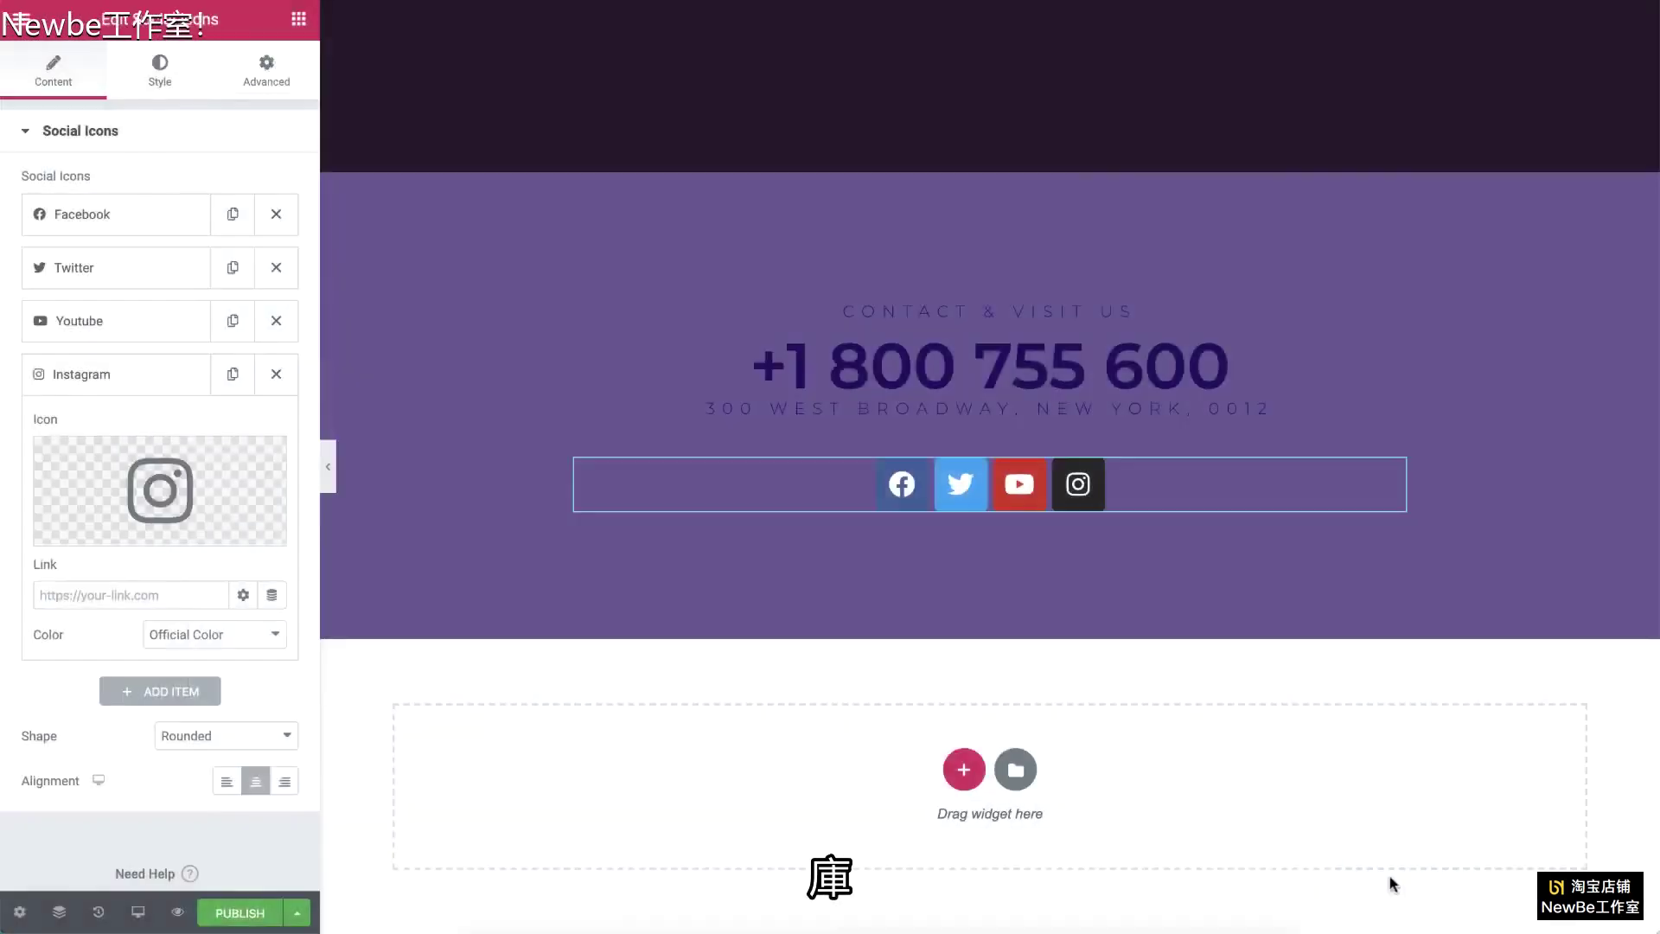
Step: Fill in the Instagram and YouTube links and set the icon shape to Square
{"action": "left_click", "coordinate": [173, 597]}
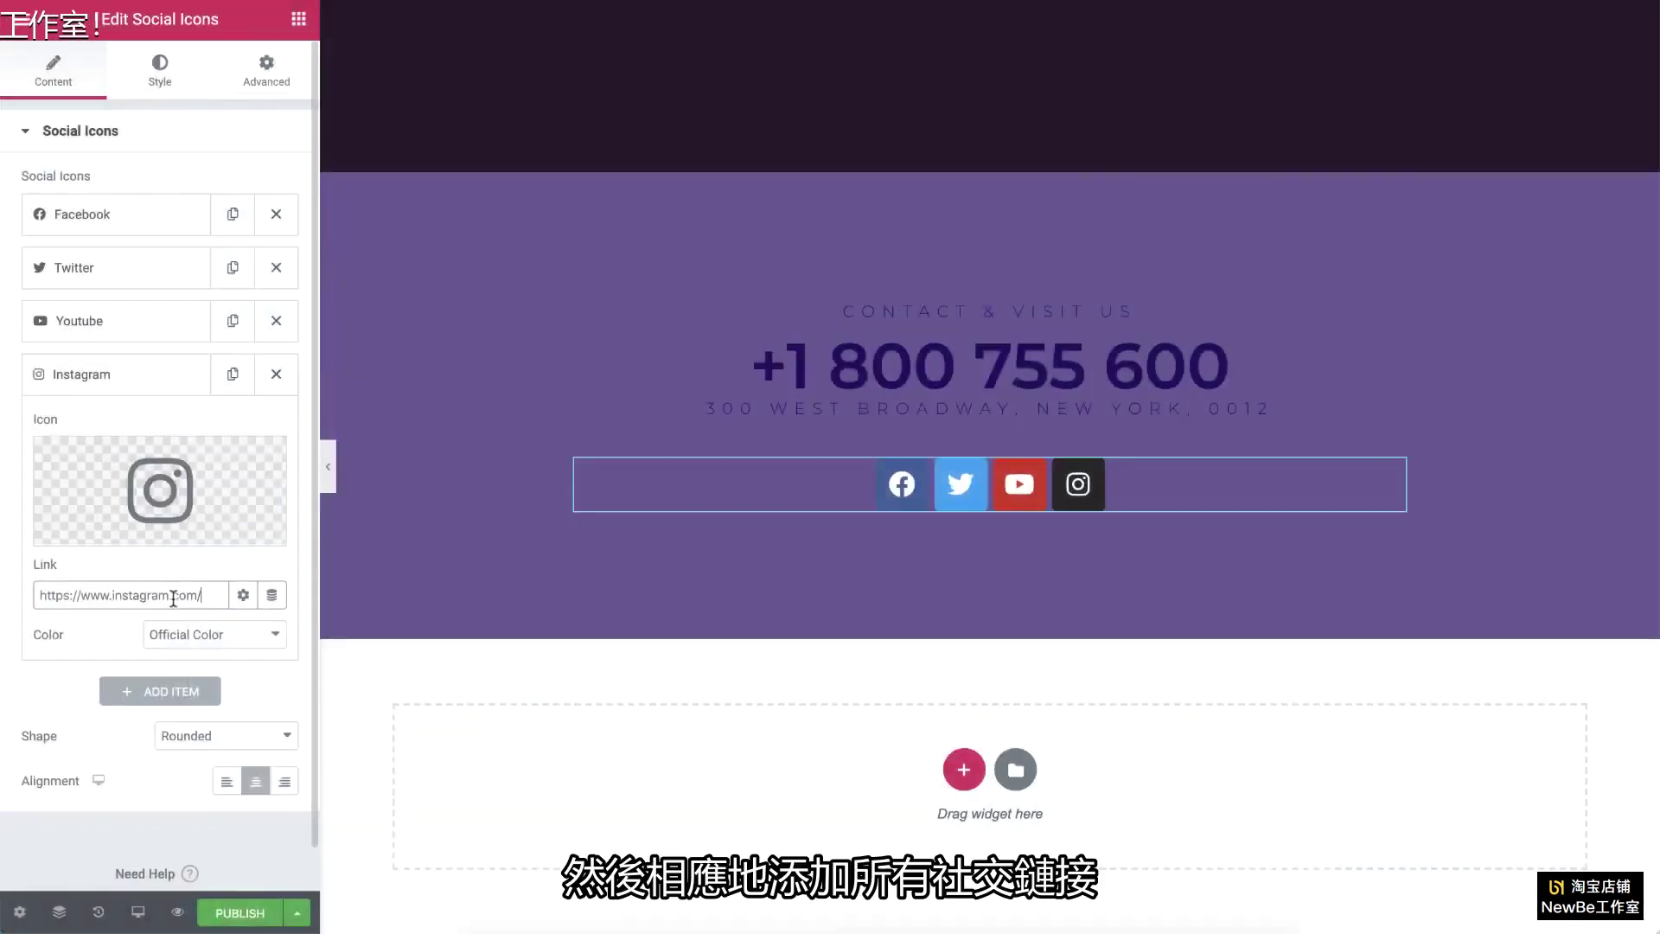
{"action": "left_click", "coordinate": [111, 218]}
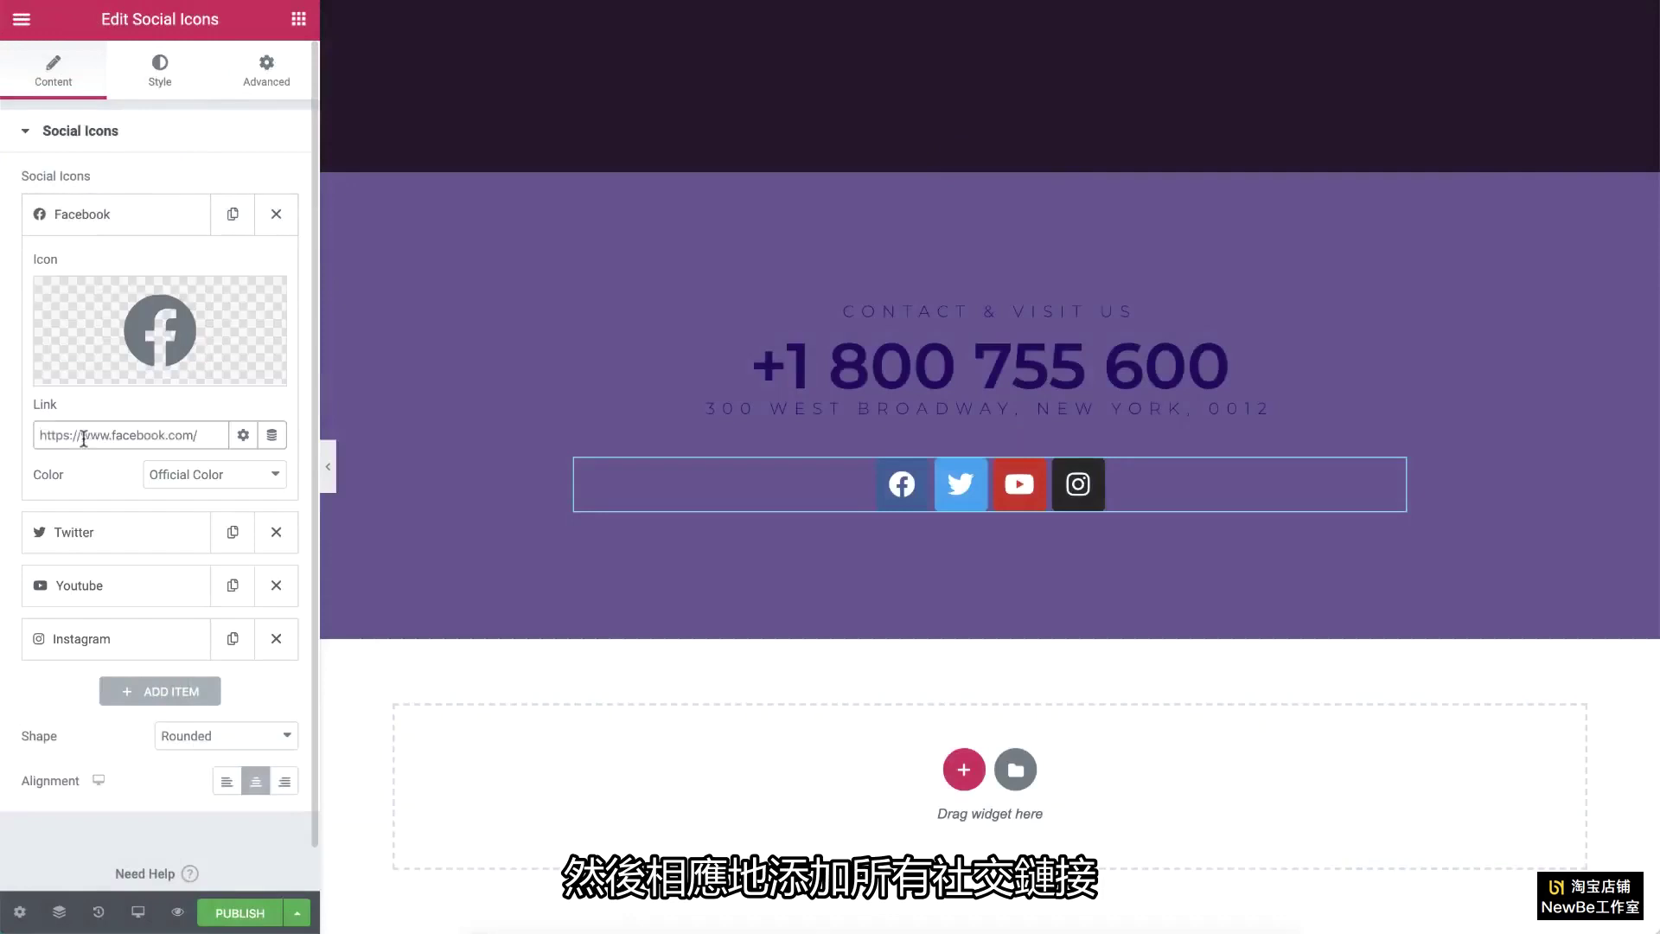
{"action": "left_click", "coordinate": [91, 535]}
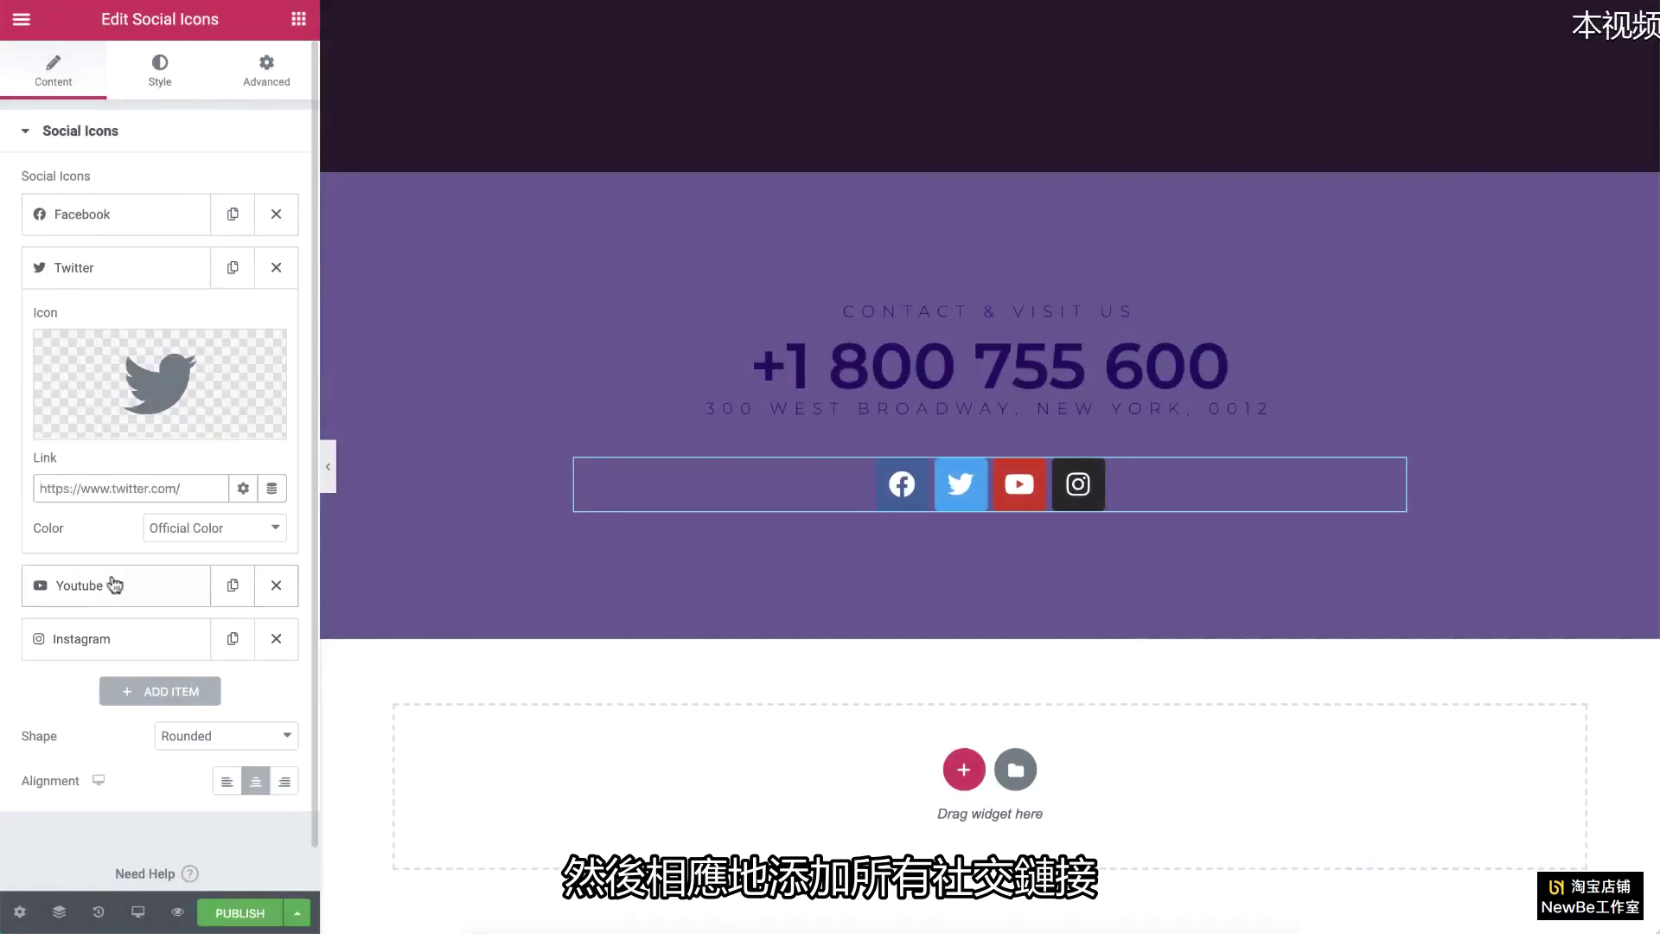
{"action": "left_click", "coordinate": [113, 585]}
{"action": "left_click", "coordinate": [126, 542]}
{"action": "type", "text": "https://www.youtube.com/"}
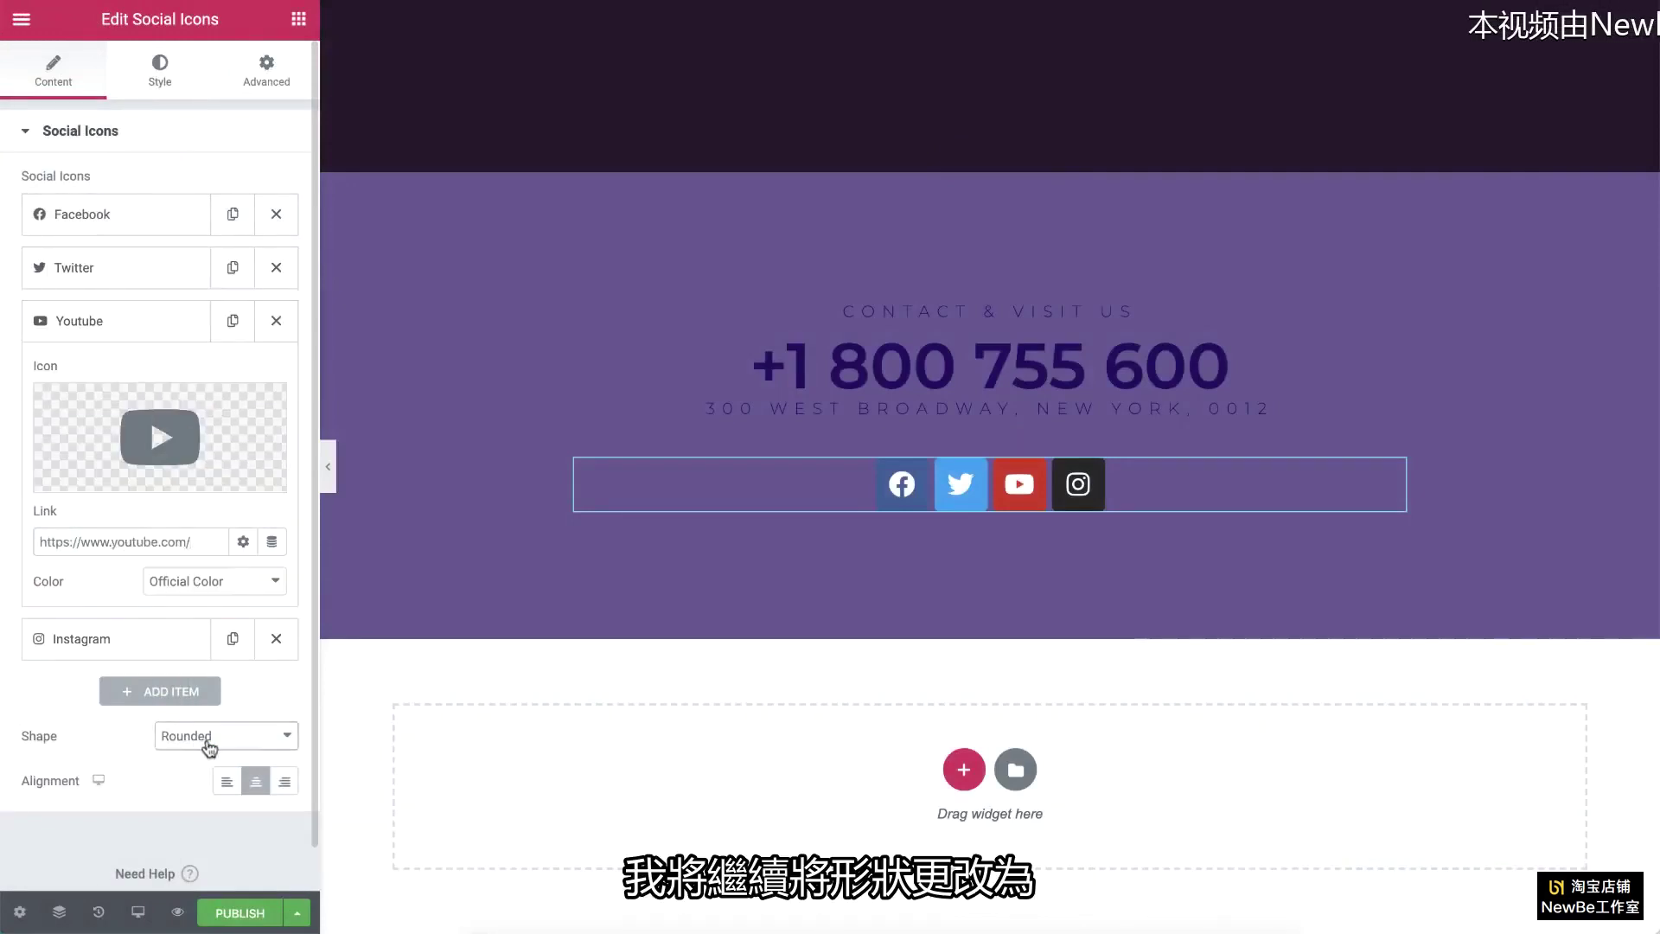
{"action": "left_click", "coordinate": [207, 746]}
{"action": "left_click", "coordinate": [209, 754]}
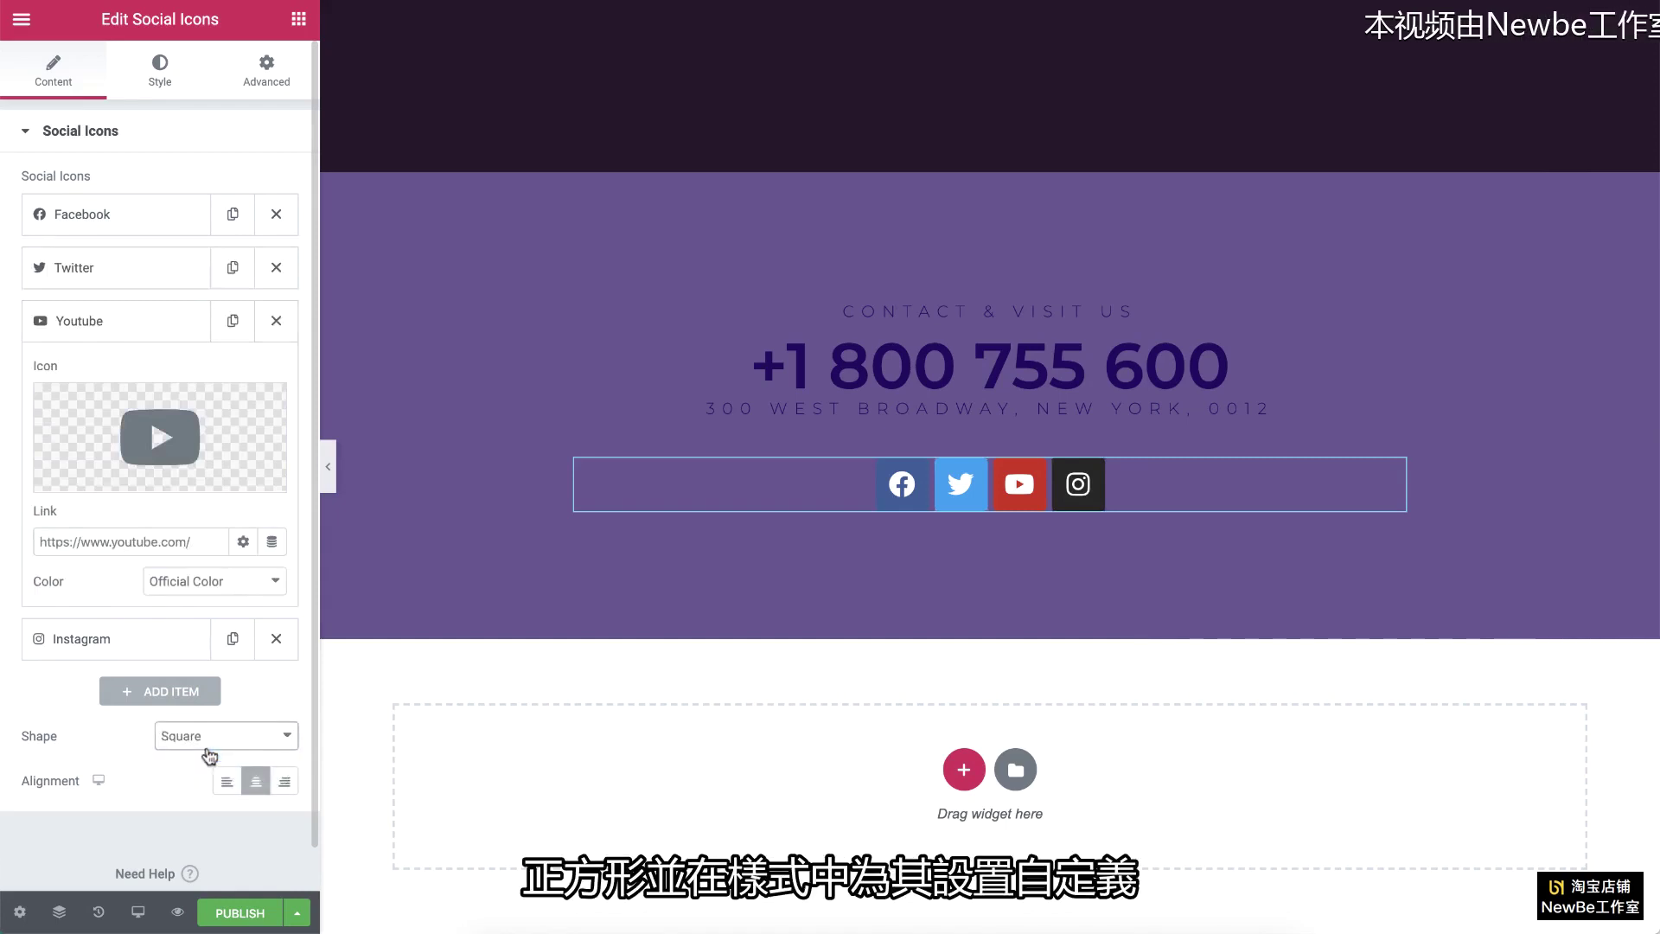
Step: Style the social icons custom dark navy, size 25, padding 0.7 and spacing 12
{"action": "left_click", "coordinate": [160, 69]}
{"action": "left_click", "coordinate": [232, 183]}
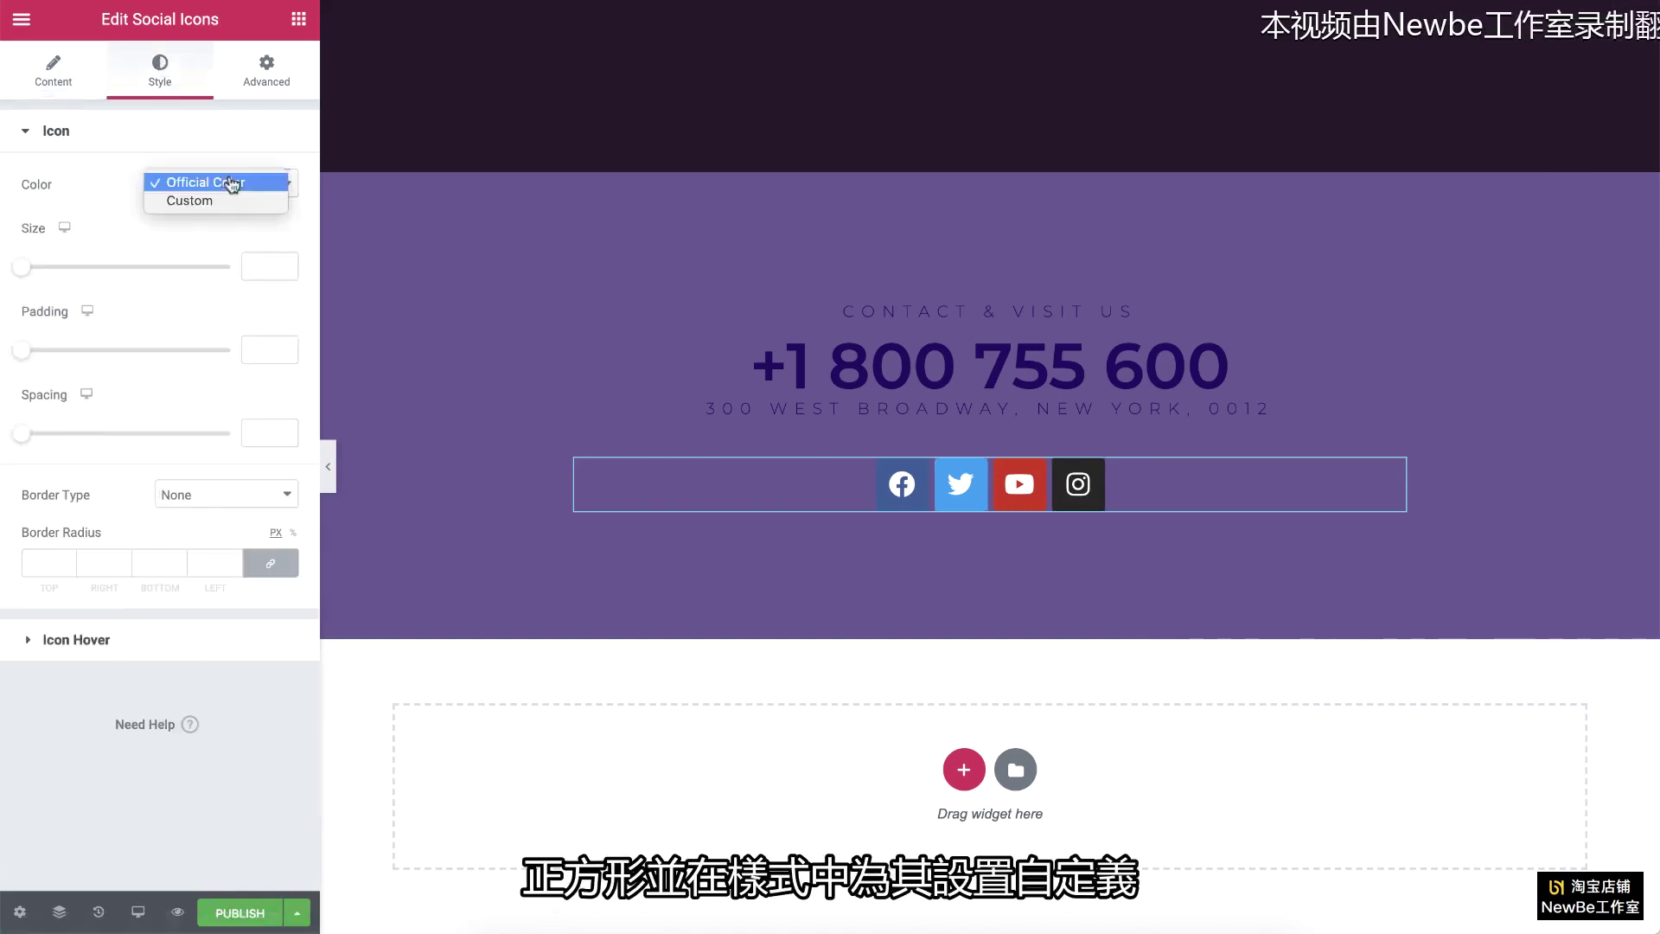
{"action": "left_click", "coordinate": [229, 199]}
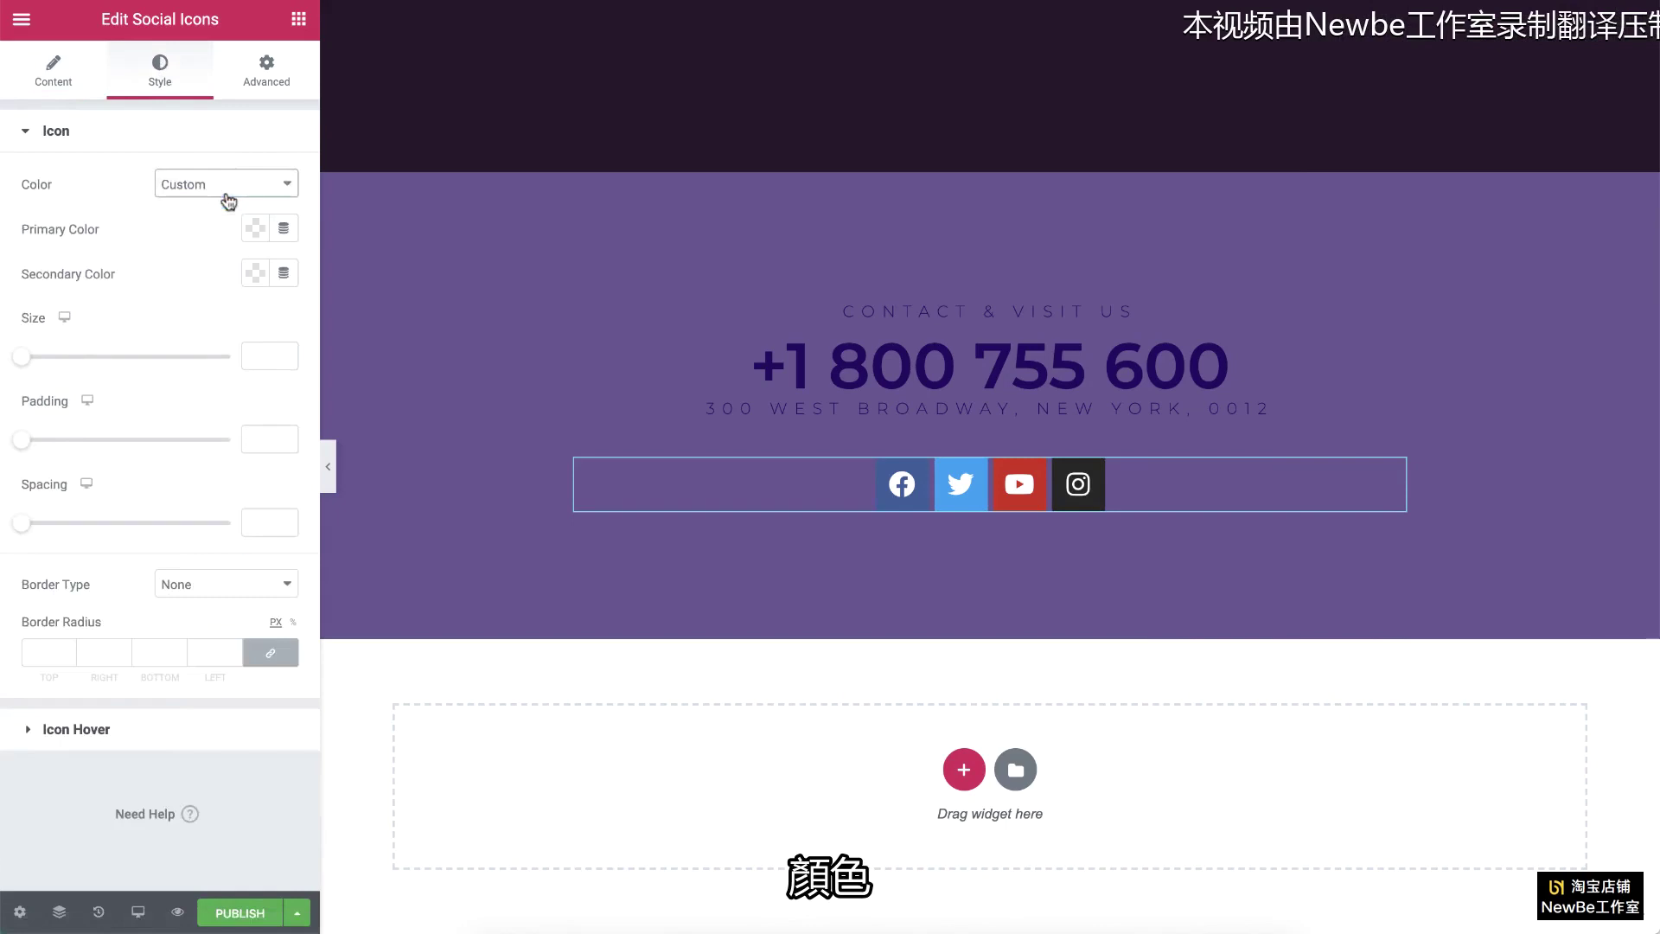
{"action": "left_click", "coordinate": [254, 228]}
{"action": "left_click", "coordinate": [348, 279]}
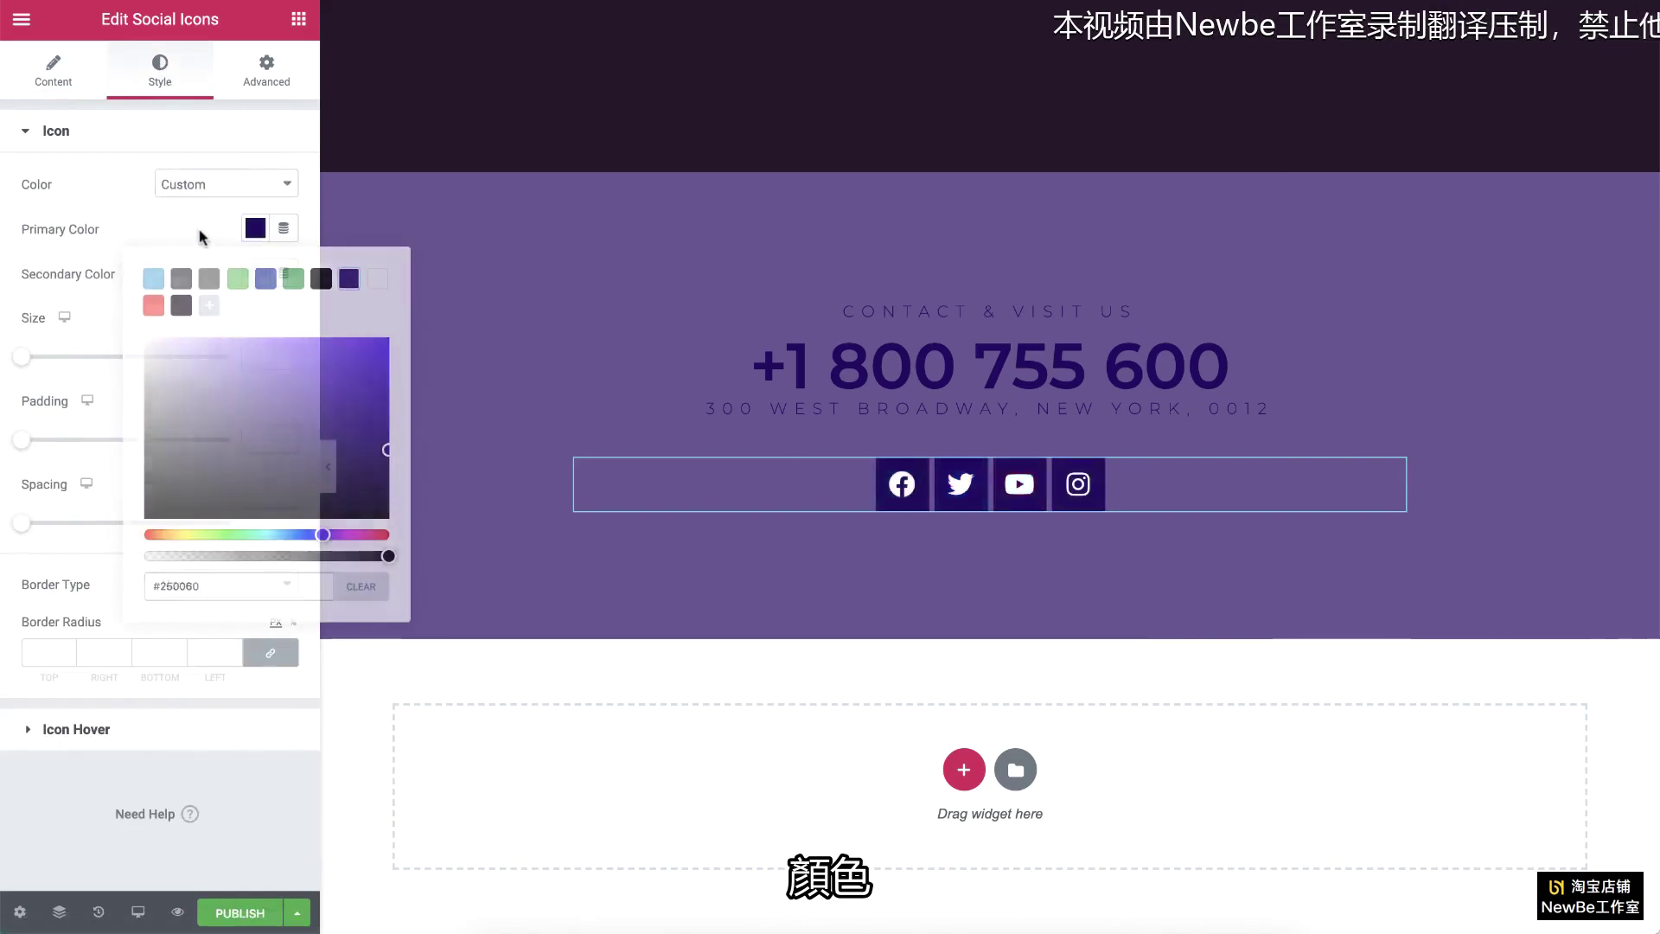
{"action": "left_click", "coordinate": [270, 356]}
{"action": "type", "text": "25"}
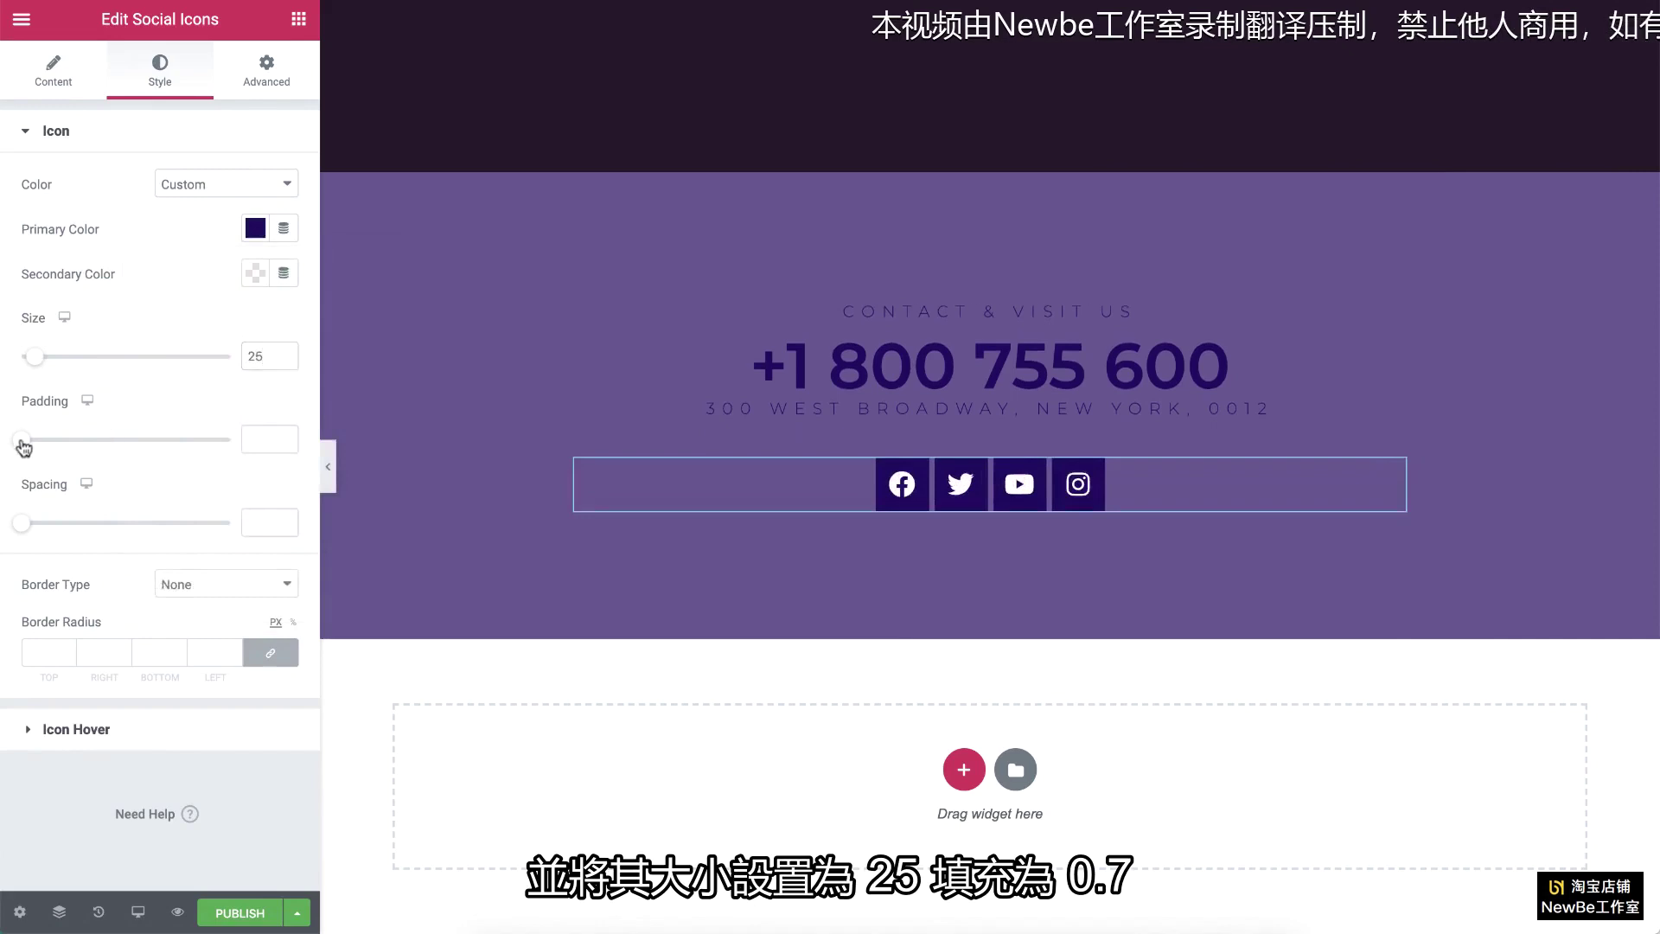
{"action": "left_click_drag", "start_coordinate": [23, 447], "coordinate": [54, 446]}
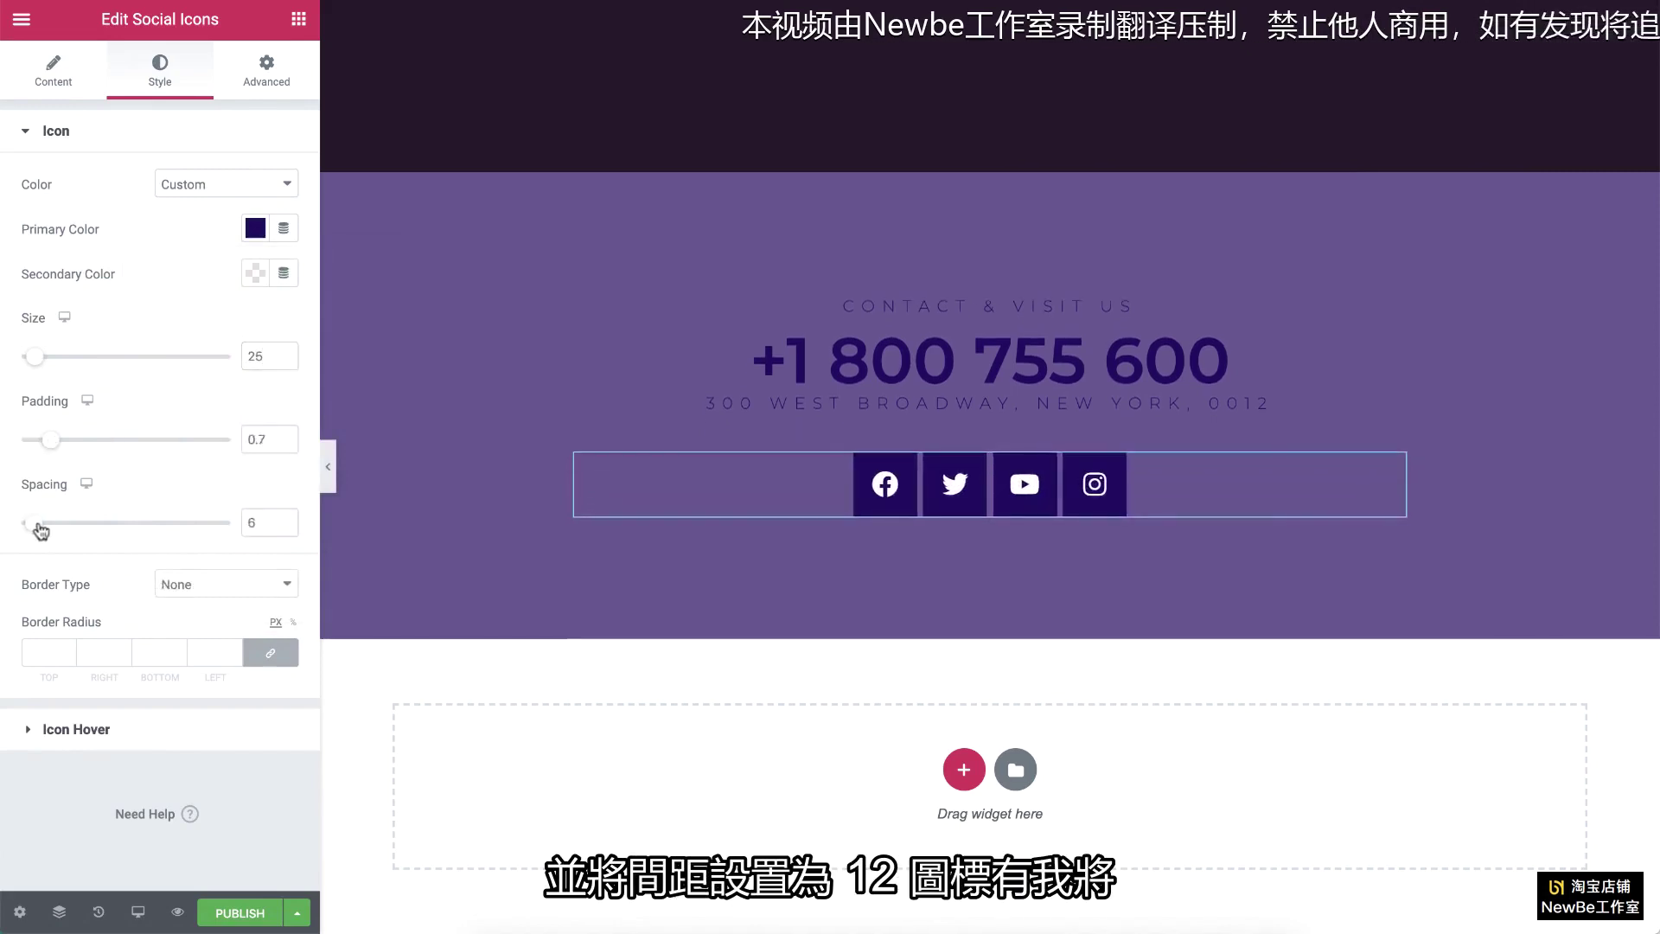
{"action": "left_click_drag", "start_coordinate": [40, 528], "coordinate": [49, 528]}
Step: Make the icons turn red on hover with the Float hover animation
{"action": "left_click", "coordinate": [78, 730]}
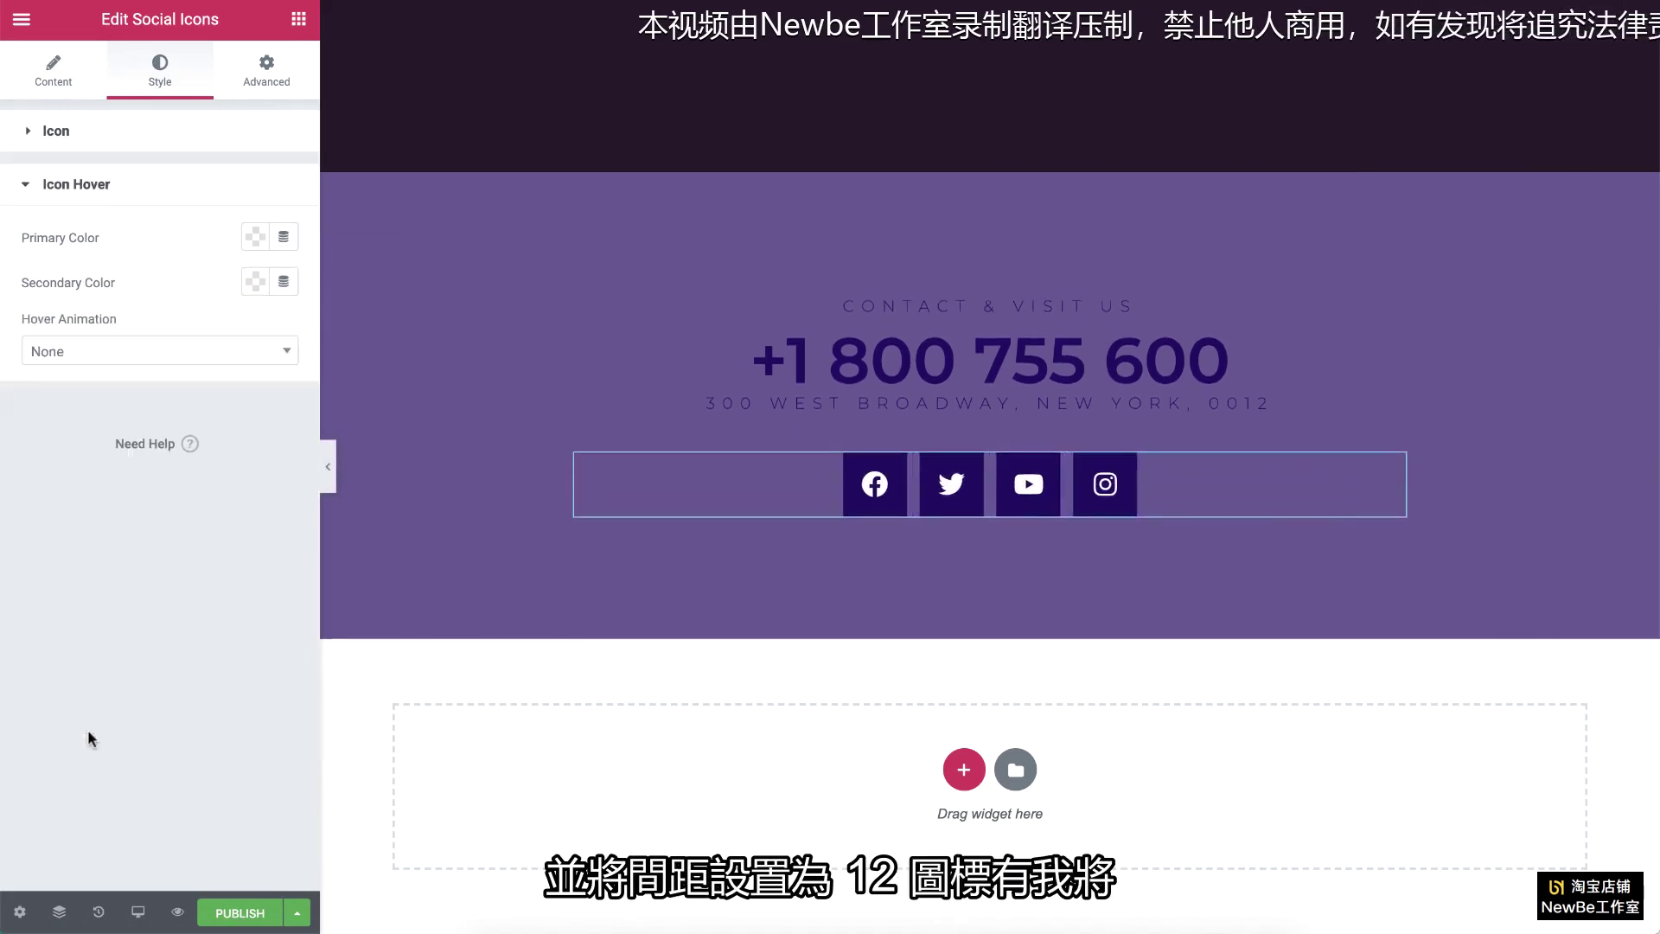
{"action": "left_click", "coordinate": [254, 237]}
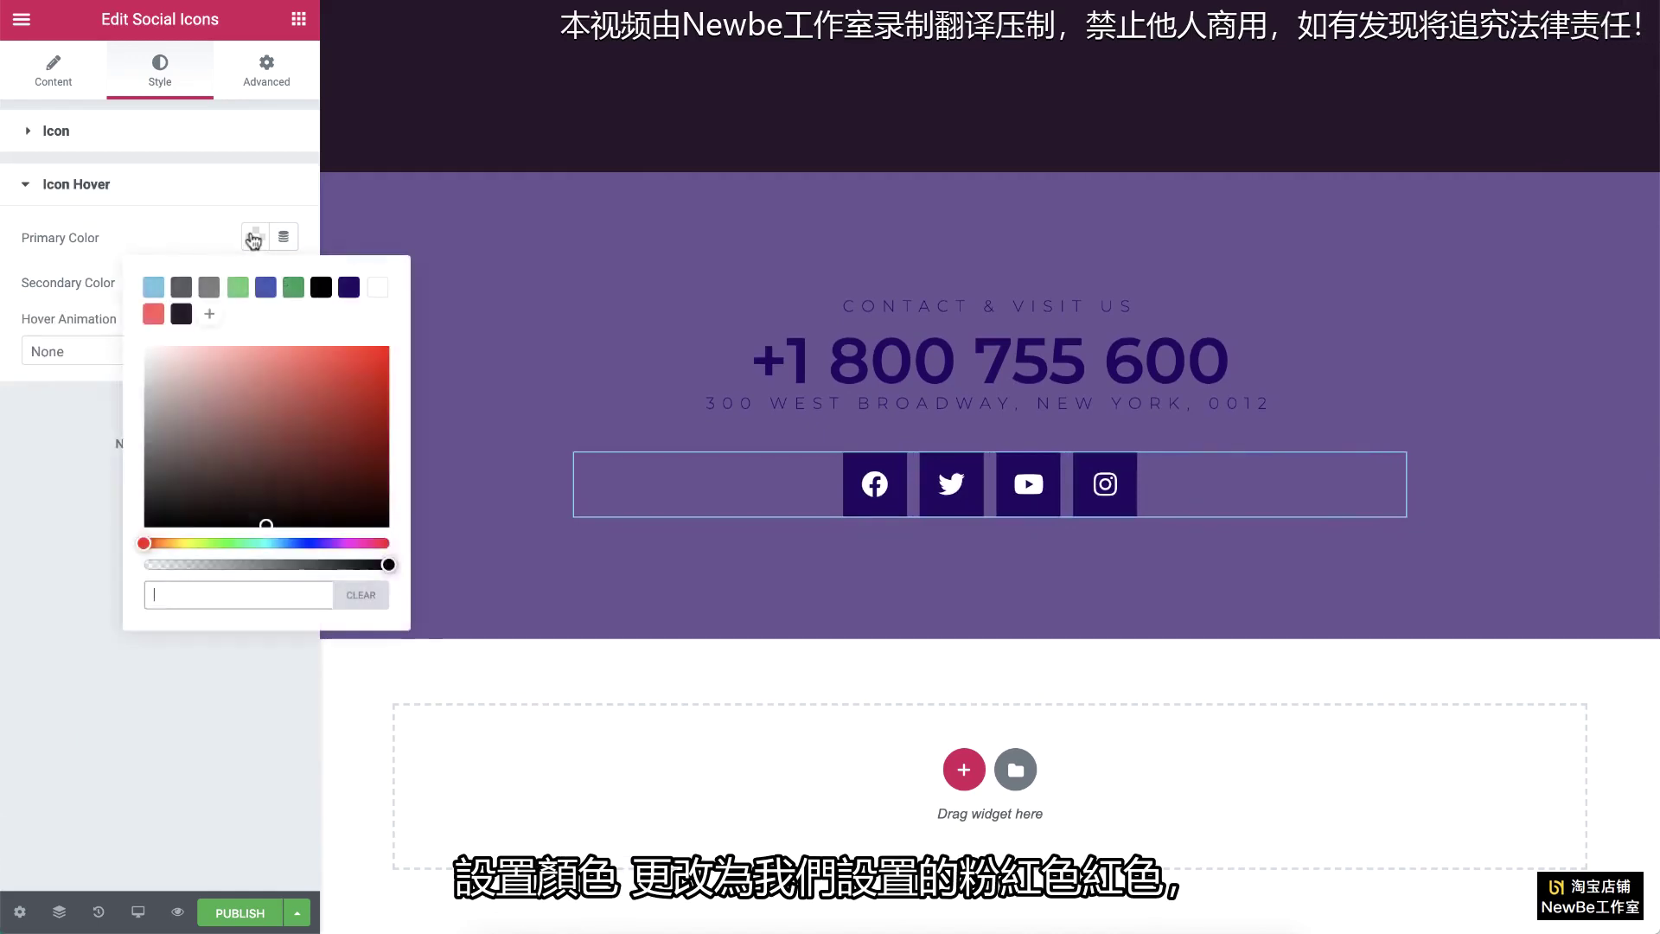
{"action": "left_click", "coordinate": [153, 314]}
{"action": "left_click", "coordinate": [79, 350]}
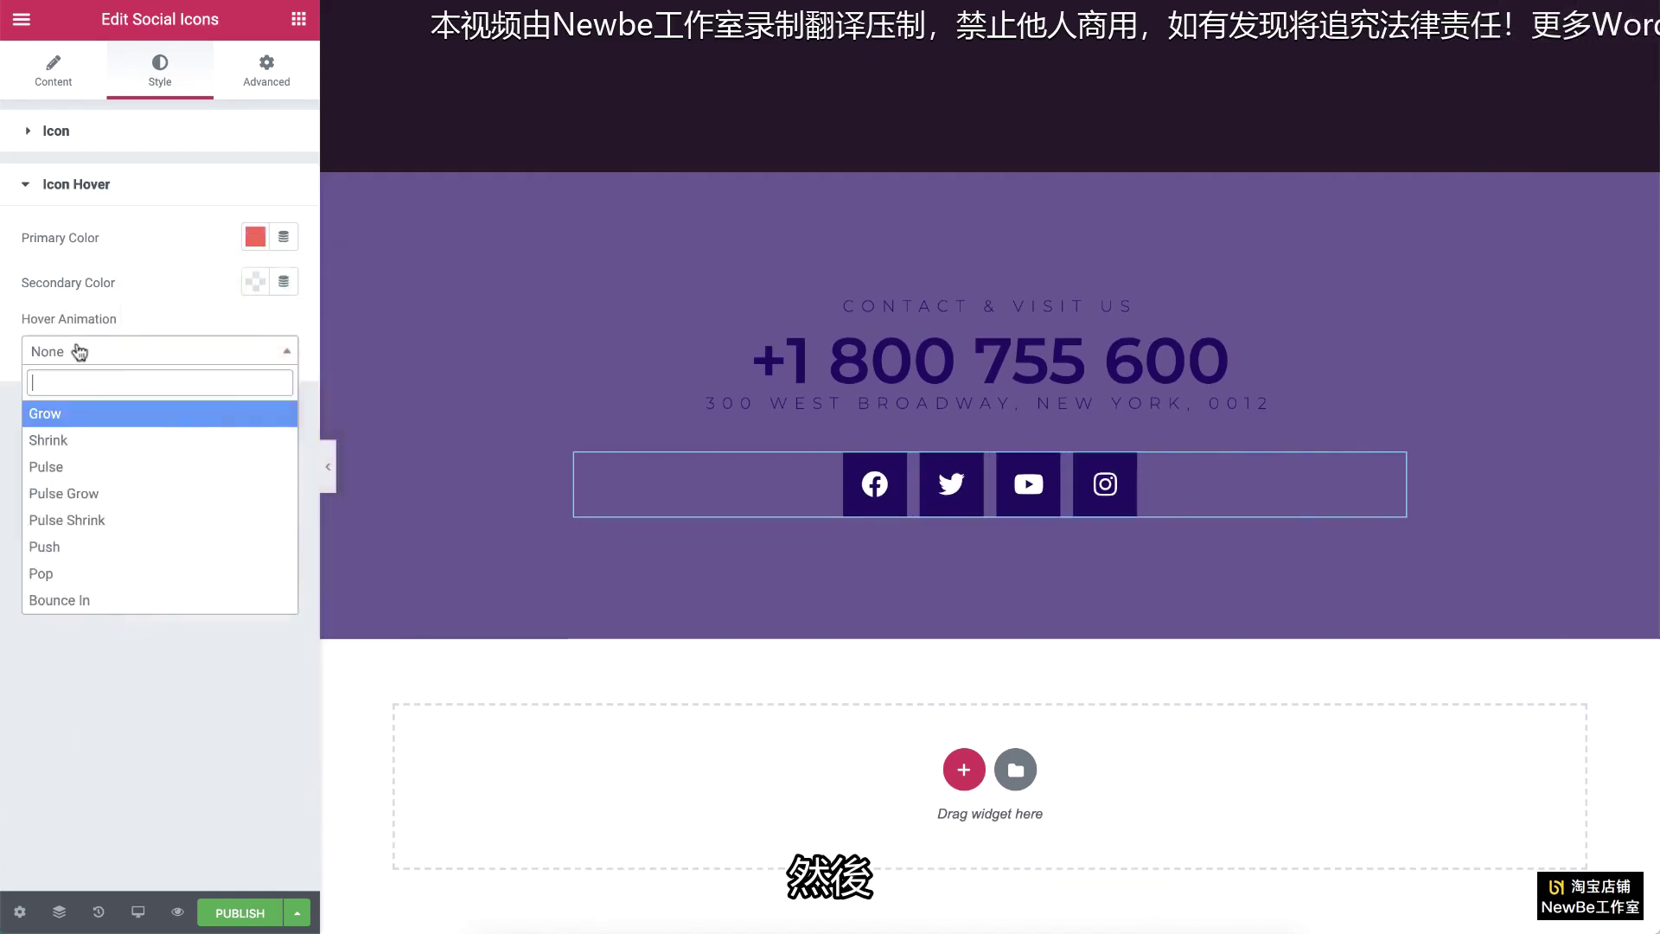
{"action": "type", "text": "flo"}
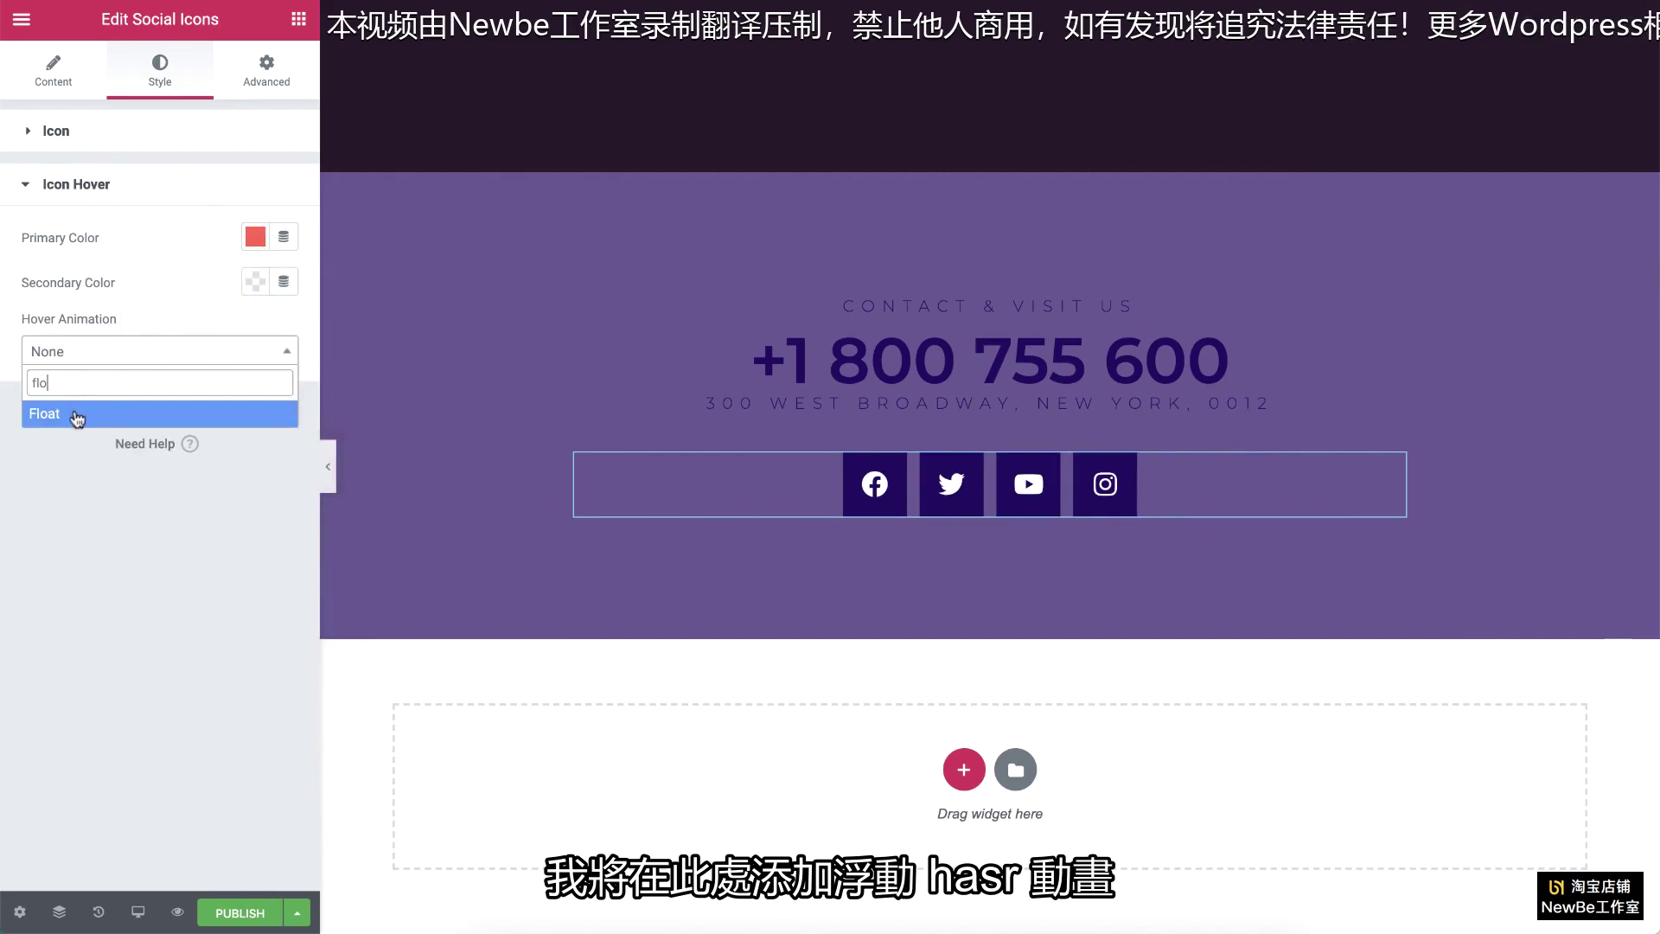
{"action": "left_click", "coordinate": [75, 413]}
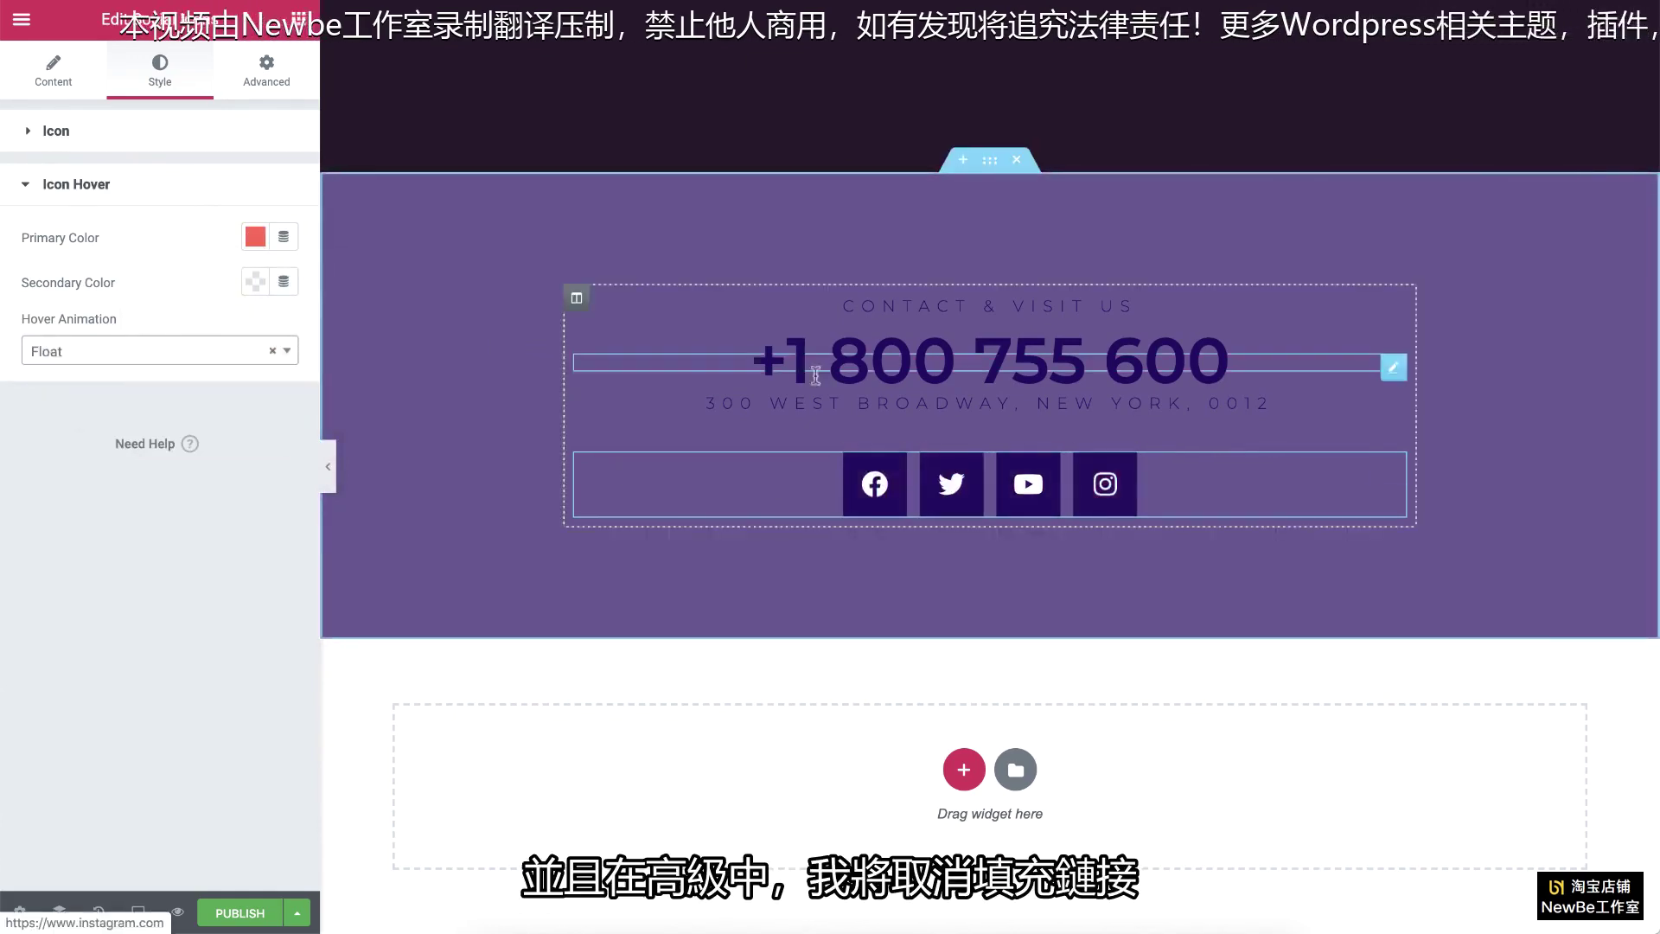
Step: Set the social icons' top padding to 40 px in Advanced settings
{"action": "left_click", "coordinate": [266, 73]}
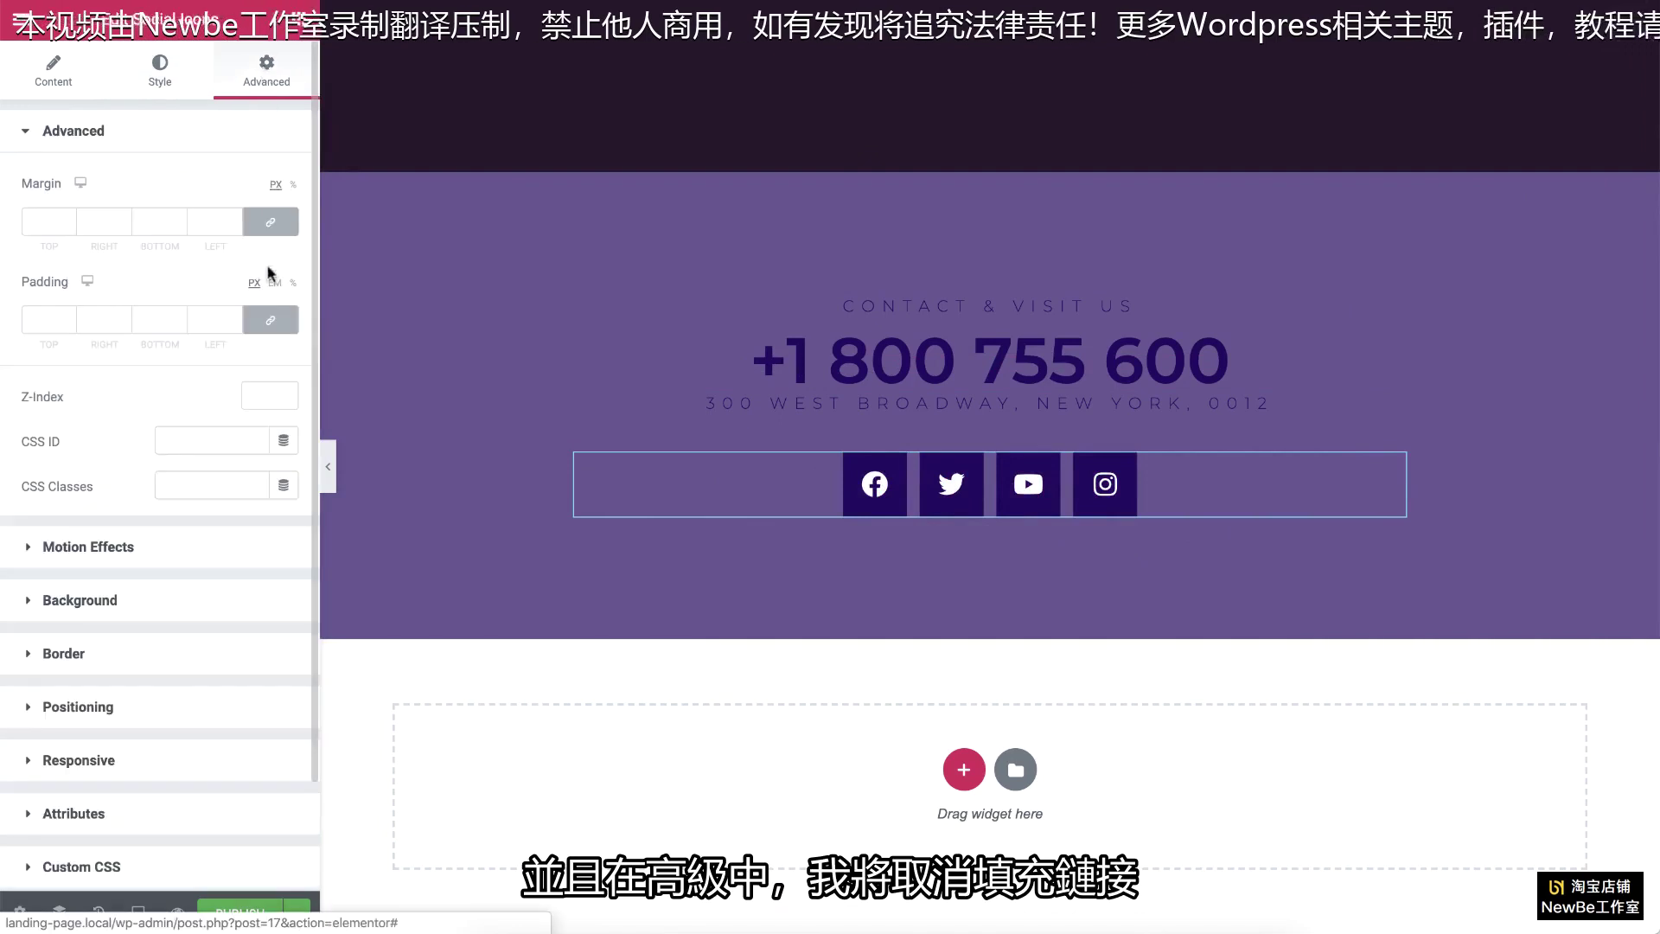
{"action": "left_click", "coordinate": [272, 319]}
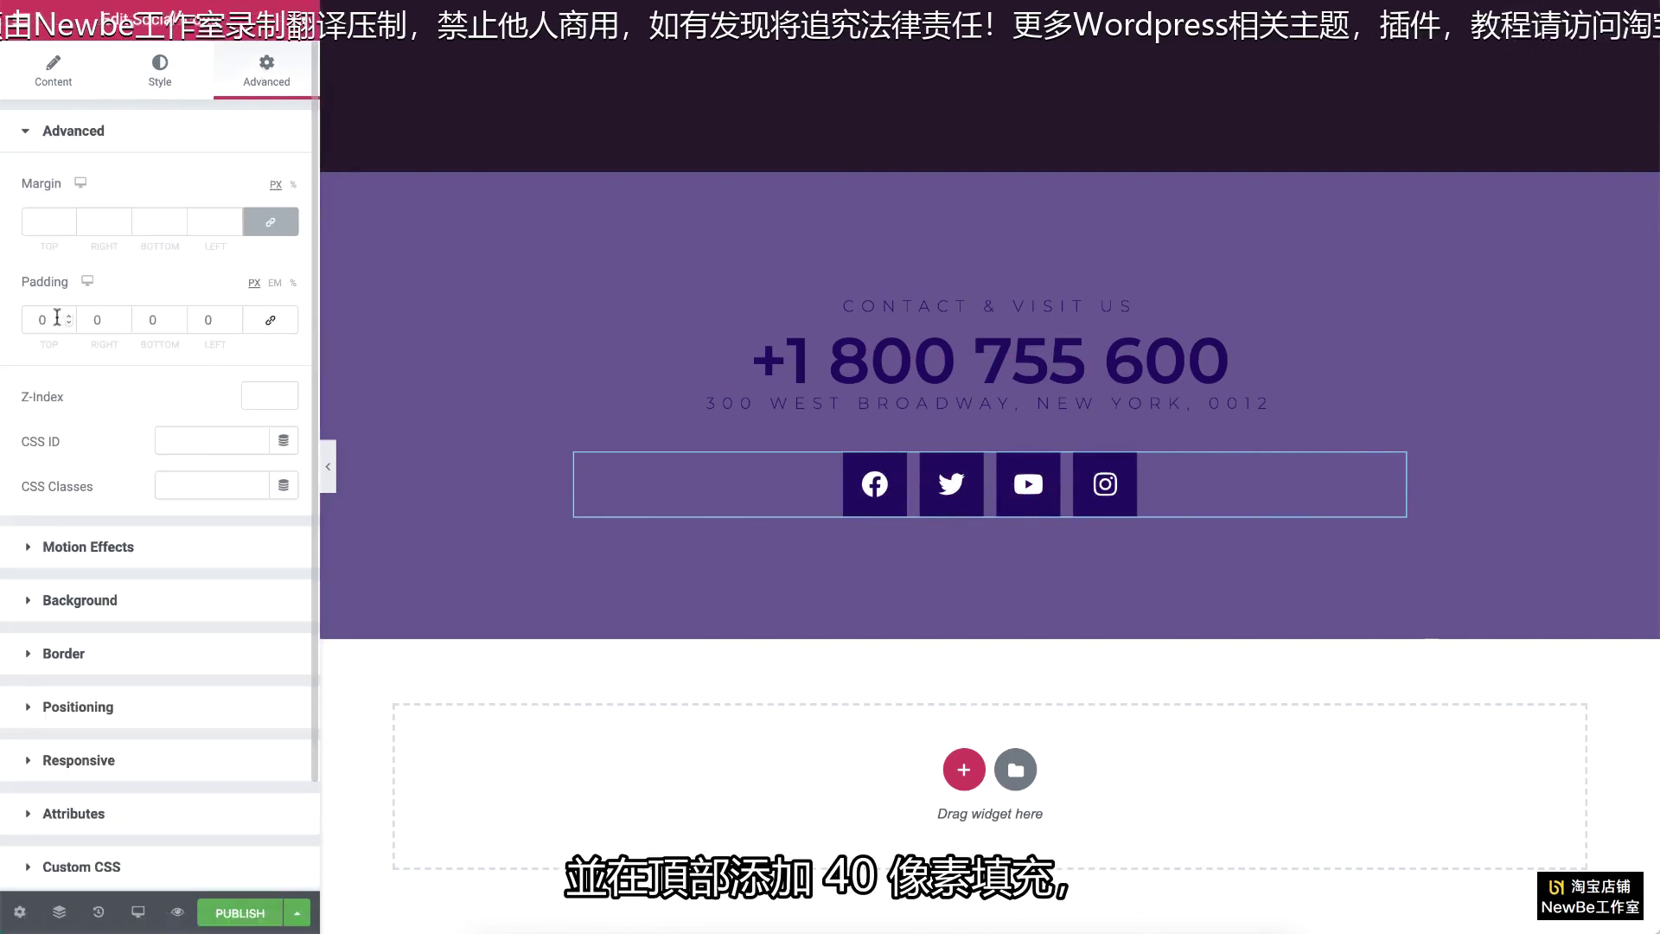
{"action": "type", "text": "40"}
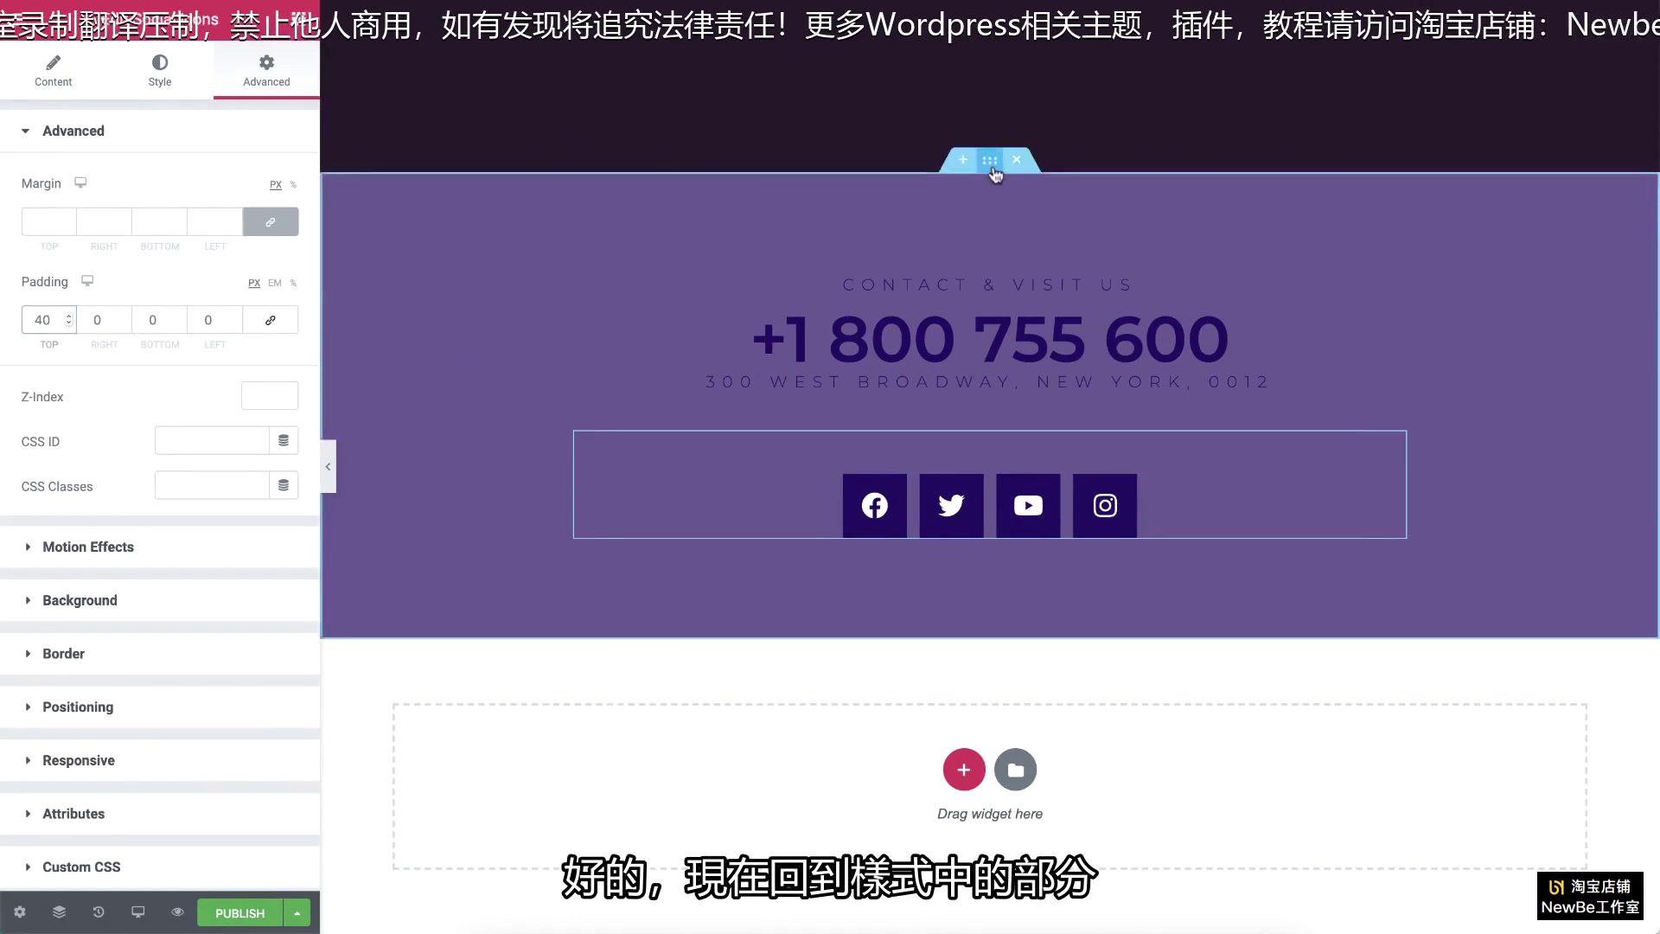
Step: Clear the contact section's purple background overlay colour, leaving it plain white
{"action": "left_click", "coordinate": [992, 165]}
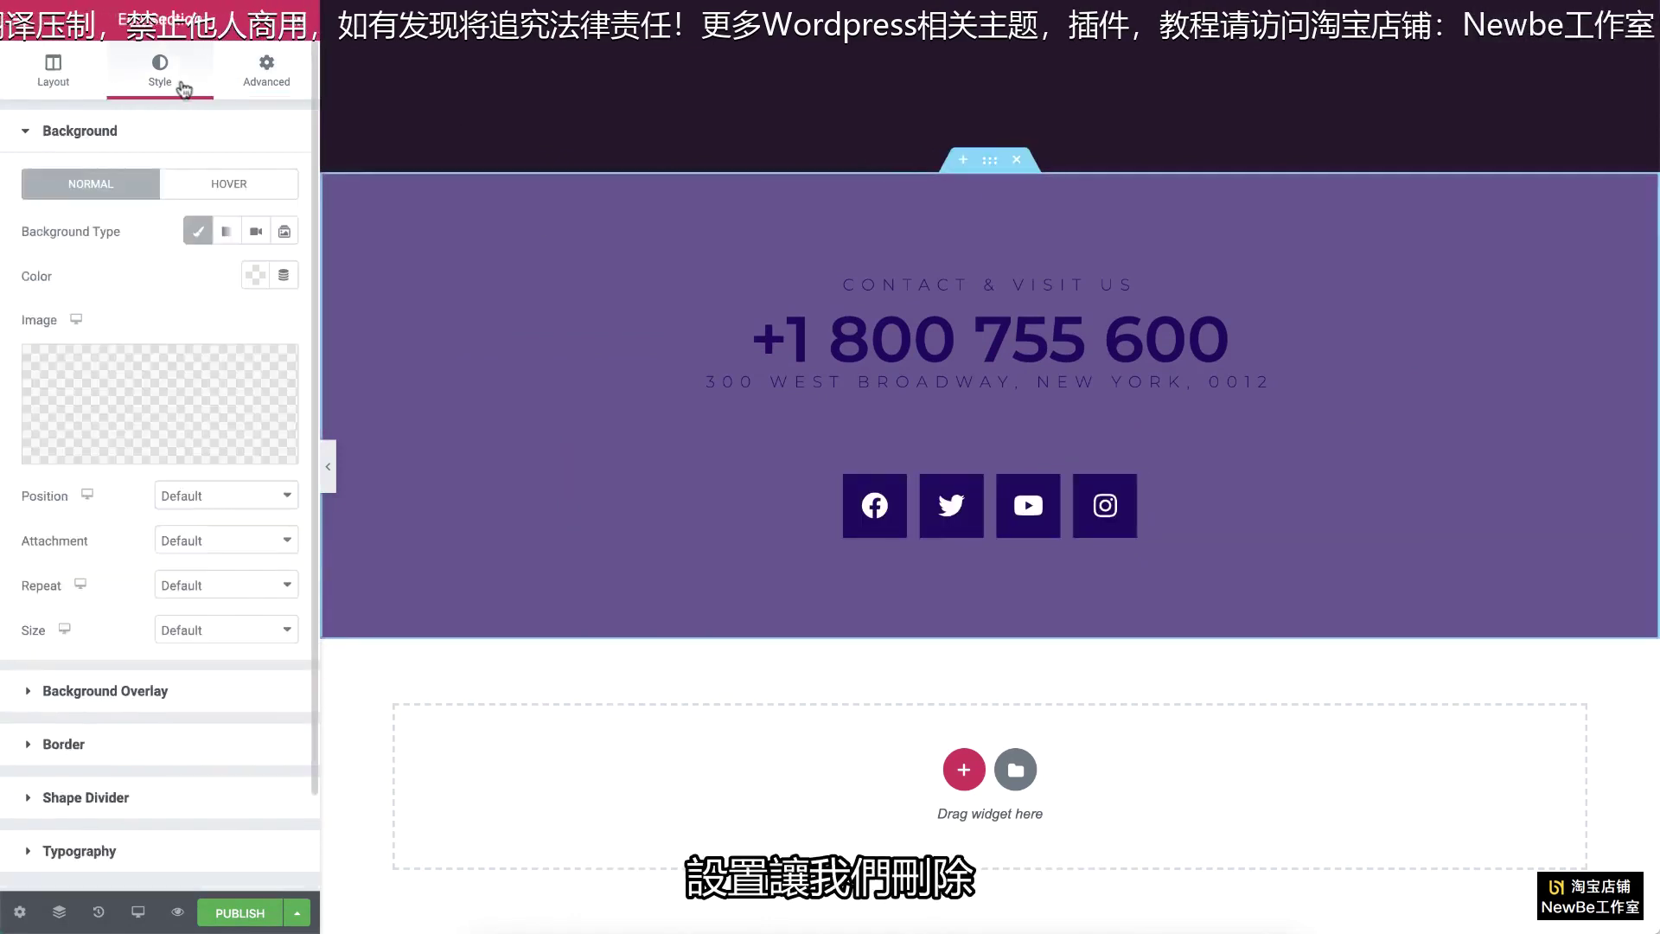
{"action": "left_click", "coordinate": [156, 689]}
{"action": "left_click", "coordinate": [255, 328]}
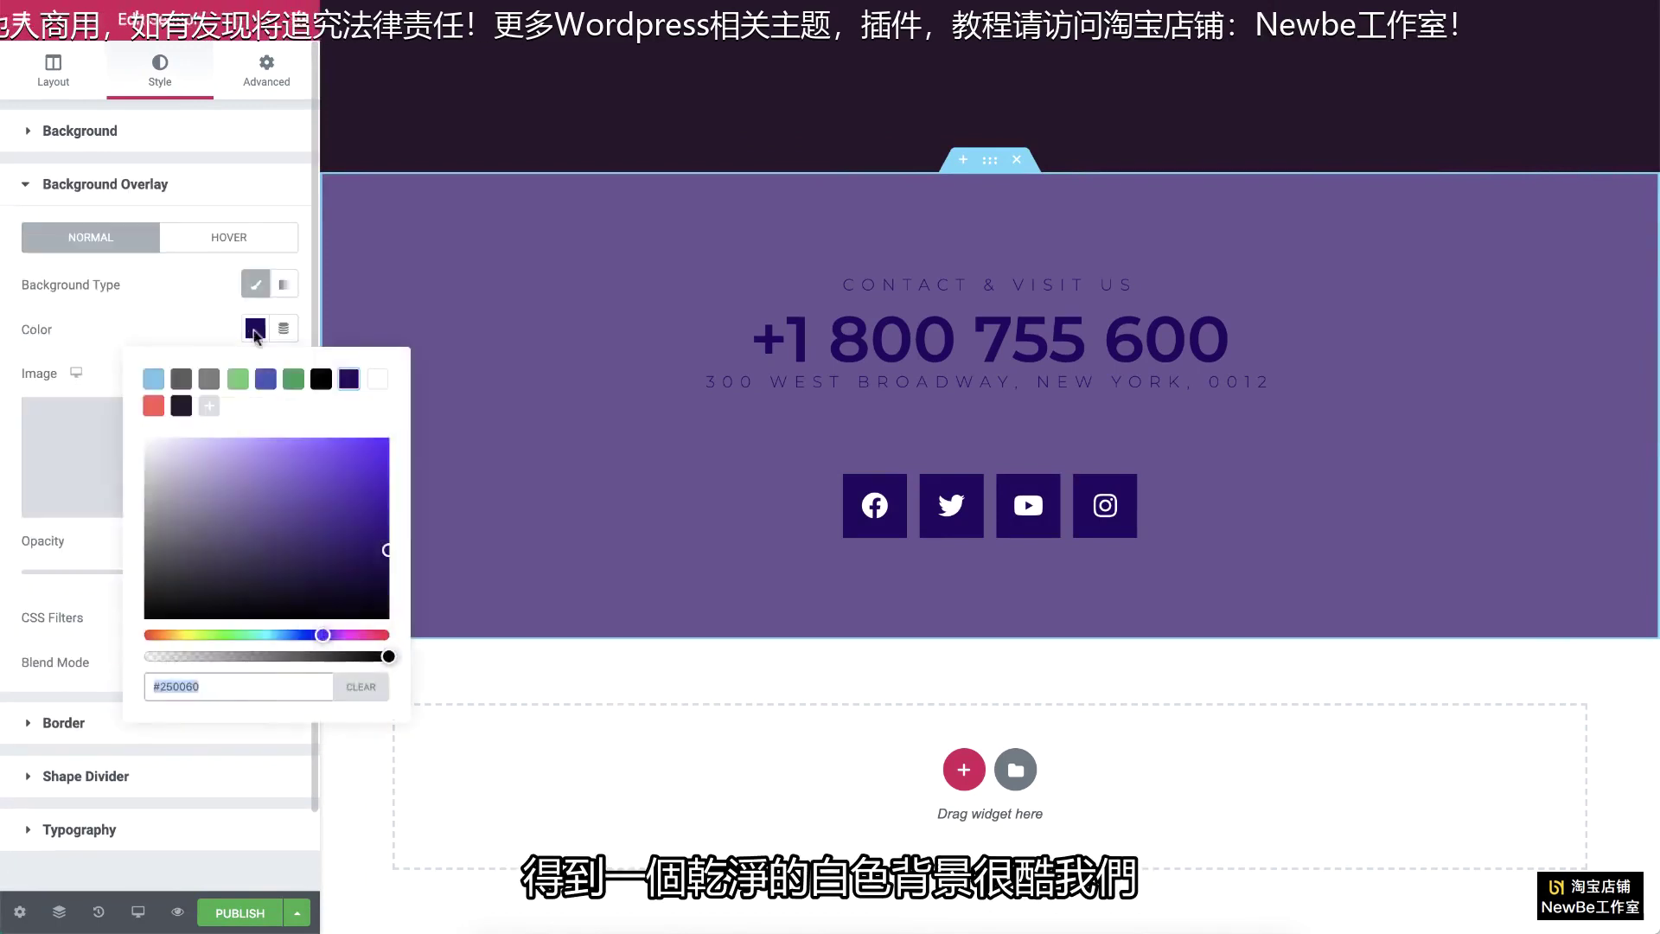
{"action": "left_click", "coordinate": [359, 687]}
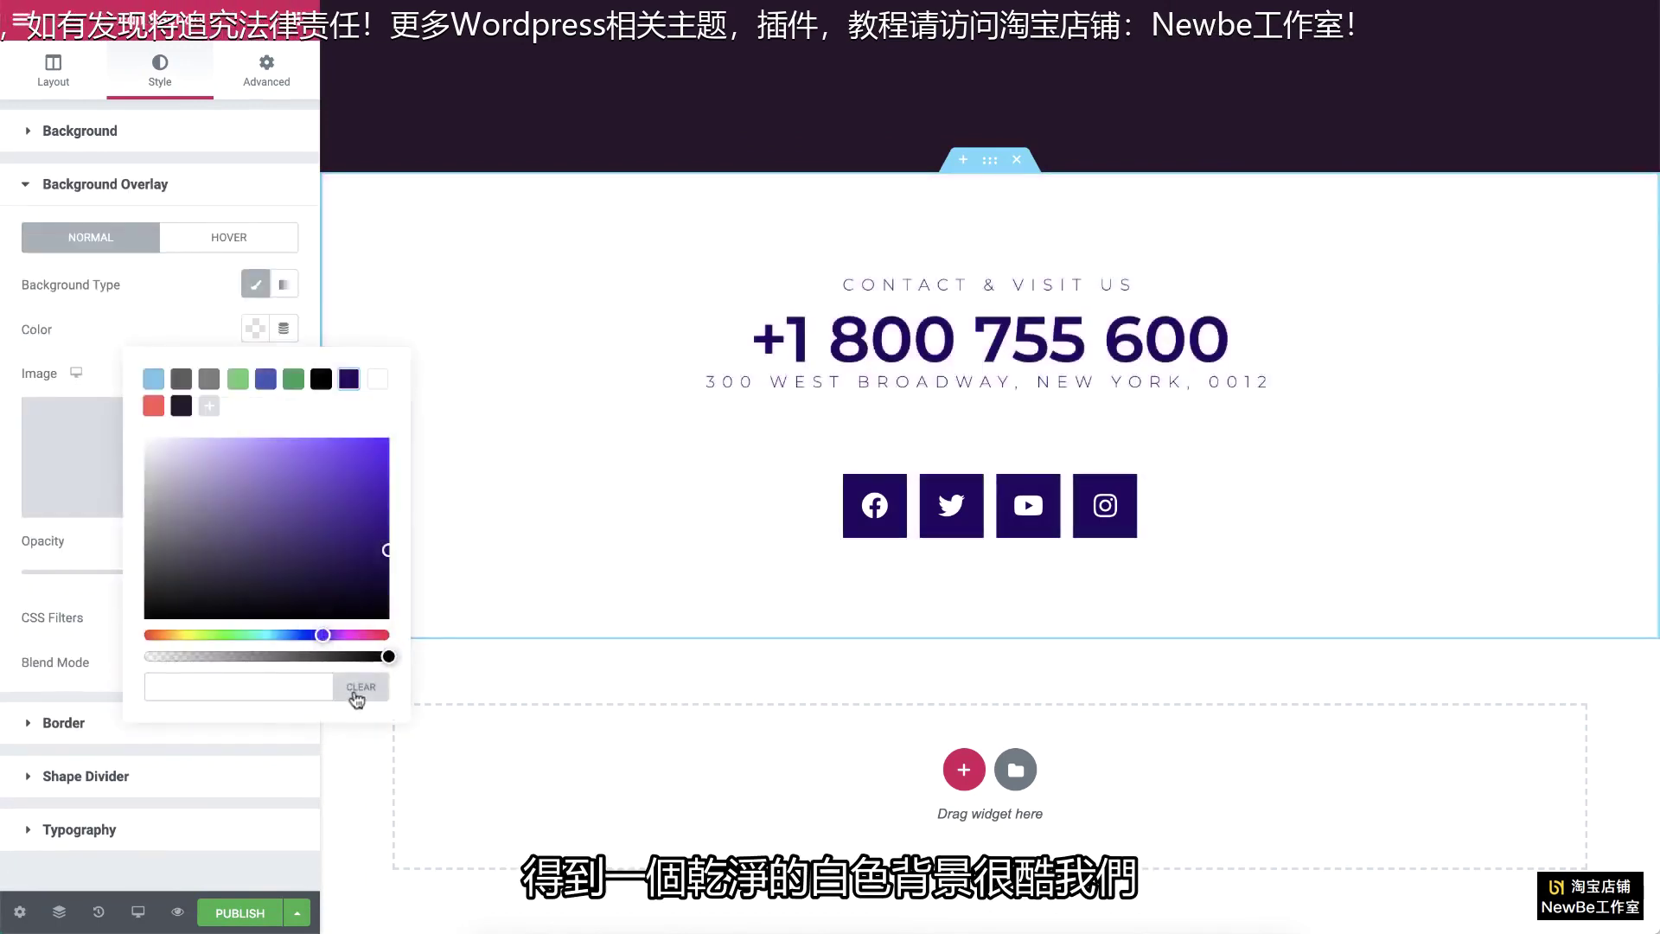